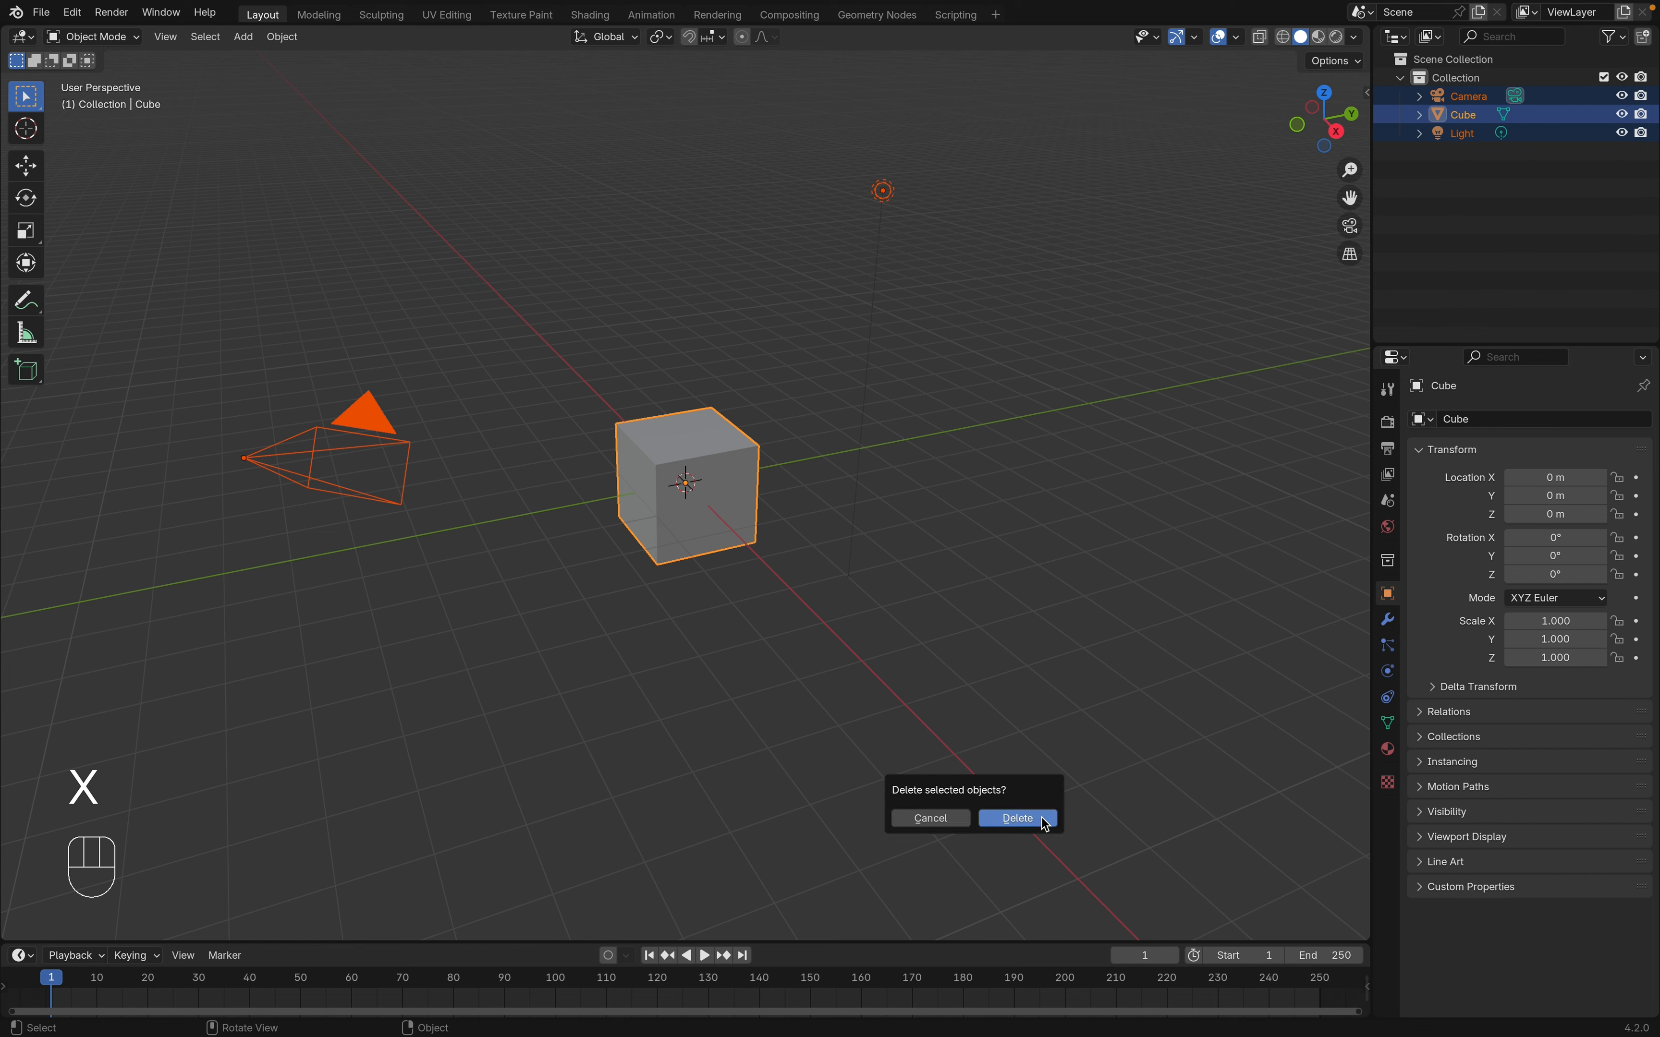
# Delete all the default scene objects and add a UV sphere mesh
pyautogui.click(1043, 818)
pyautogui.press('shift')
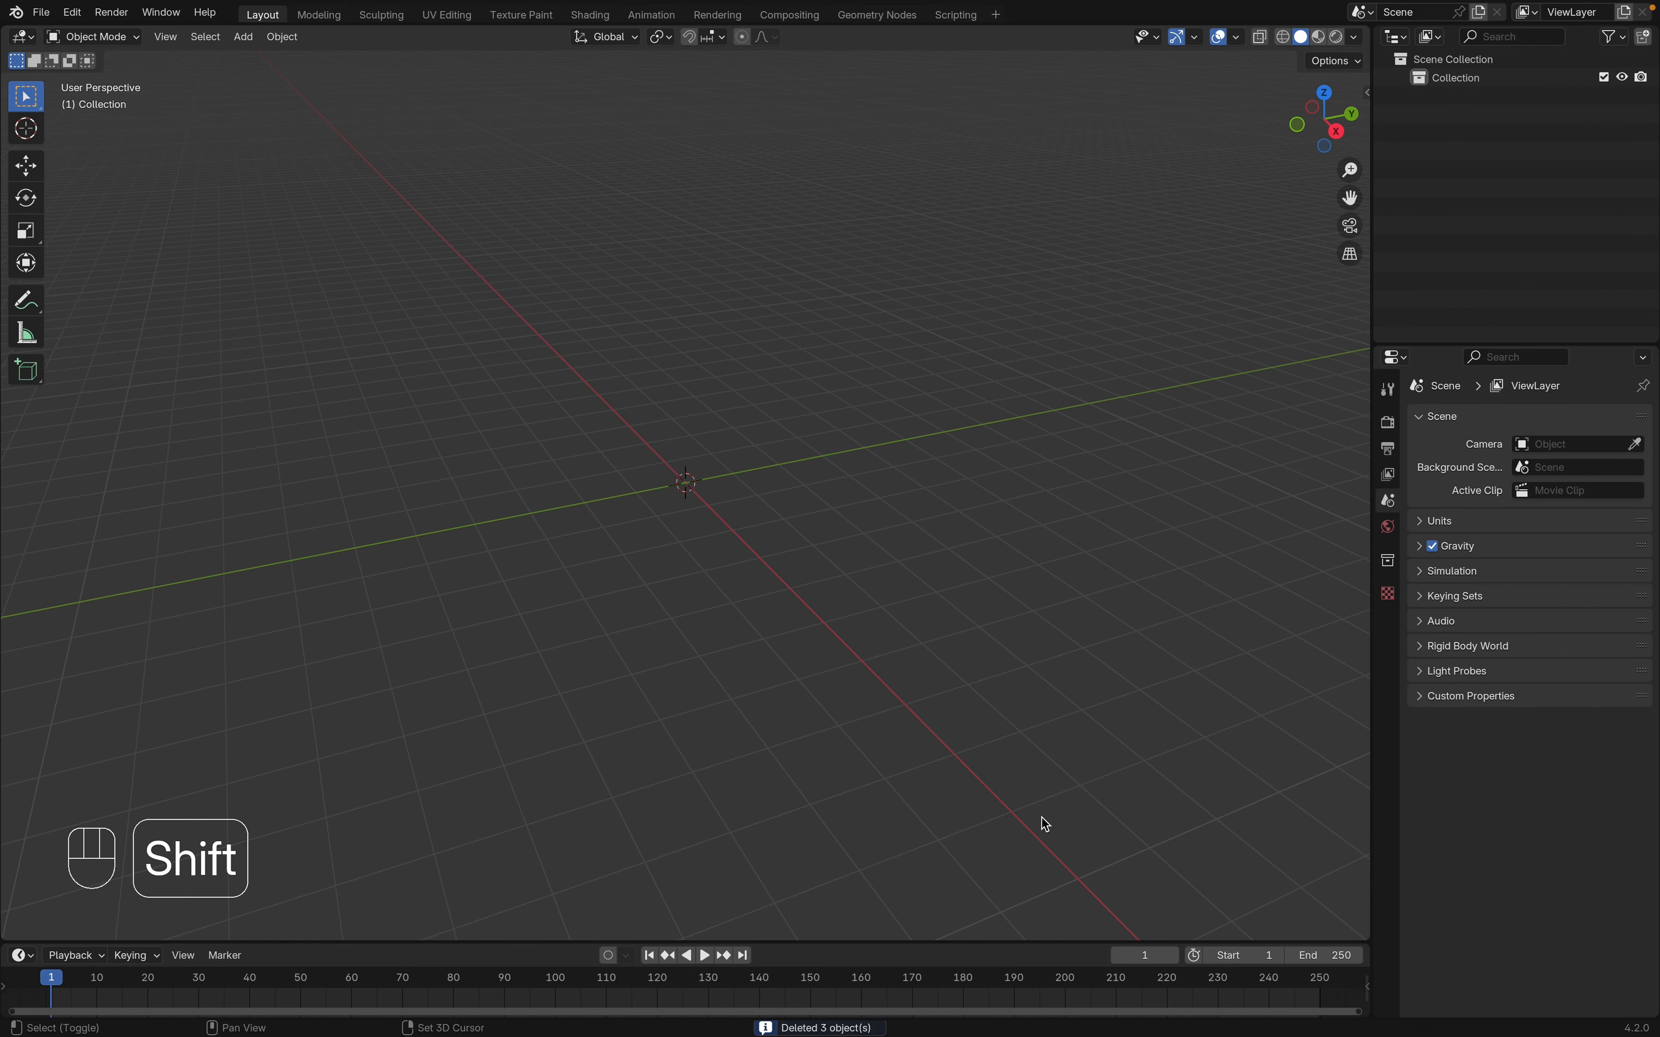
pyautogui.hotkey('shift', 'a')
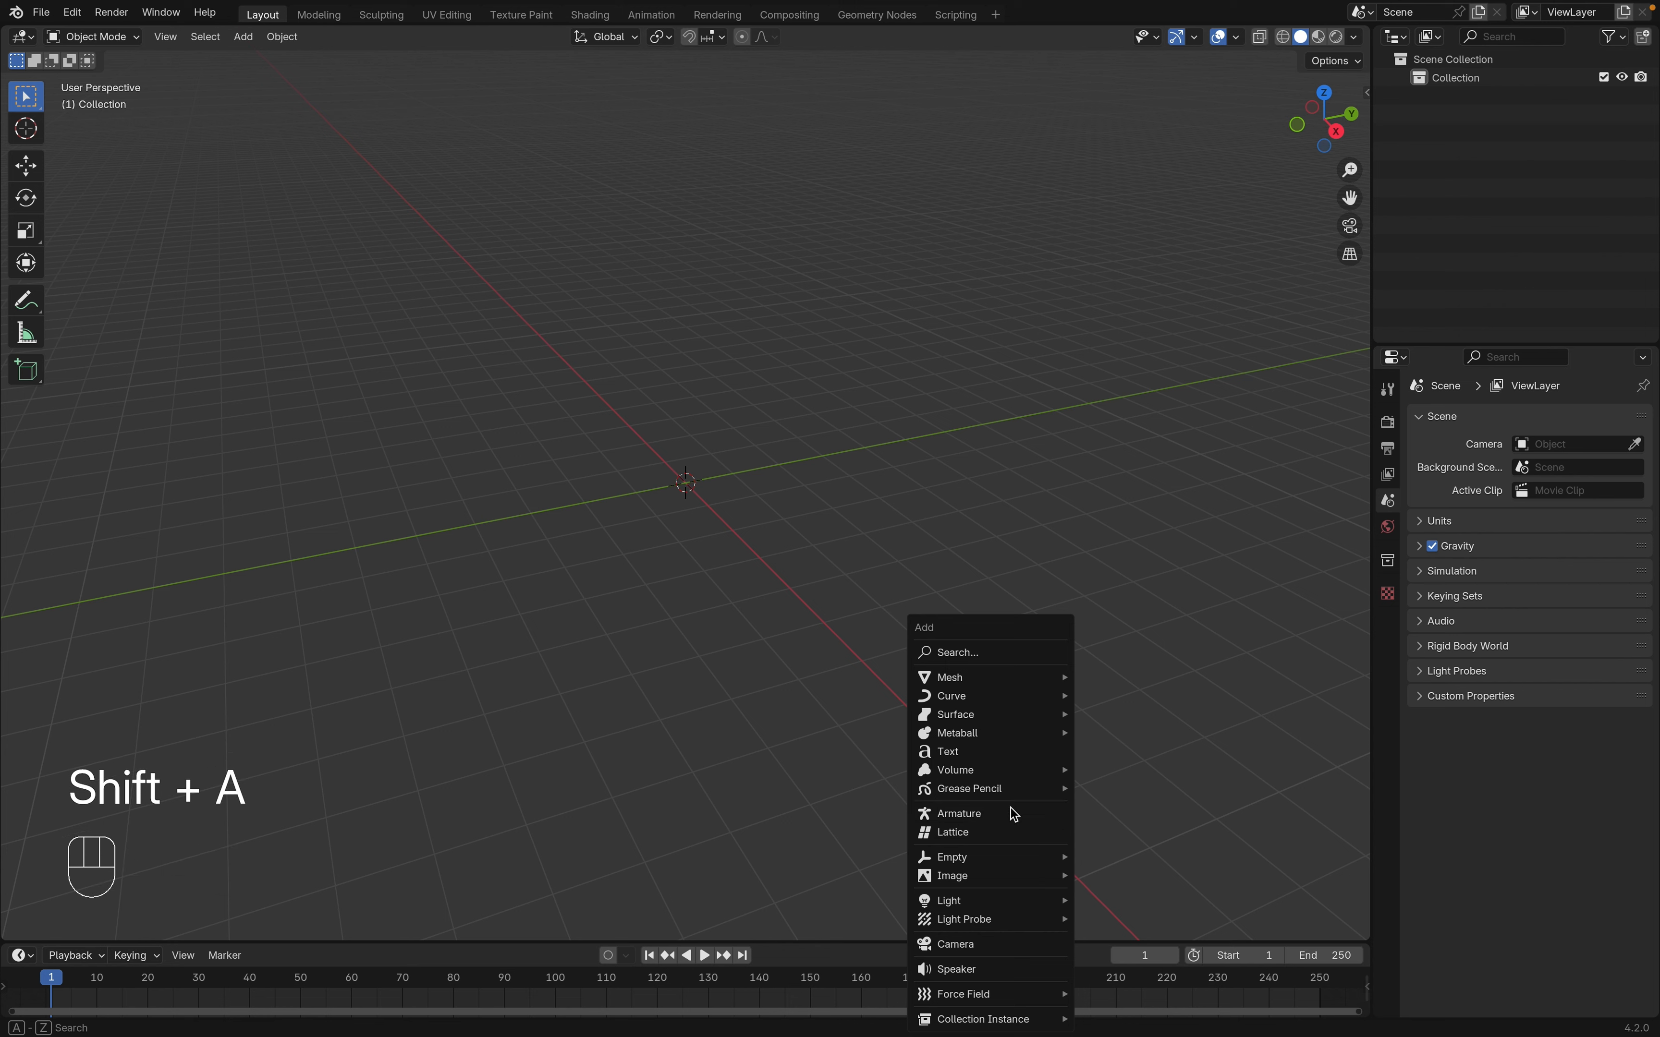
pyautogui.moveTo(1015, 684)
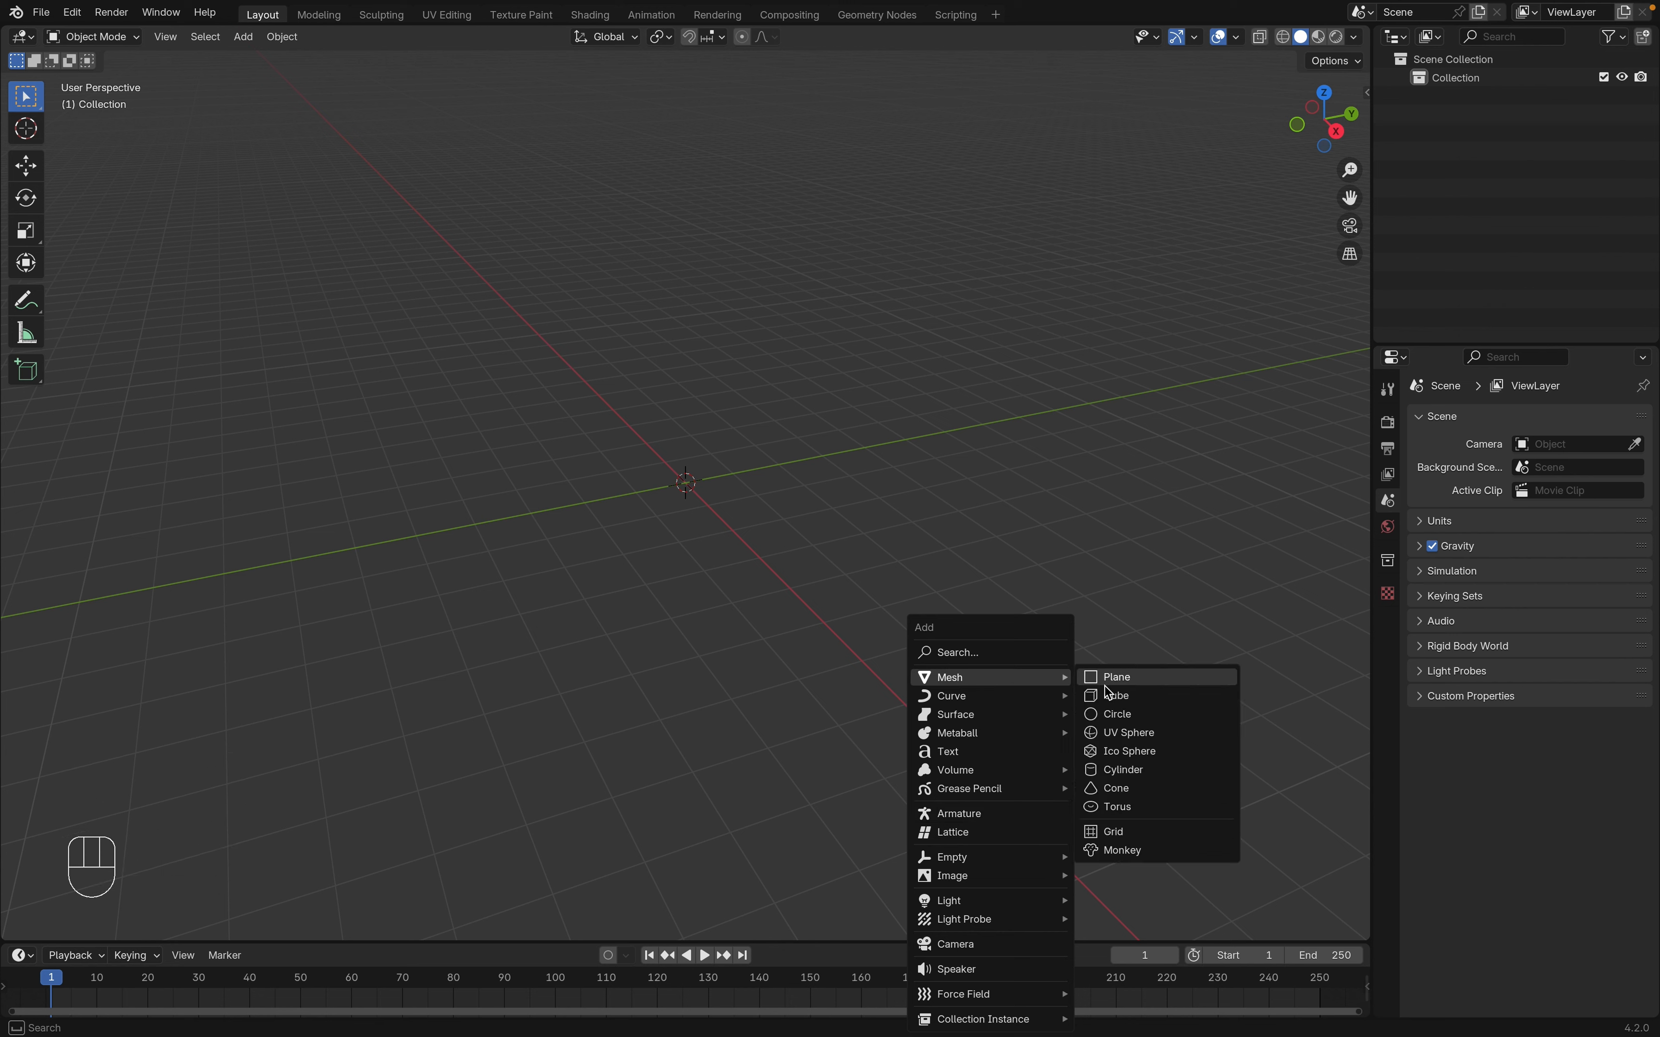
pyautogui.click(1151, 735)
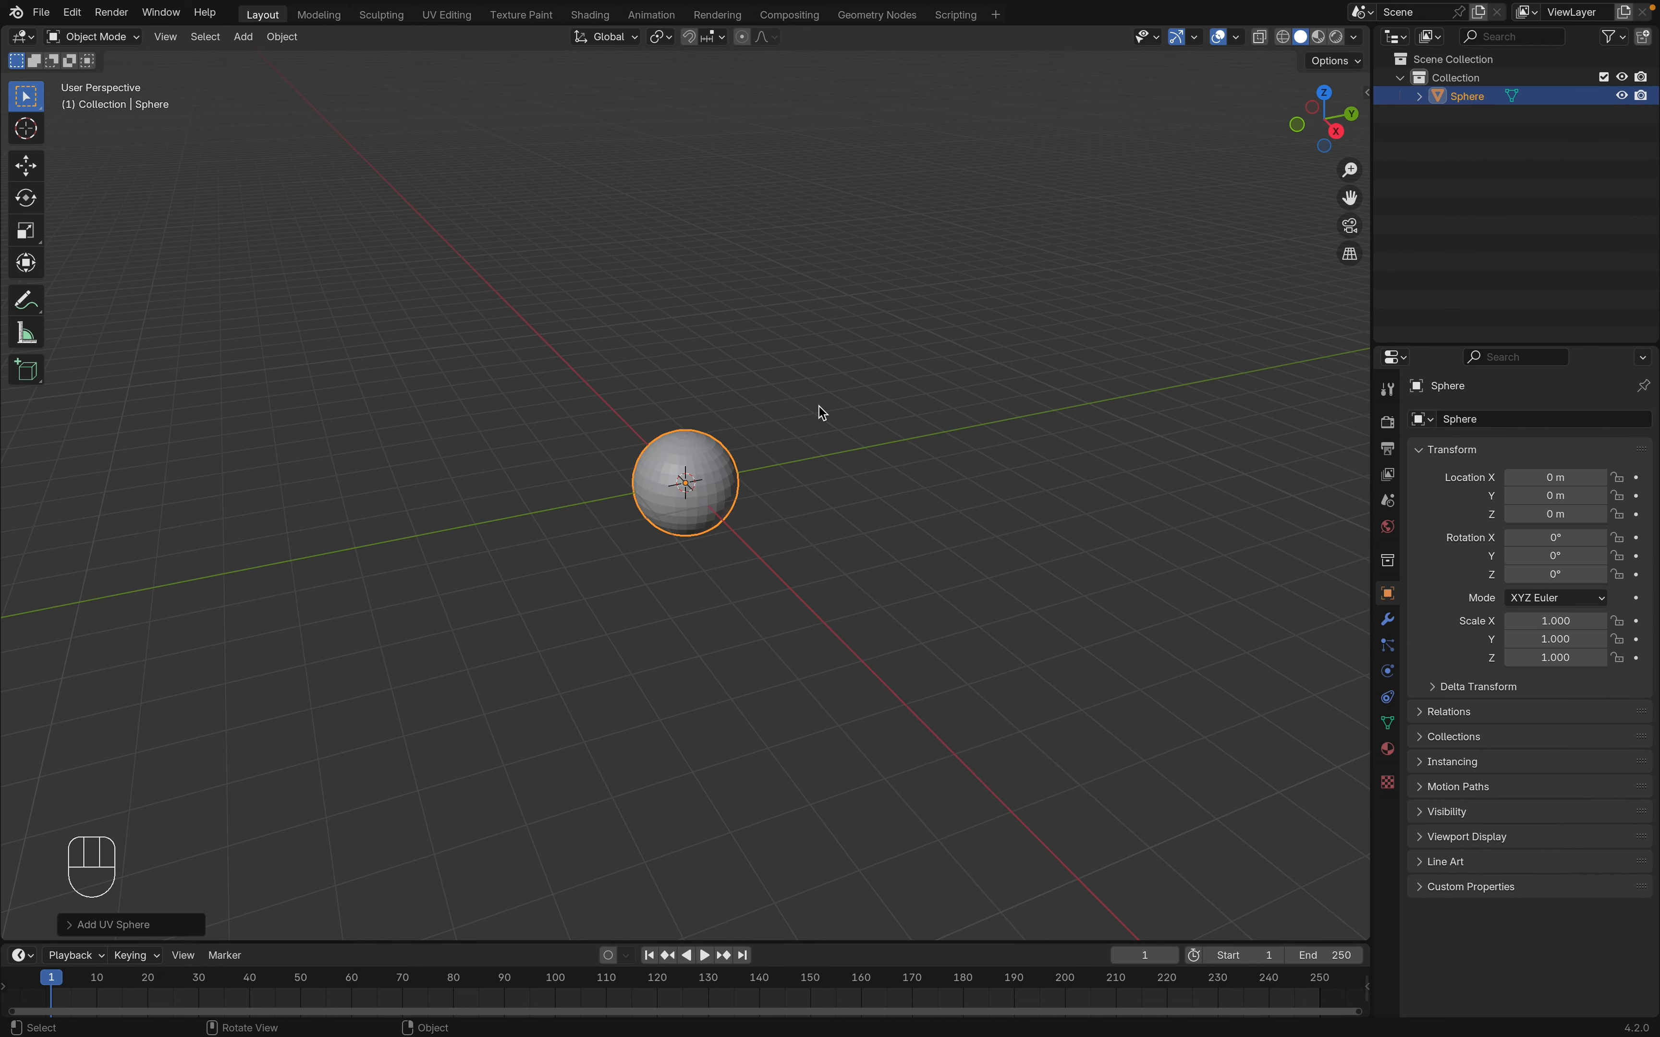
# Frame the sphere in the front orthographic view and display it in wireframe shading
pyautogui.press('`')
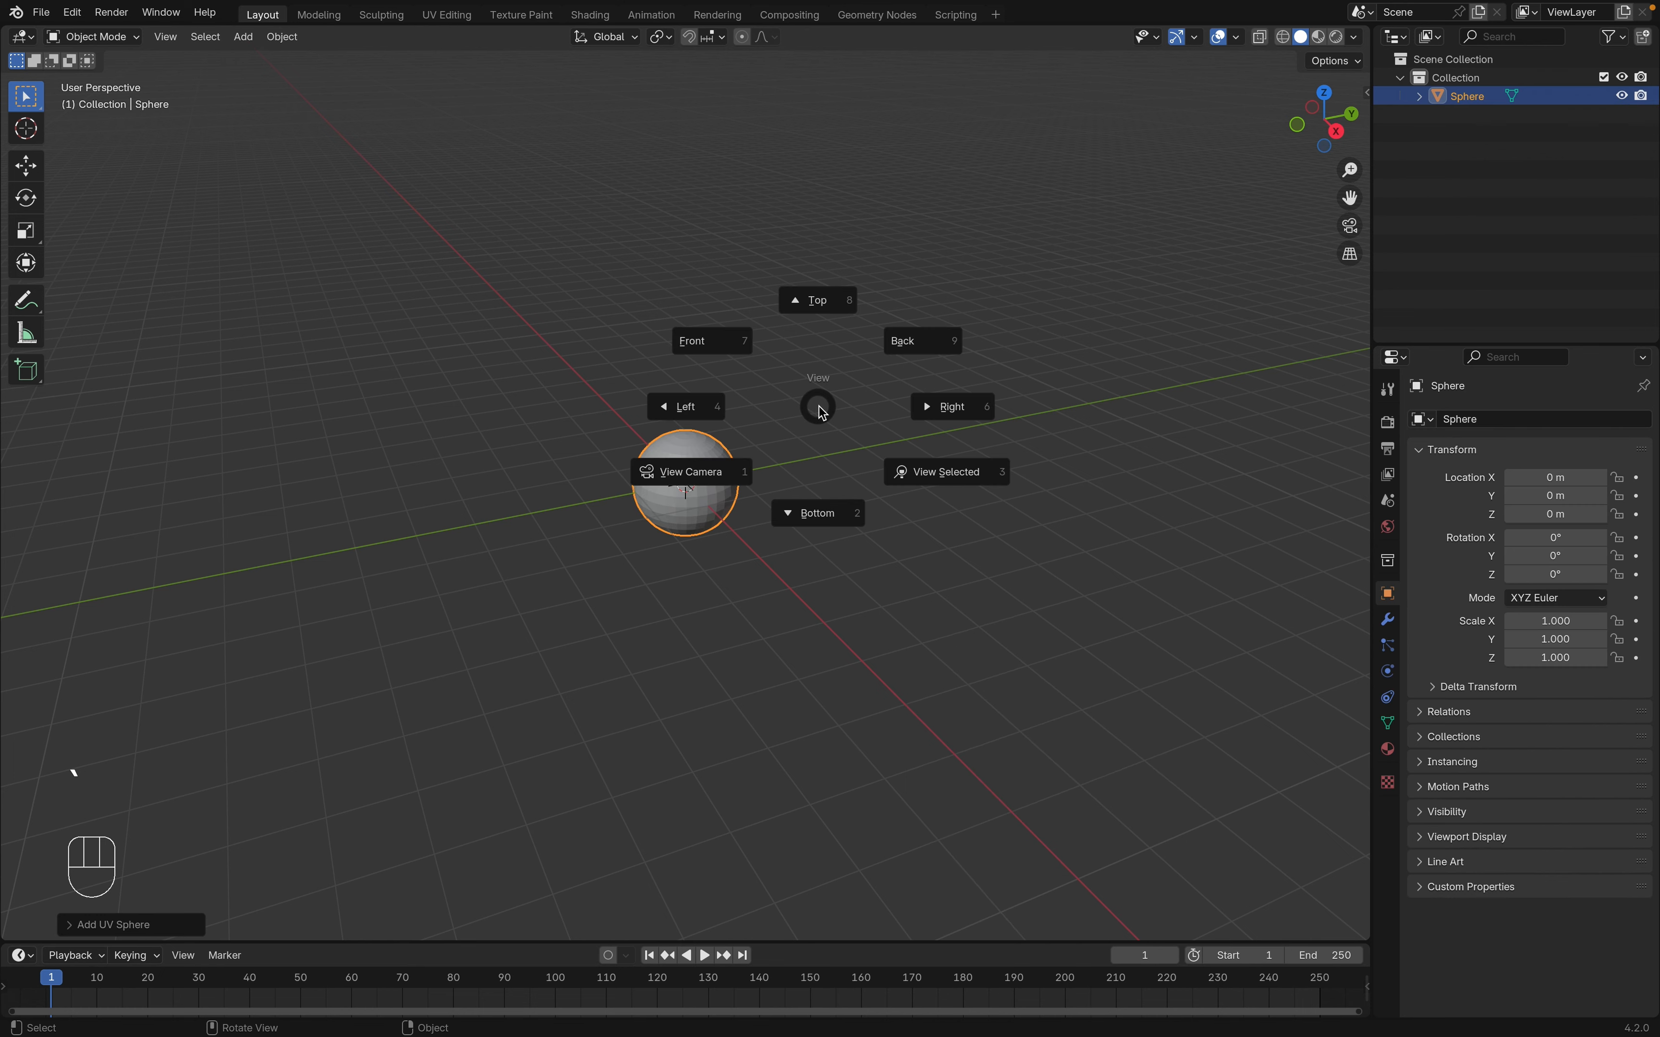
pyautogui.click(726, 339)
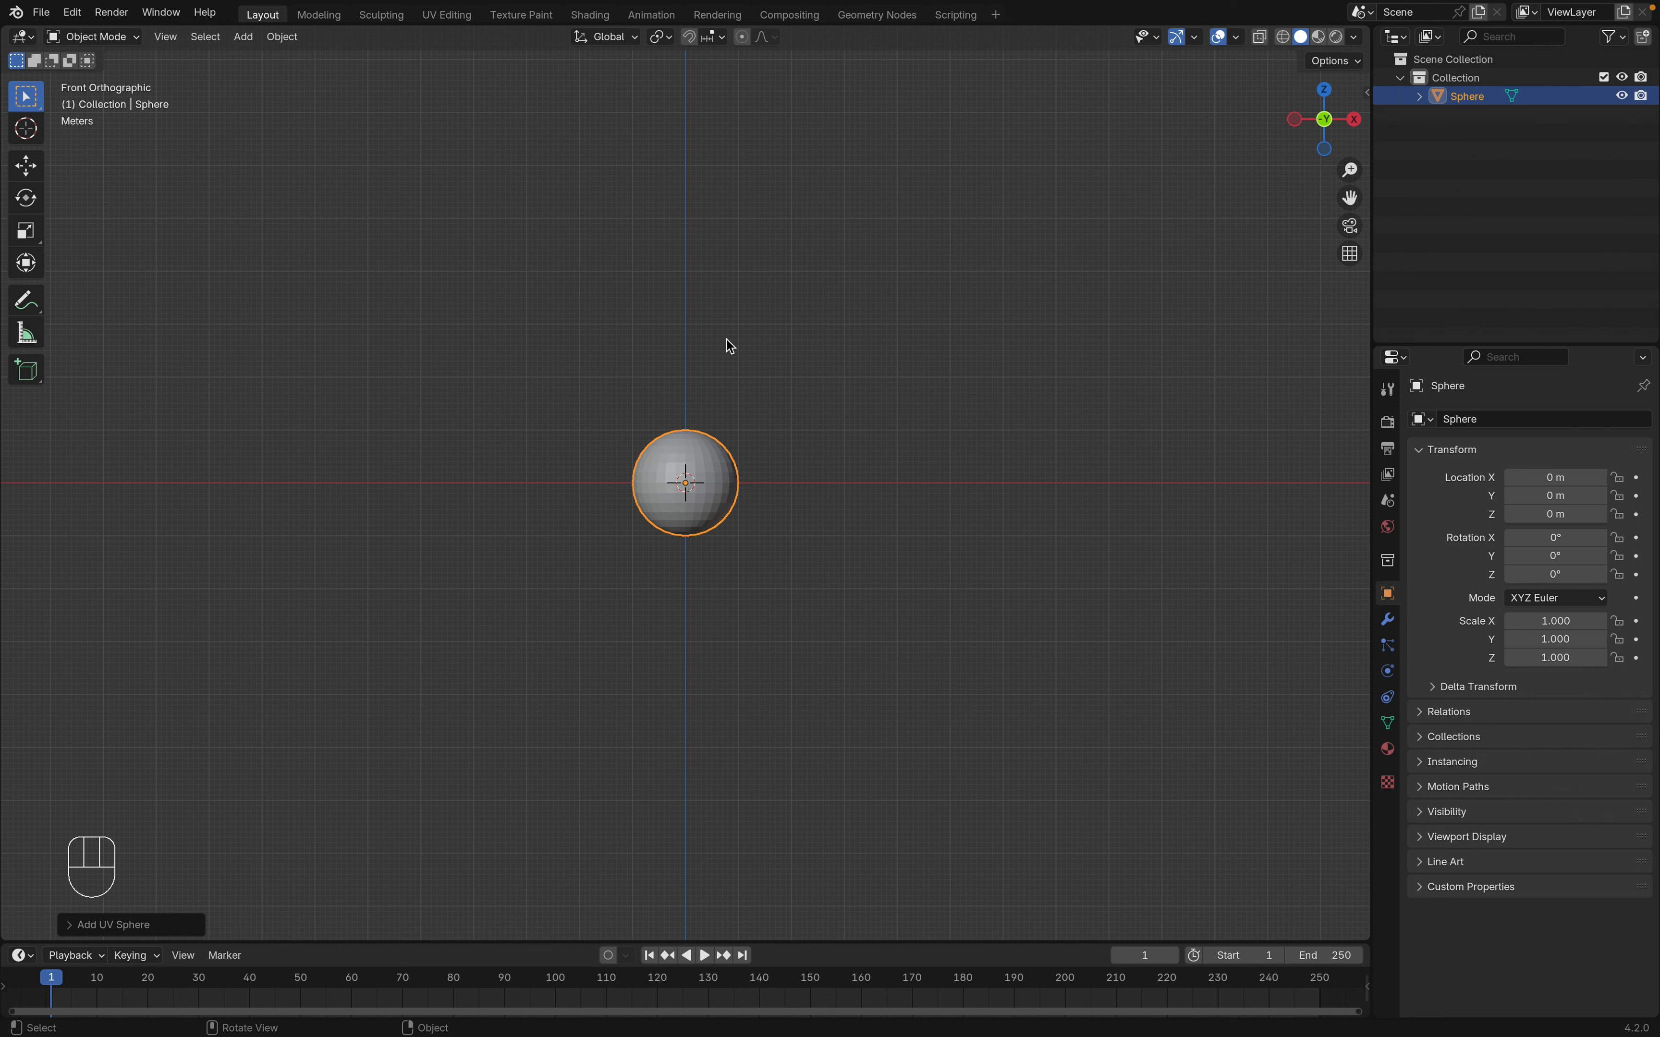
pyautogui.press('`')
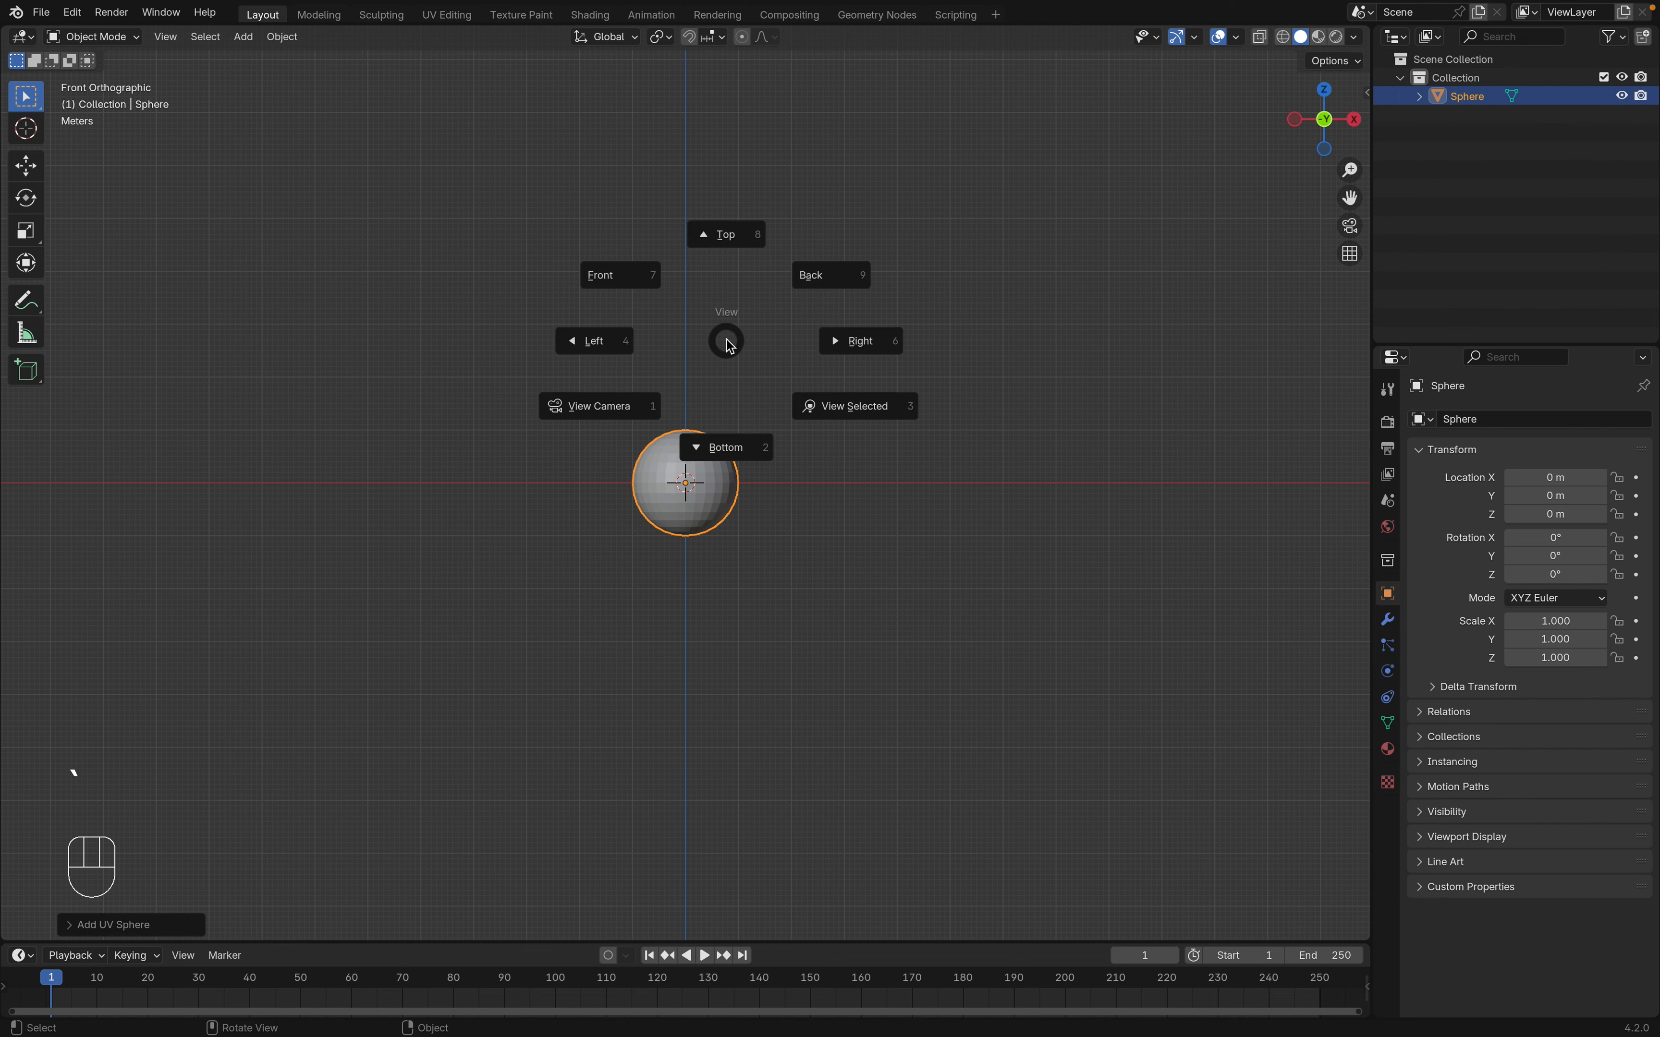
pyautogui.click(829, 412)
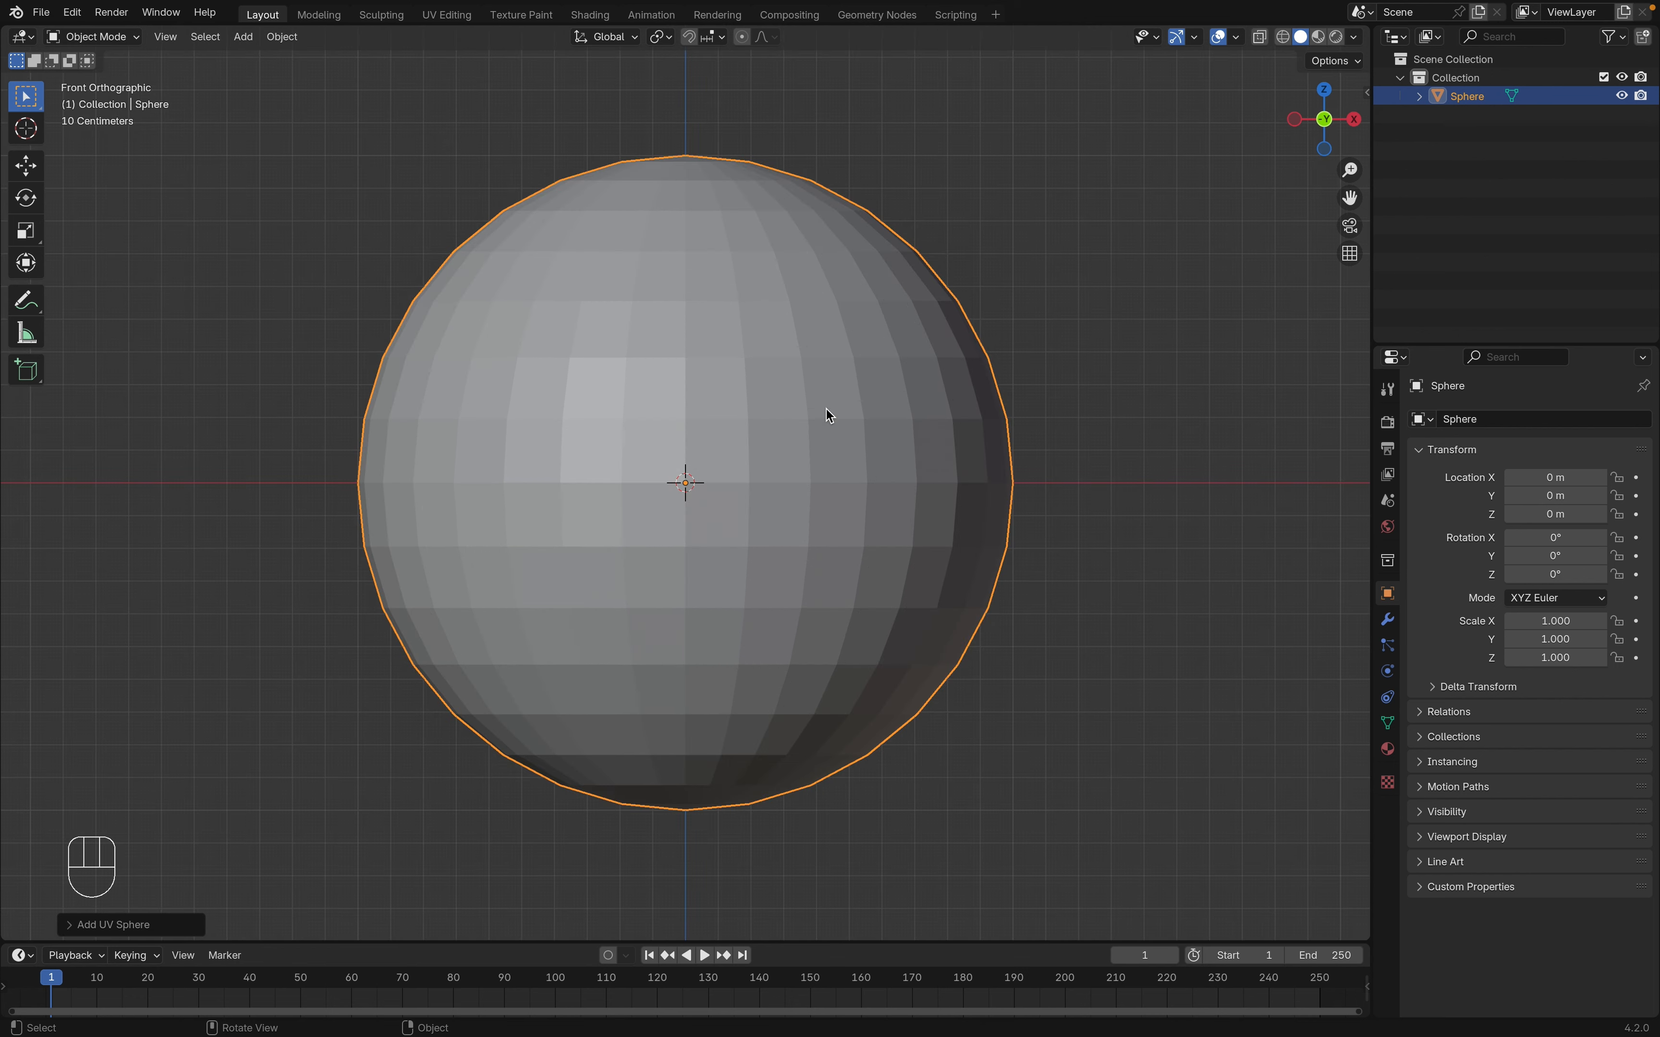
pyautogui.press('z')
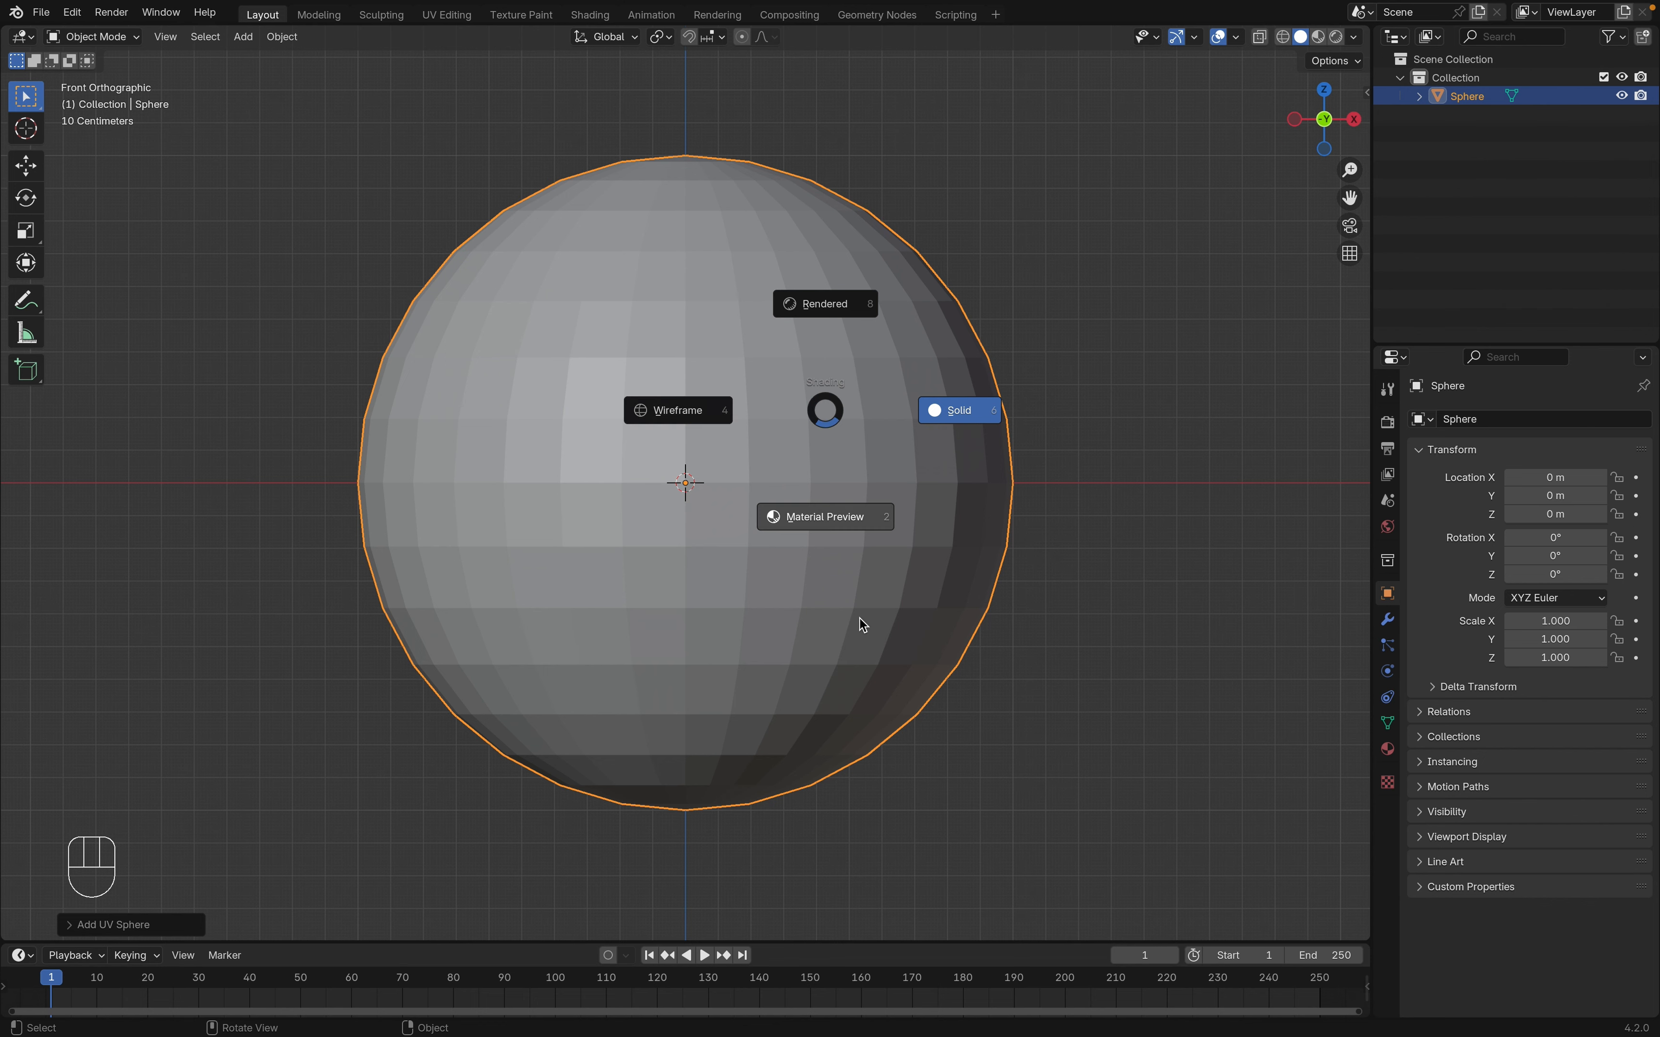
pyautogui.click(693, 420)
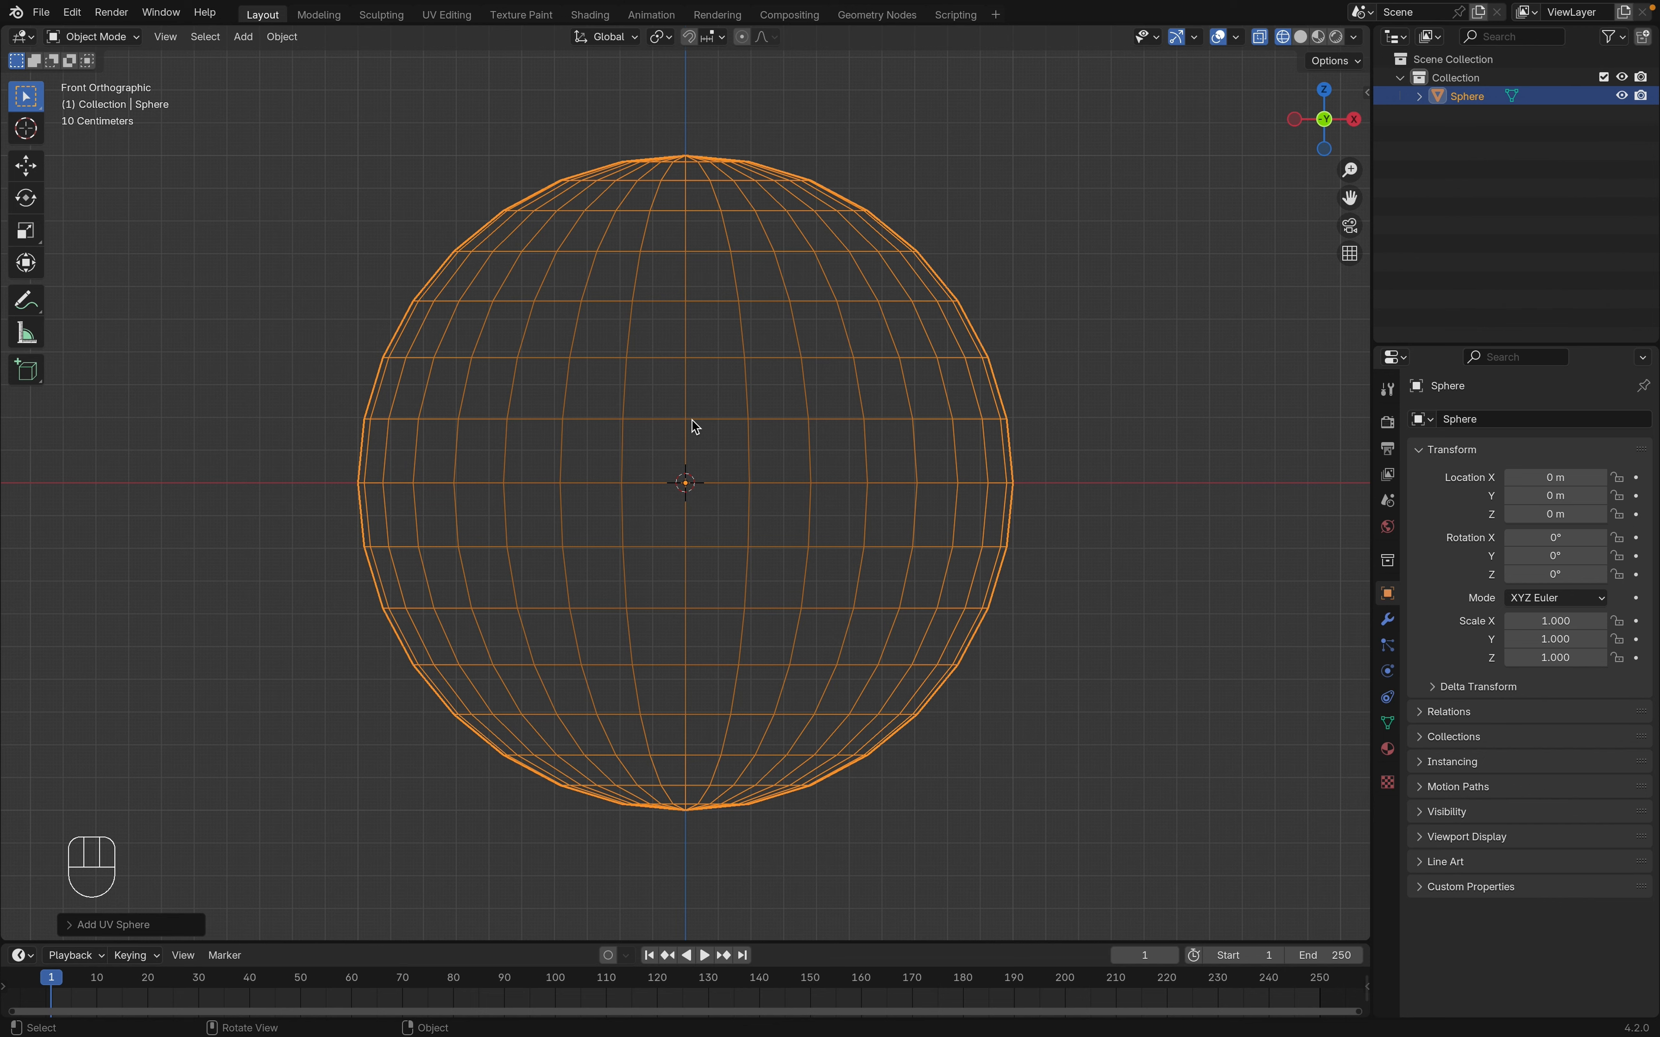
# In Edit Mode, delete the sphere's vertices above its equator to leave an open lower hemisphere
pyautogui.press('Tab')
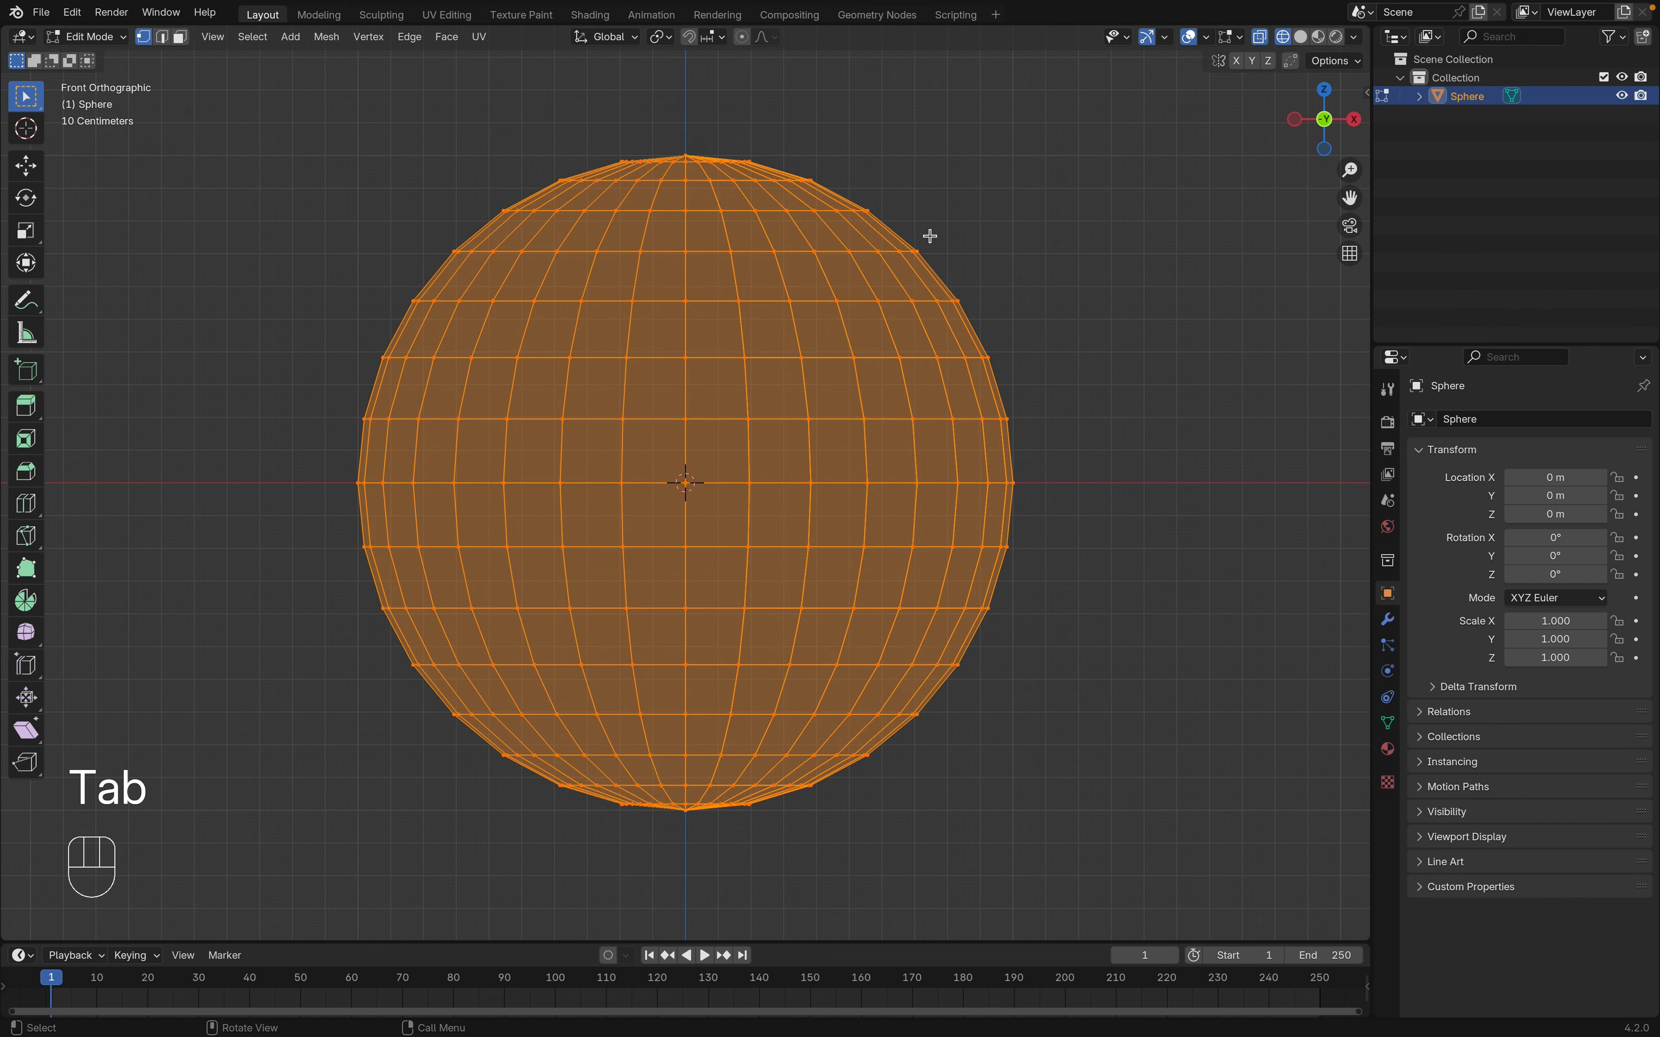
pyautogui.click(1097, 122)
pyautogui.moveTo(1097, 122); pyautogui.dragTo(236, 454)
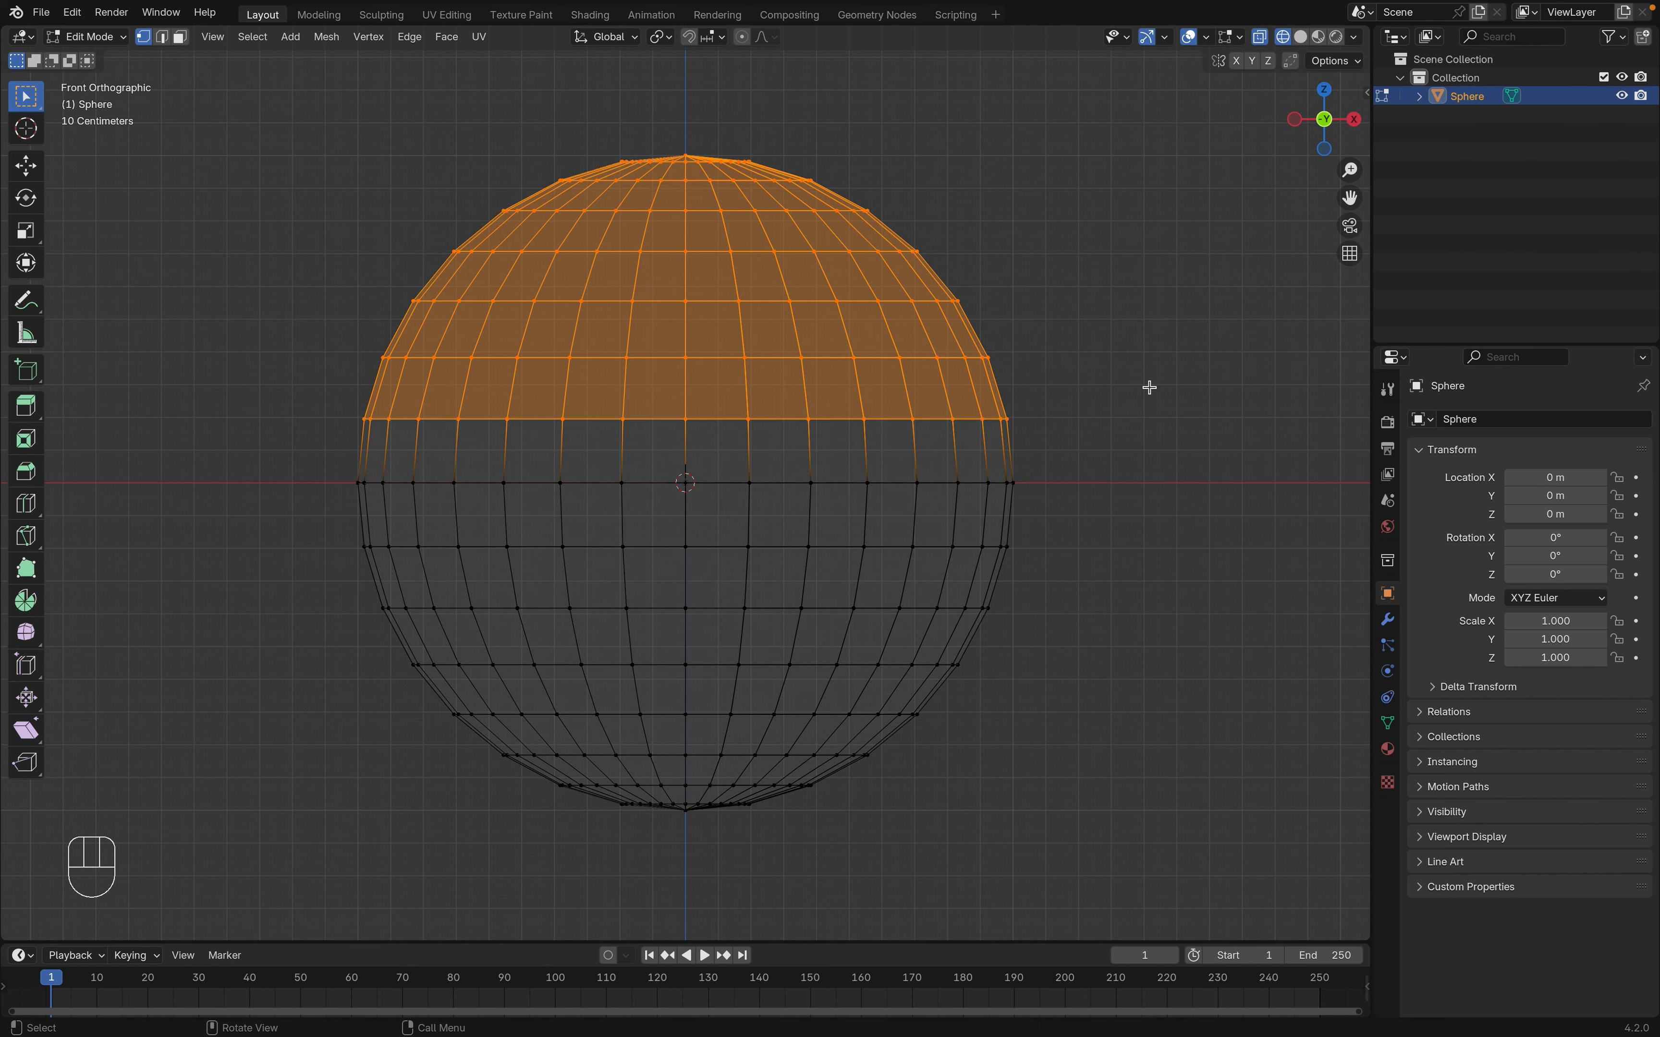
pyautogui.press('x')
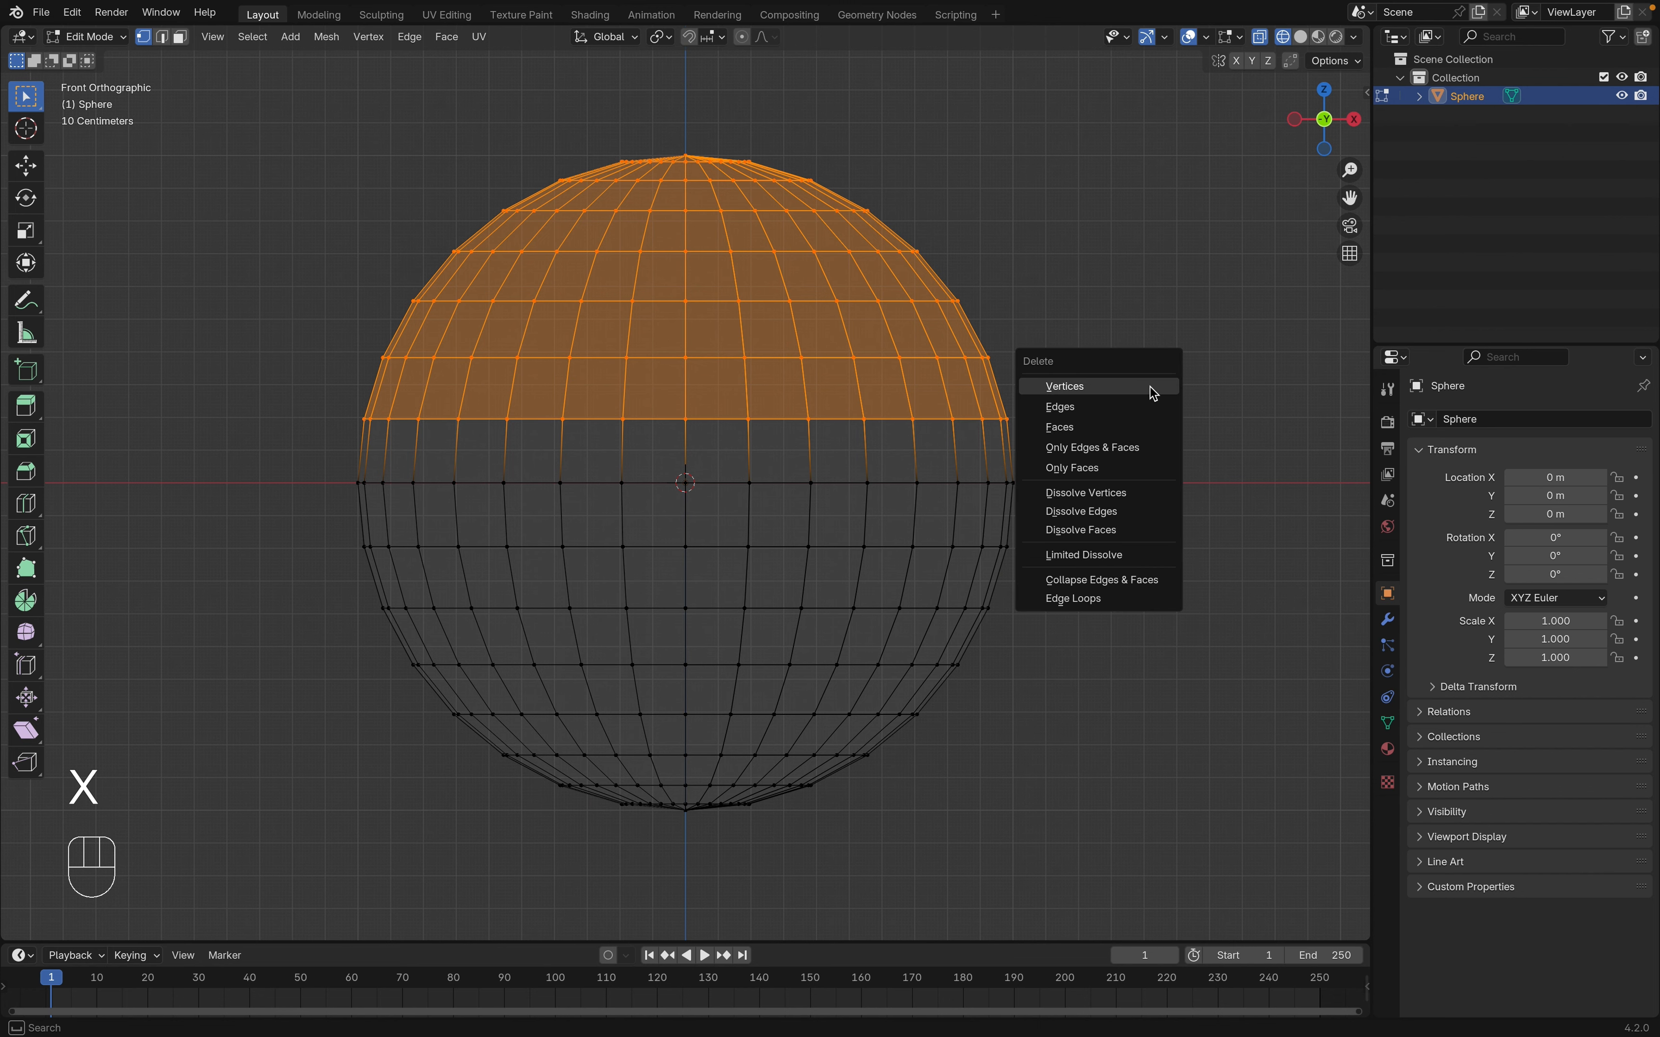
pyautogui.click(1150, 386)
# In edge selection mode, select the whole edge loop around the hemisphere's open rim
pyautogui.moveTo(1150, 388); pyautogui.dragTo(879, 675, button='middle')
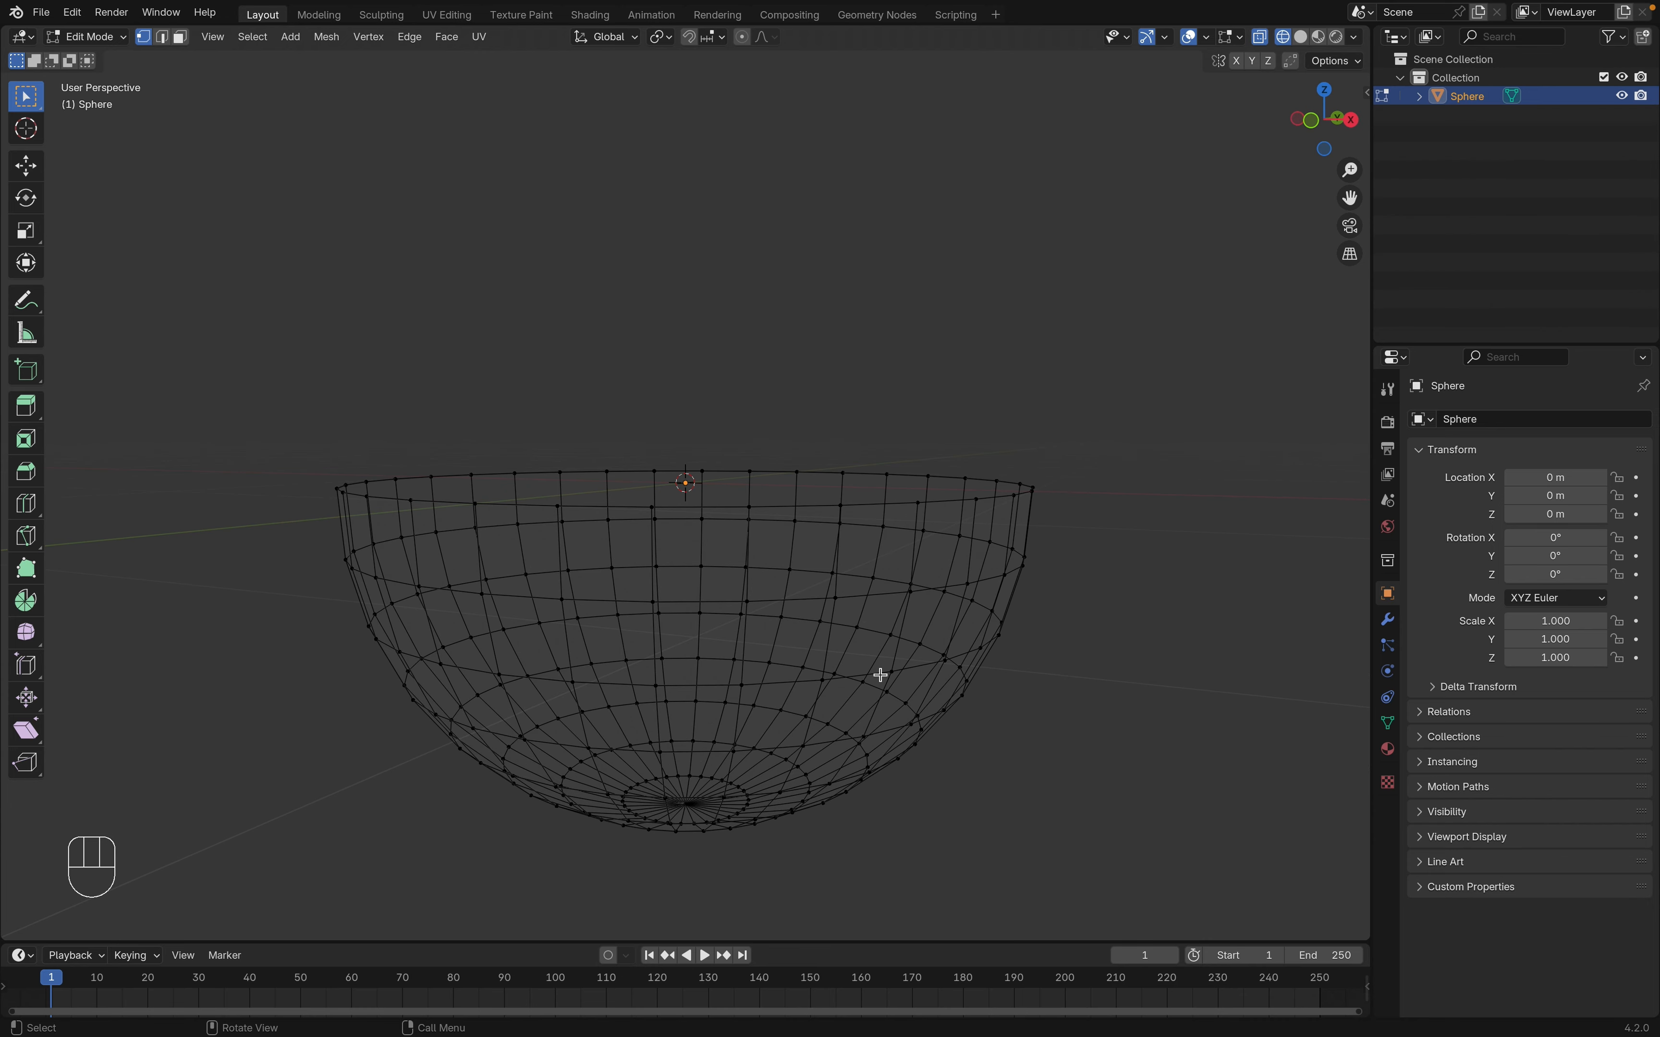
pyautogui.click(163, 38)
pyautogui.click(623, 491)
pyautogui.click(625, 472)
pyautogui.click(731, 471)
pyautogui.click(790, 474)
pyautogui.click(821, 474)
pyautogui.press('alt')
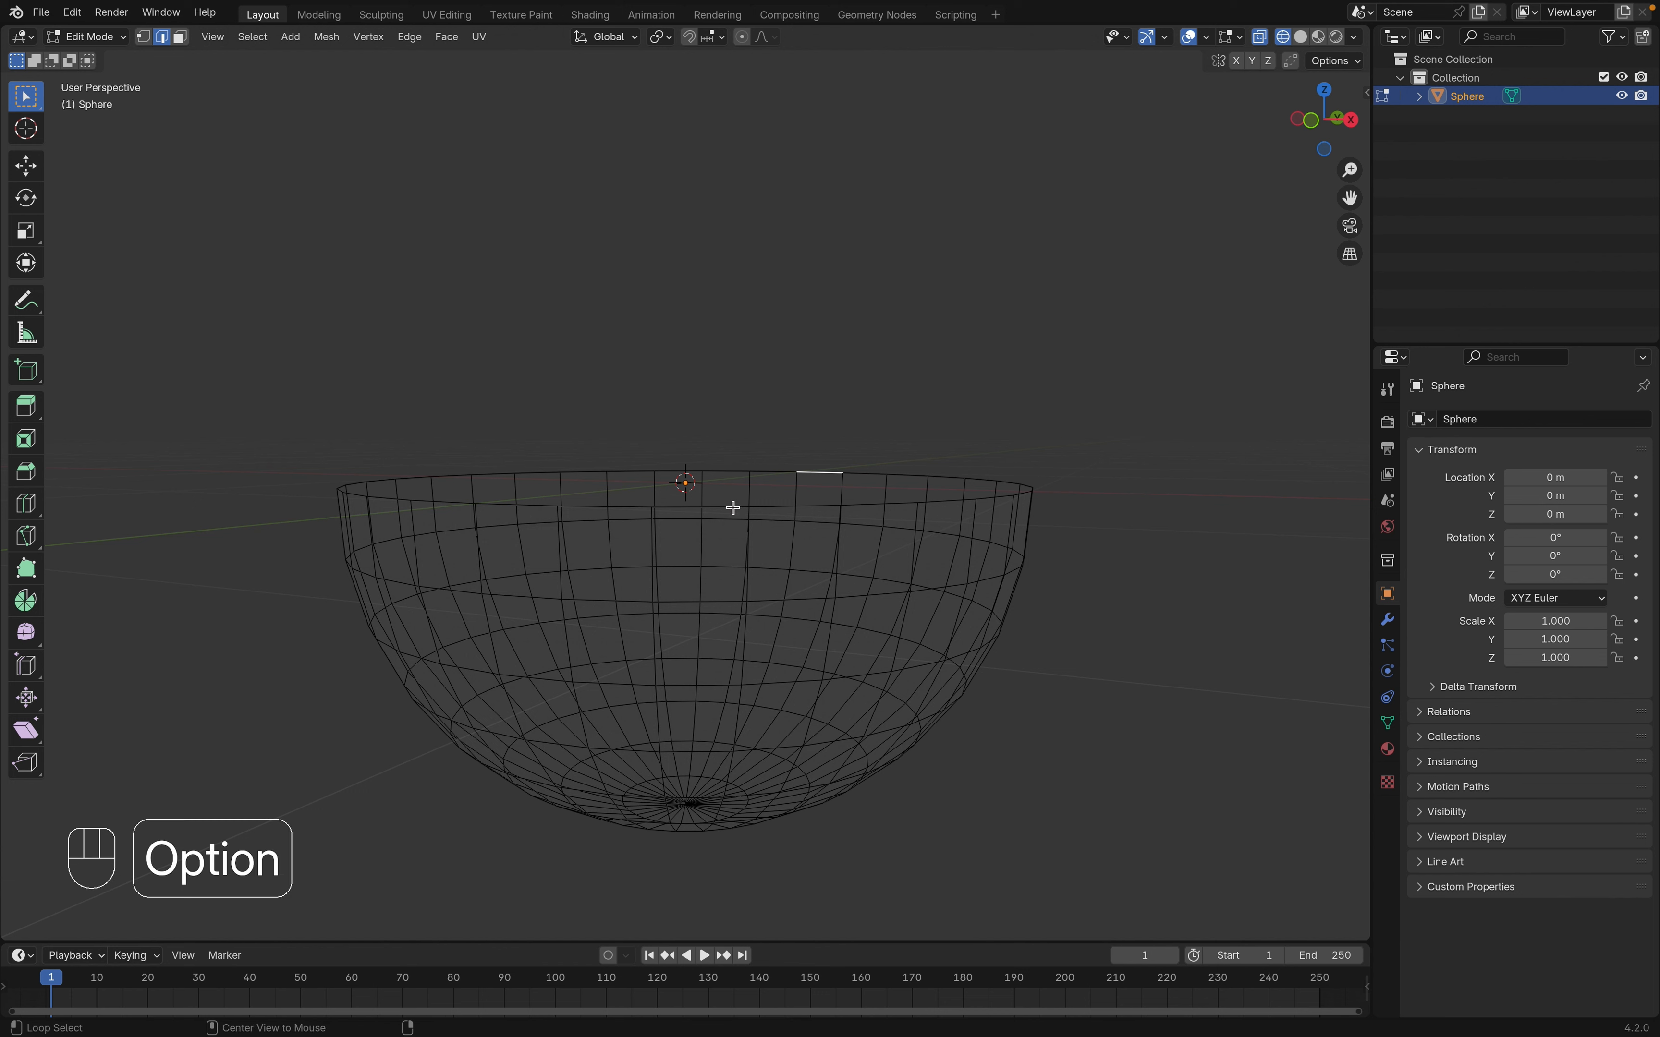
pyautogui.keyDown('alt'); pyautogui.click(733, 508); pyautogui.keyUp('alt')
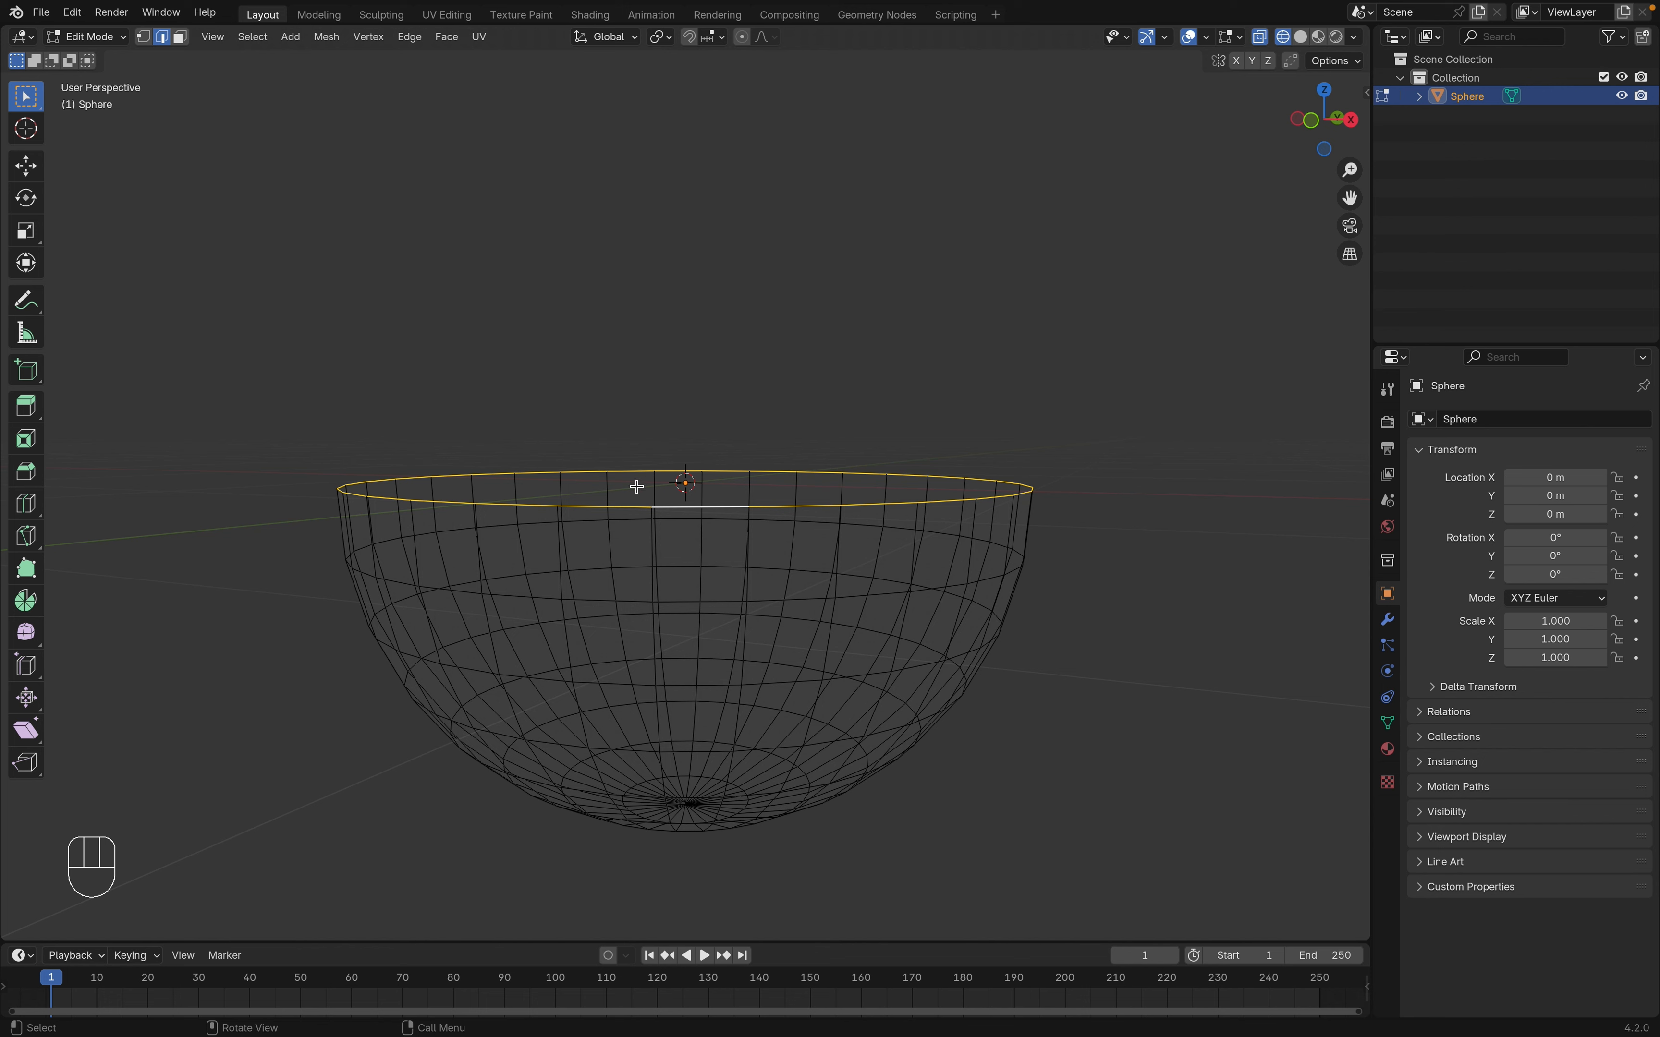
# From the front view, extrude the rim loop upward about 0.16 m along Z
pyautogui.press('`')
pyautogui.click(563, 441)
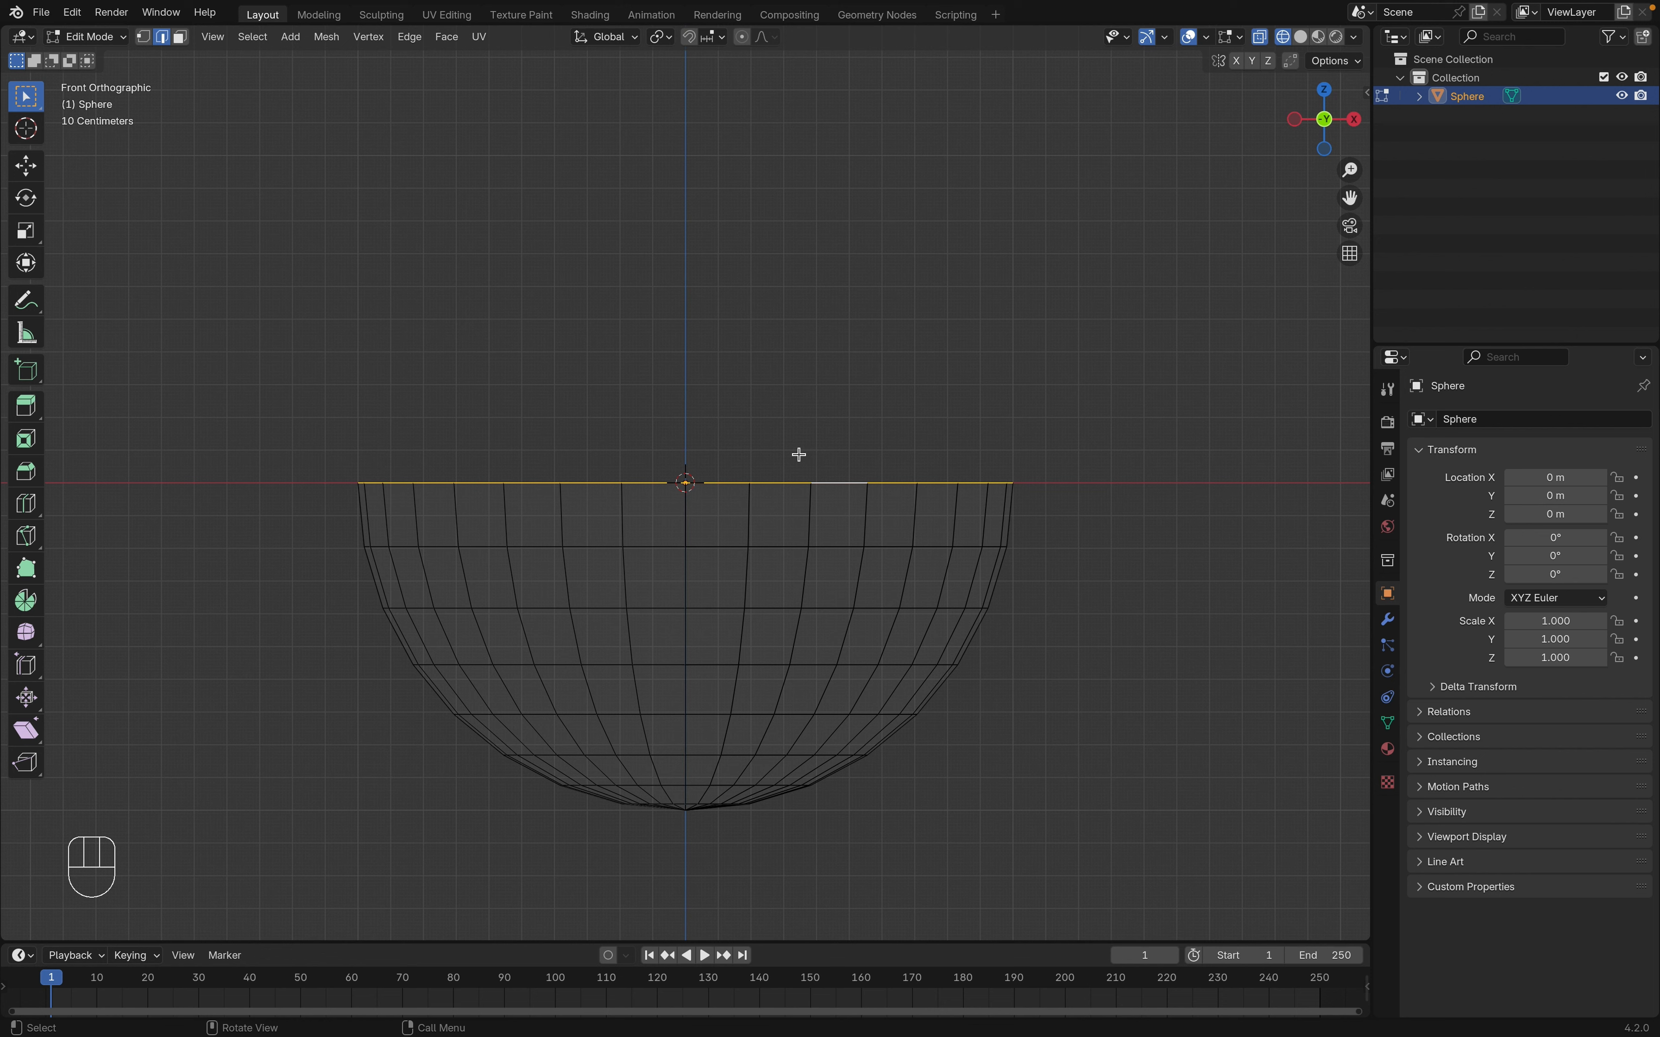
pyautogui.press('e')
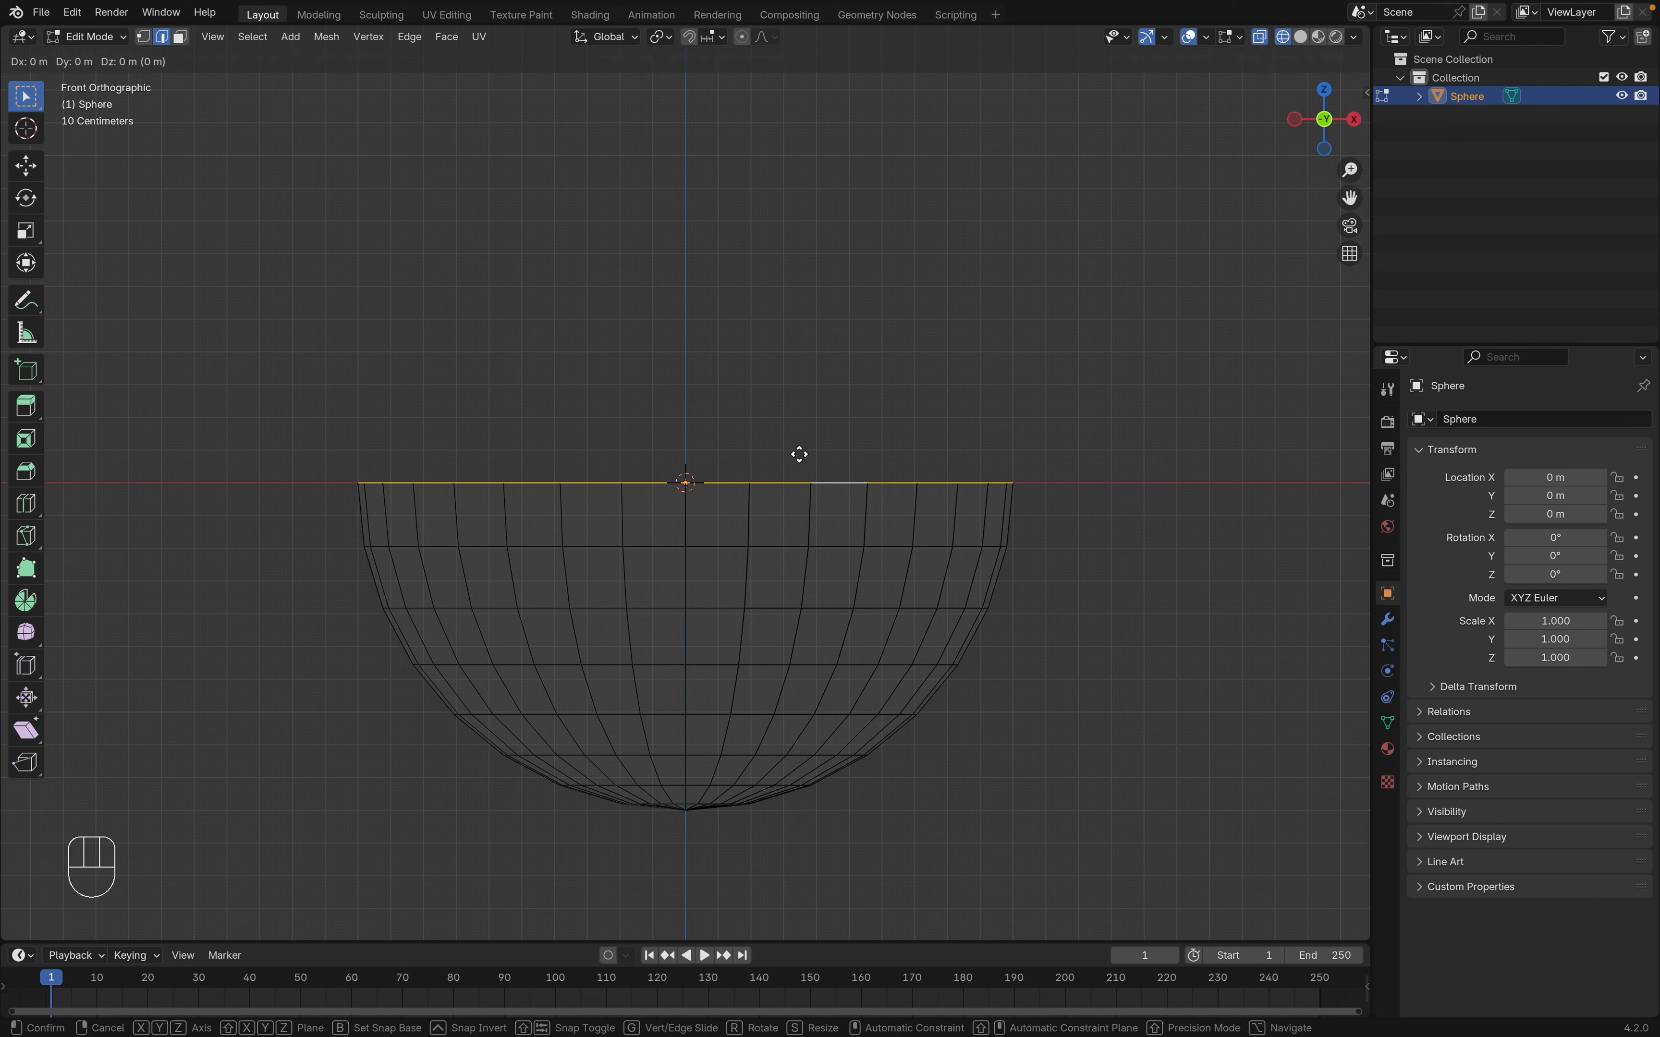
pyautogui.press('z')
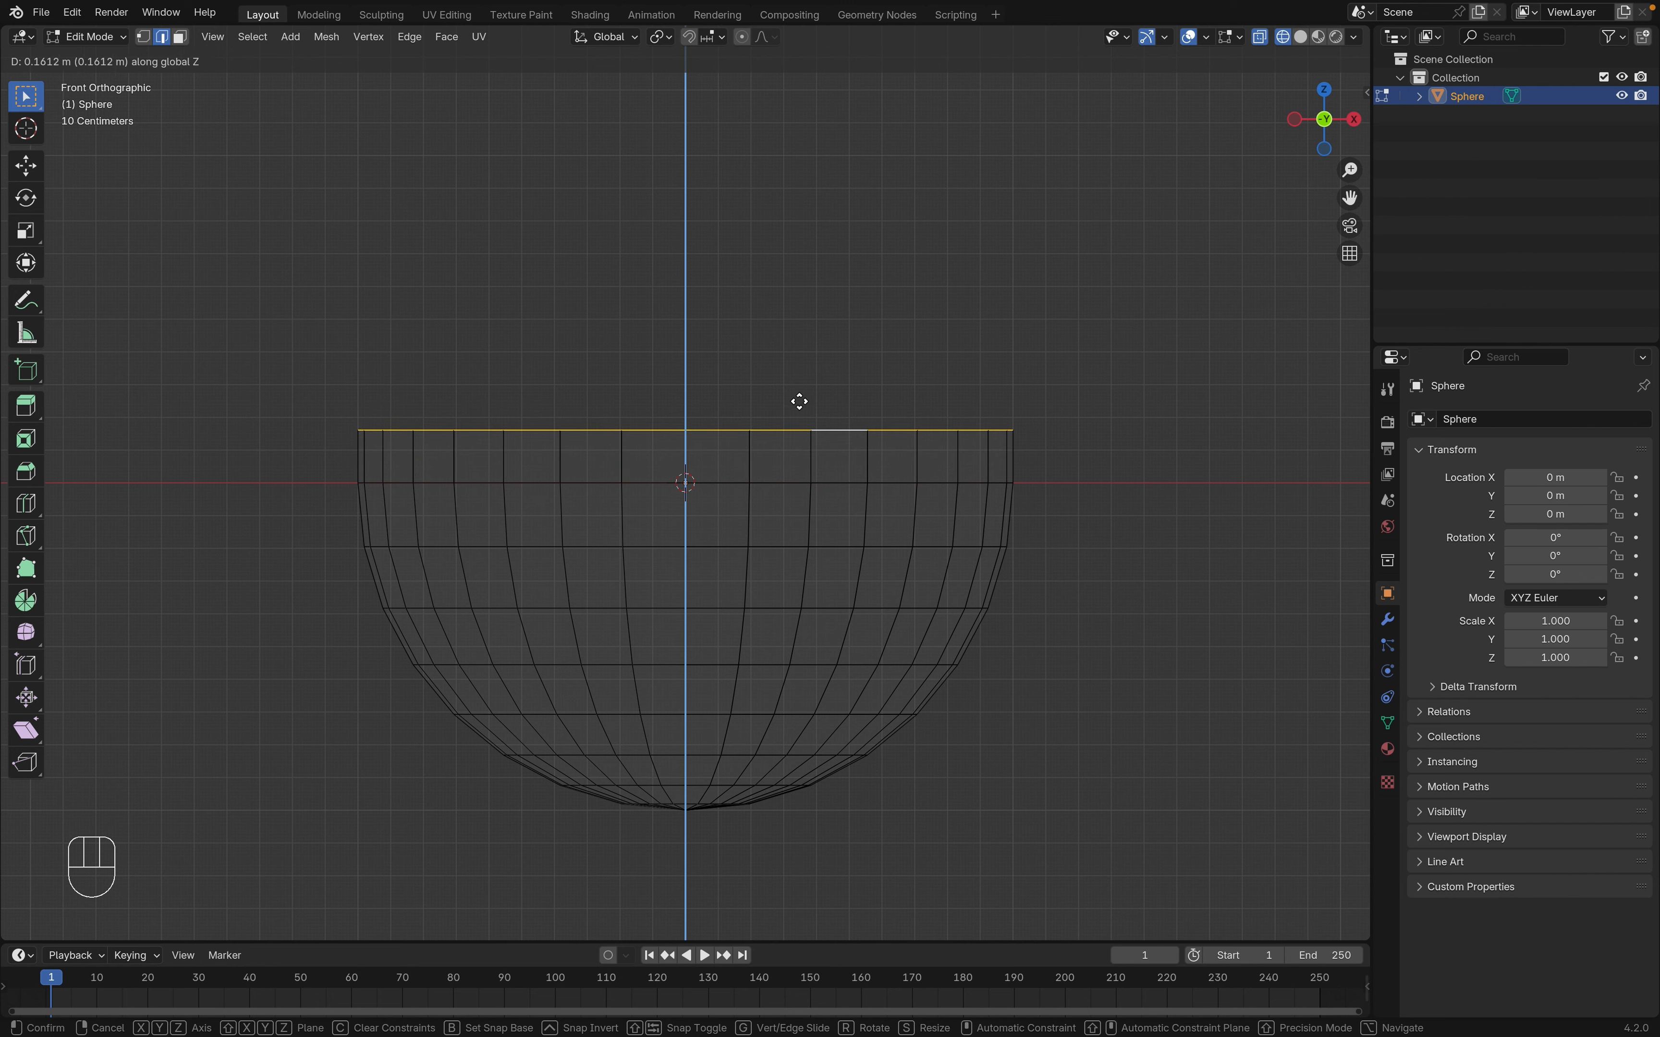
pyautogui.click(799, 402)
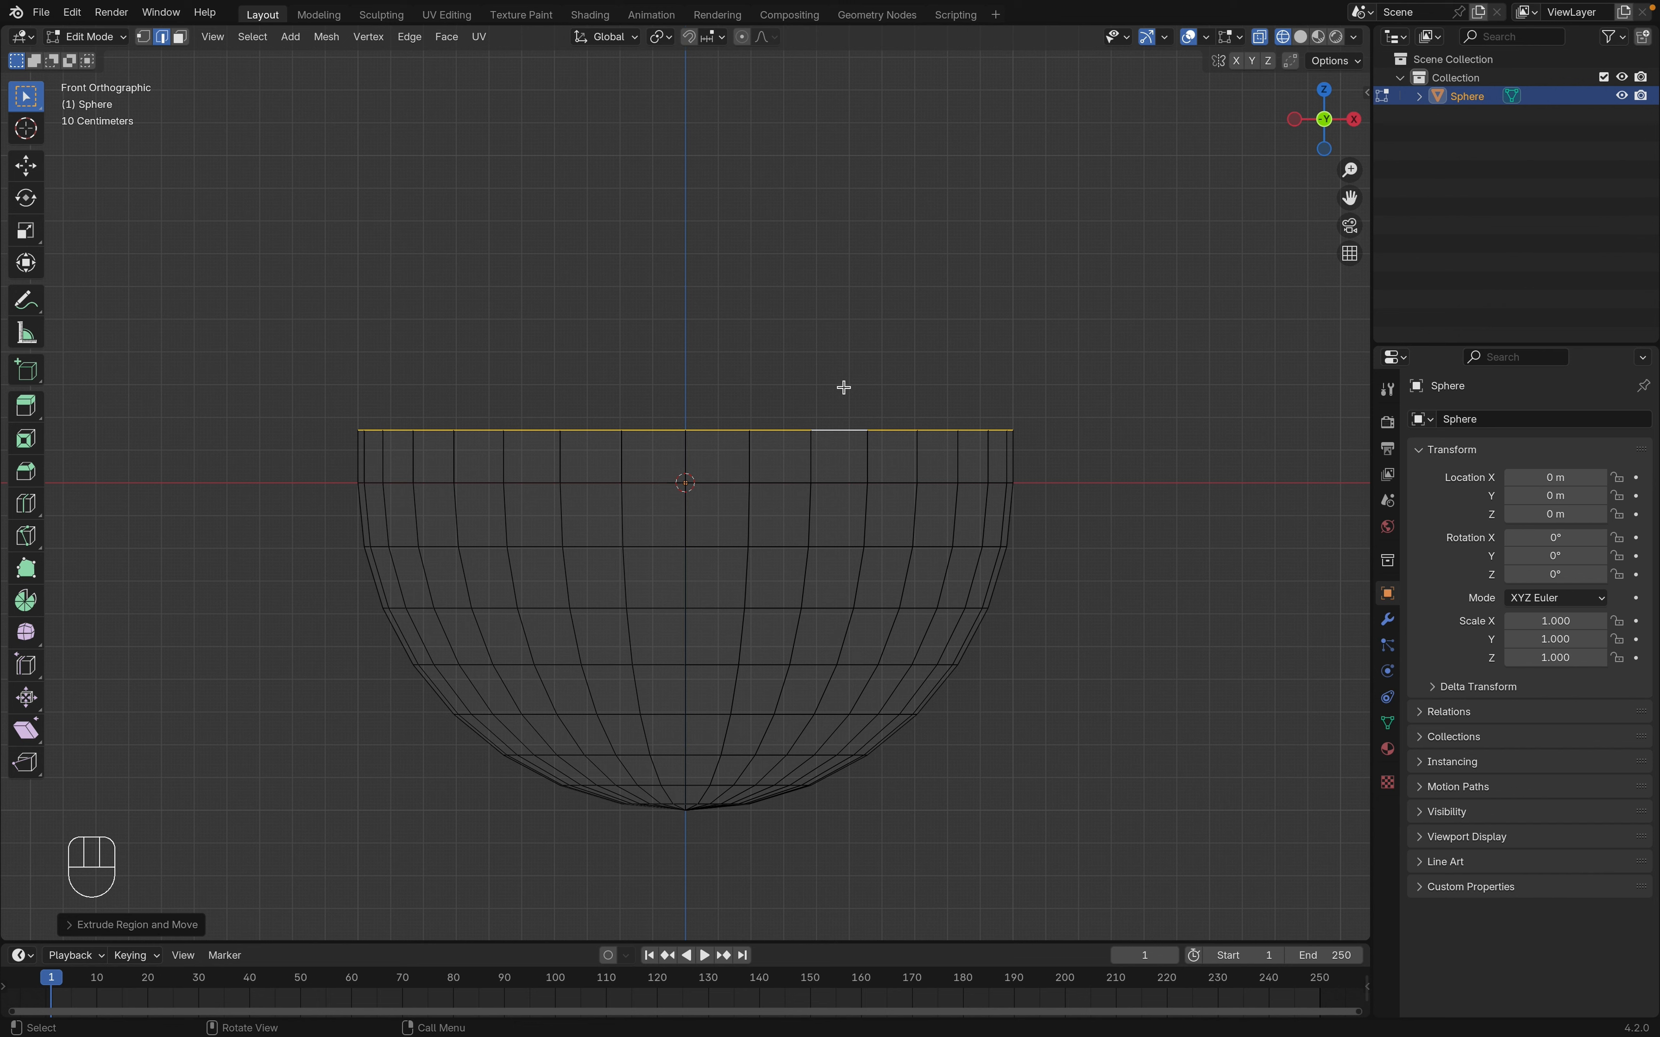
# Extrude the rim another 0.19 m or so along Z and scale it inward to about 0.97
pyautogui.press('e')
pyautogui.press('z')
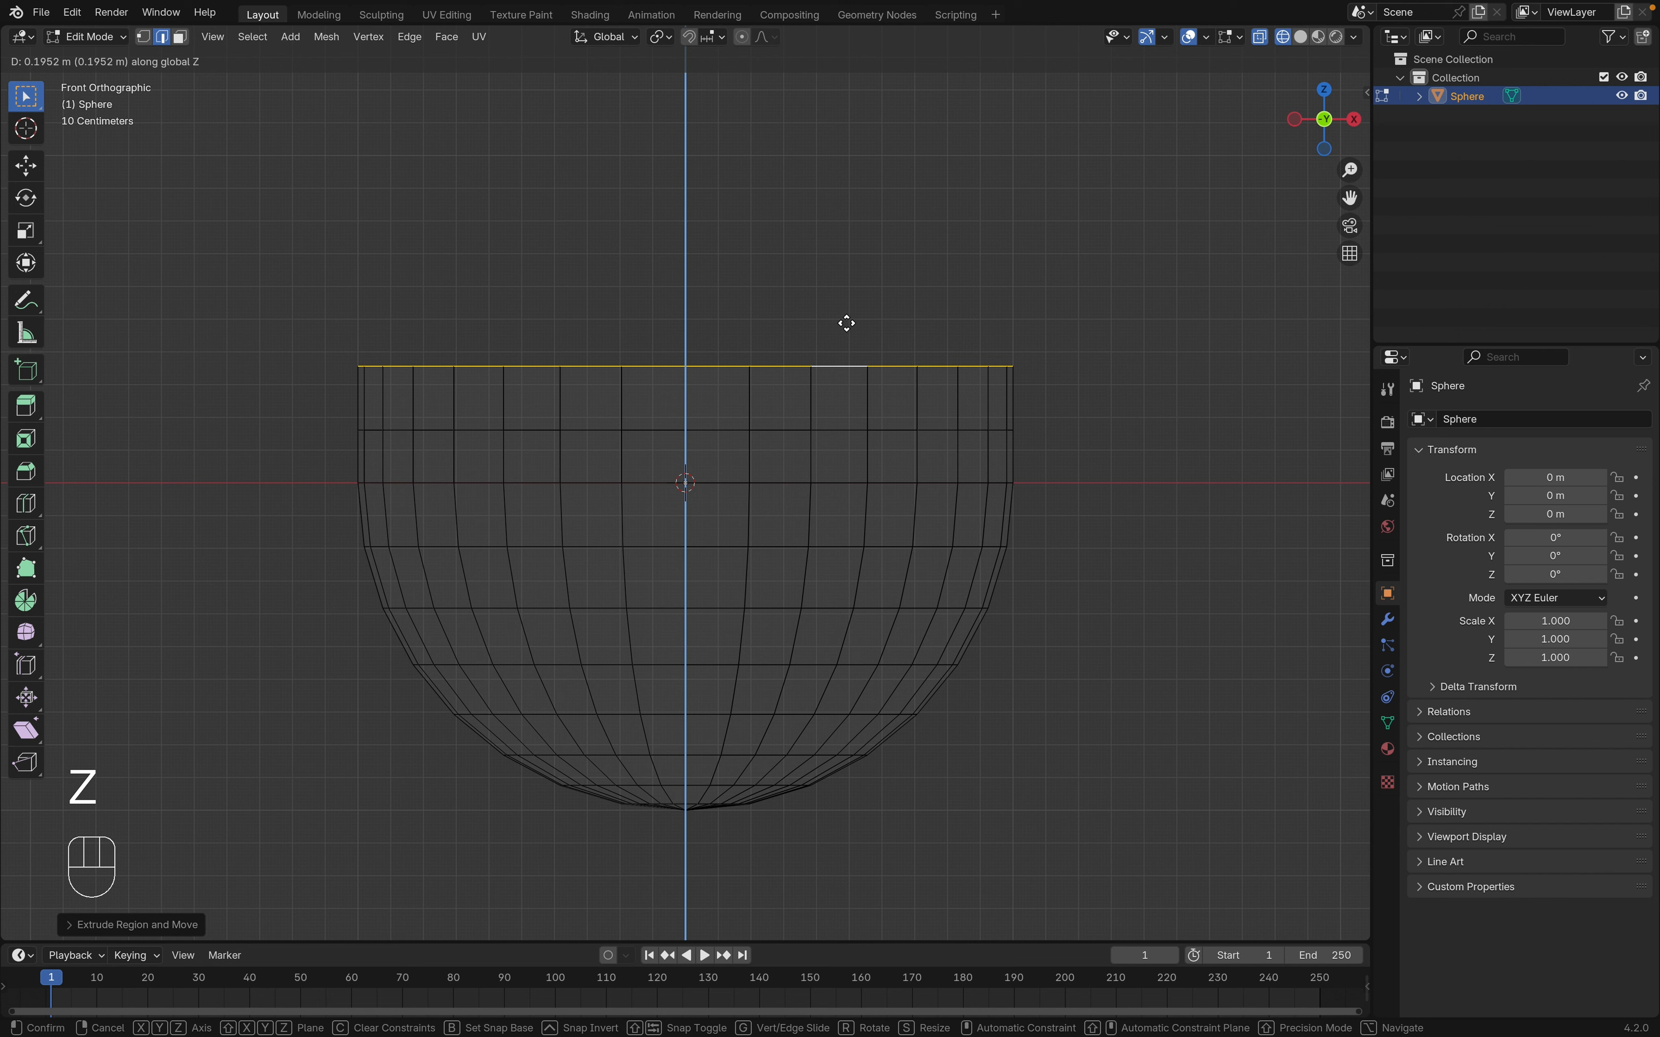
pyautogui.click(845, 327)
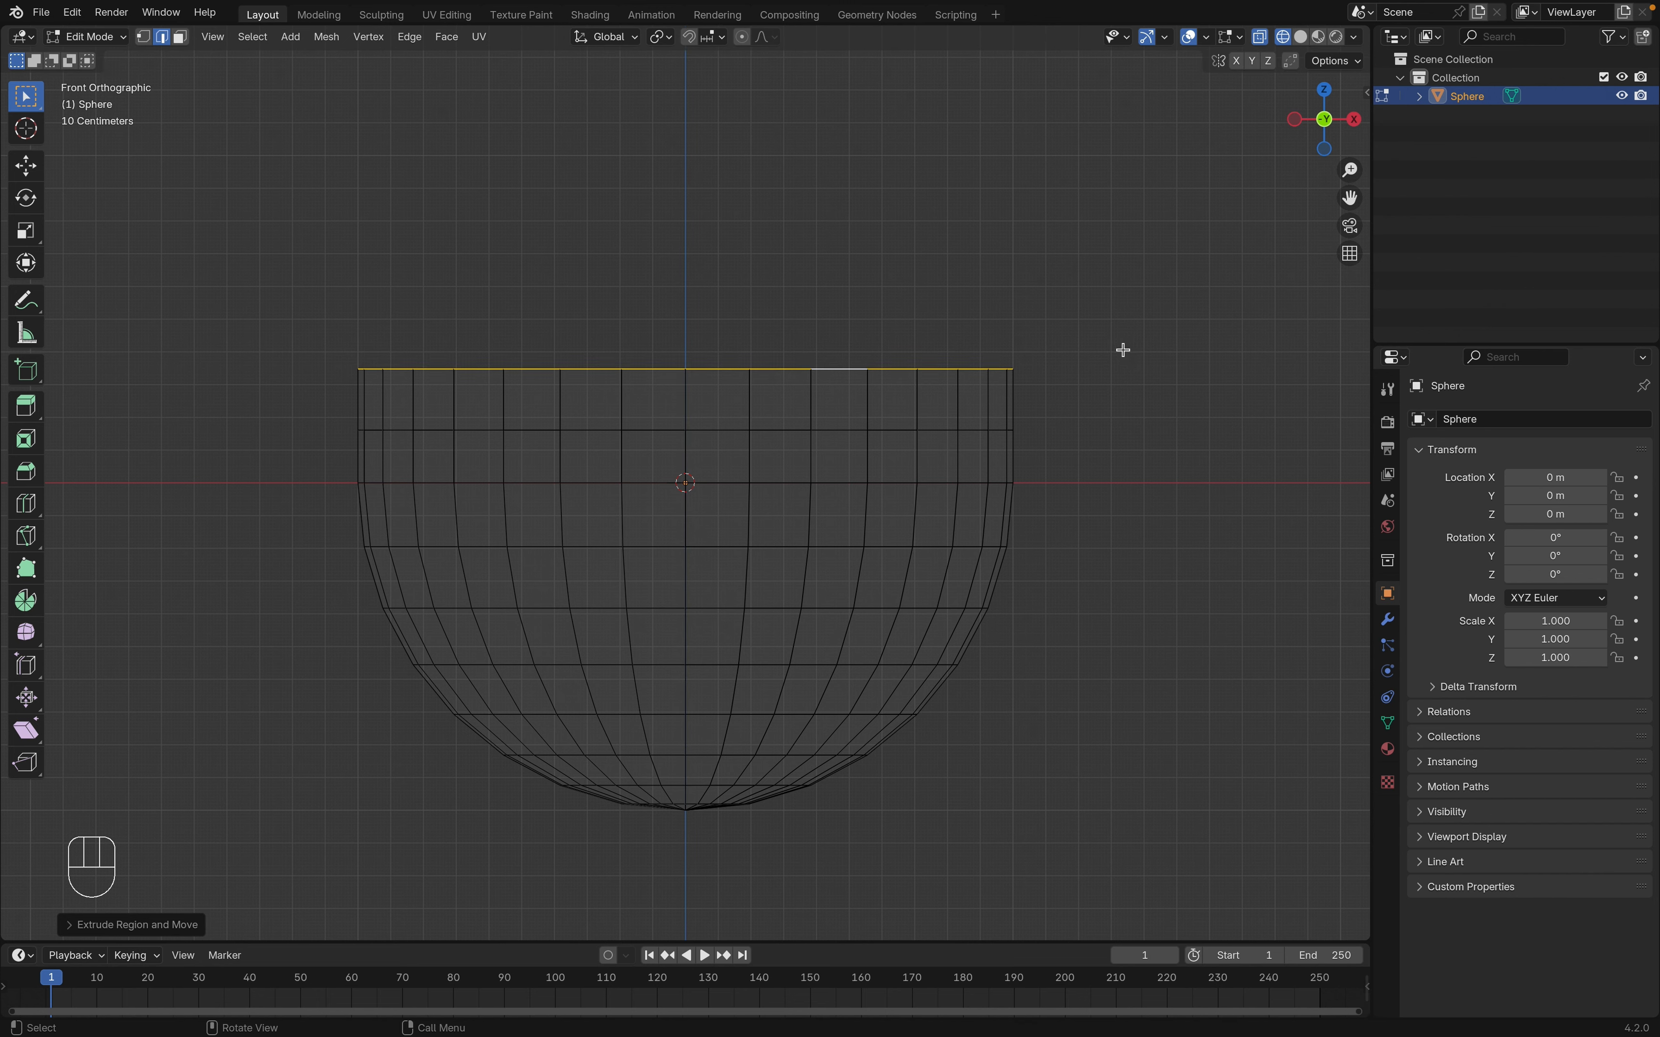
pyautogui.press('s')
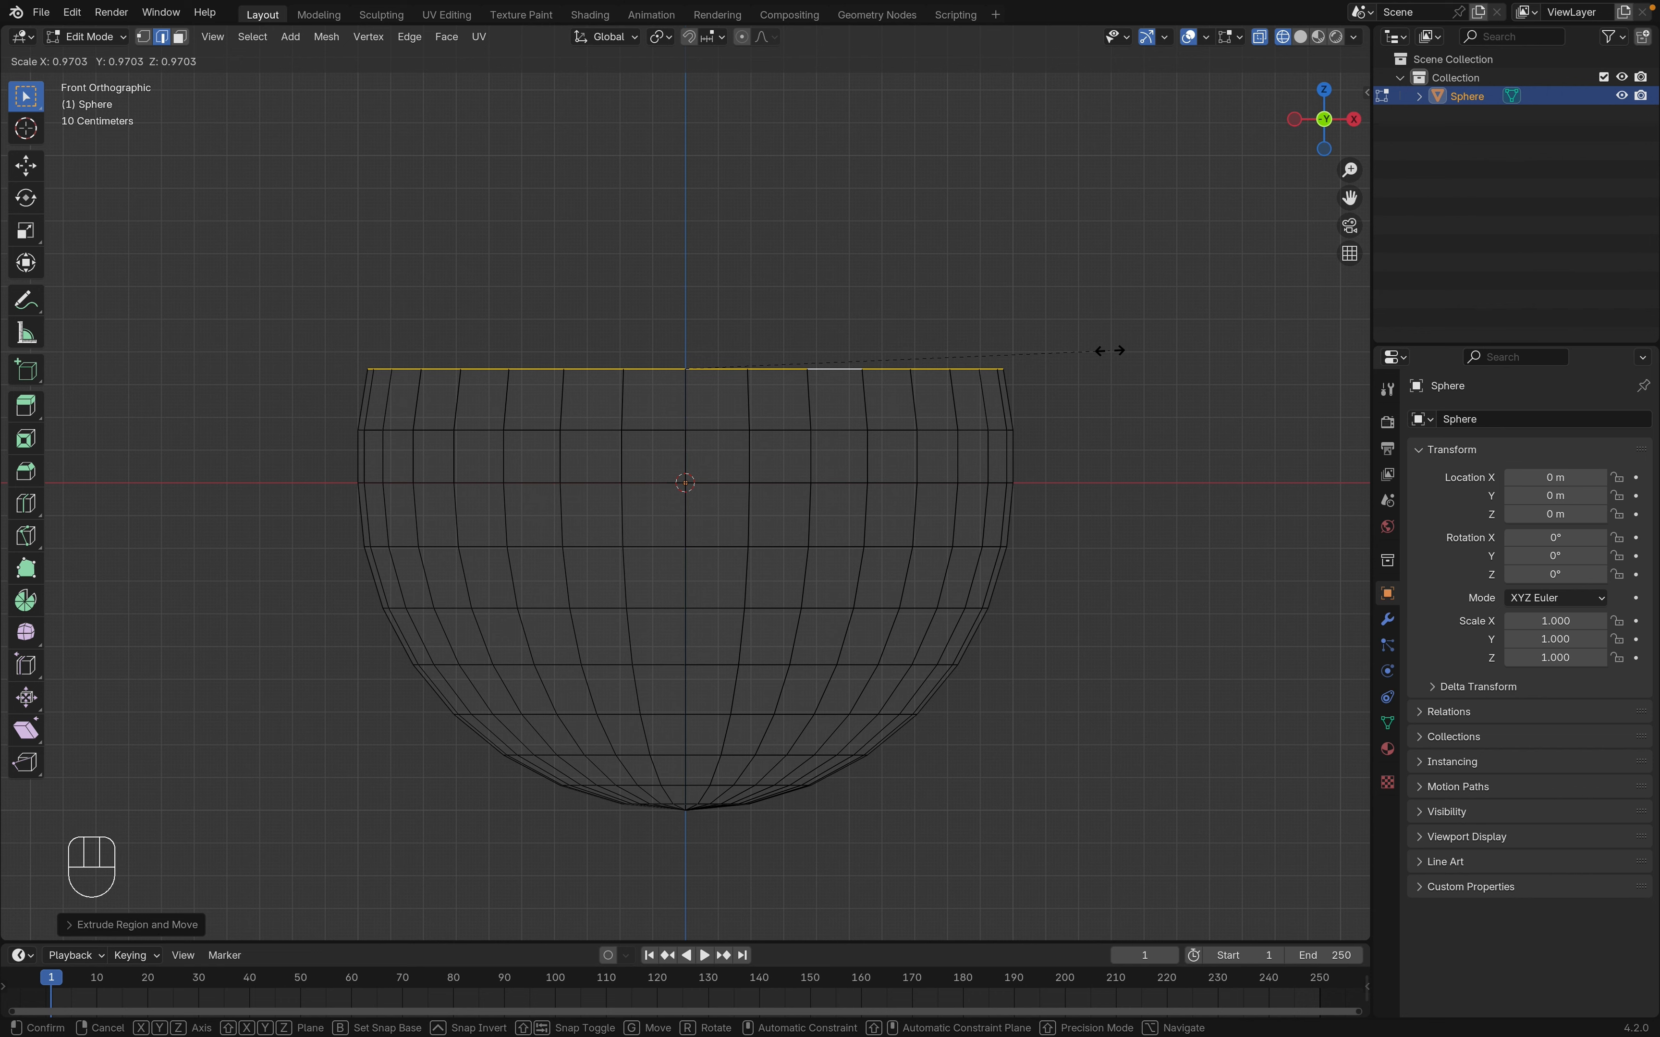
pyautogui.click(1109, 351)
# Extrude the rim about 0.19 m further along Z and scale it inward to continue the rounded body
pyautogui.keyDown('shift'); pyautogui.scroll(5, 1109, 350); pyautogui.keyUp('shift')
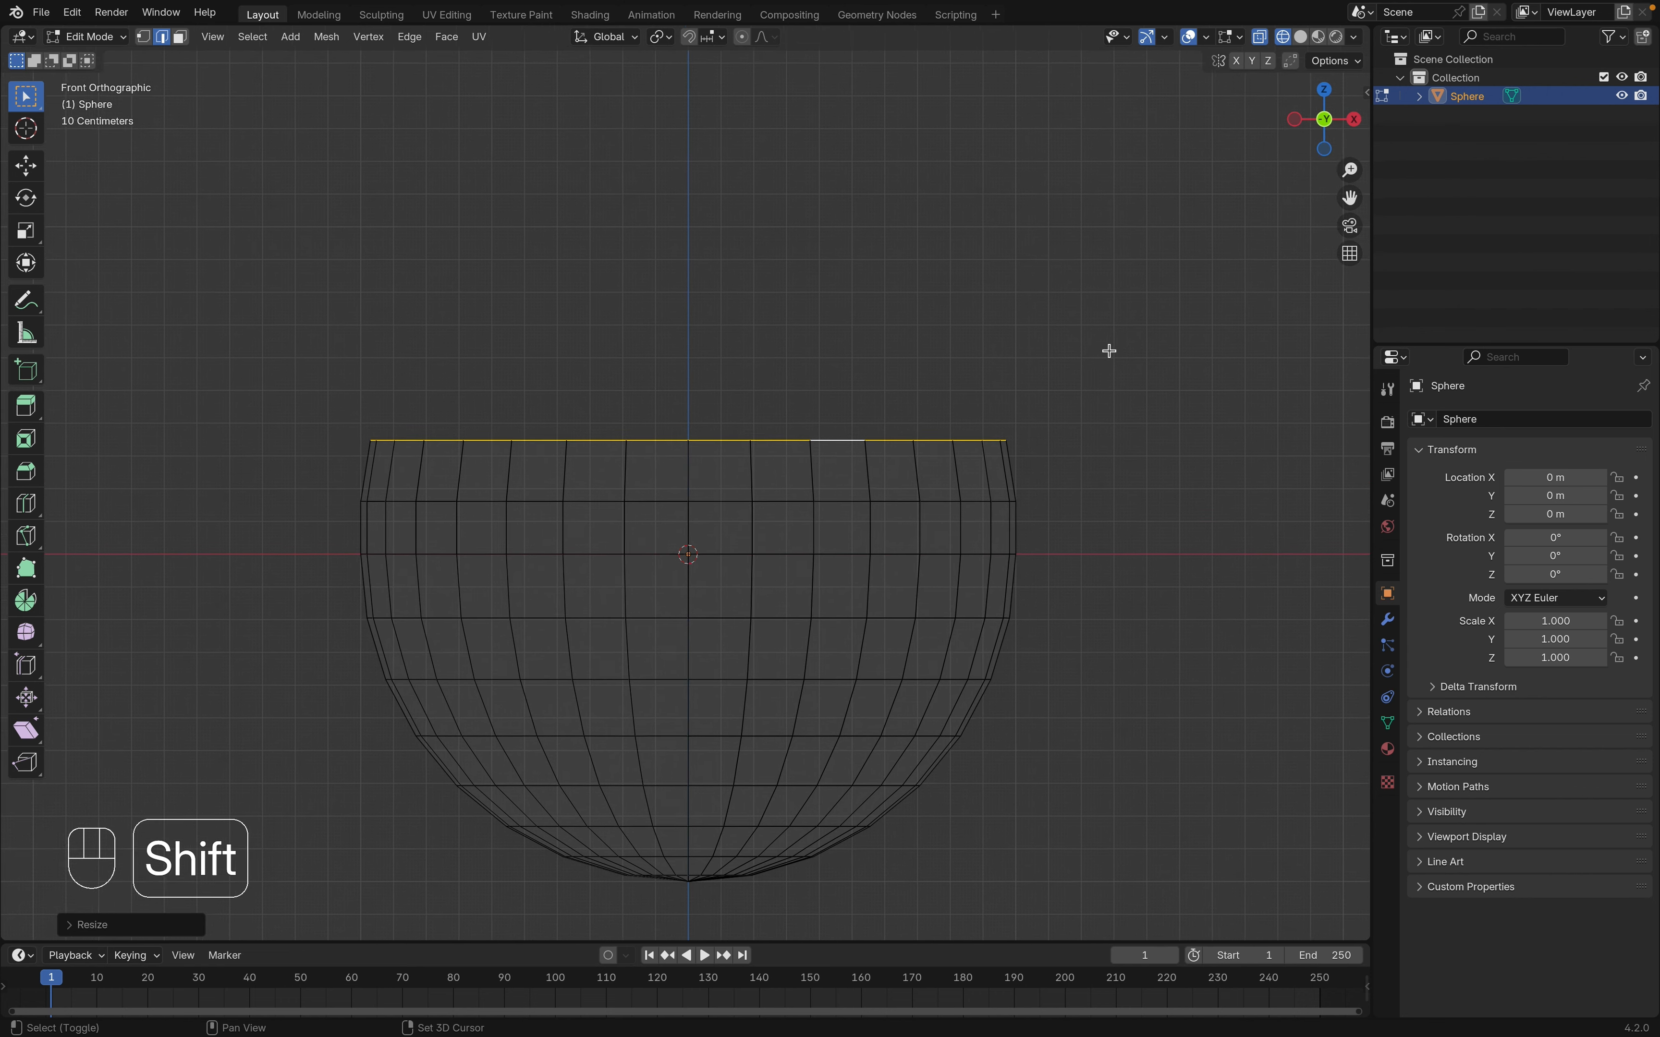
pyautogui.keyDown('shift'); pyautogui.scroll(3, 1109, 351); pyautogui.keyUp('shift')
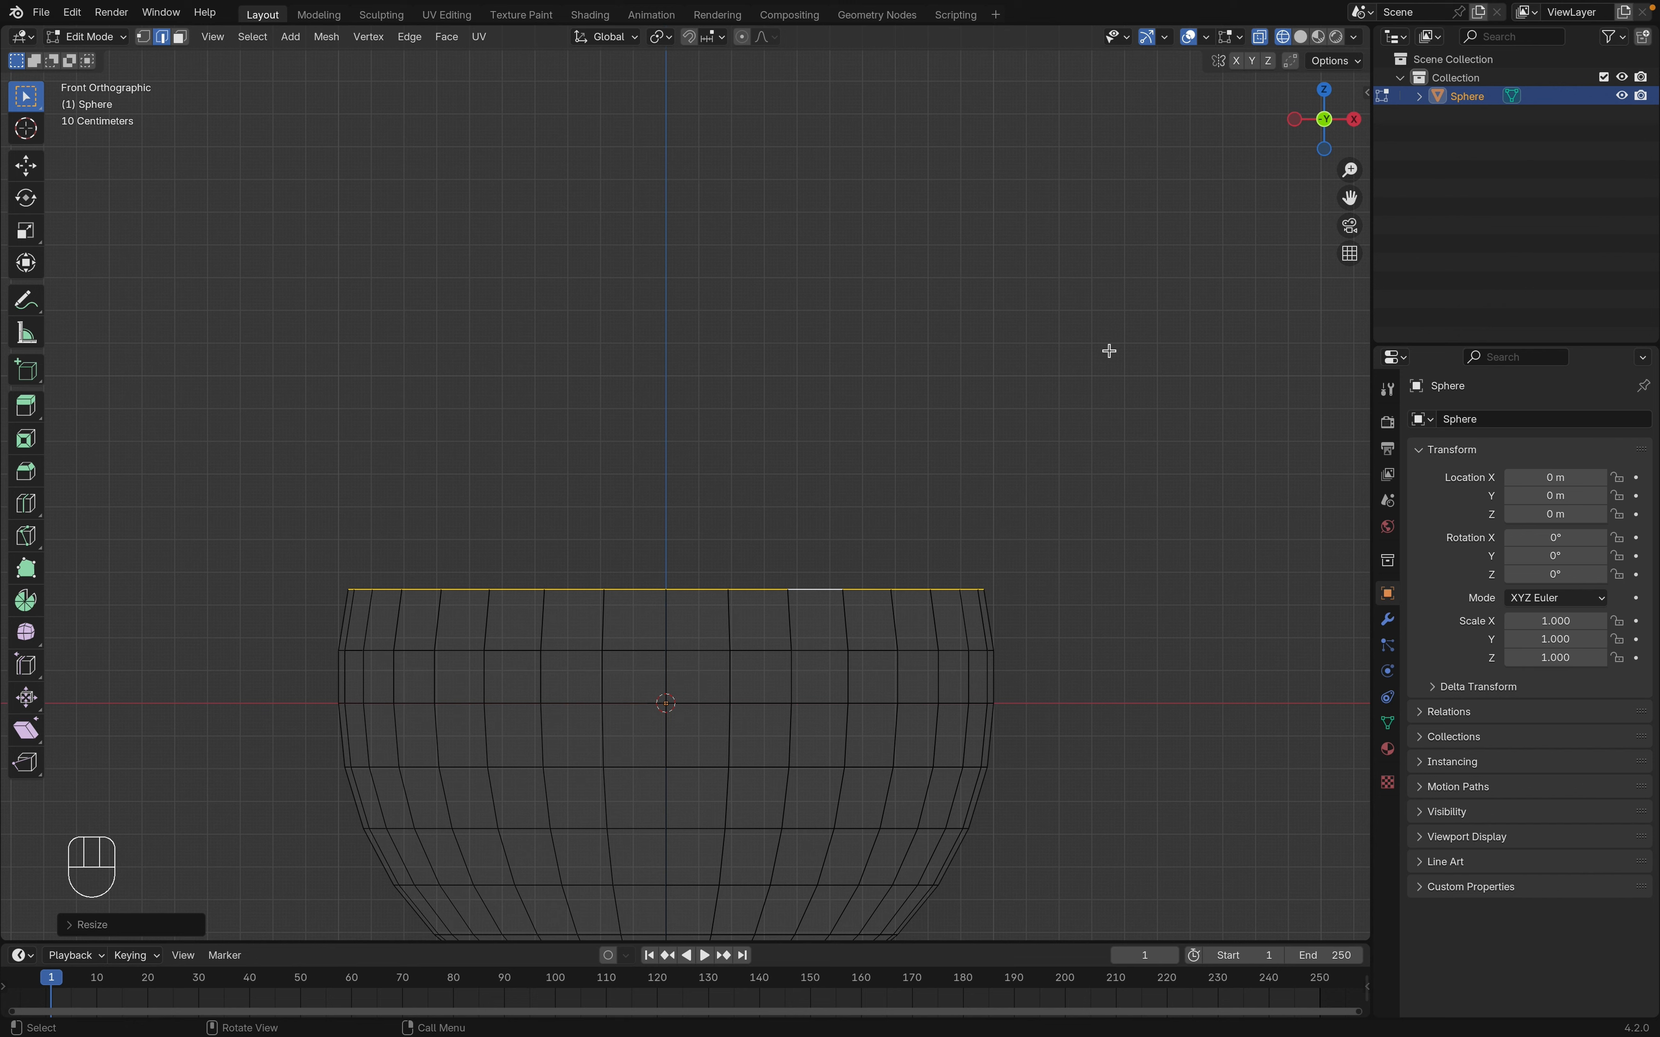
pyautogui.press('e')
pyautogui.press('z')
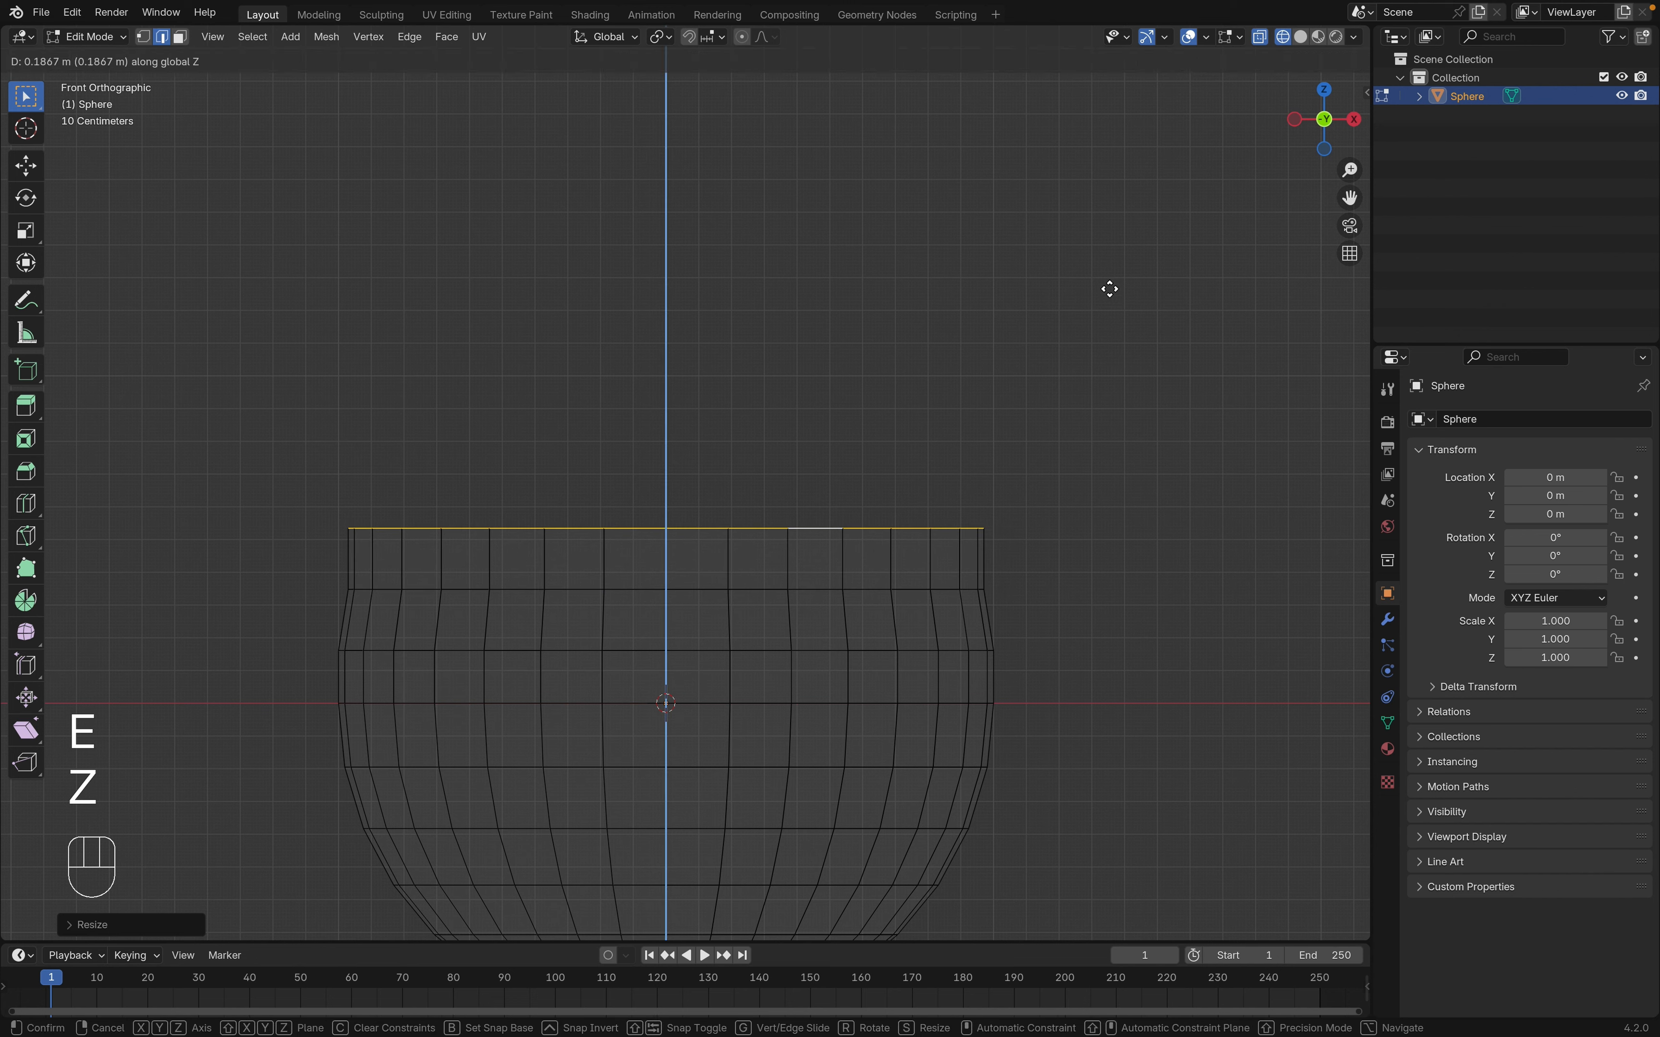
pyautogui.click(1109, 302)
pyautogui.press('s')
pyautogui.click(1107, 313)
# Add one more upward extrusion along Z and narrow the new rim to start the shoulder
pyautogui.press('e')
pyautogui.press('z')
pyautogui.click(1193, 283)
pyautogui.press('s')
pyautogui.click(1123, 293)
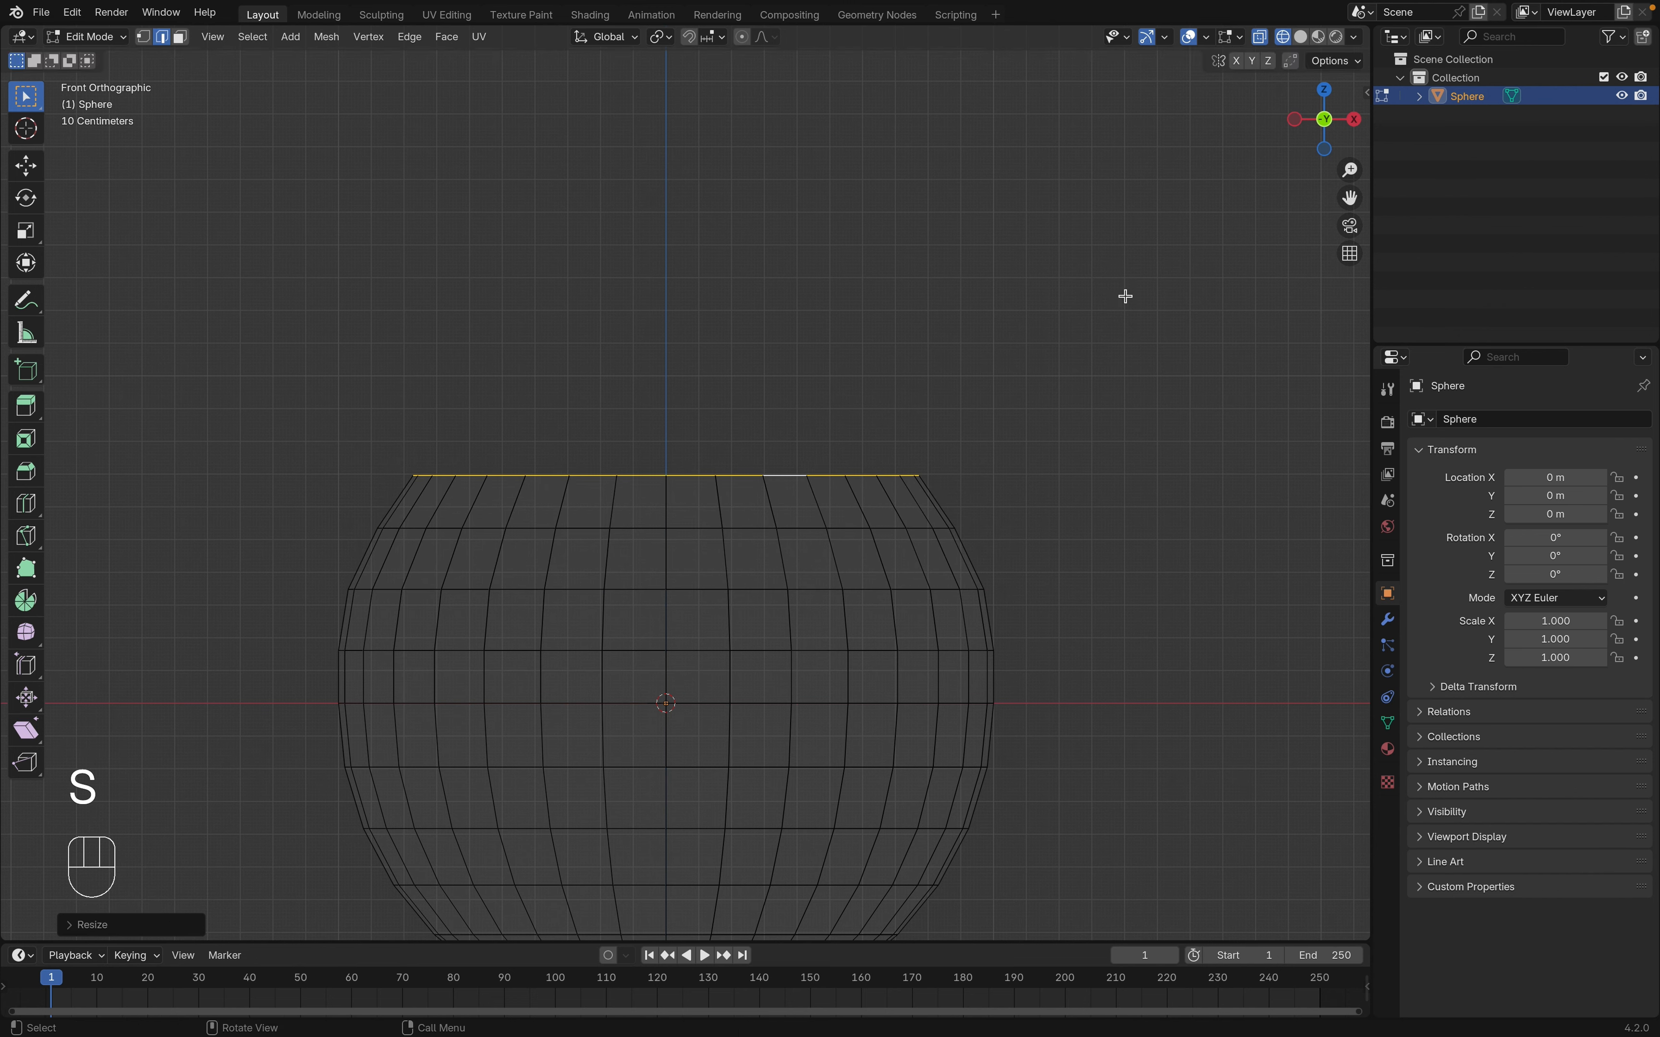
# Extrude the shoulder's rim upward along Z and scale it further inward
pyautogui.press('e')
pyautogui.press('z')
pyautogui.click(1159, 249)
pyautogui.press('s')
pyautogui.click(1075, 275)
# Extrude the narrowed rim up along Z once more and scale it in toward the neck
pyautogui.scroll(-1, 1073, 274)
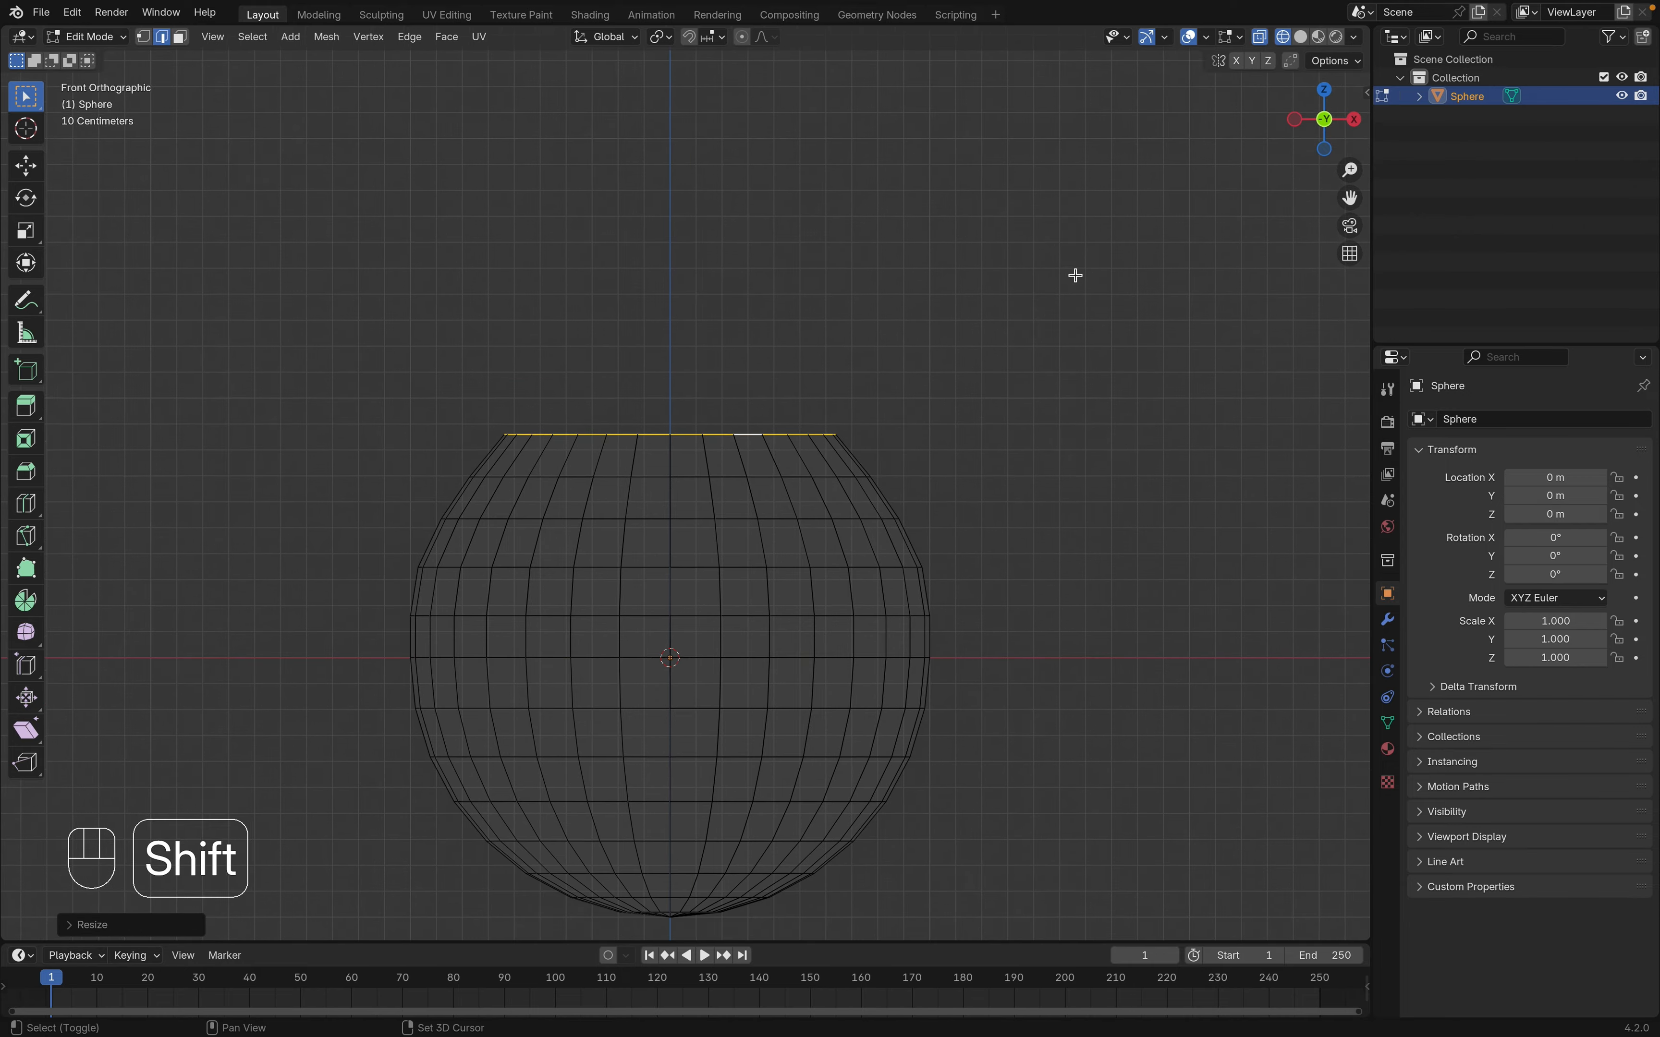
pyautogui.keyDown('shift'); pyautogui.scroll(4, 1074, 274); pyautogui.keyUp('shift')
pyautogui.press('e')
pyautogui.press('z')
pyautogui.click(1103, 411)
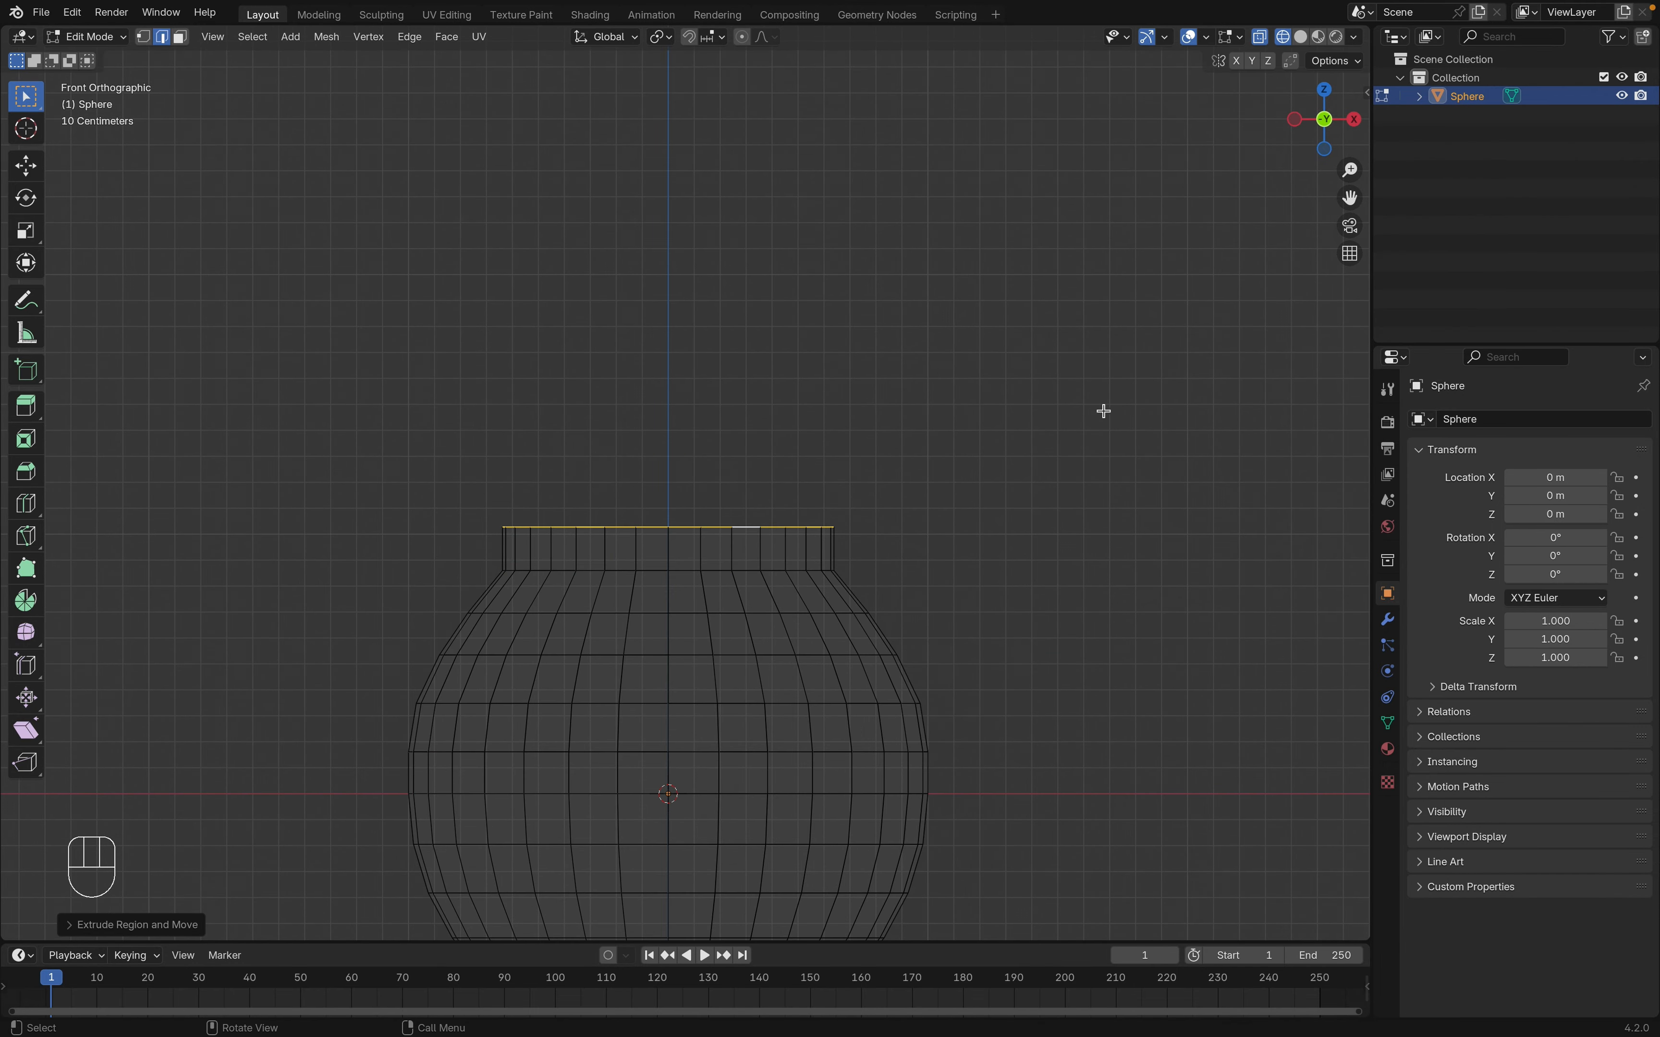
pyautogui.press('s')
pyautogui.click(1012, 442)
# Extrude the top loop with an inward scale and raise it about 0.09 m along Z
pyautogui.press('e')
pyautogui.press('s')
pyautogui.click(962, 453)
pyautogui.press('g')
pyautogui.press('z')
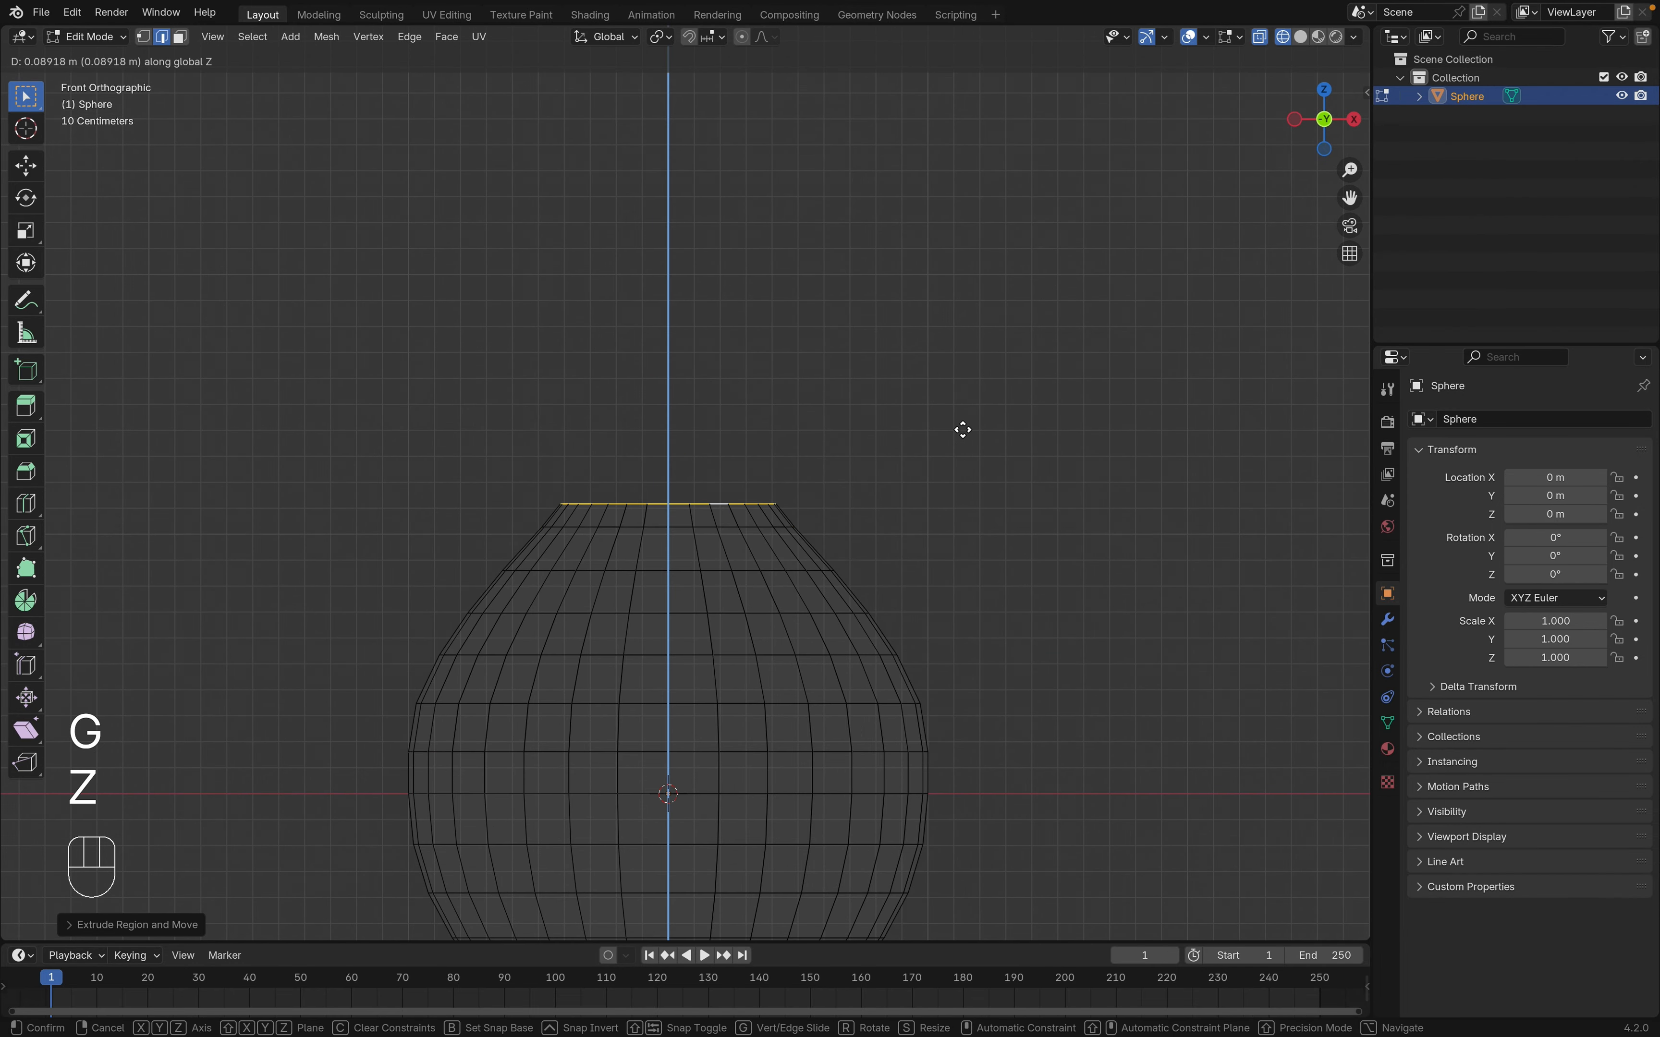
pyautogui.click(1003, 429)
# Extrude and shrink the top loop slightly to the neck's width, raising it about 0.1 m along Z
pyautogui.press('e')
pyautogui.press('s')
pyautogui.press('g')
pyautogui.press('z')
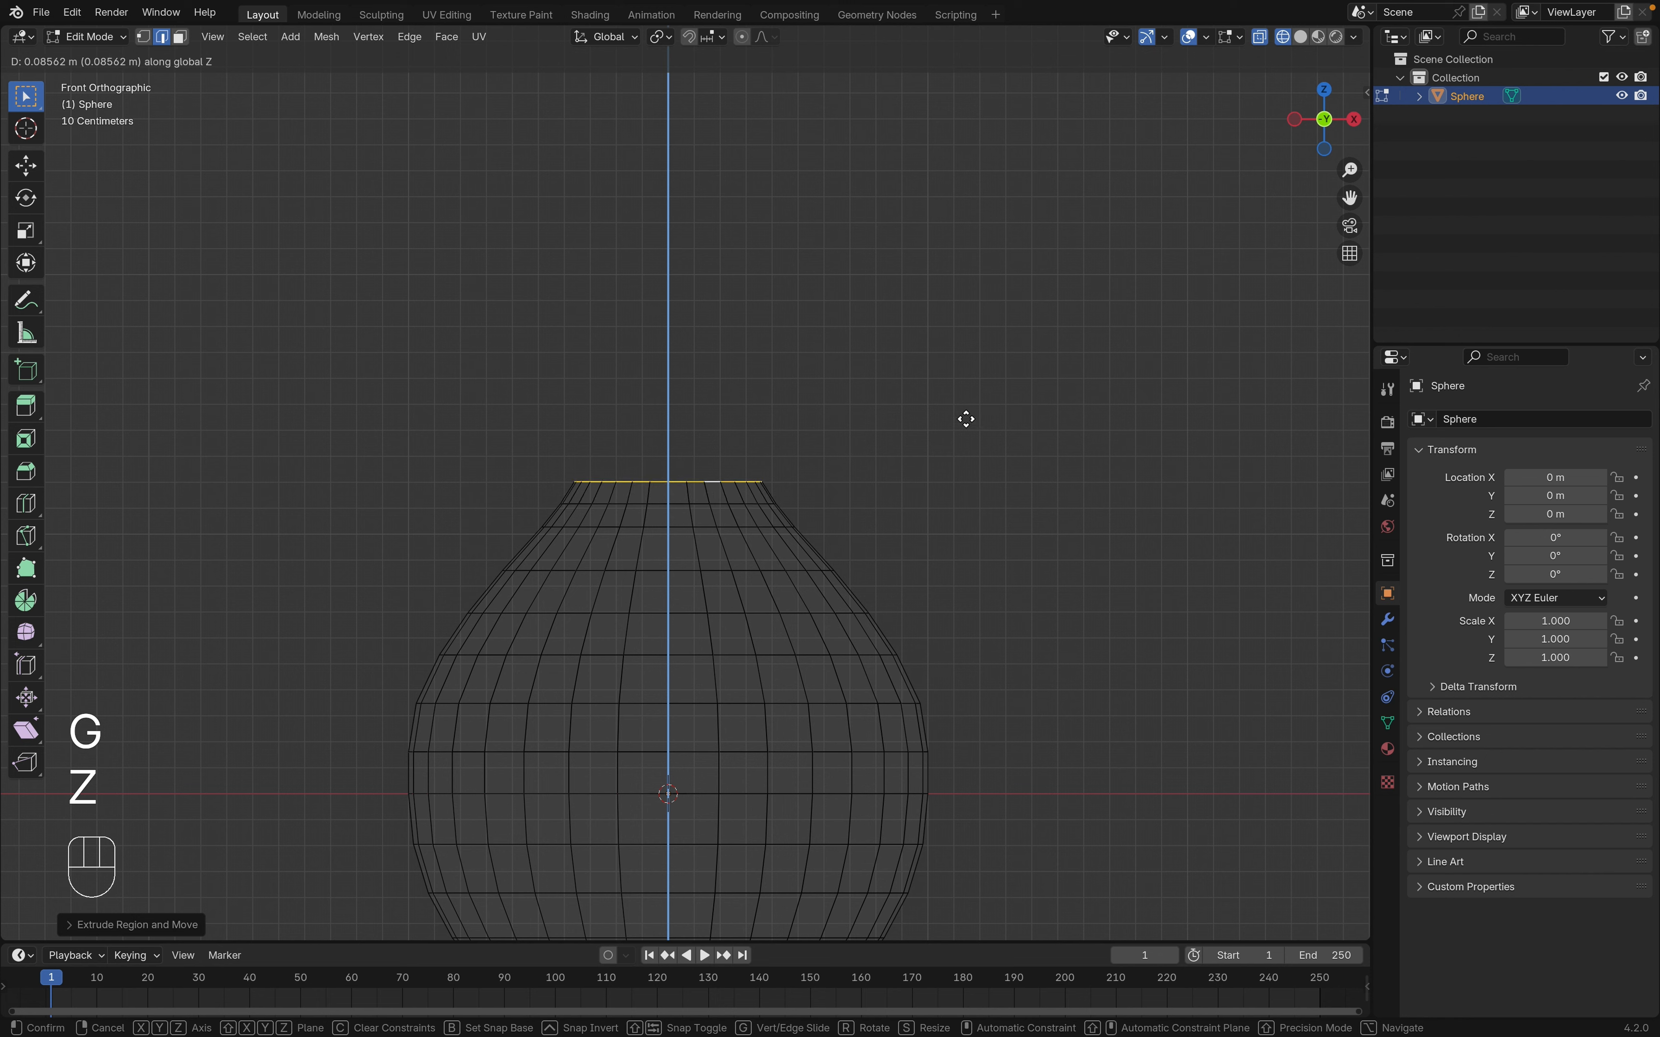
pyautogui.click(963, 415)
pyautogui.press('g')
pyautogui.press('z')
# Extrude the neck loop straight up along Z twice, about 0.08 m each time
pyautogui.press('e')
pyautogui.press('z')
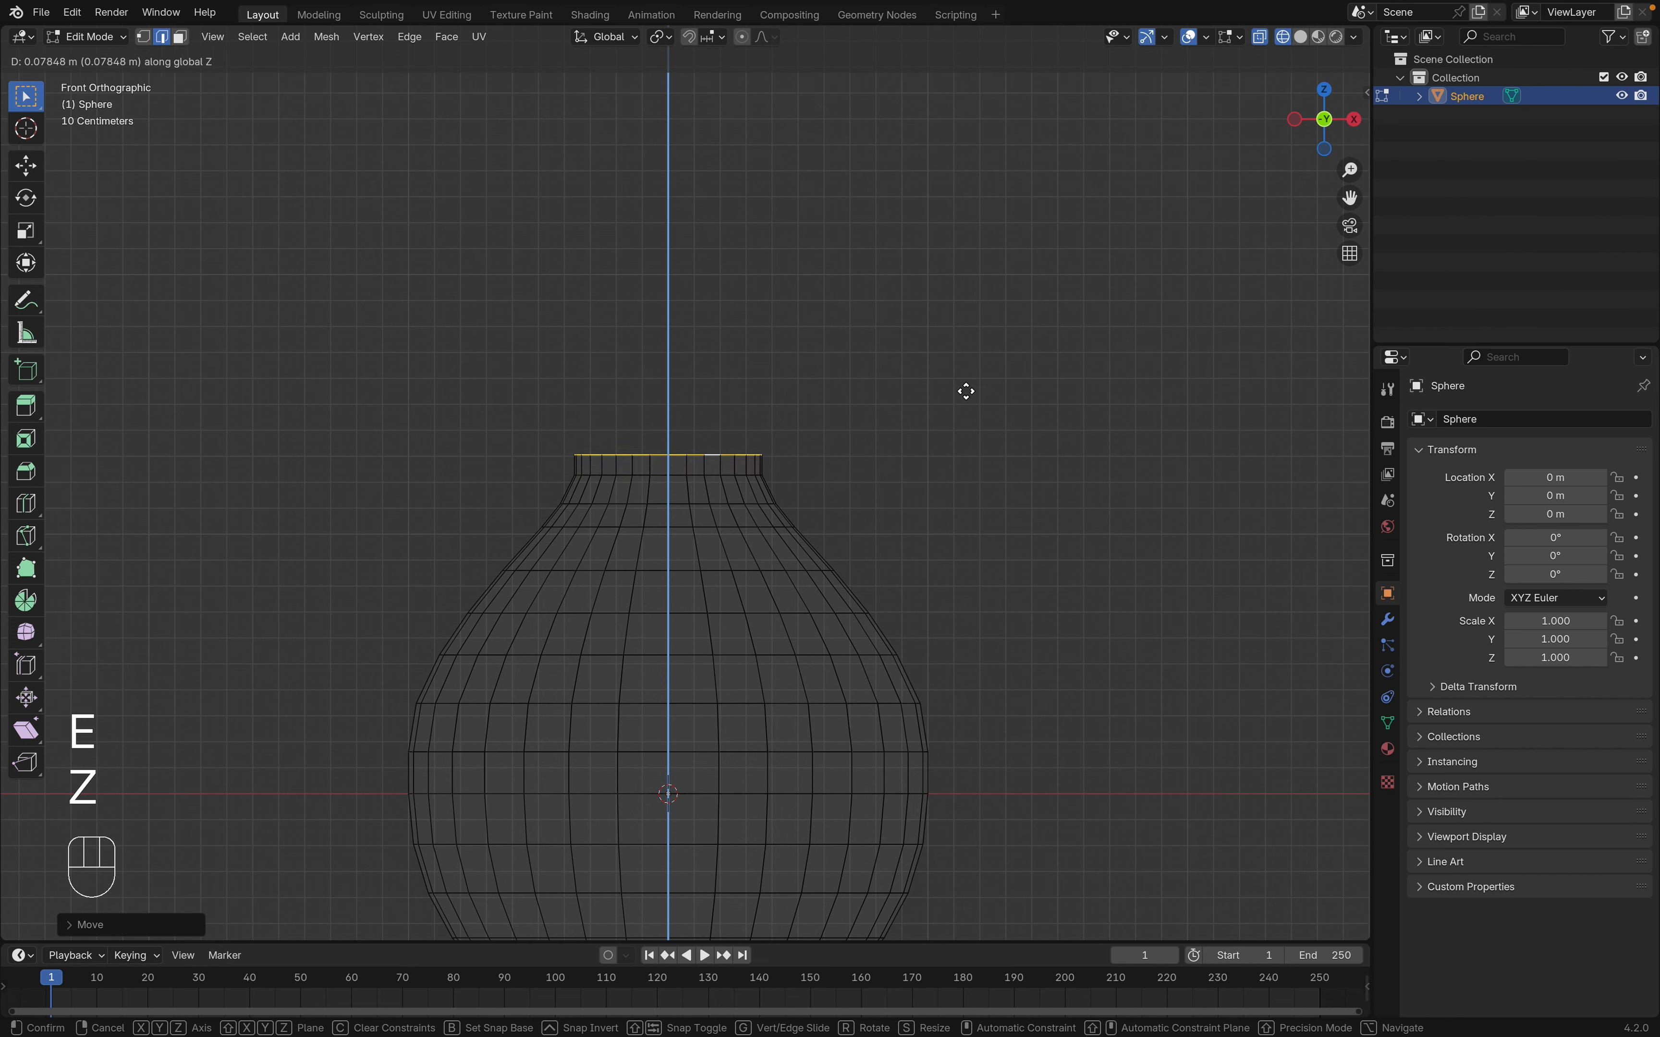
pyautogui.click(963, 388)
pyautogui.press('e')
pyautogui.press('z')
pyautogui.click(963, 373)
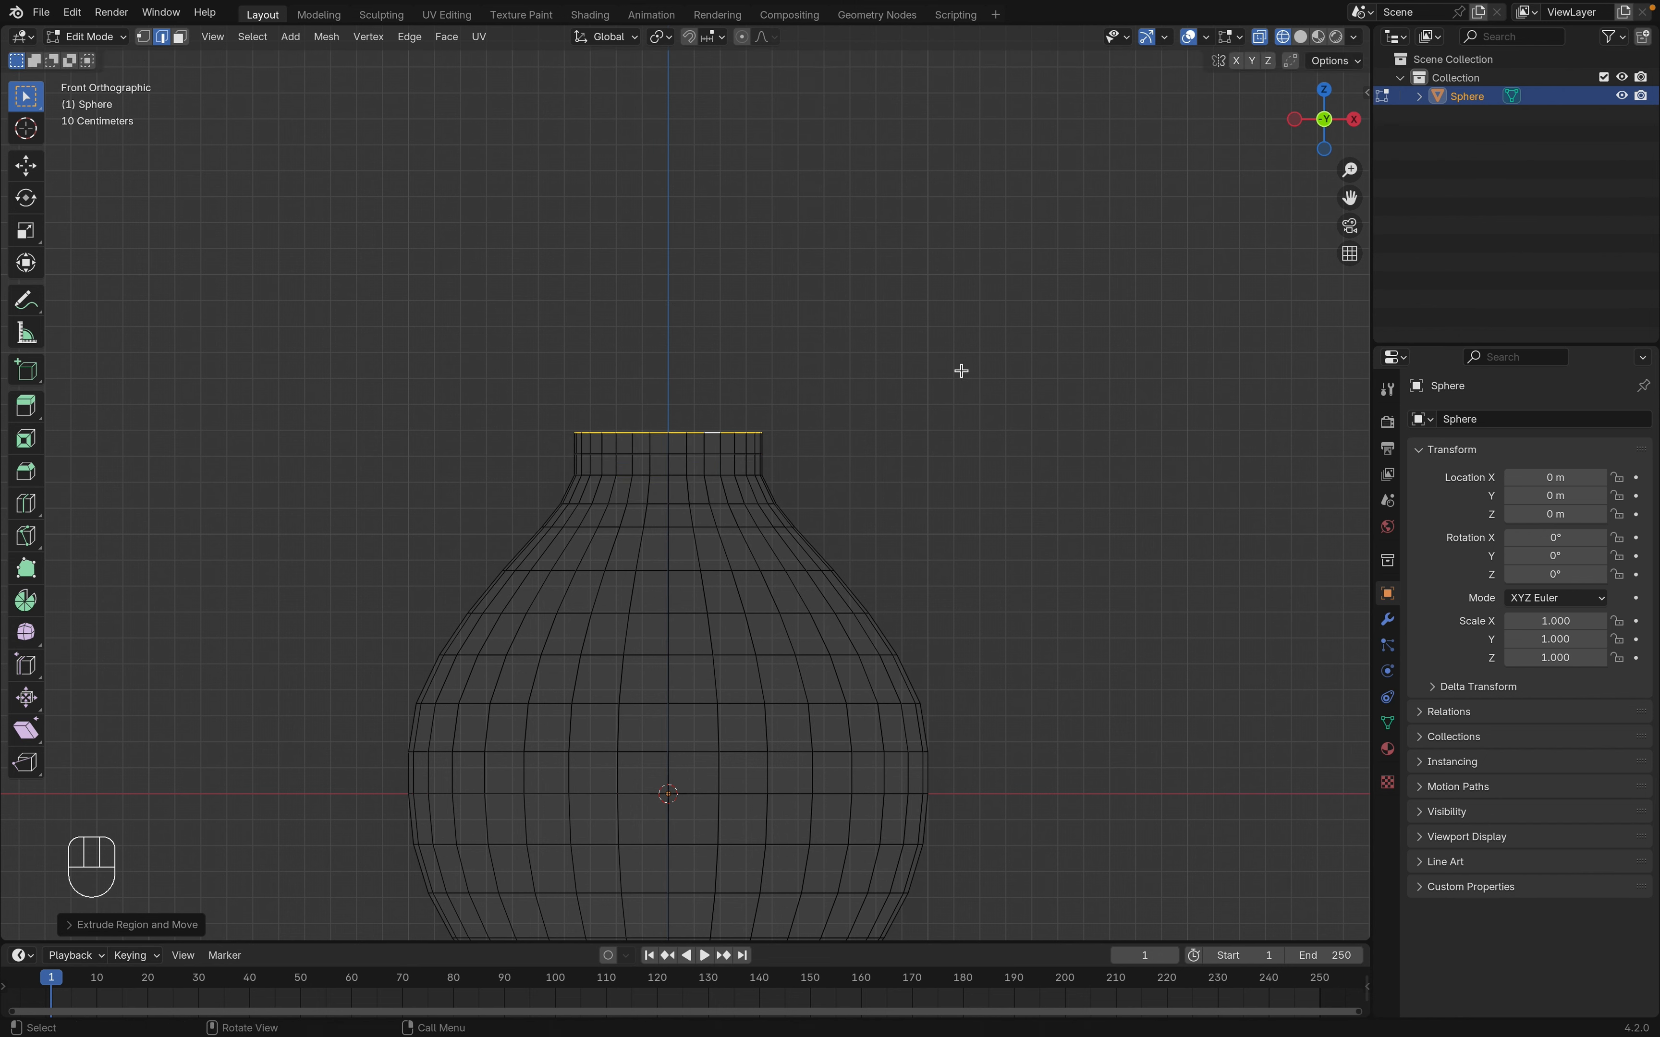
# Scale the top loop slightly outward to flare the lip and switch to vertex selection mode
pyautogui.press('s')
pyautogui.click(988, 373)
pyautogui.keyDown('shift'); pyautogui.scroll(-10, 987, 373); pyautogui.keyUp('shift')
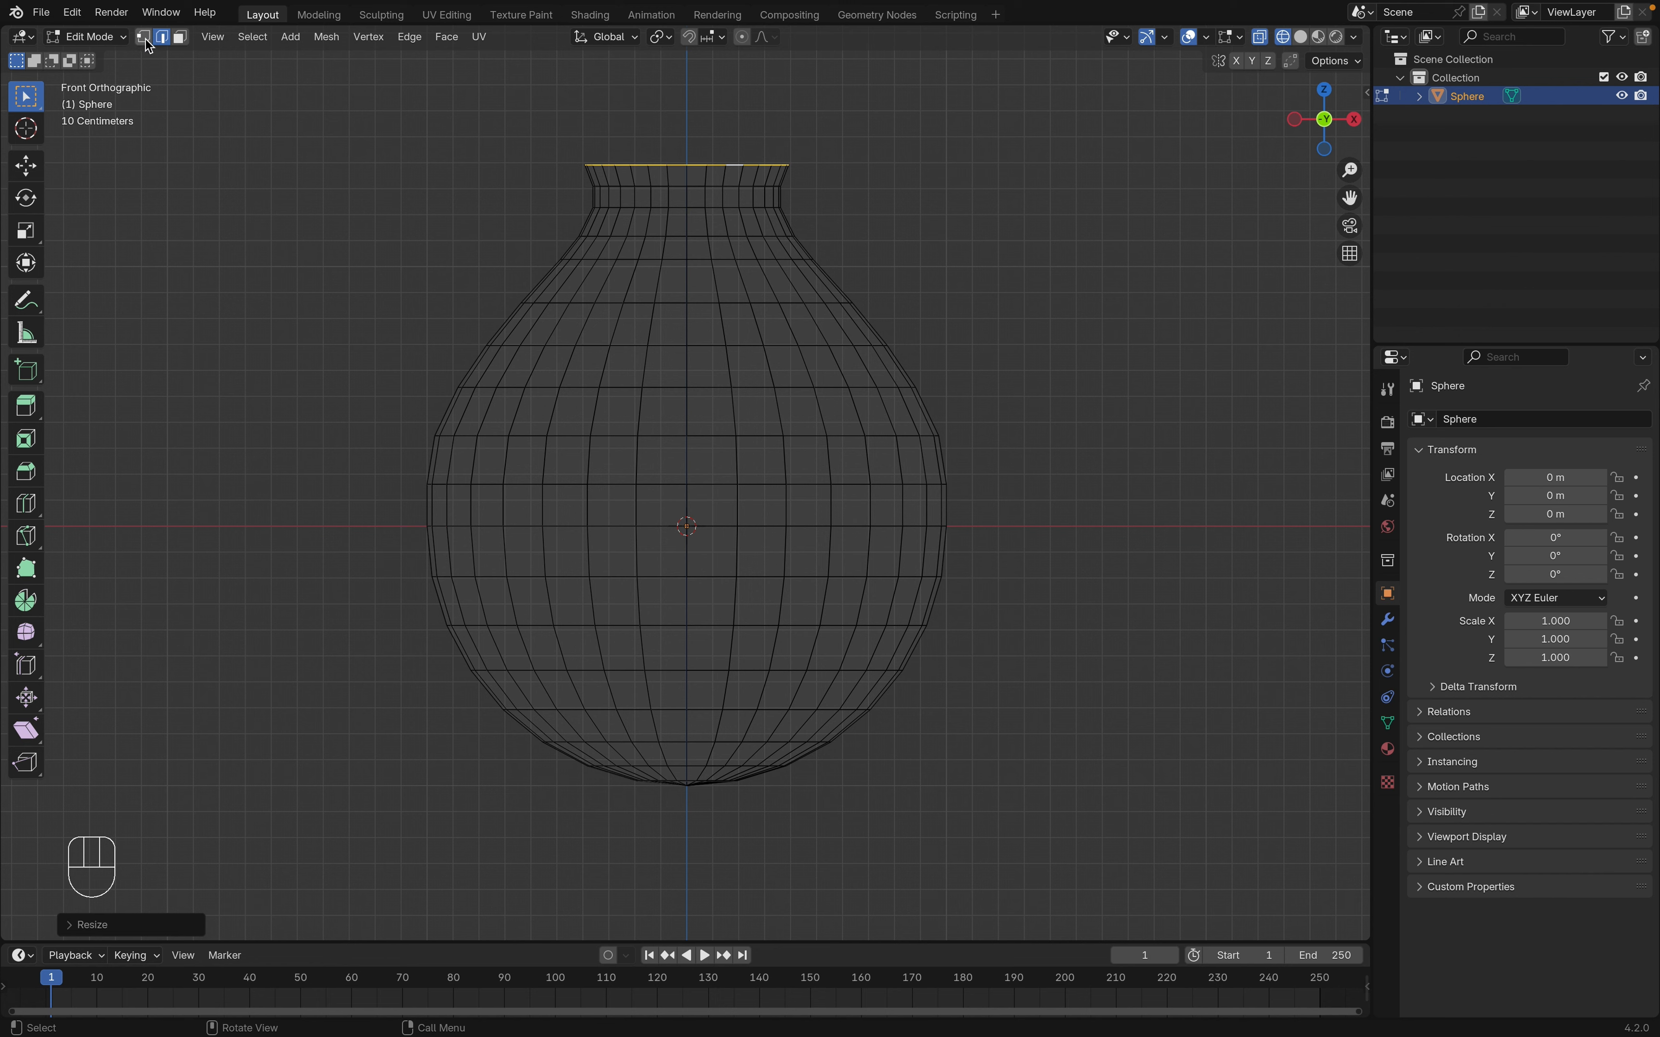
pyautogui.press('1')
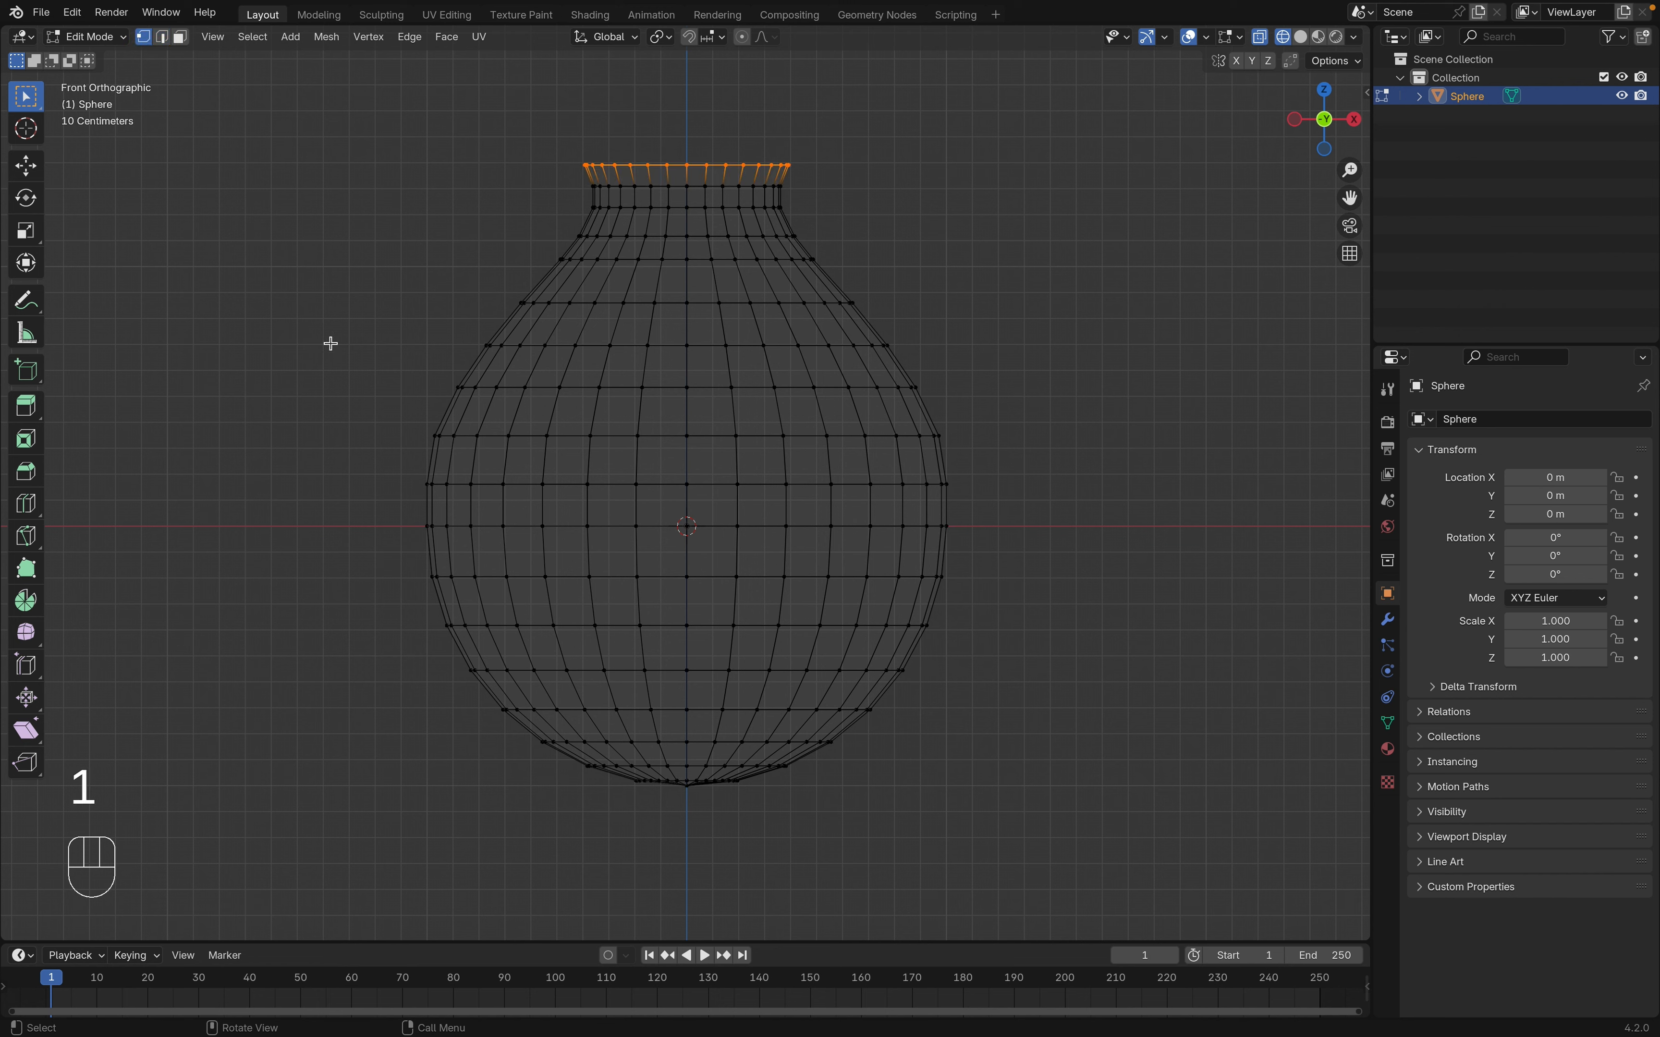
# Select the bottom pole vertices and the lowest ring around them, and raise them about 0.1 m along Z to indent the base
pyautogui.moveTo(803, 811); pyautogui.dragTo(597, 774)
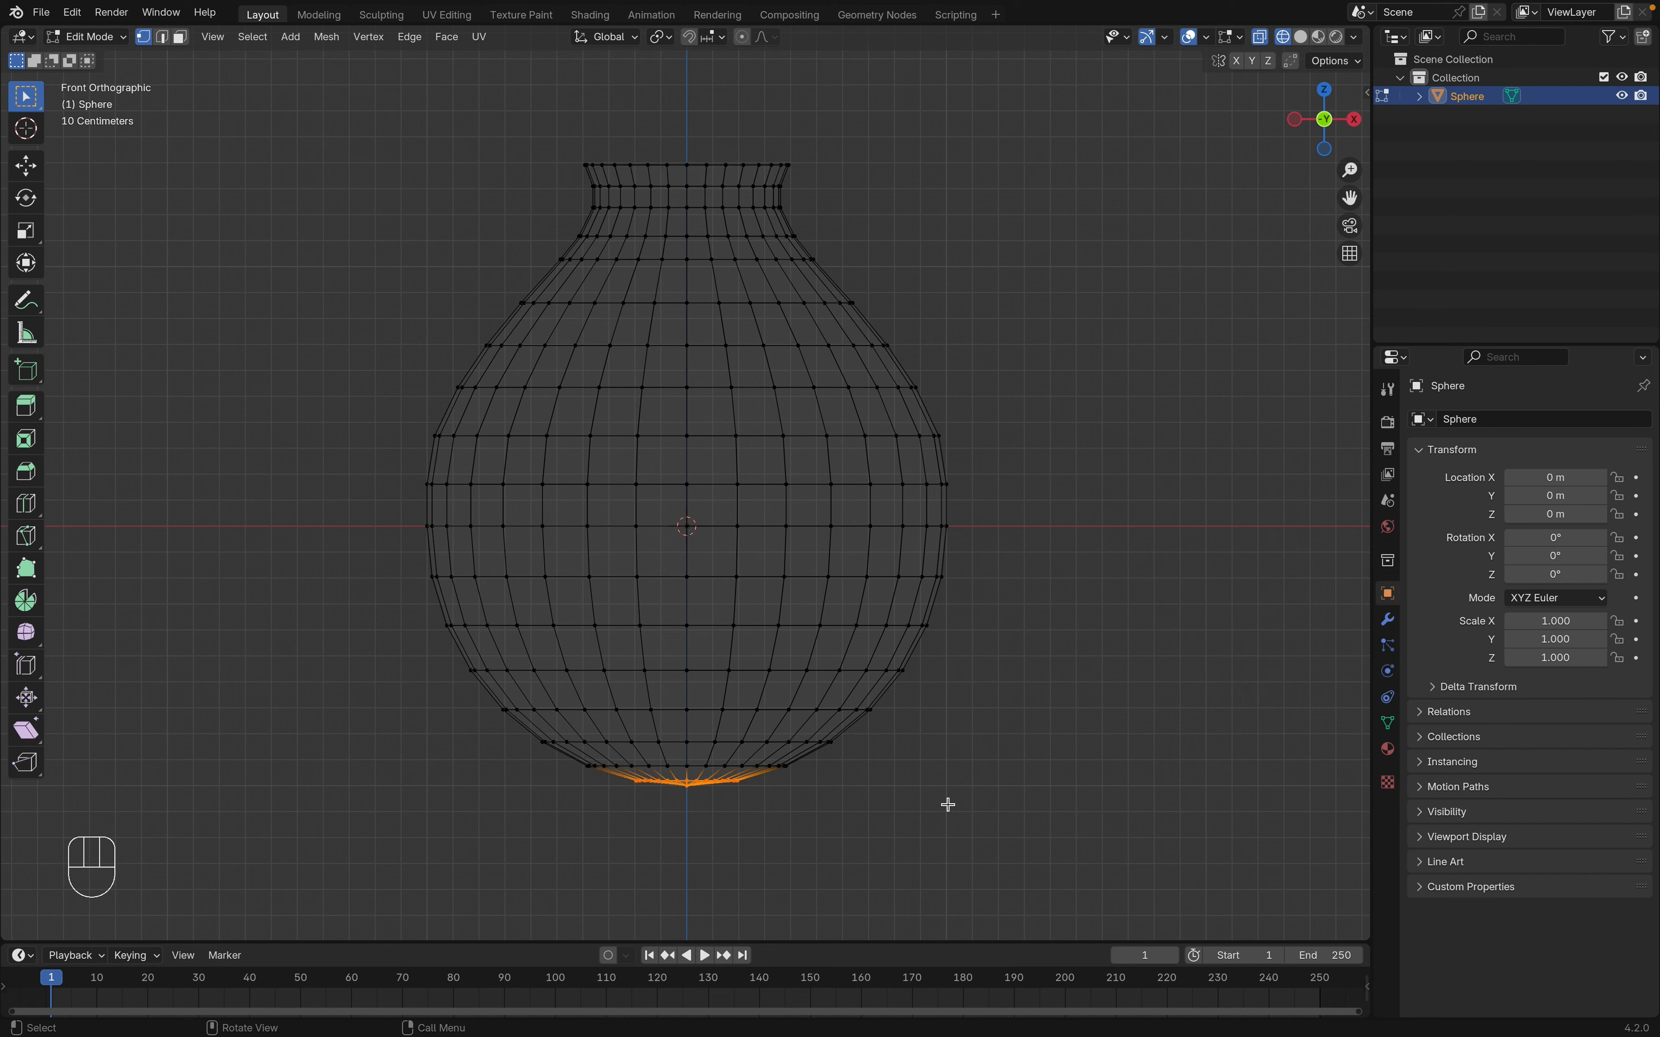
pyautogui.press('g')
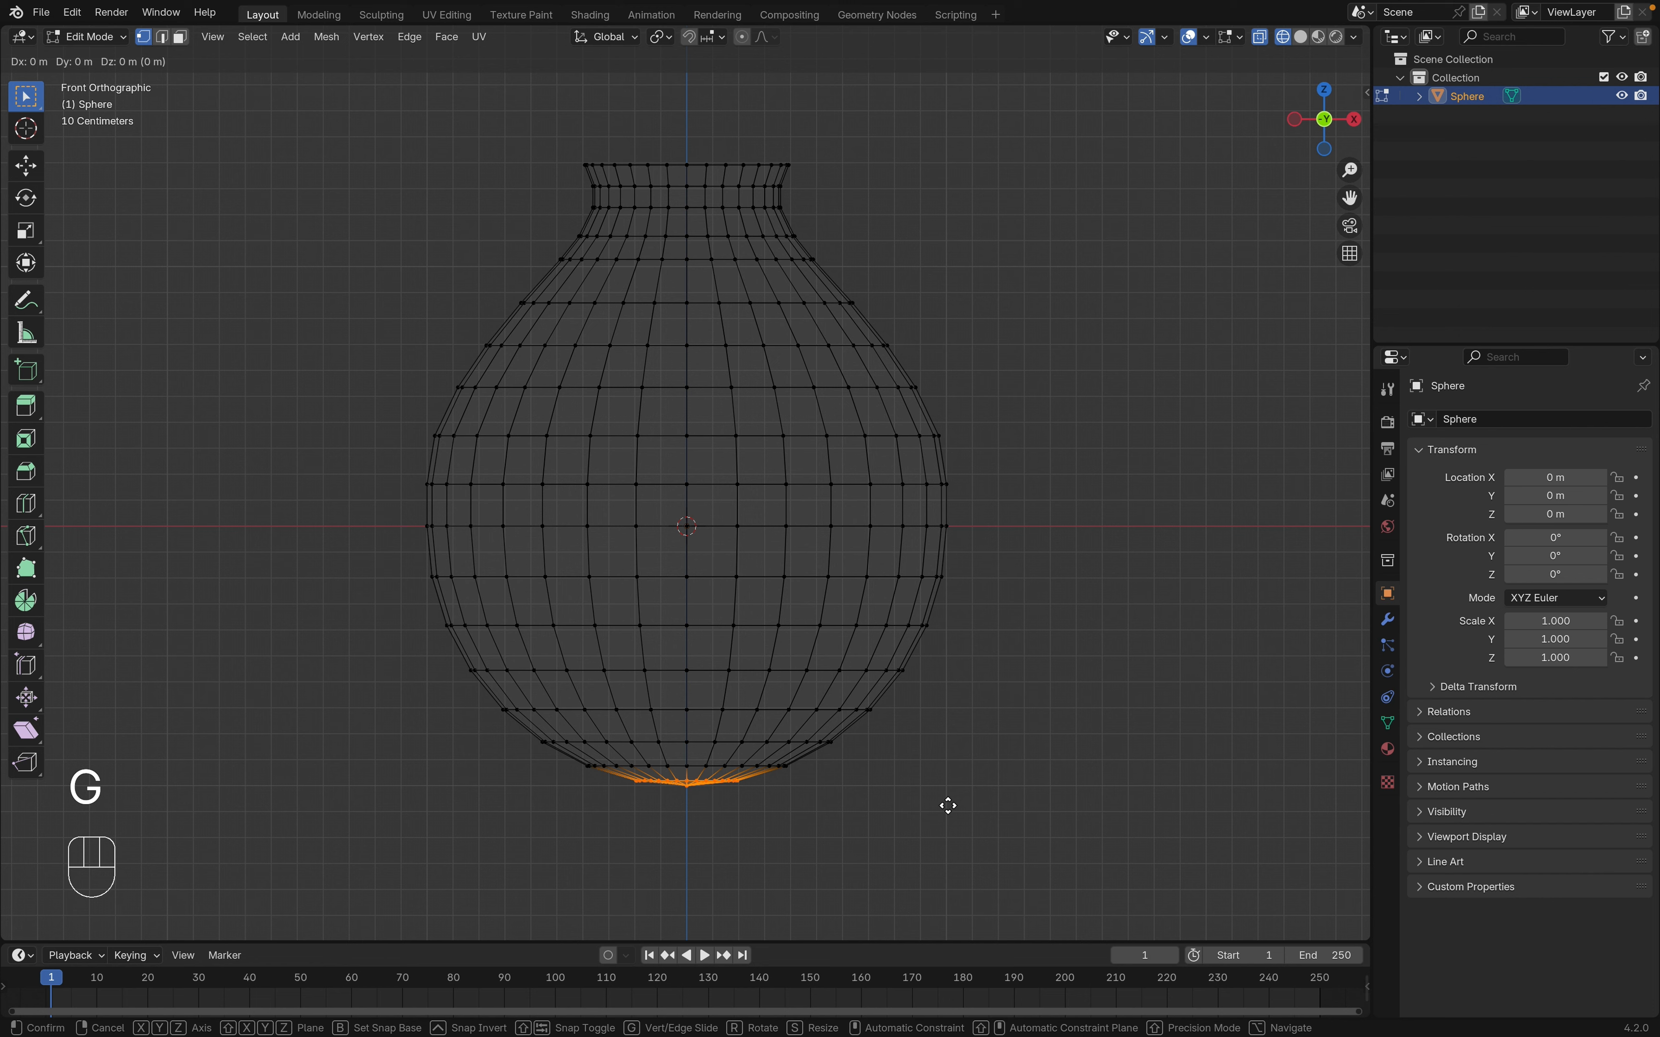
pyautogui.press('z')
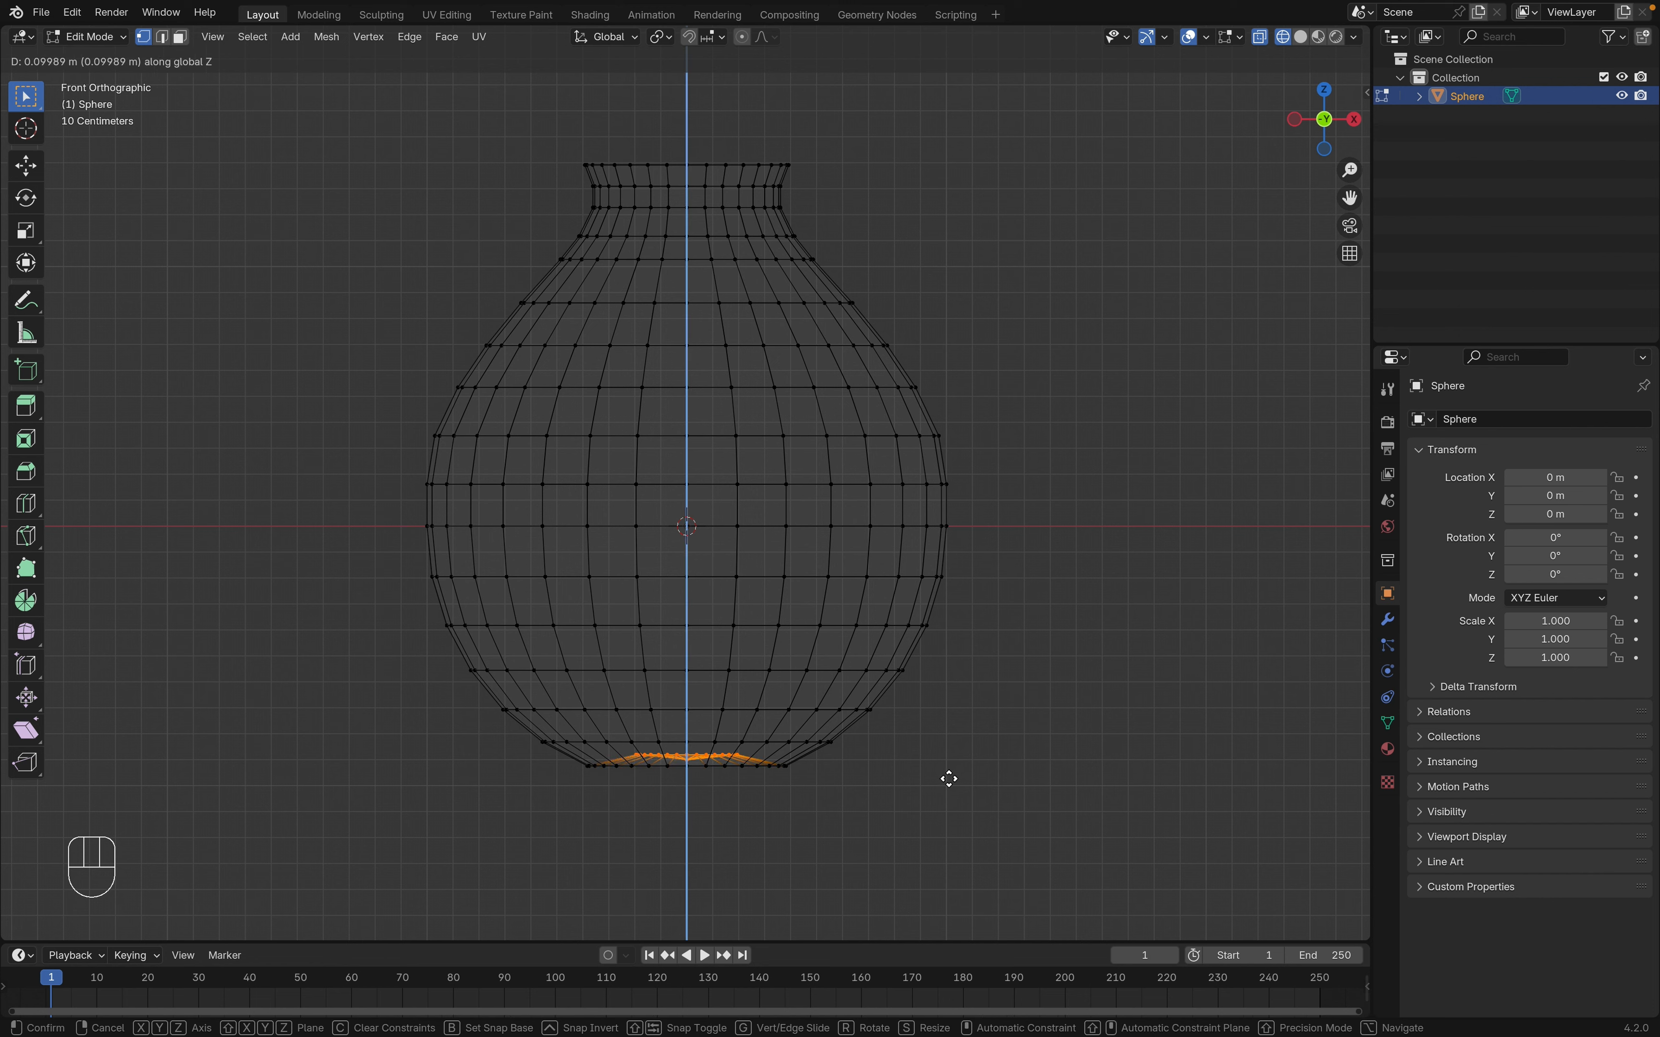
pyautogui.click(948, 779)
pyautogui.moveTo(948, 779); pyautogui.dragTo(782, 722, button='middle')
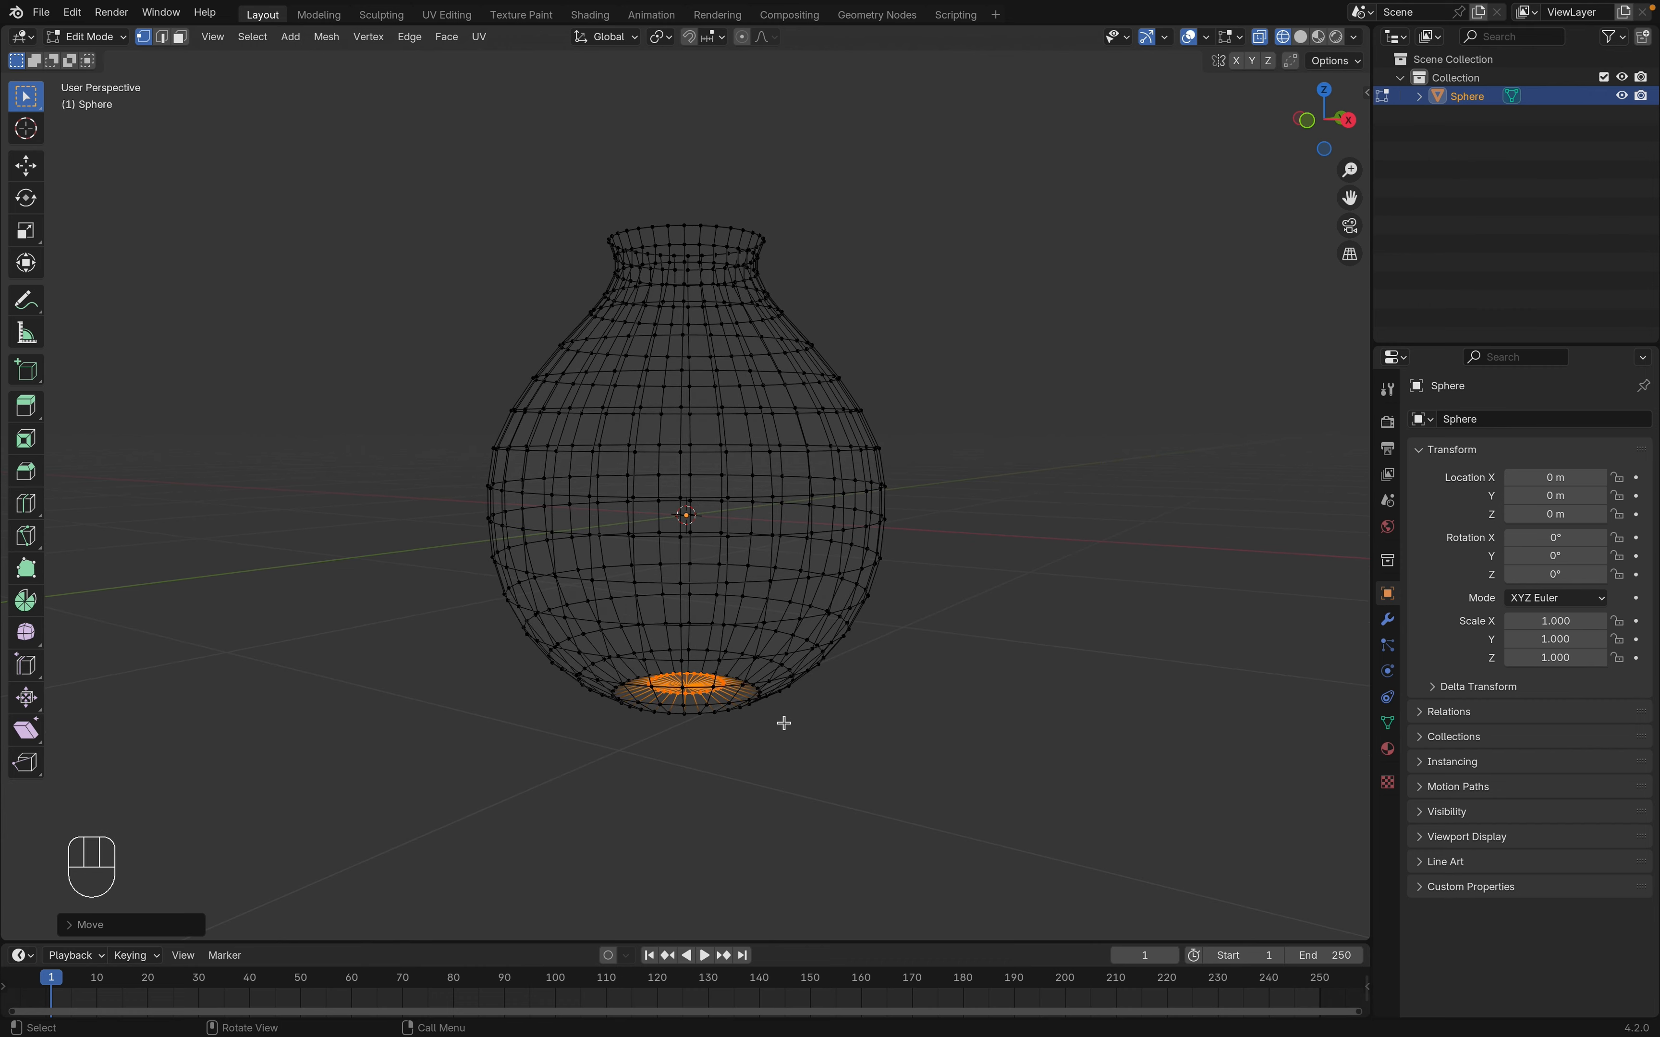
pyautogui.hscroll(-5, 952, 406)
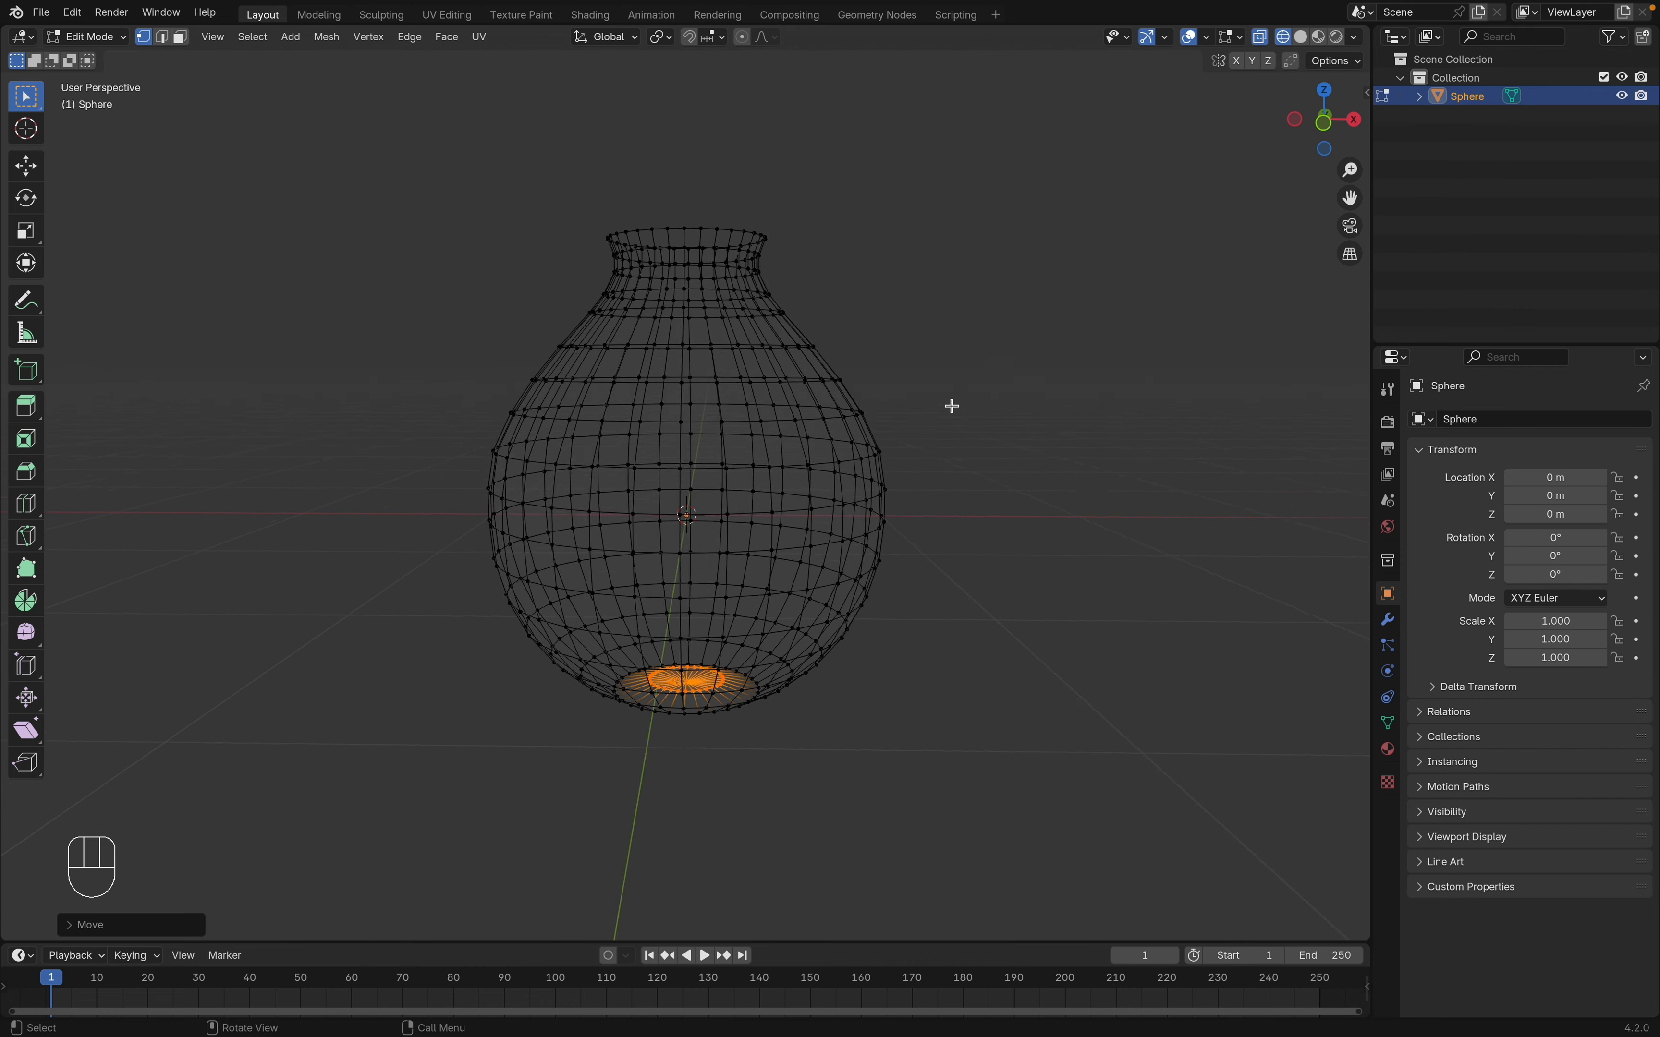
# Return to Object Mode, display the vase in Solid shading and deselect it
pyautogui.press('Tab')
pyautogui.scroll(5, 952, 407)
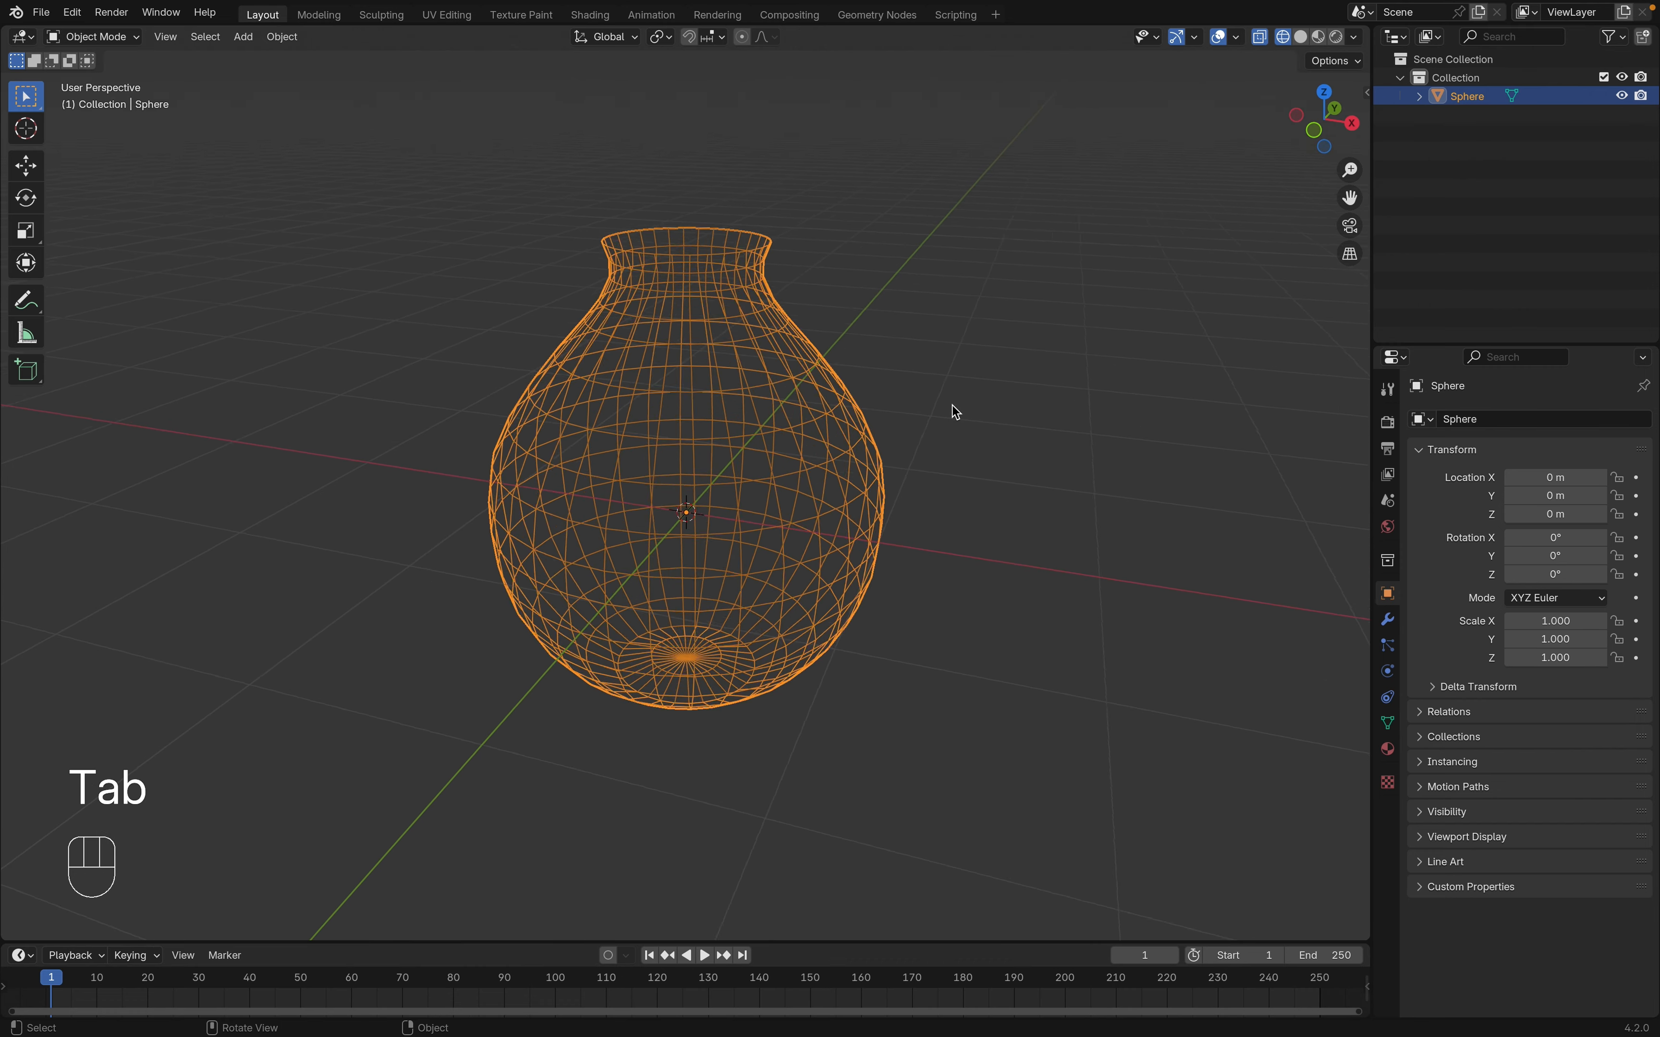
pyautogui.scroll(-4, 952, 407)
pyautogui.hscroll(-3, 955, 411)
pyautogui.press('z')
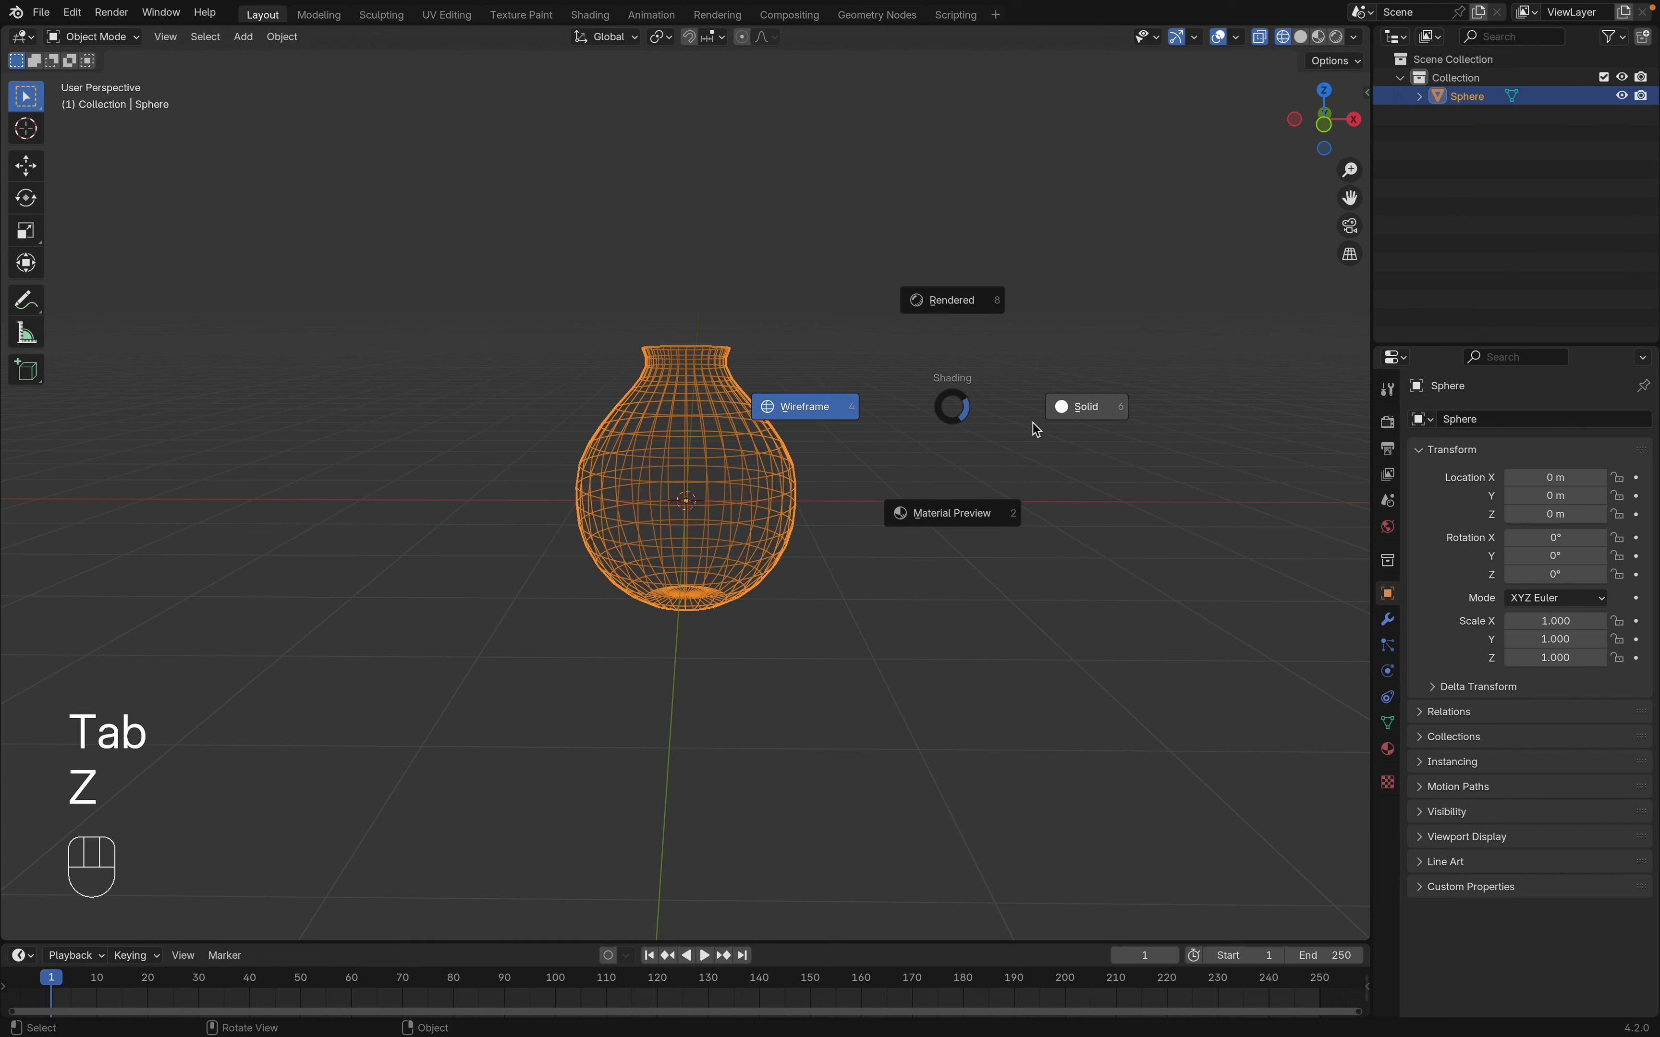
pyautogui.click(940, 425)
pyautogui.scroll(-5, 940, 424)
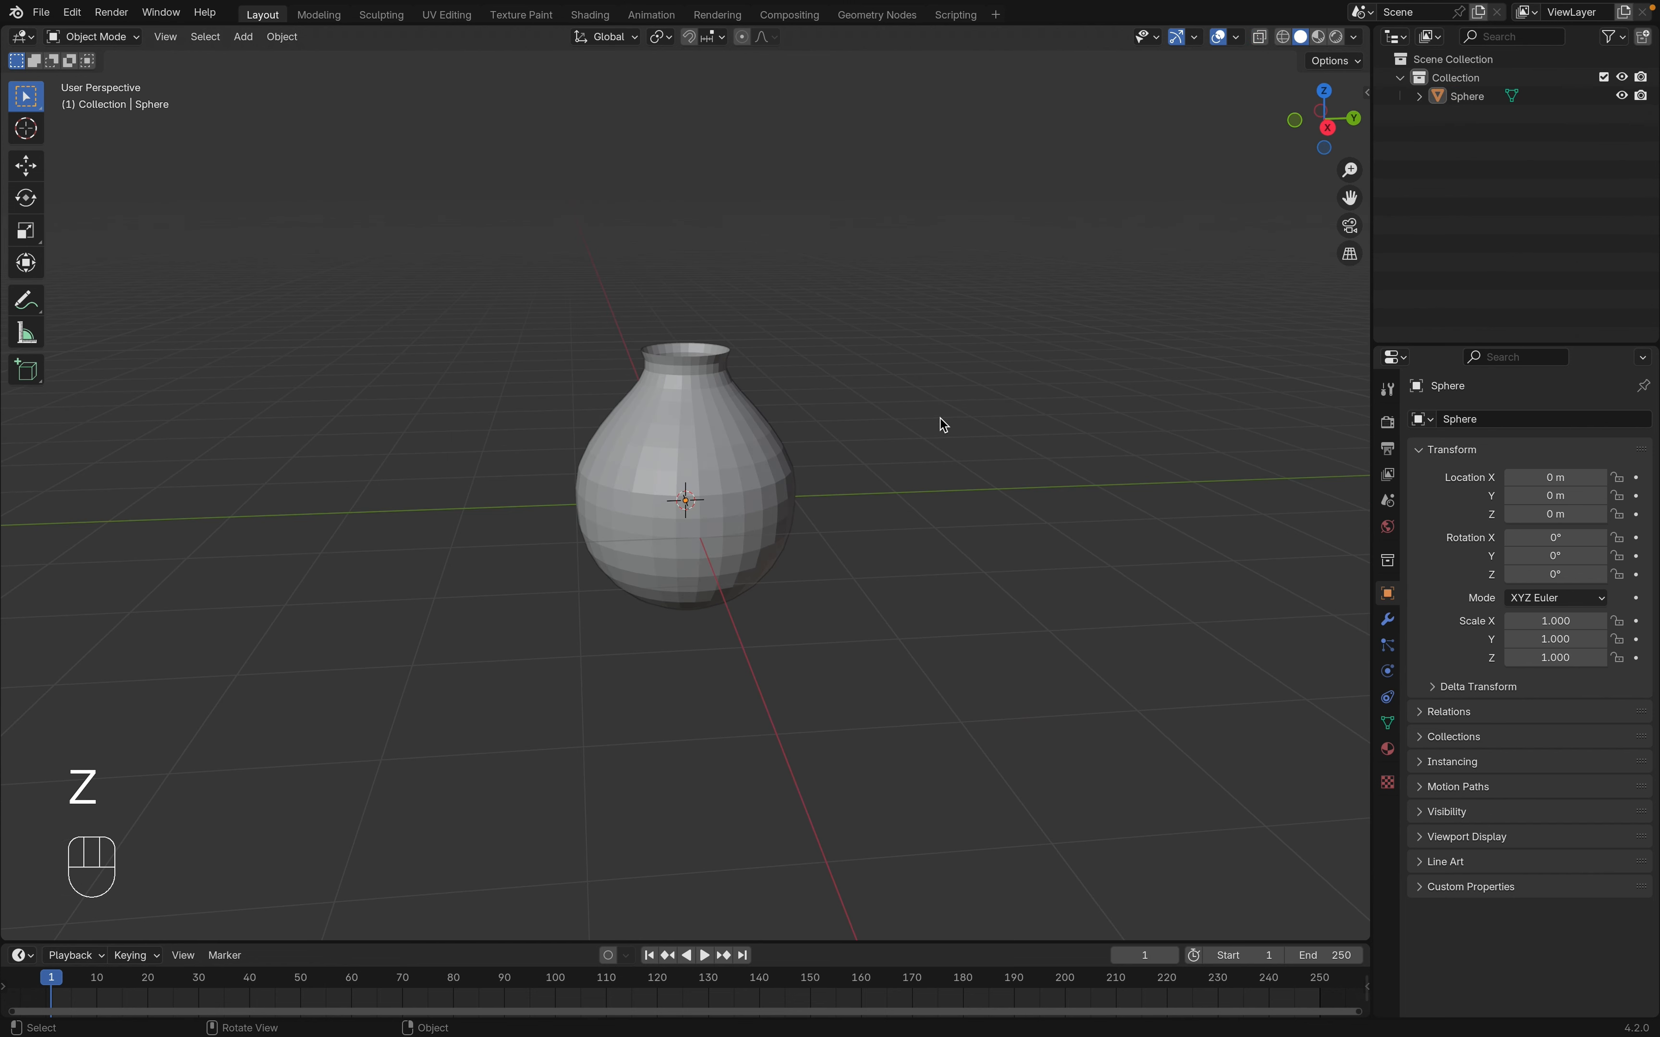
pyautogui.scroll(2, 941, 419)
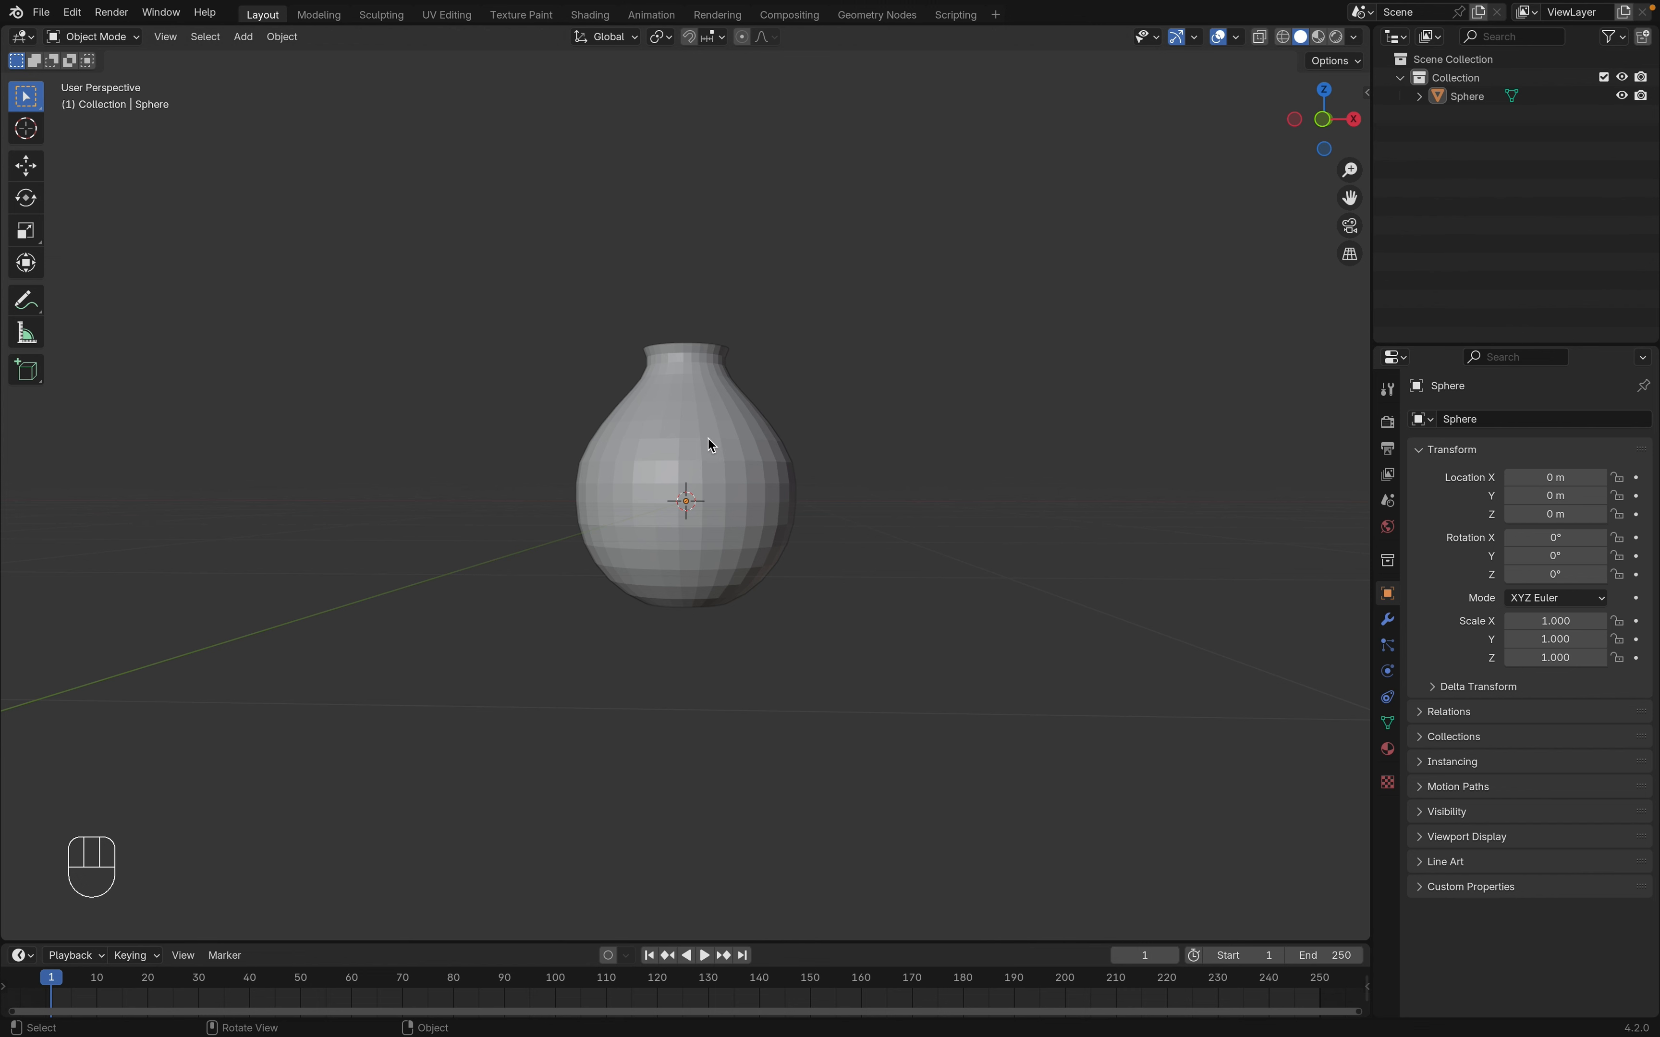
pyautogui.hscroll(5, 848, 522)
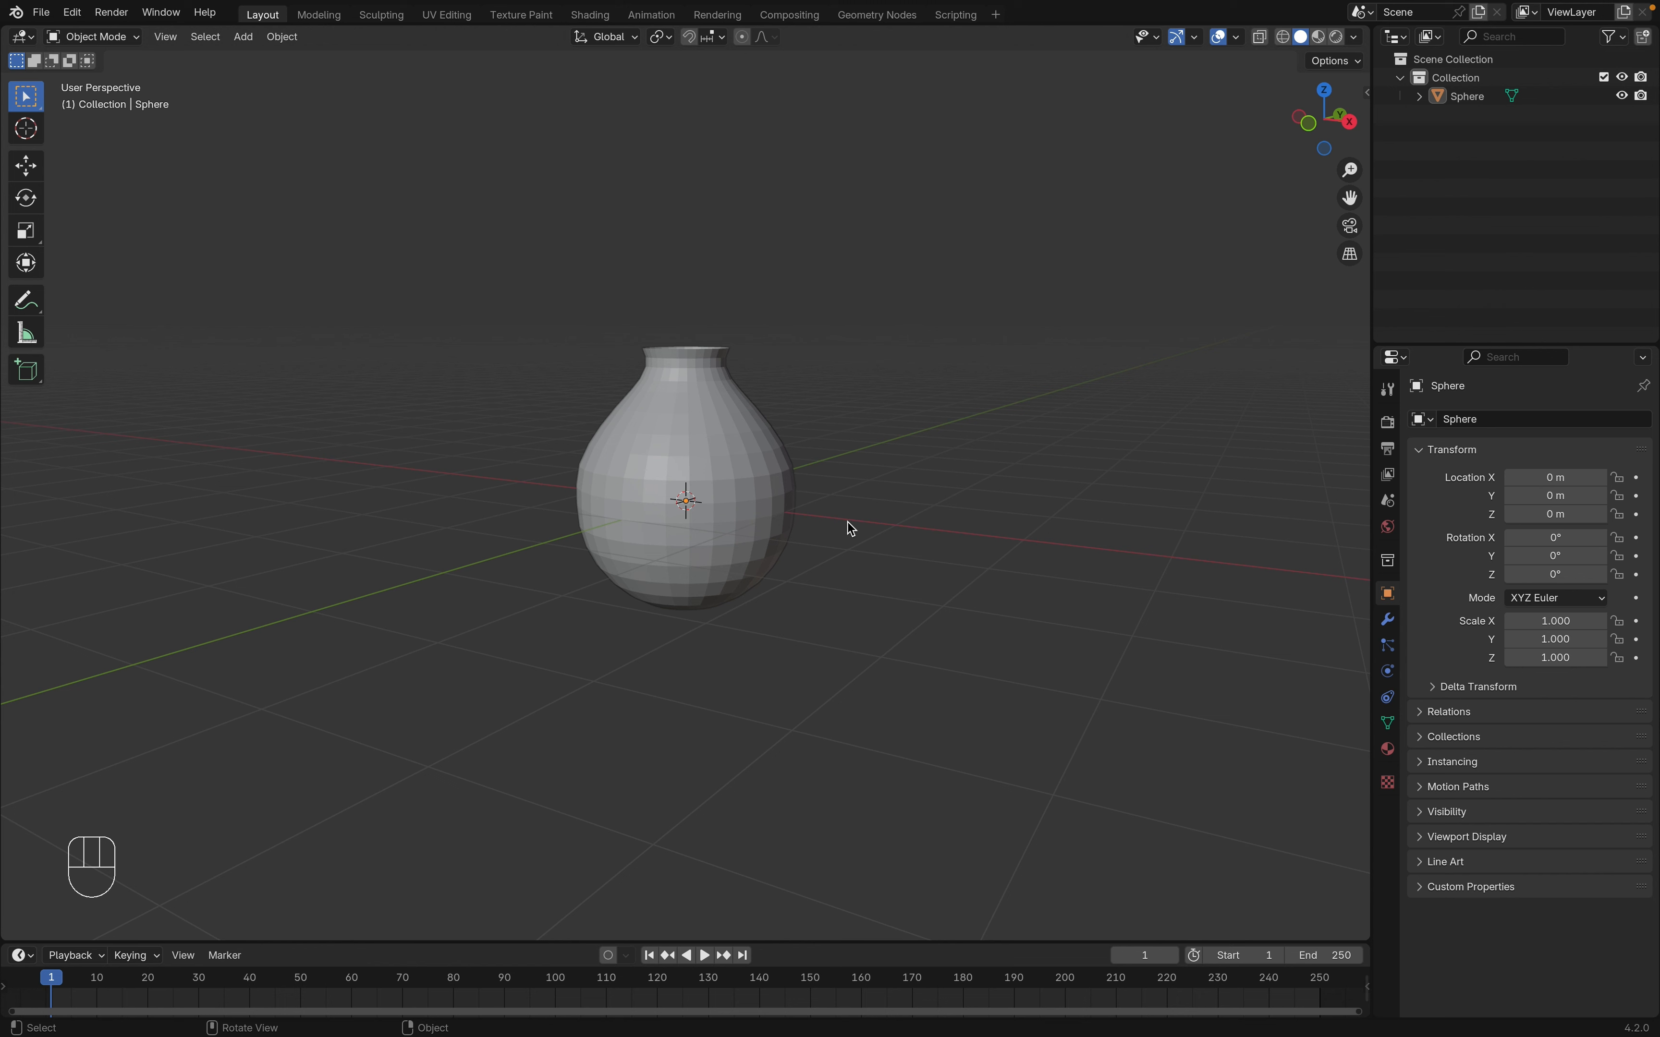
# Add a Subdivision Surface modifier to the vase and set its viewport level to 2
pyautogui.click(1391, 629)
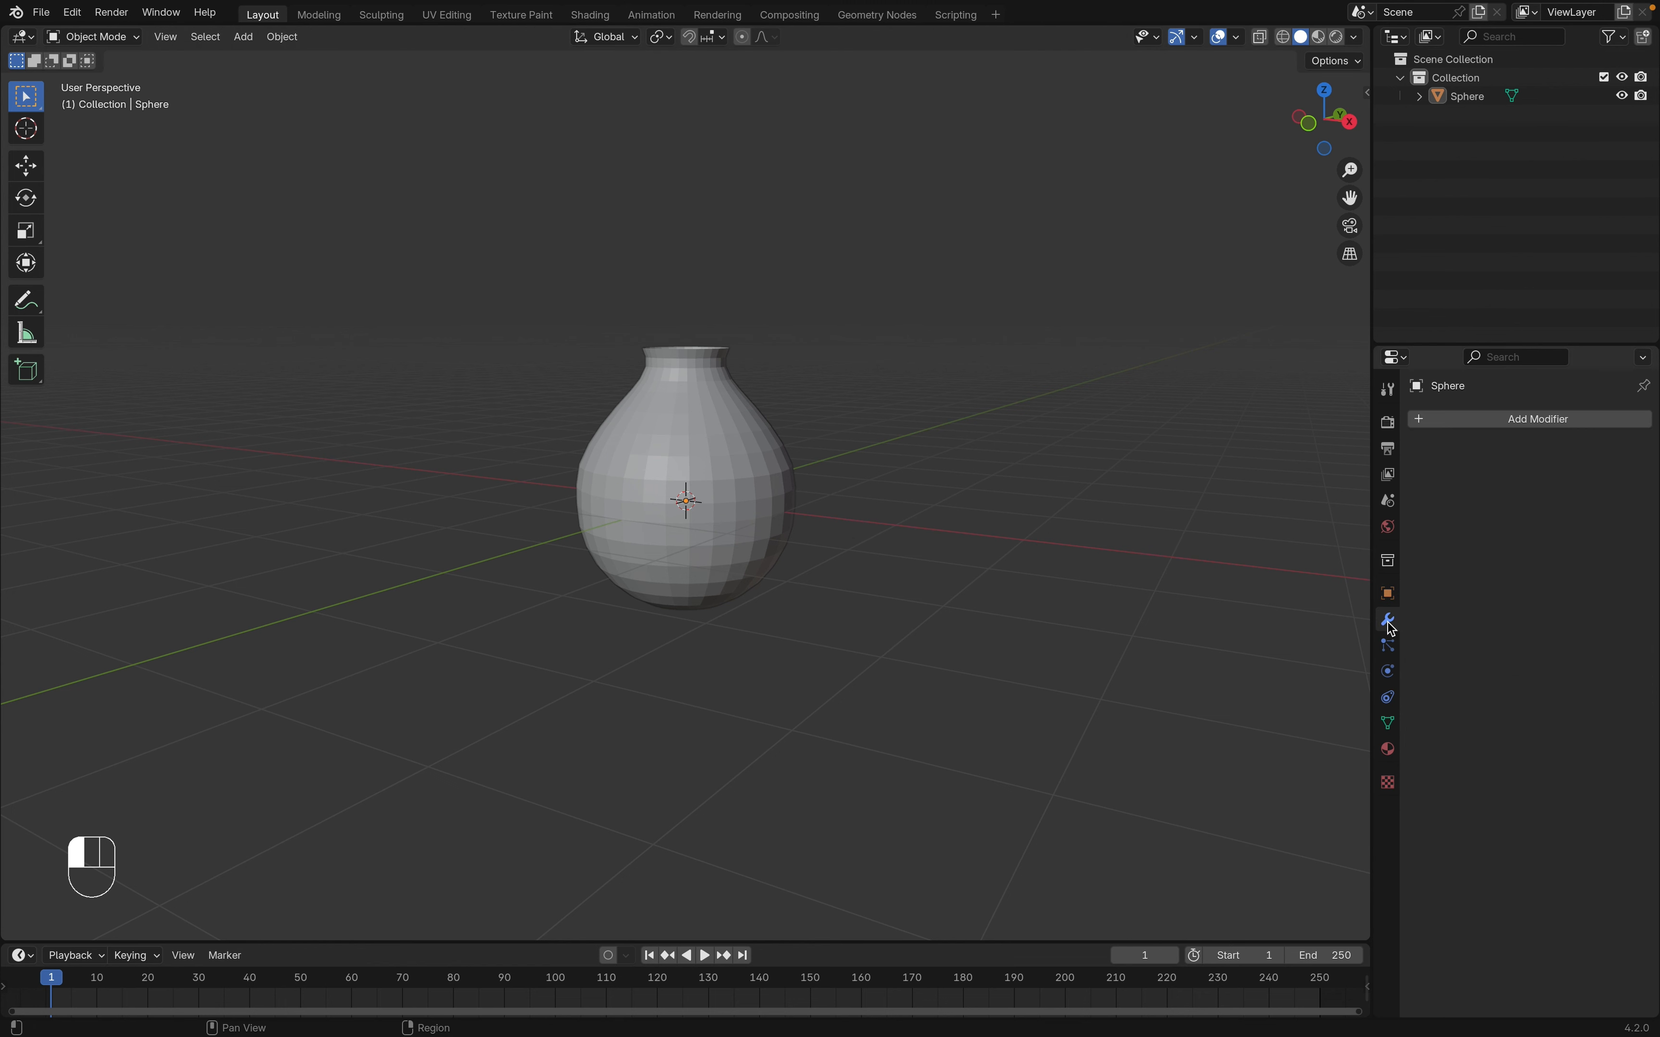
pyautogui.click(1461, 418)
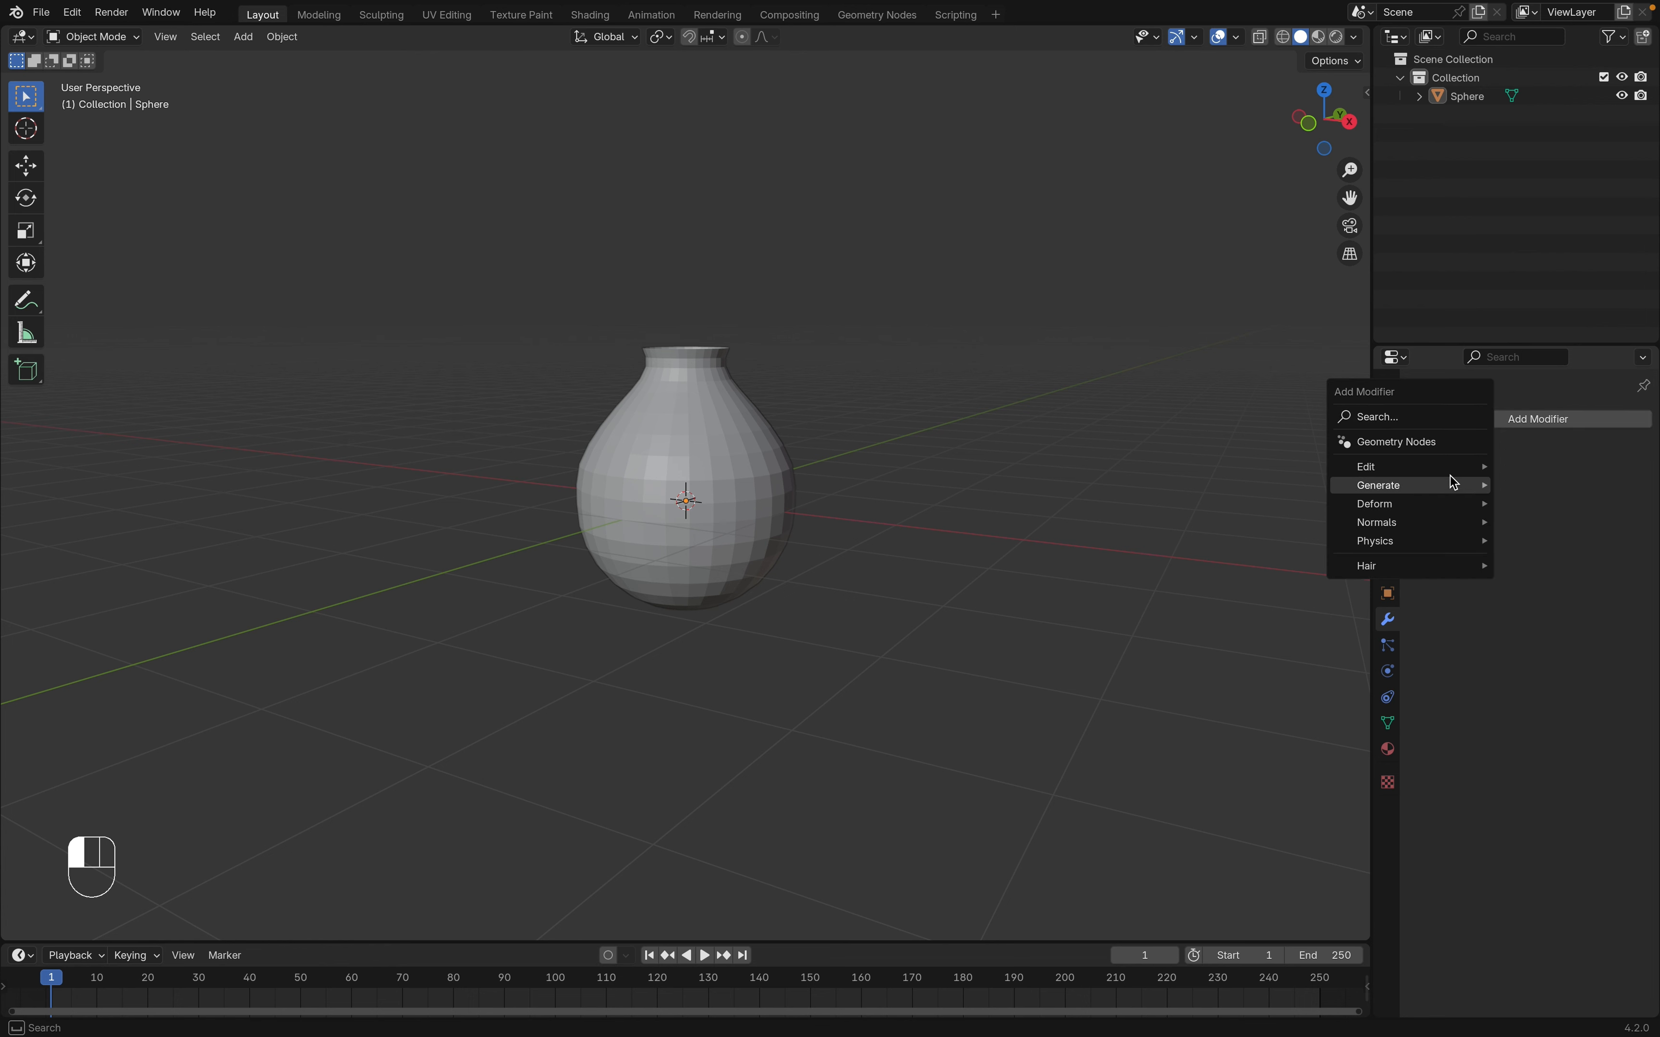
pyautogui.moveTo(1445, 485)
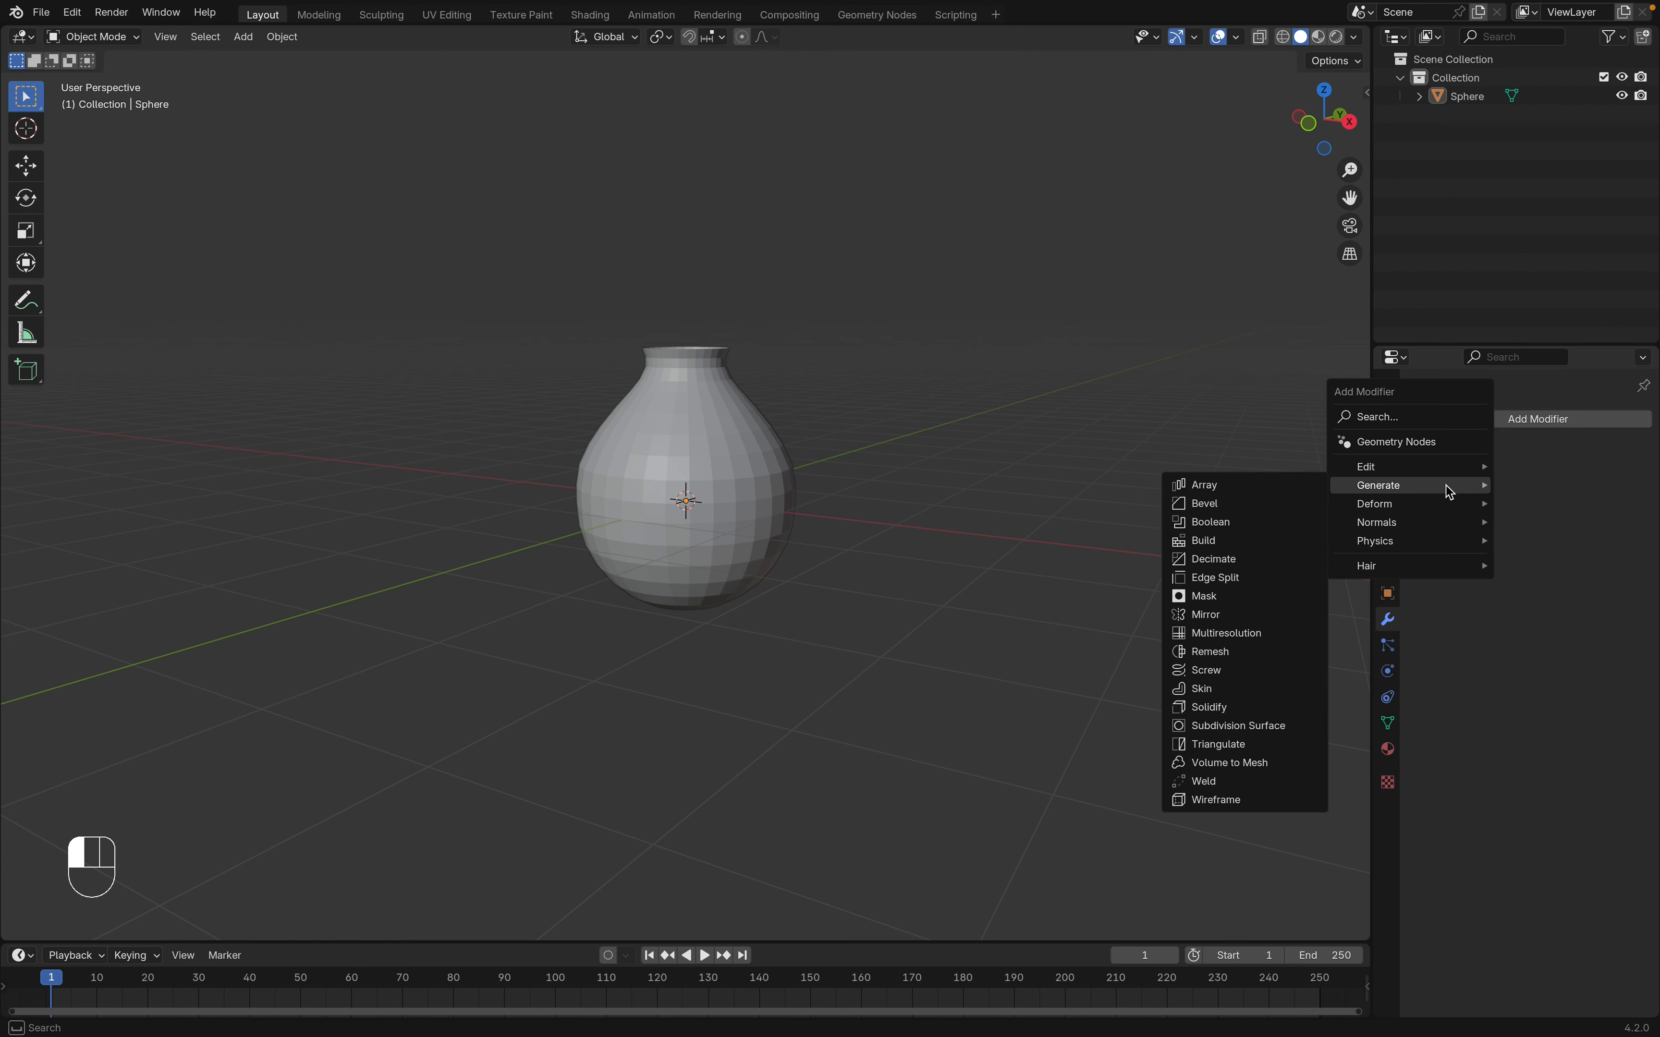
pyautogui.click(1265, 728)
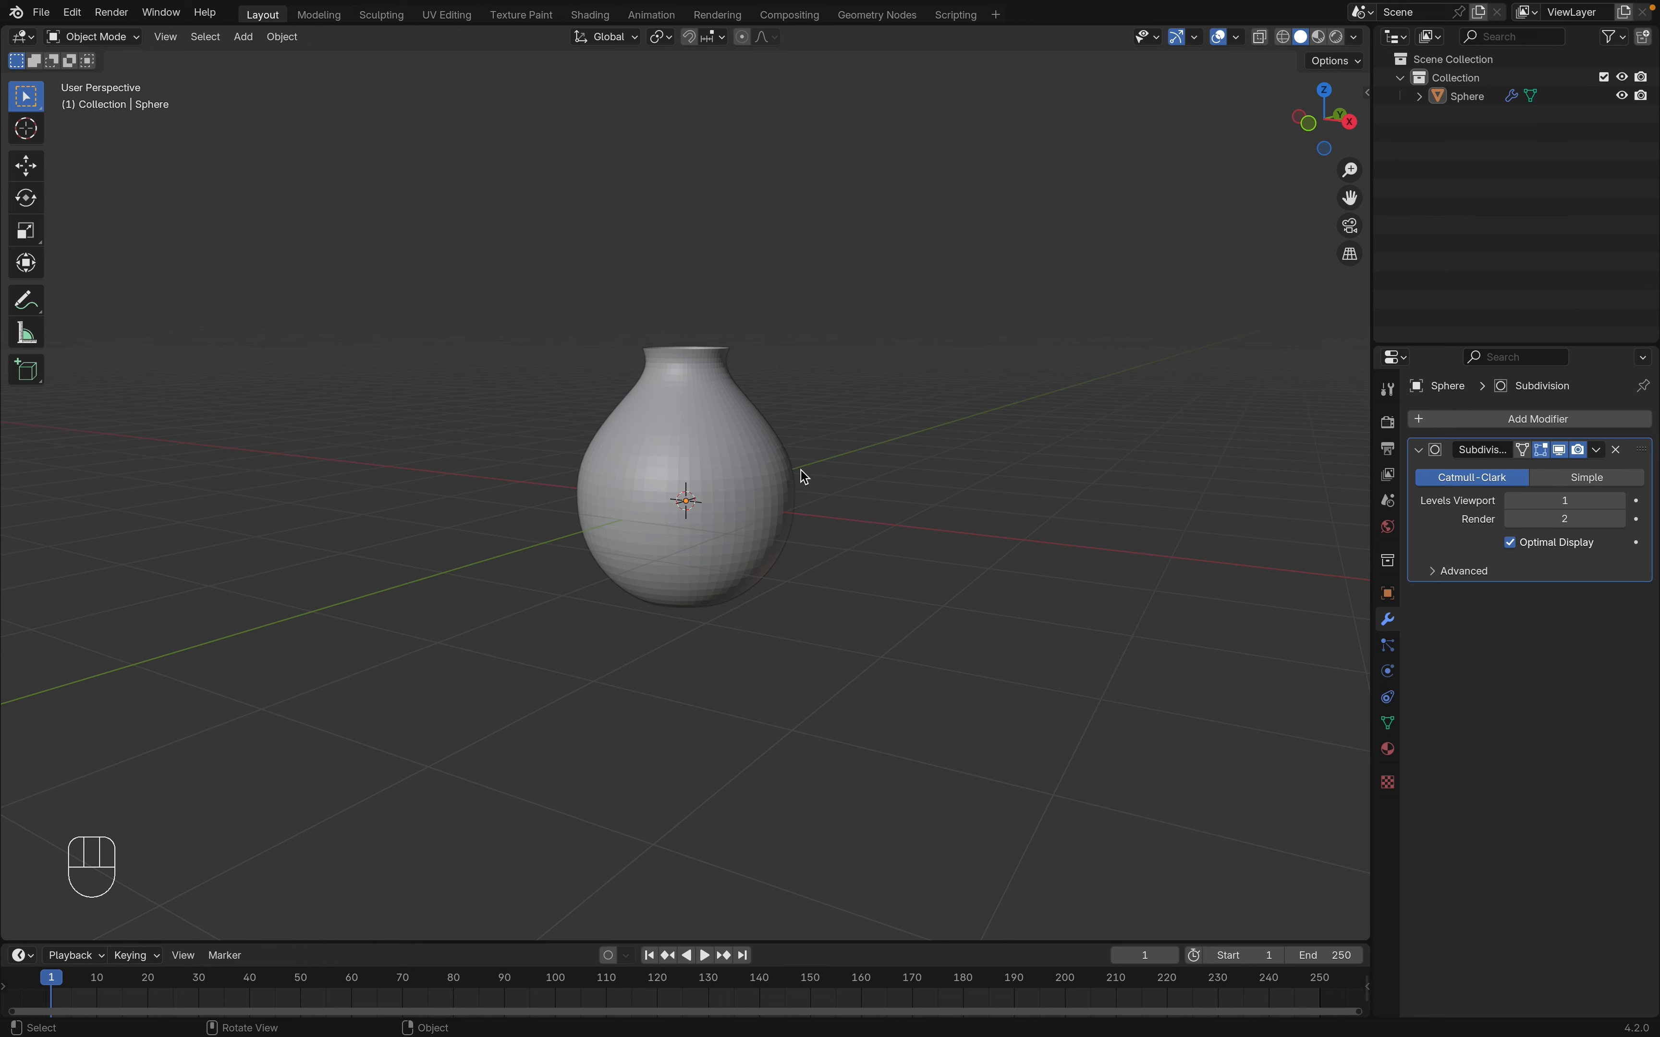
pyautogui.hscroll(-10, 679, 456)
pyautogui.hscroll(-15, 681, 461)
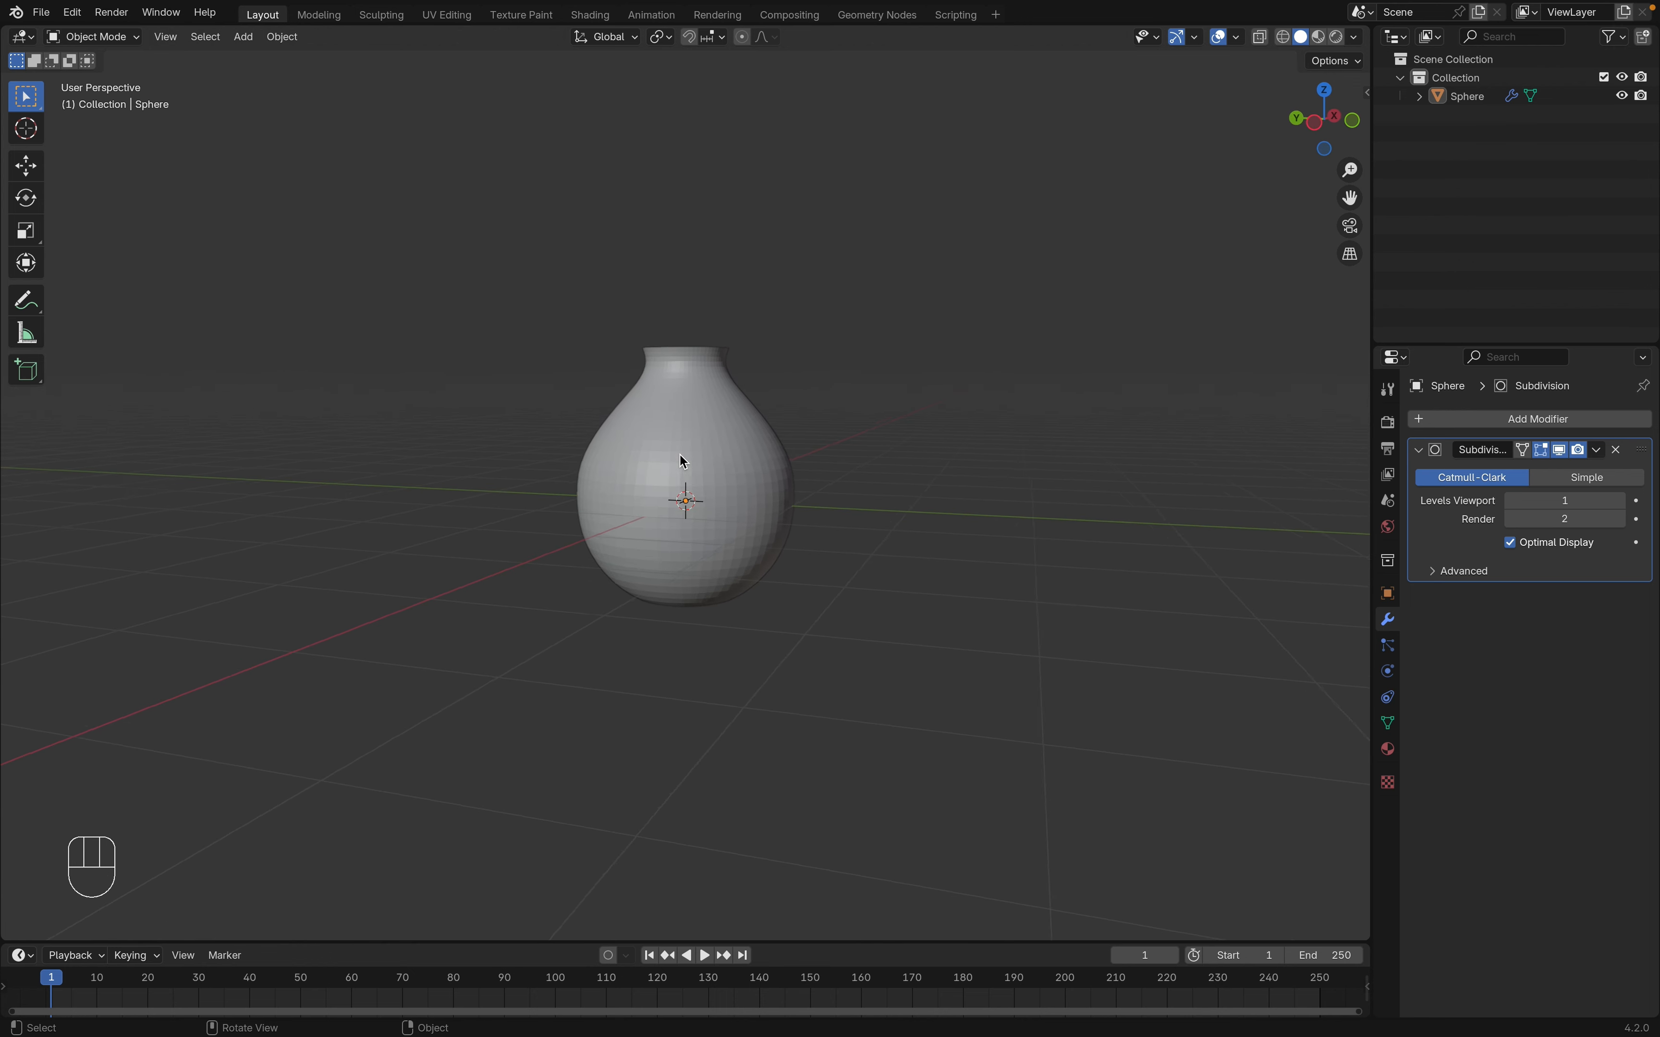
pyautogui.hscroll(-6, 681, 461)
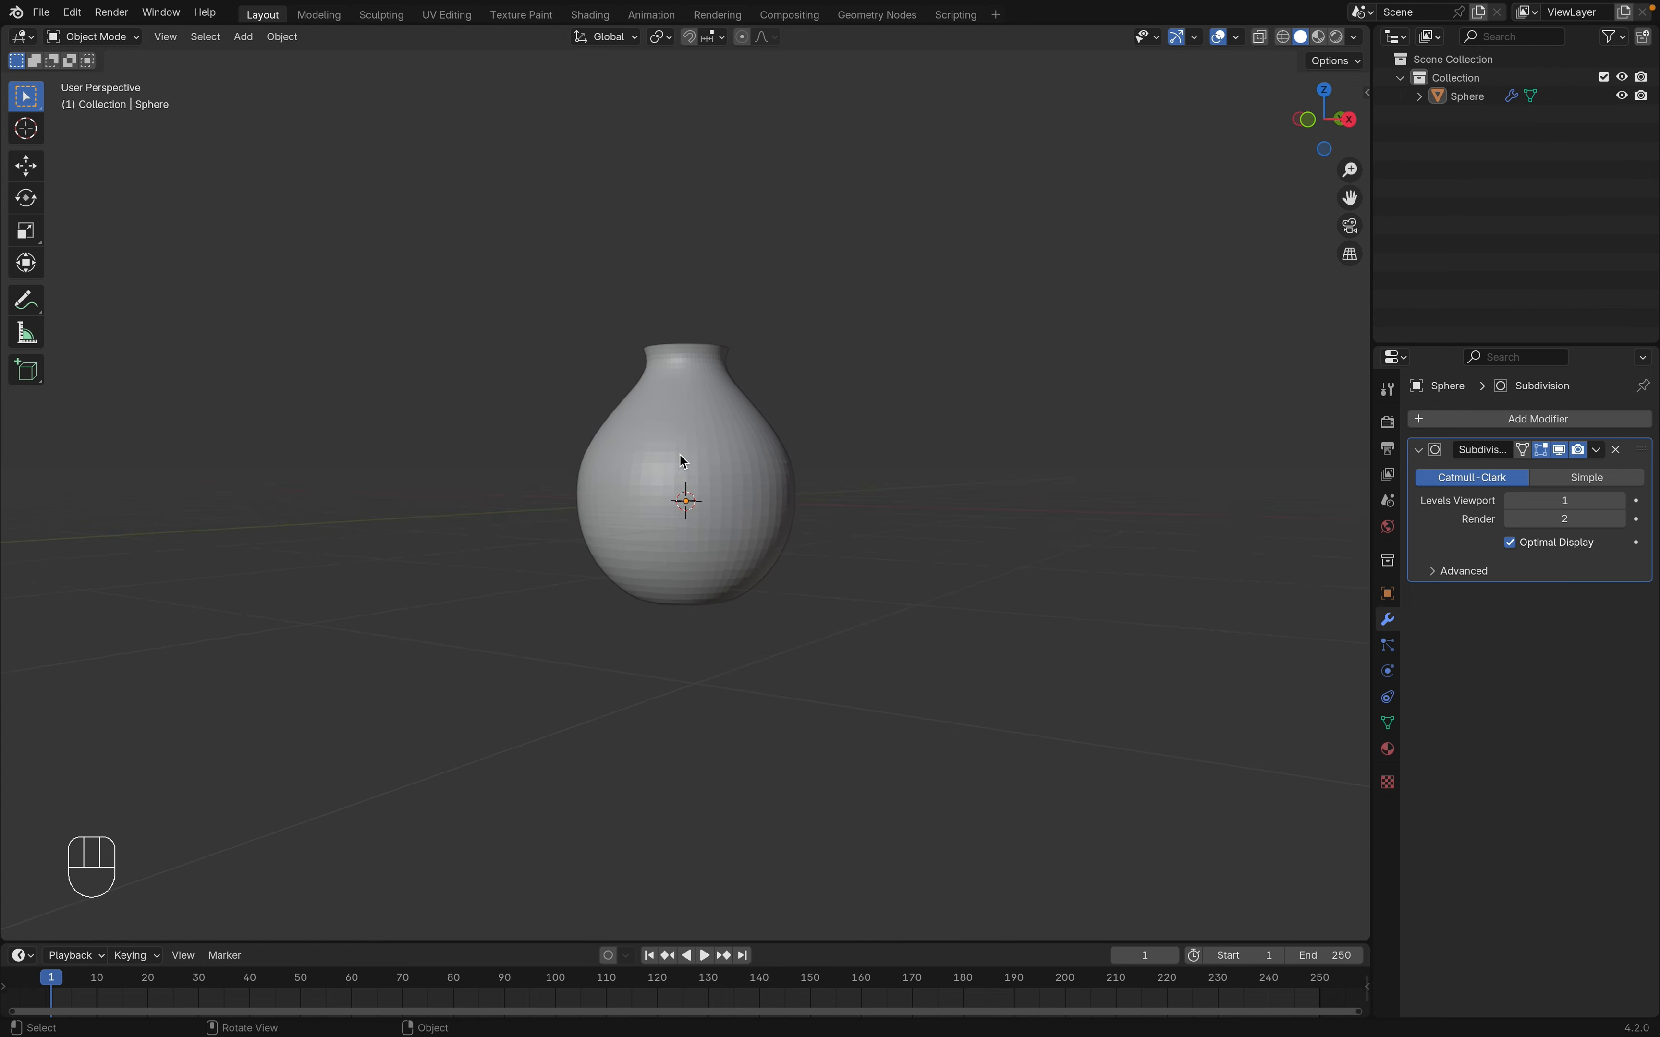
pyautogui.click(1624, 506)
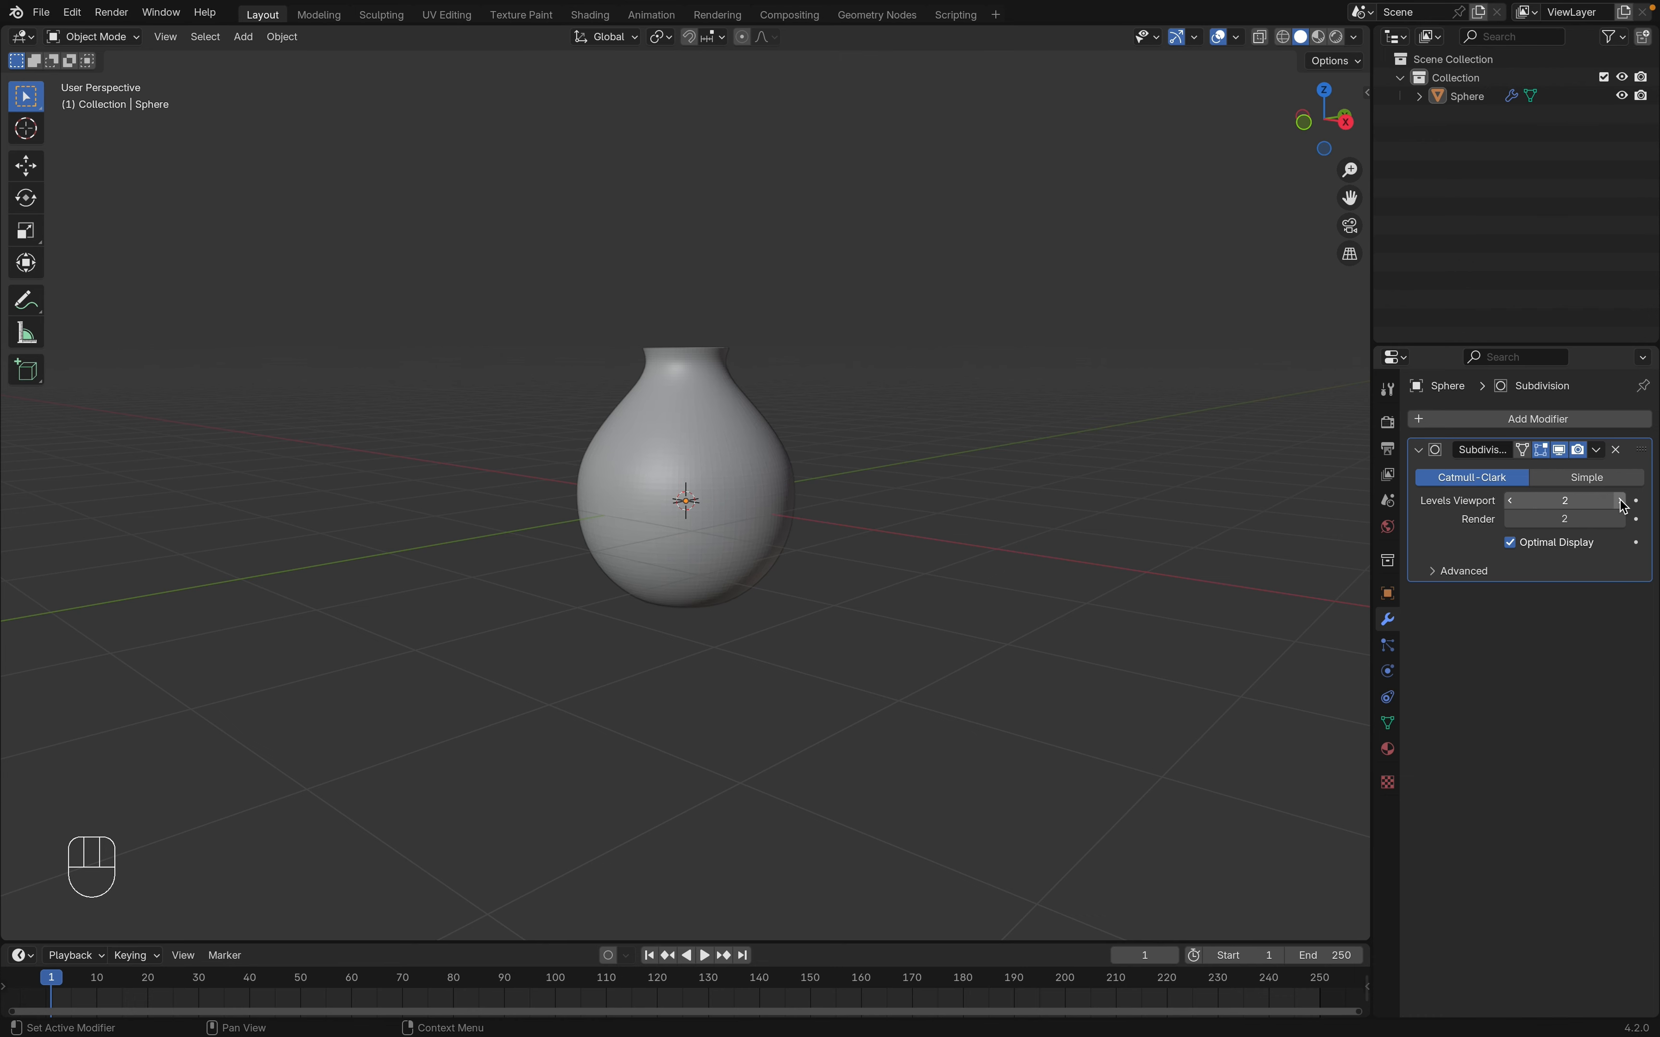
# Add a Solidify modifier to the vase and set its thickness to 0.04 m
pyautogui.hscroll(-5, 1001, 399)
pyautogui.hscroll(-8, 1001, 399)
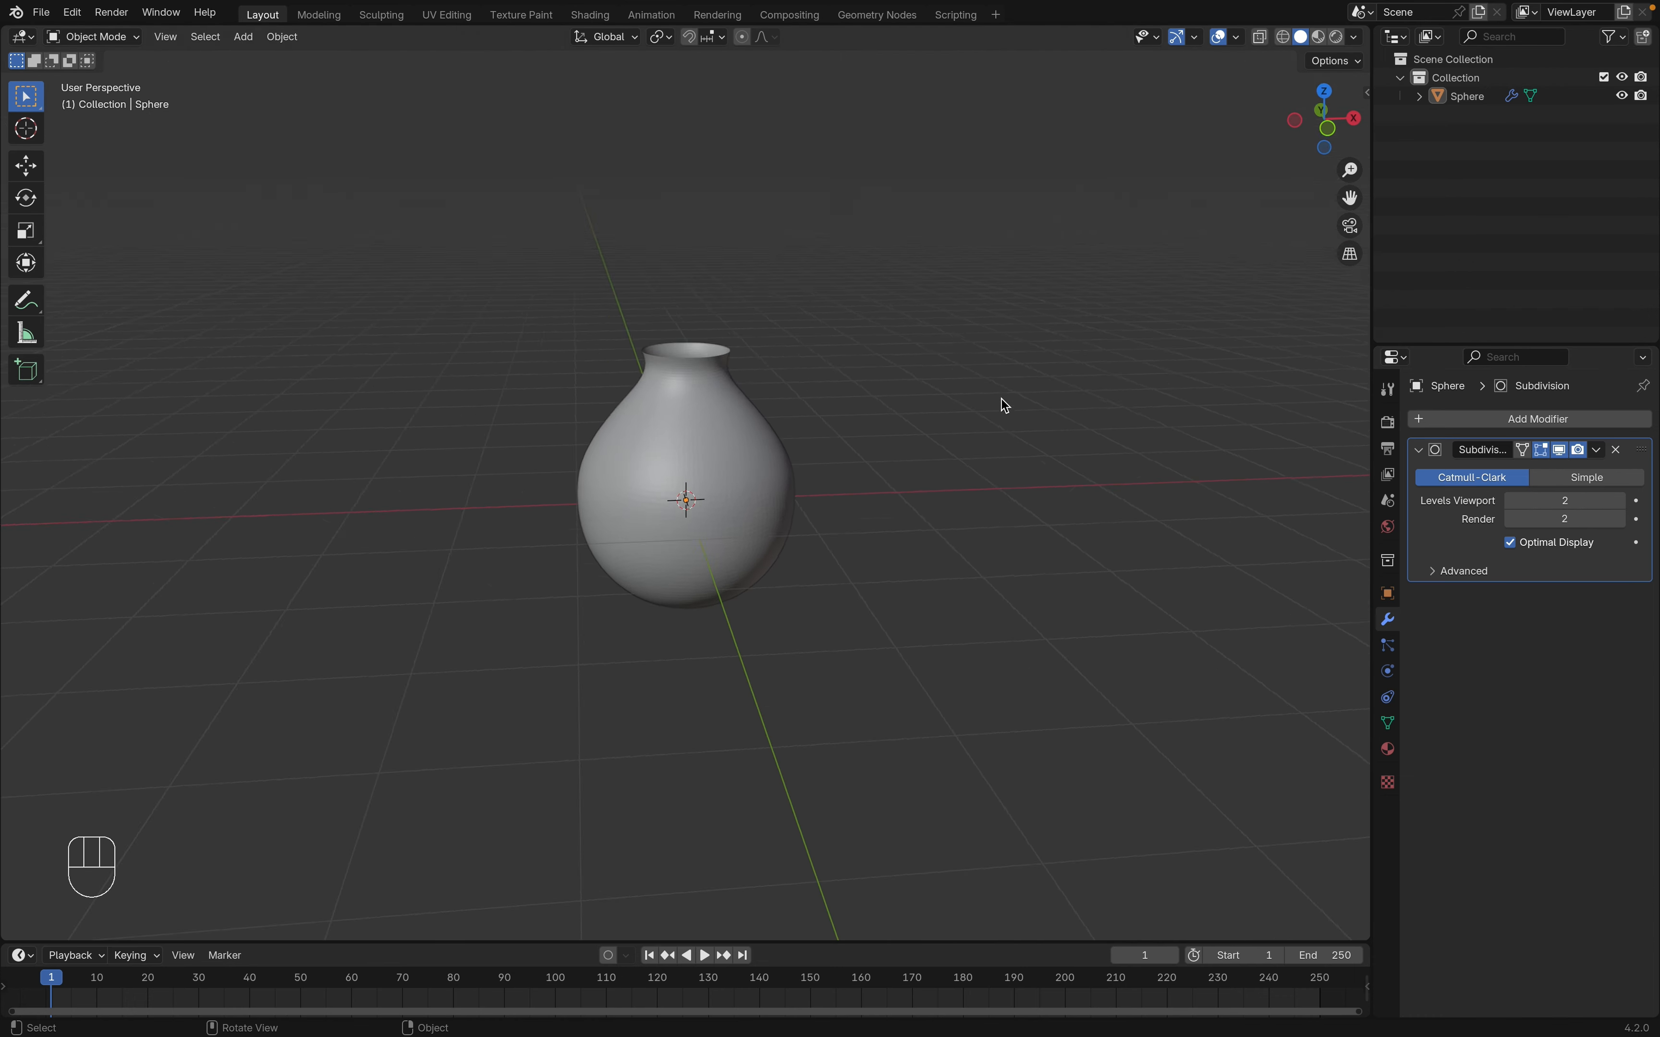
pyautogui.hscroll(-3, 1002, 405)
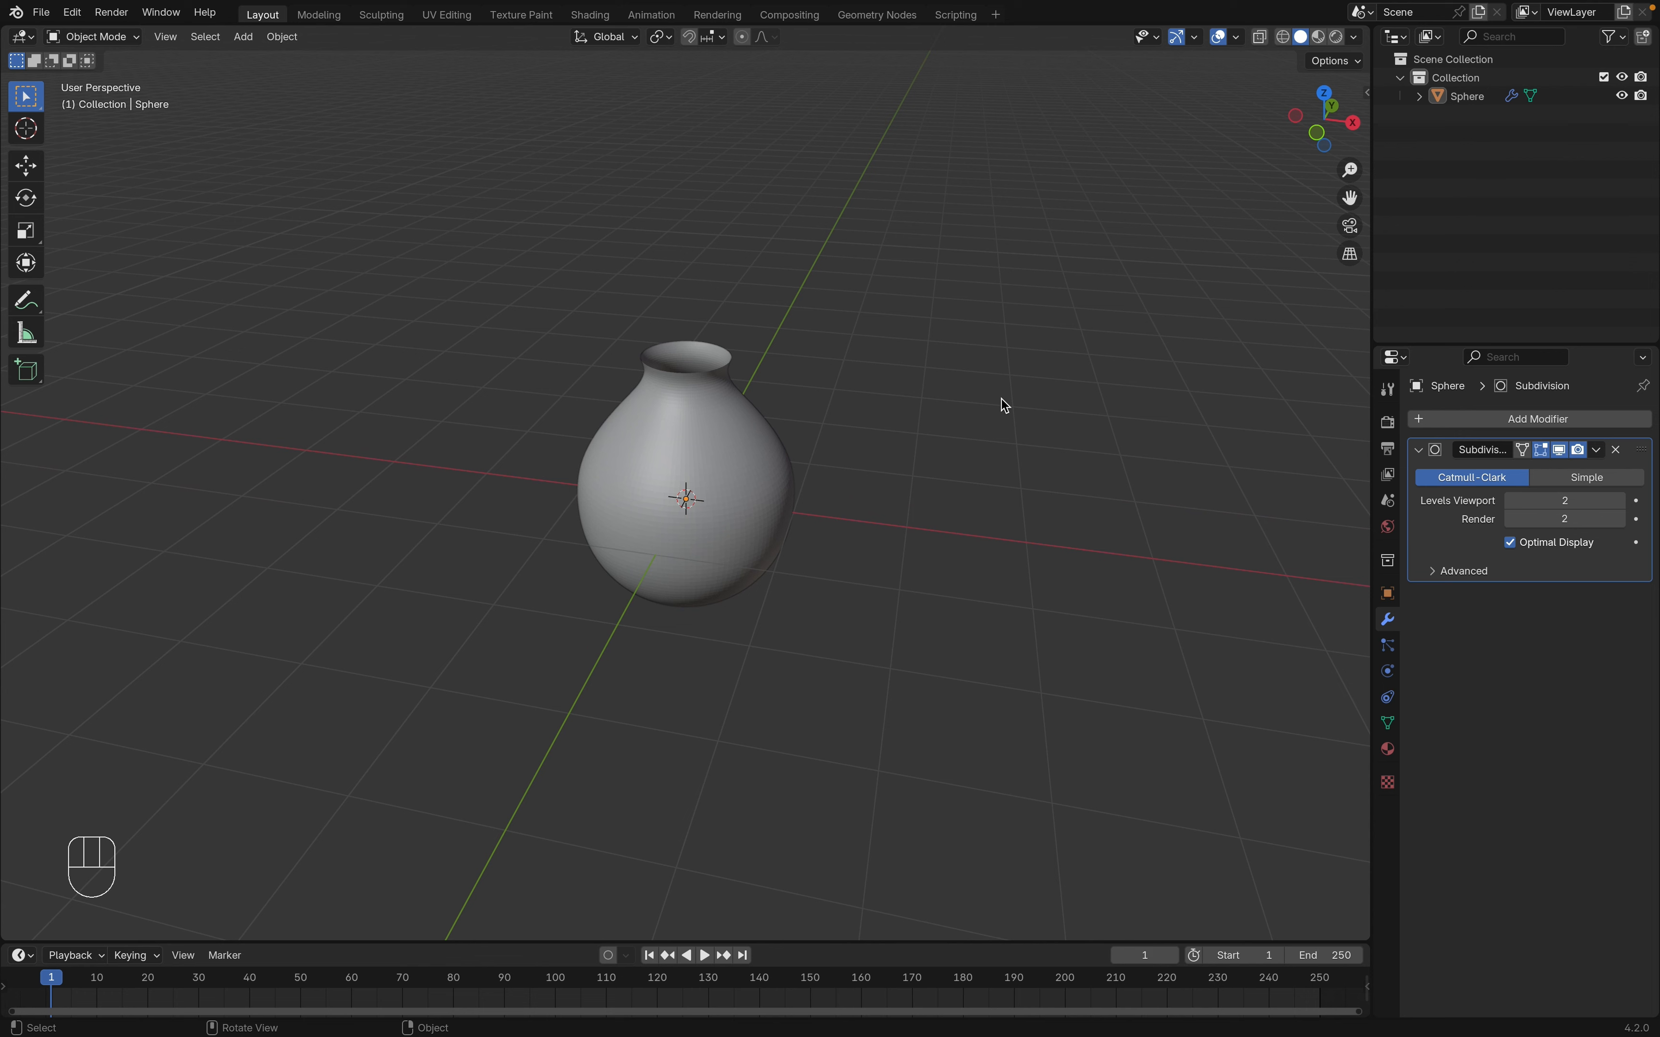
pyautogui.scroll(3, 657, 388)
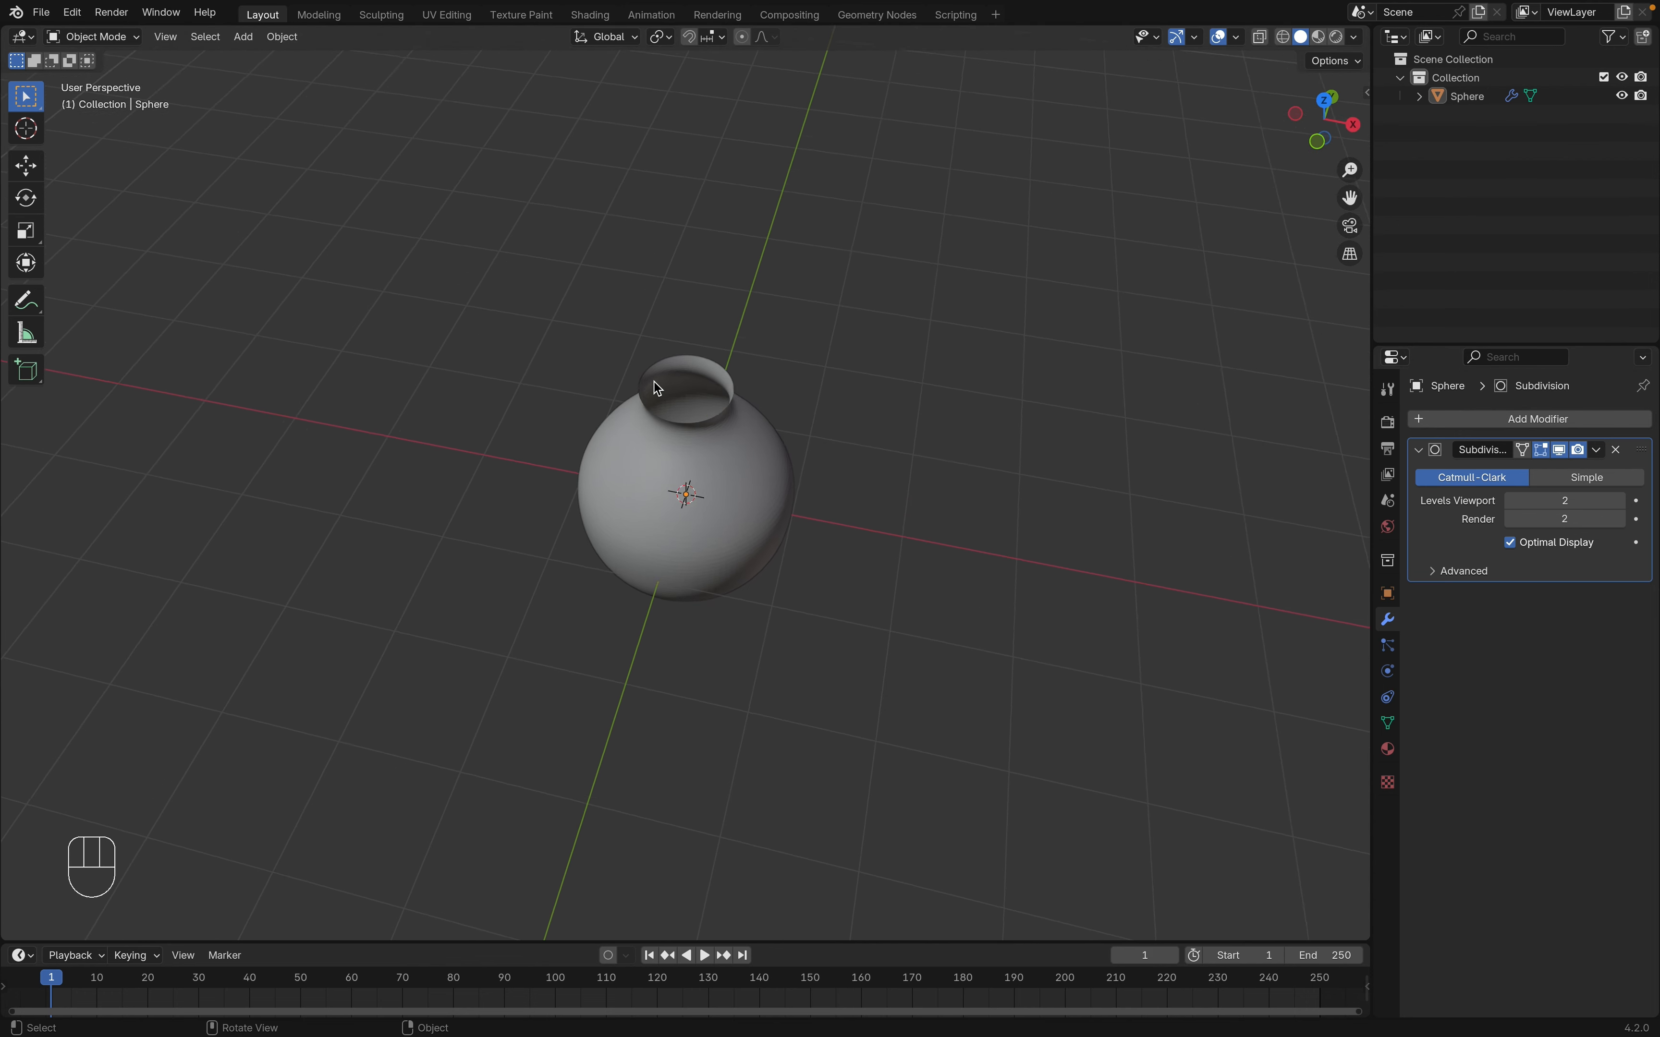
pyautogui.scroll(6, 656, 388)
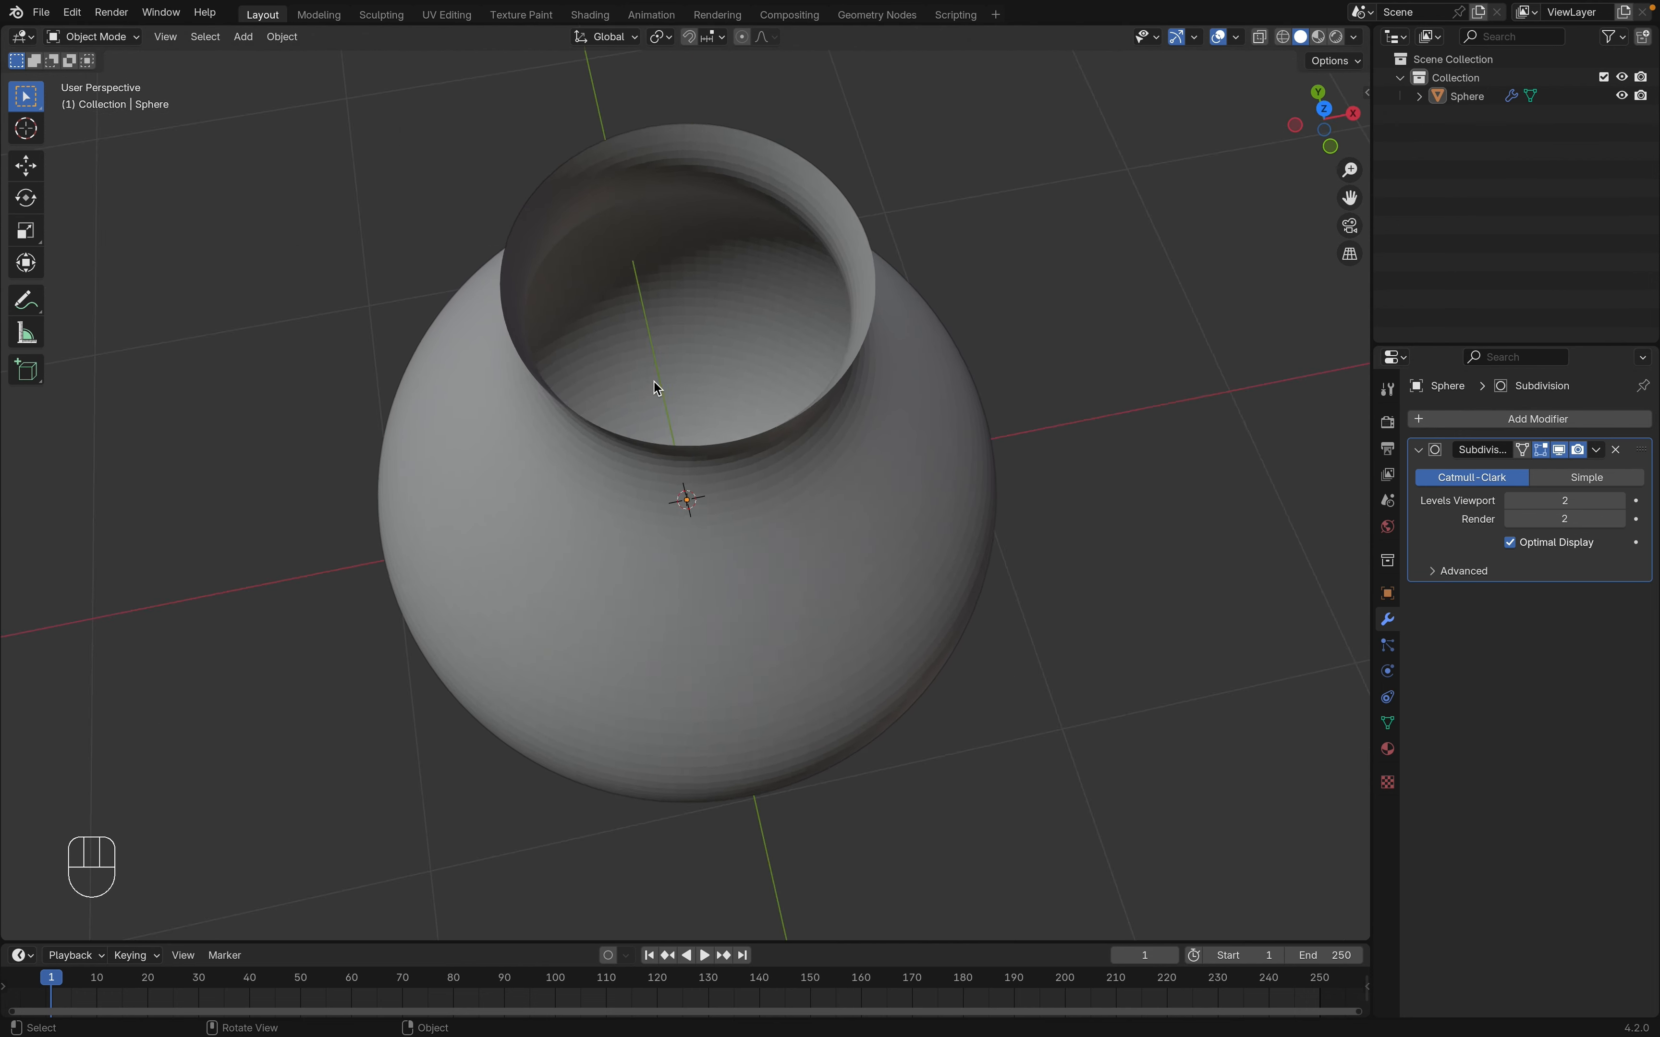
pyautogui.hscroll(-3, 654, 382)
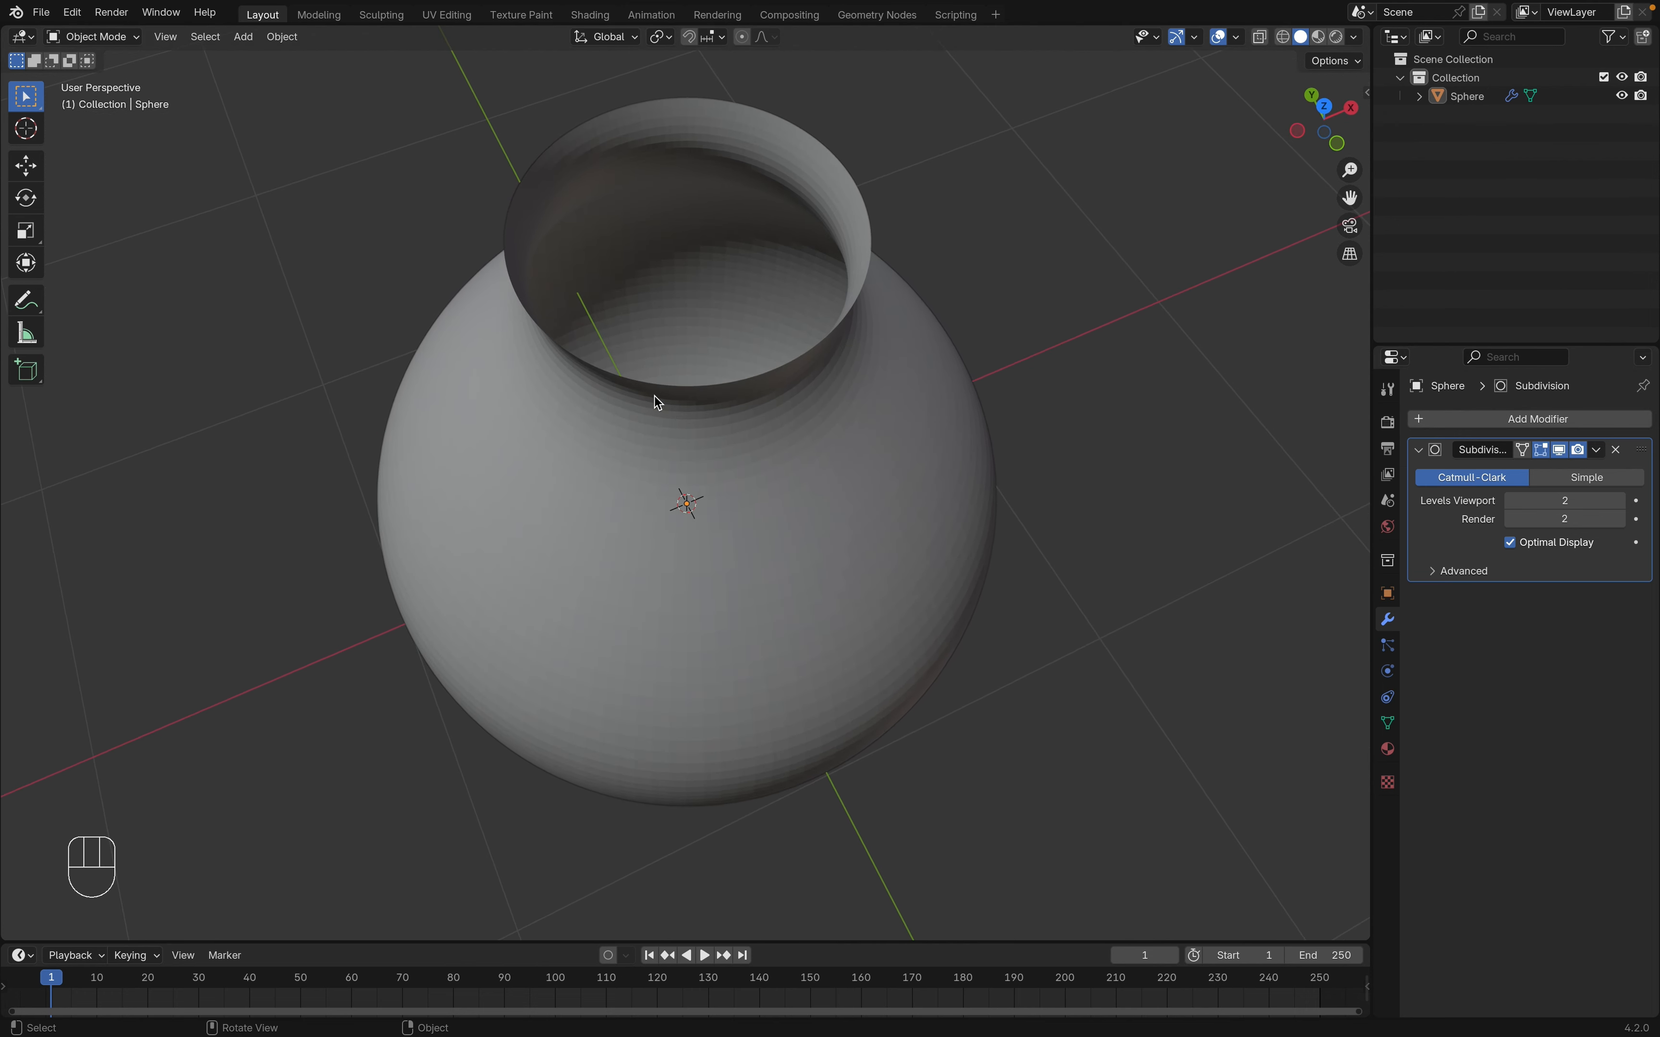
pyautogui.click(1492, 427)
pyautogui.moveTo(1486, 420)
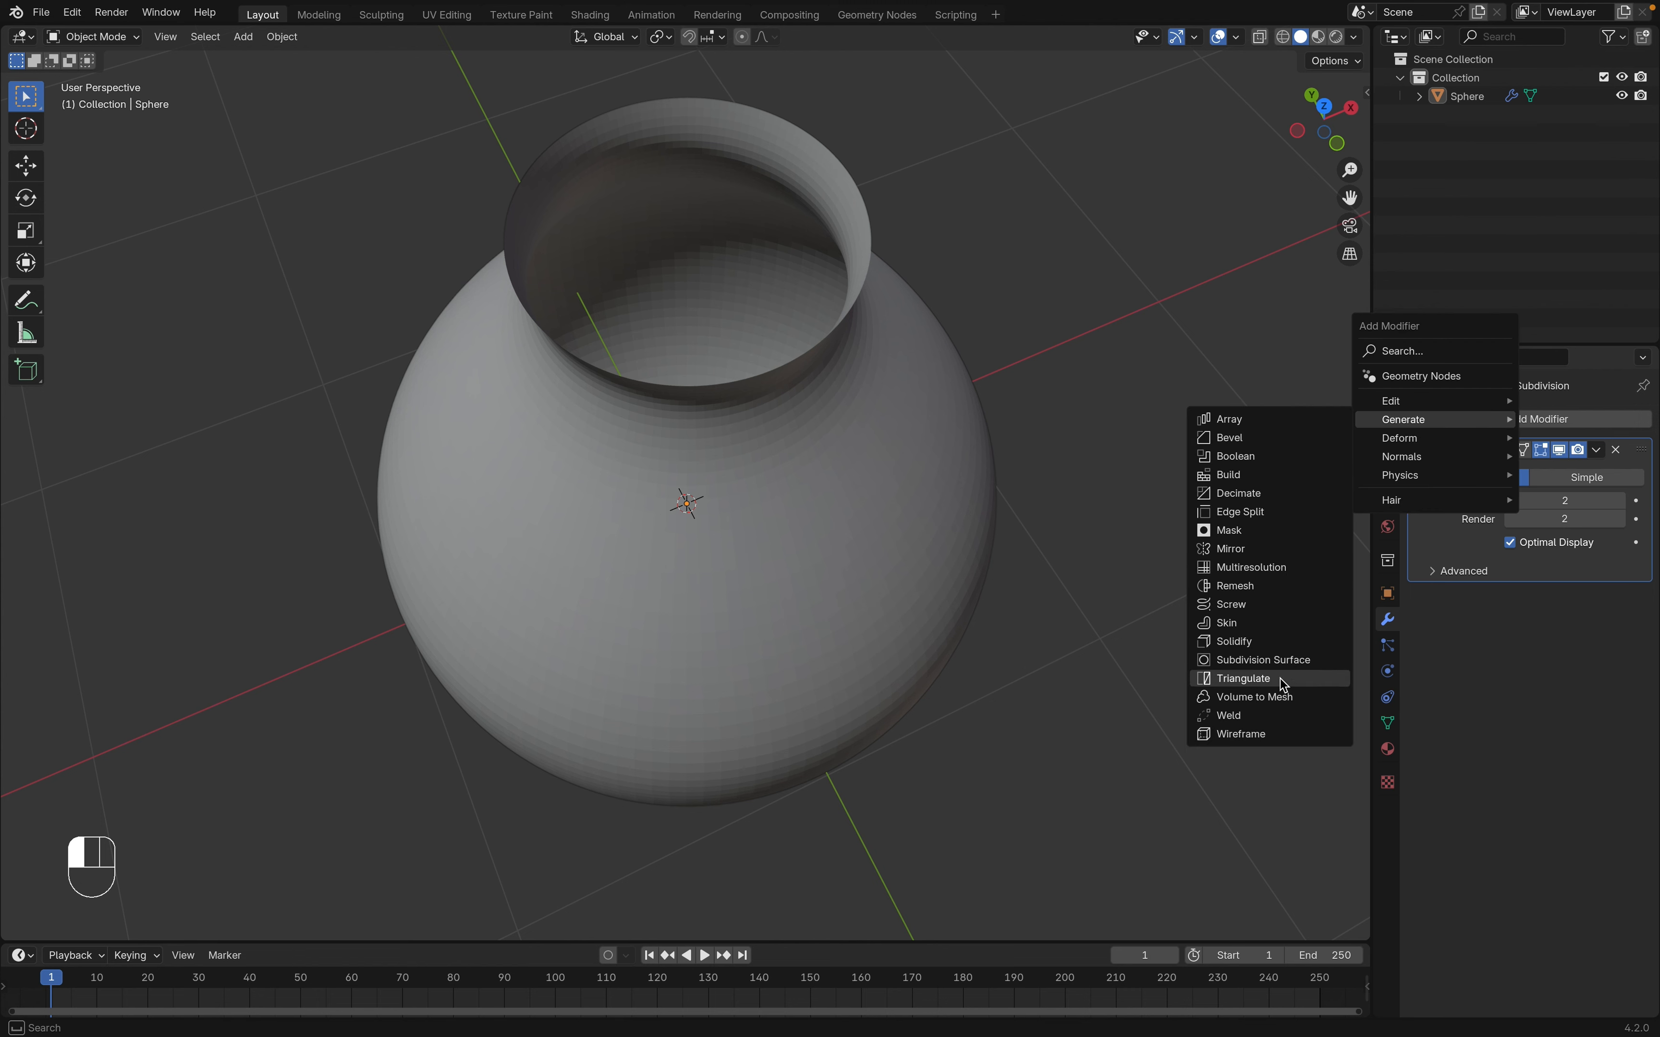
pyautogui.click(1270, 643)
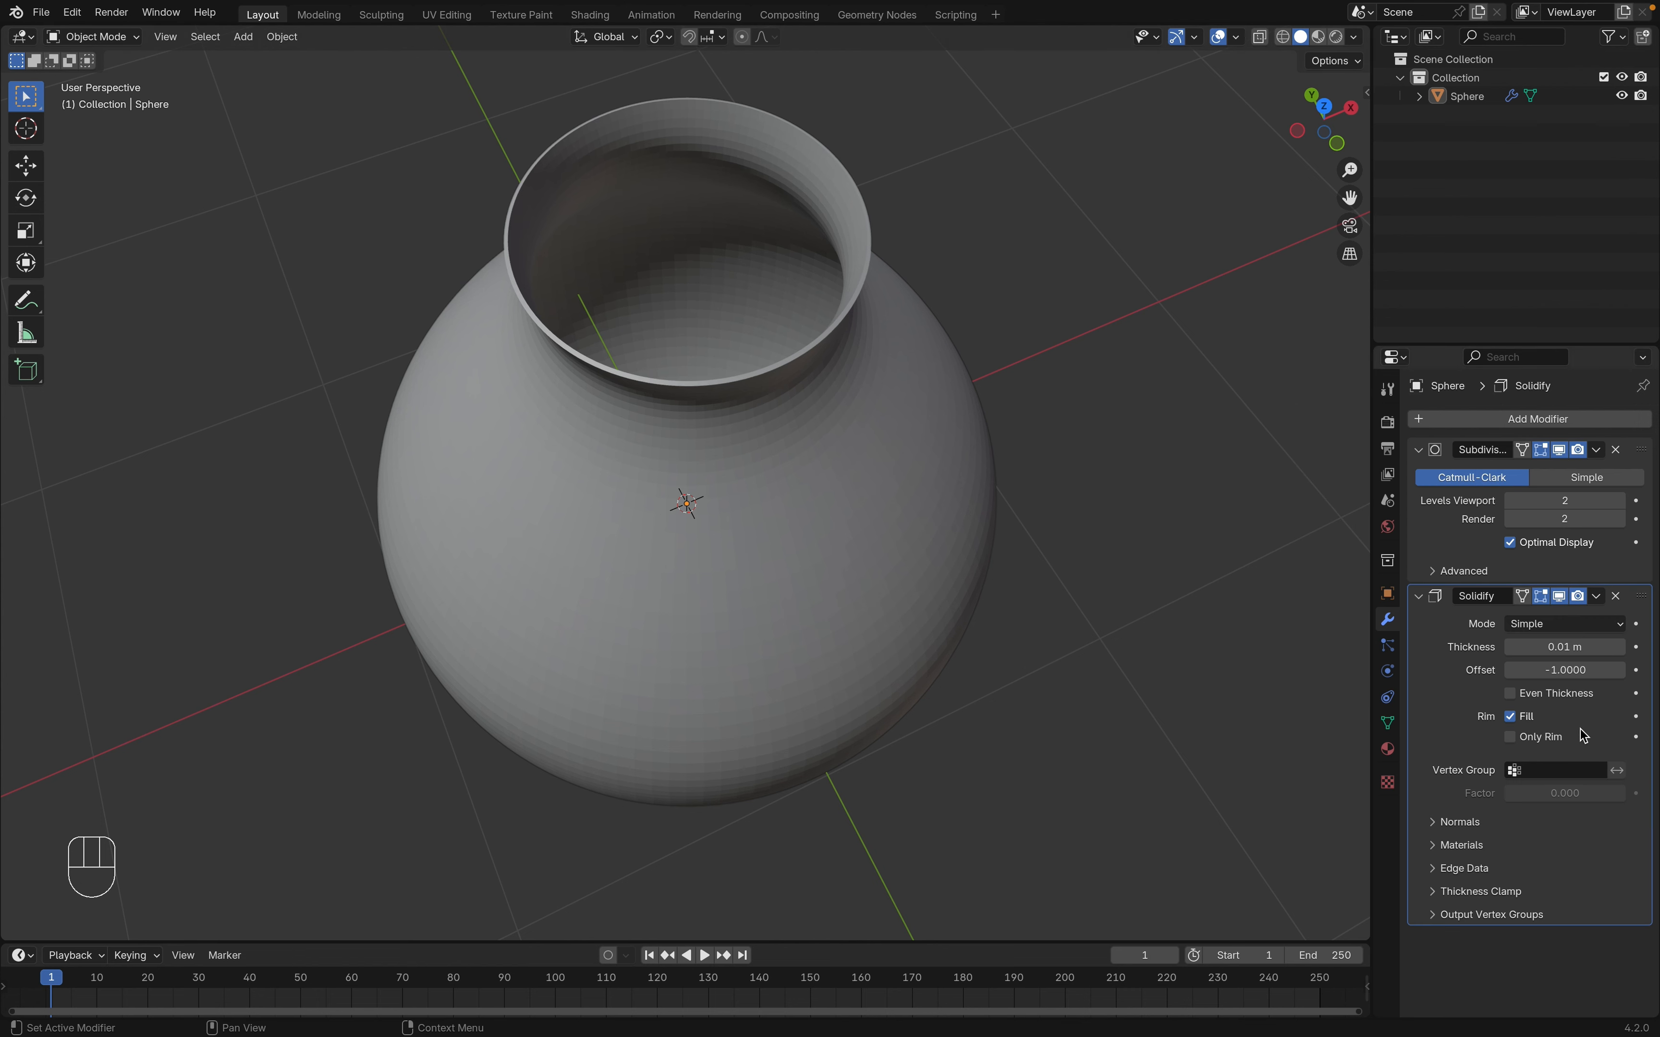
pyautogui.moveTo(1554, 645)
pyautogui.mouseDown()
pyautogui.moveTo(1570, 645)
pyautogui.moveTo(1524, 649)
pyautogui.mouseUp()
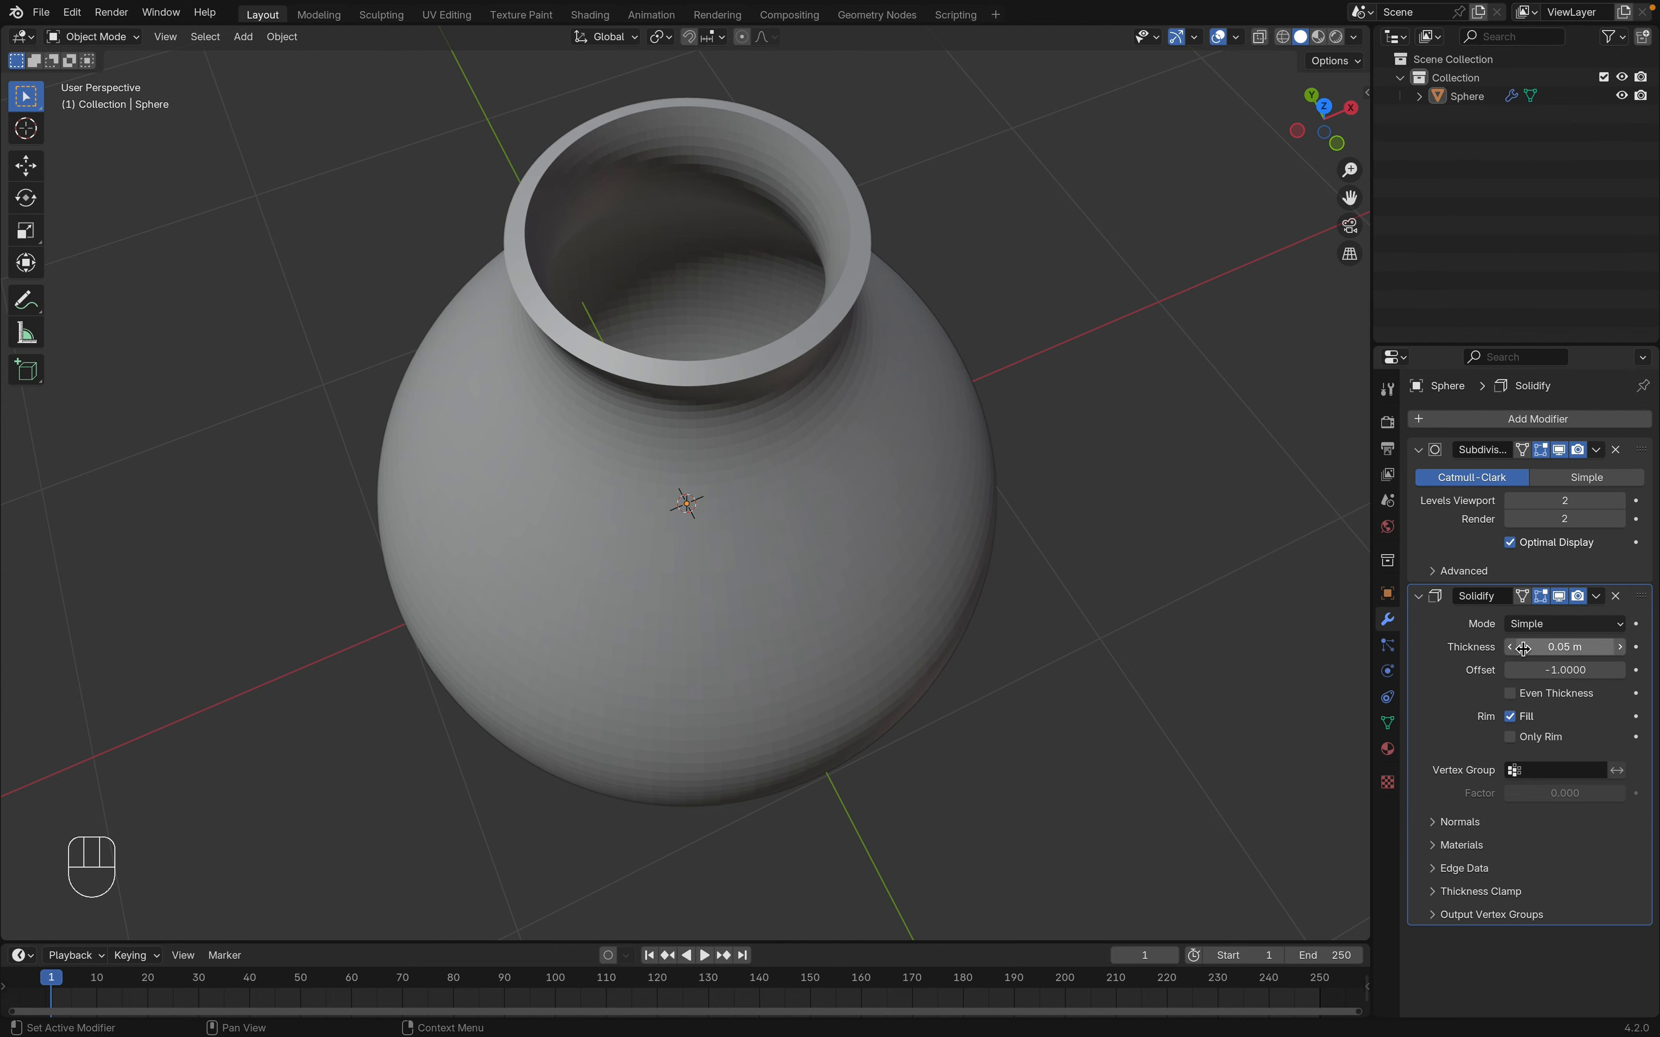
pyautogui.click(1511, 648)
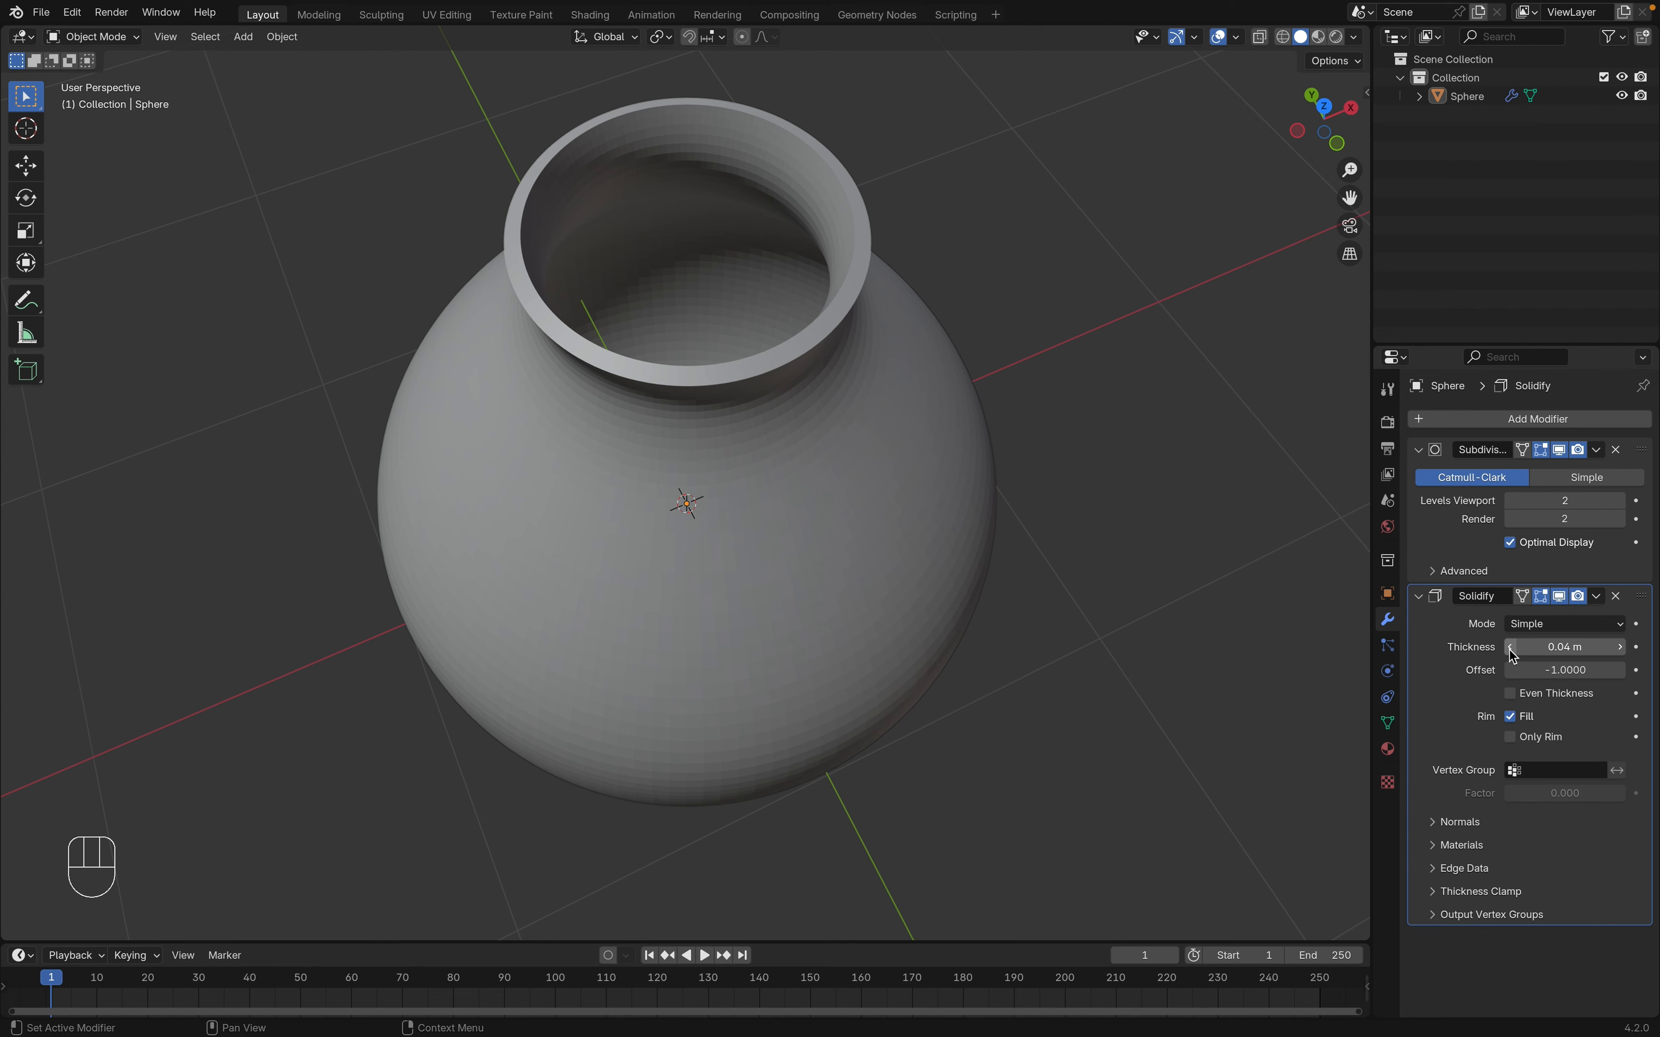
# Move the Solidify modifier above the Subdivision Surface modifier in the stack
pyautogui.moveTo(1645, 597); pyautogui.dragTo(1644, 447)
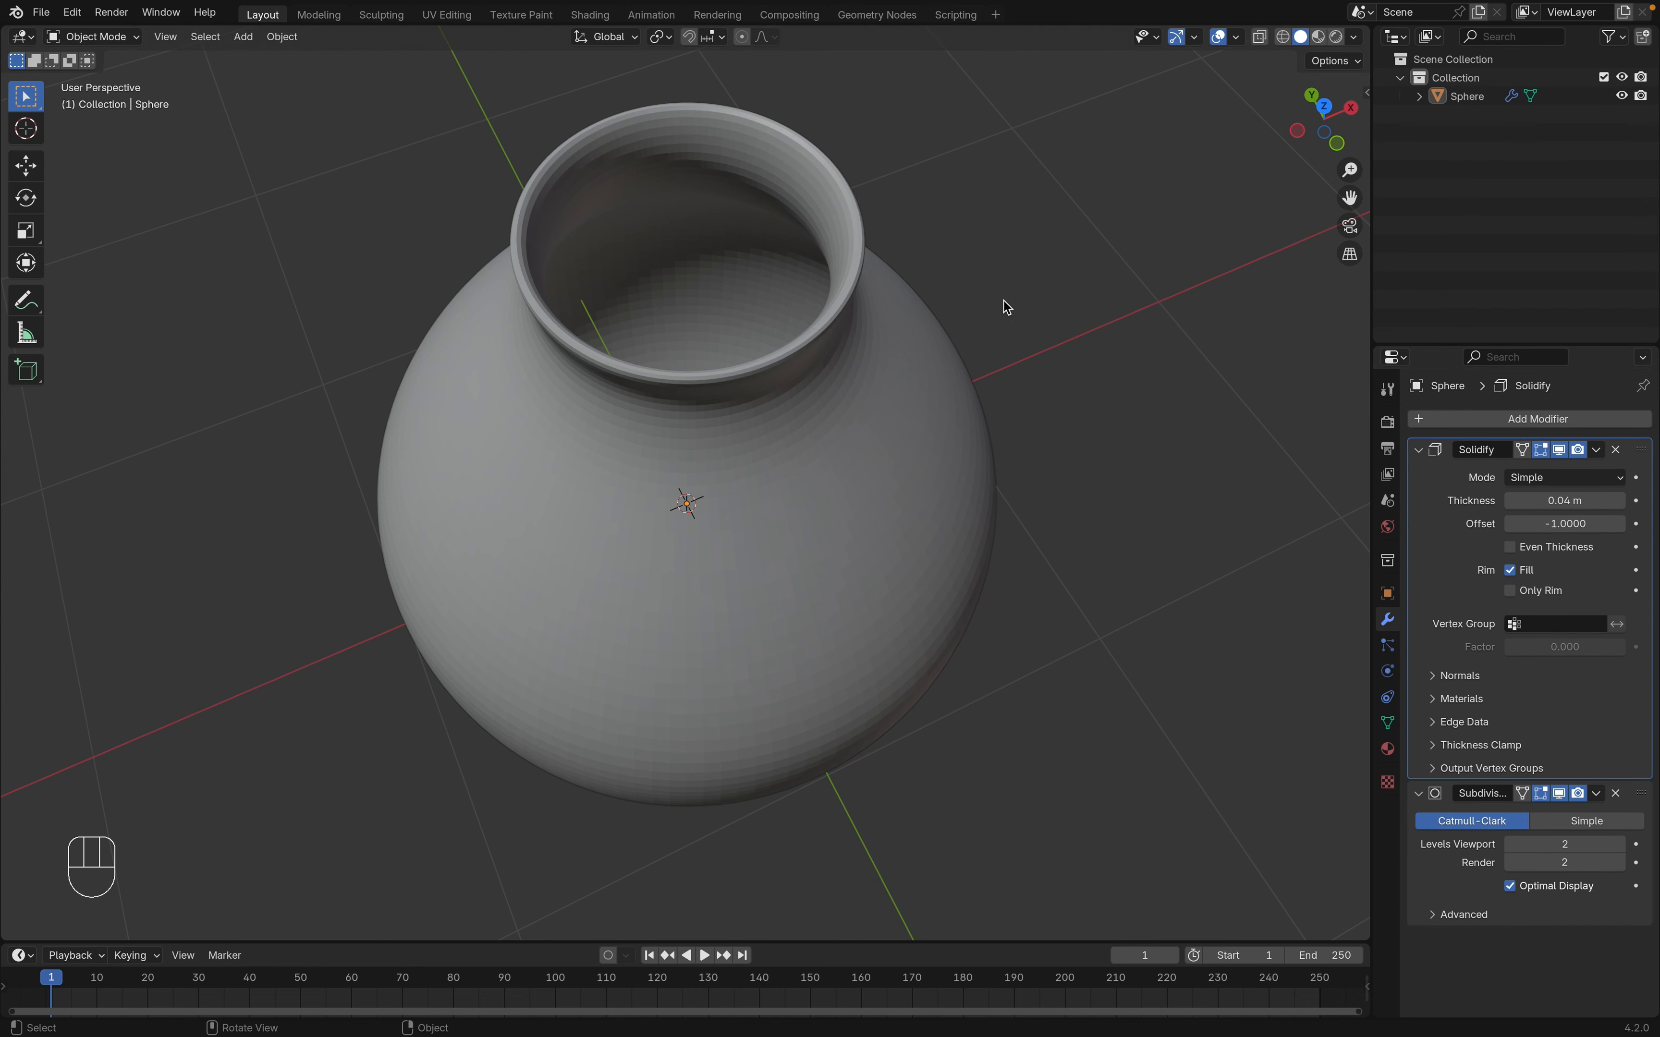
pyautogui.scroll(-10, 804, 269)
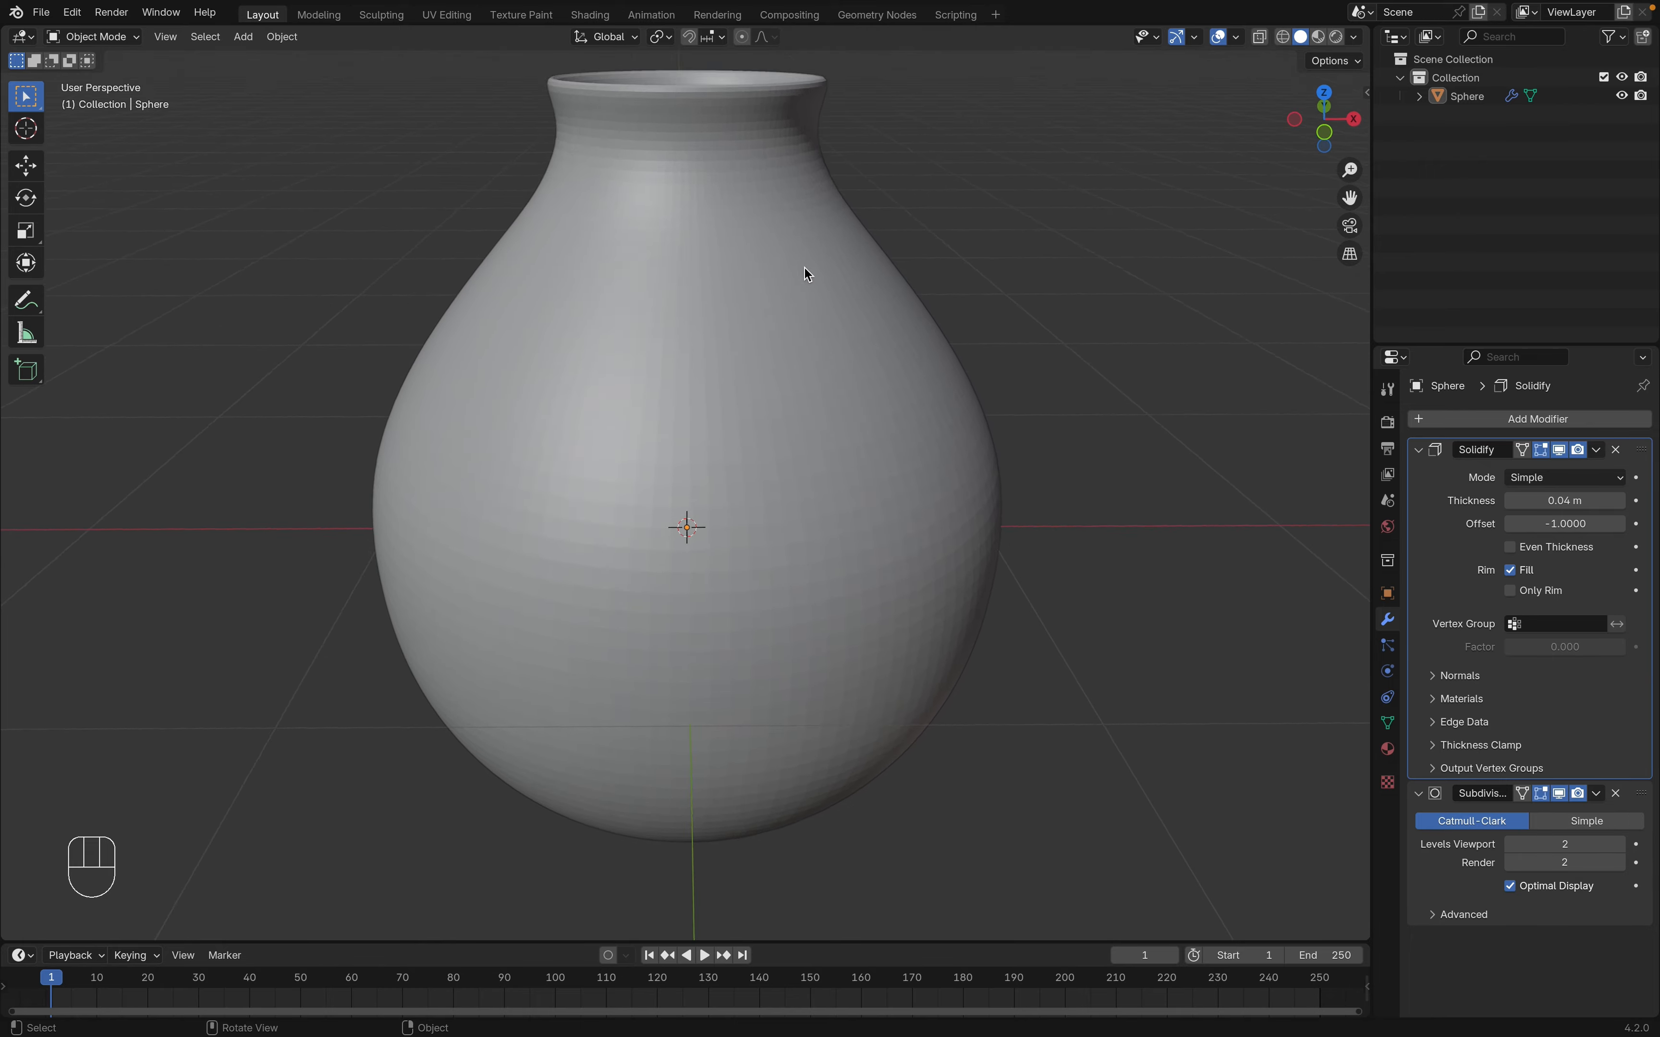
pyautogui.scroll(10, 804, 268)
pyautogui.scroll(-10, 804, 269)
pyautogui.scroll(-5, 804, 269)
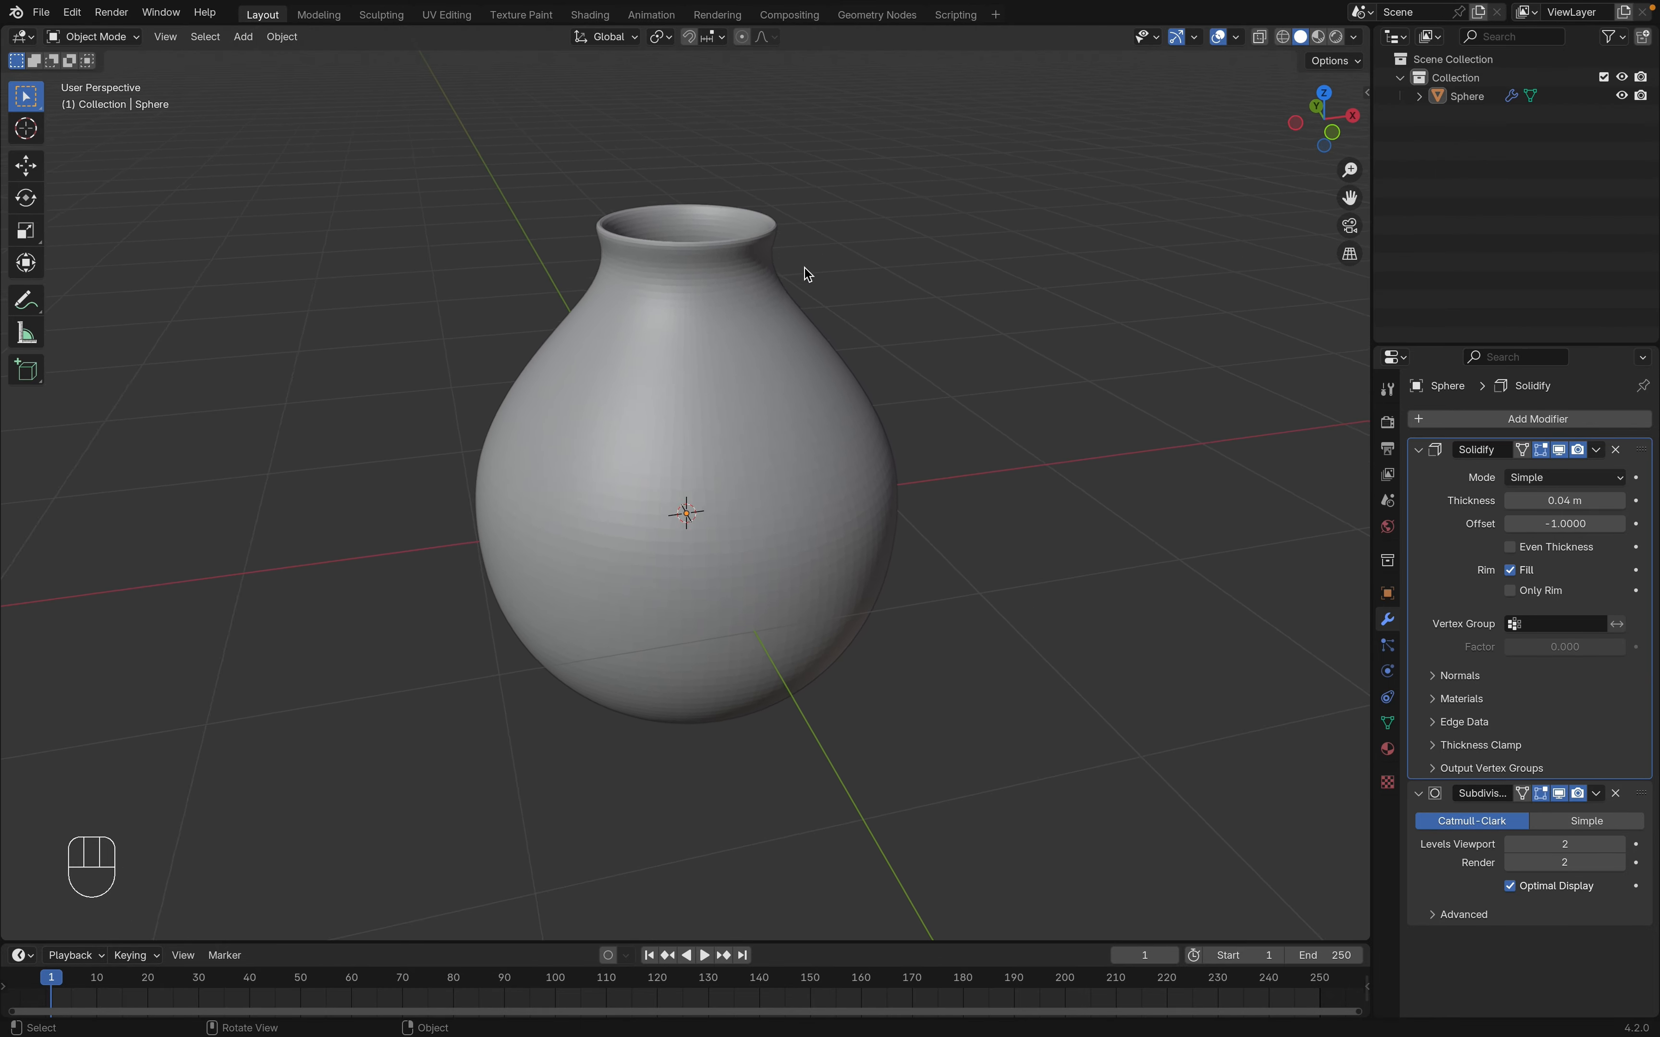
# Apply Shade Smooth to the vase and deselect it
pyautogui.click(692, 421)
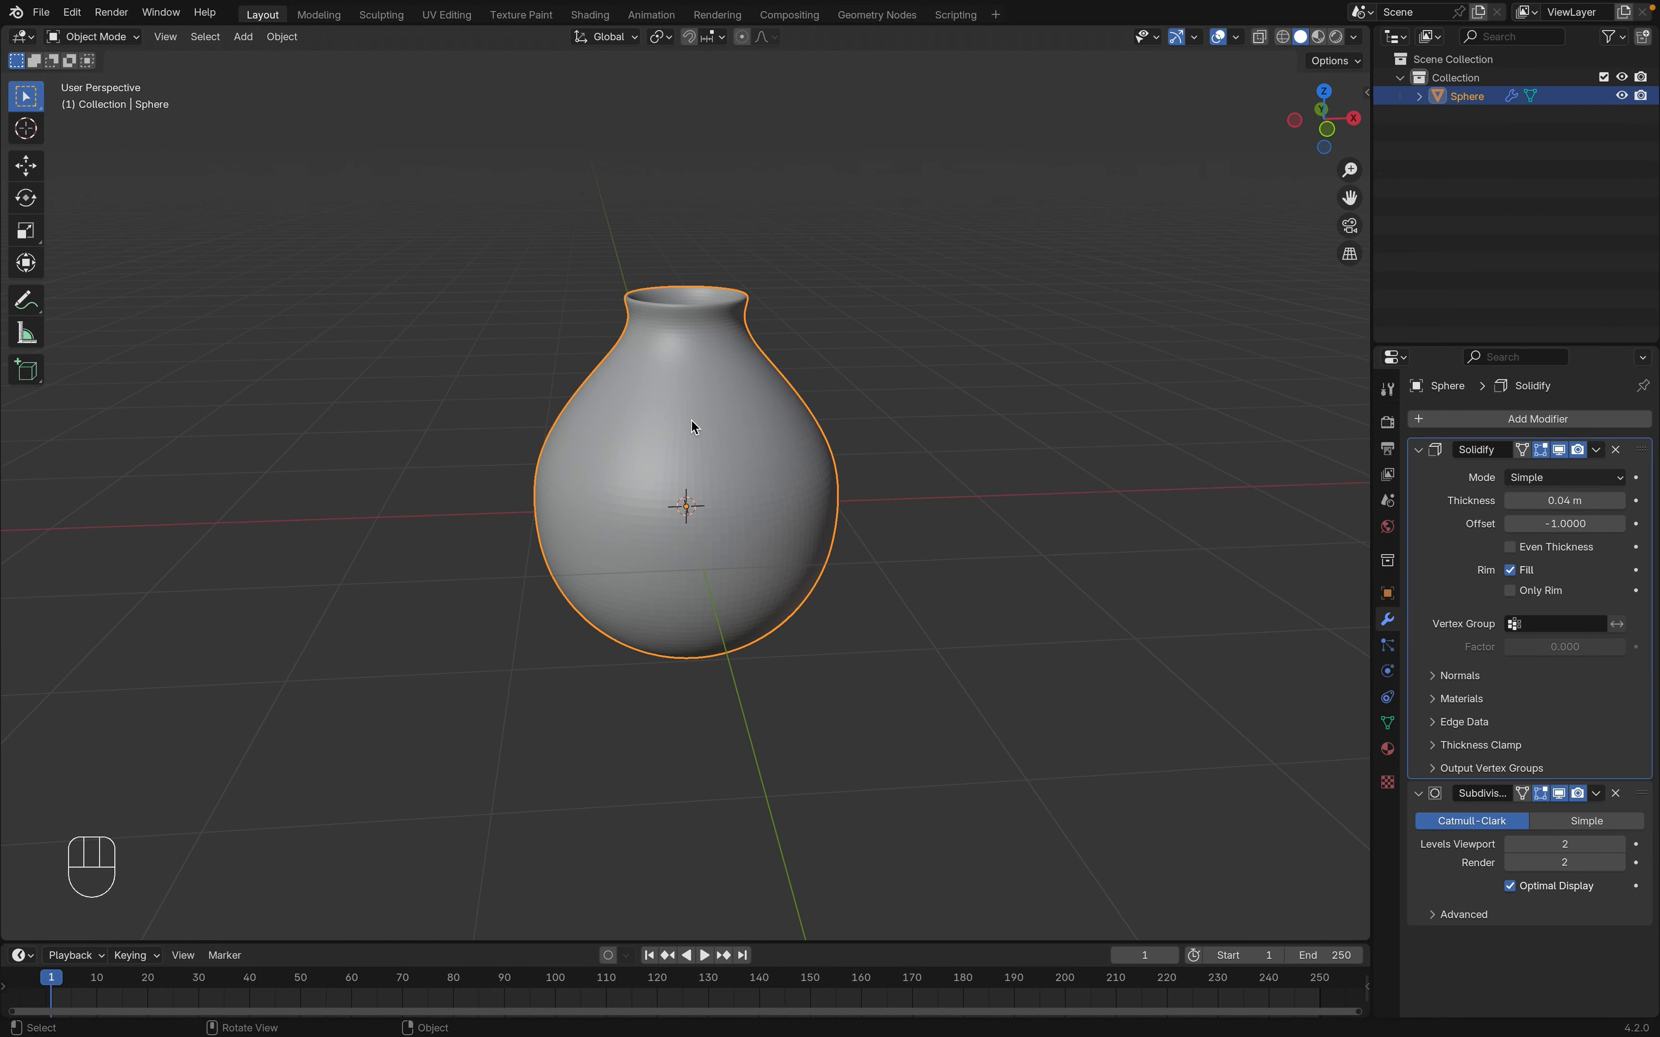
pyautogui.rightClick(692, 426)
pyautogui.click(686, 422)
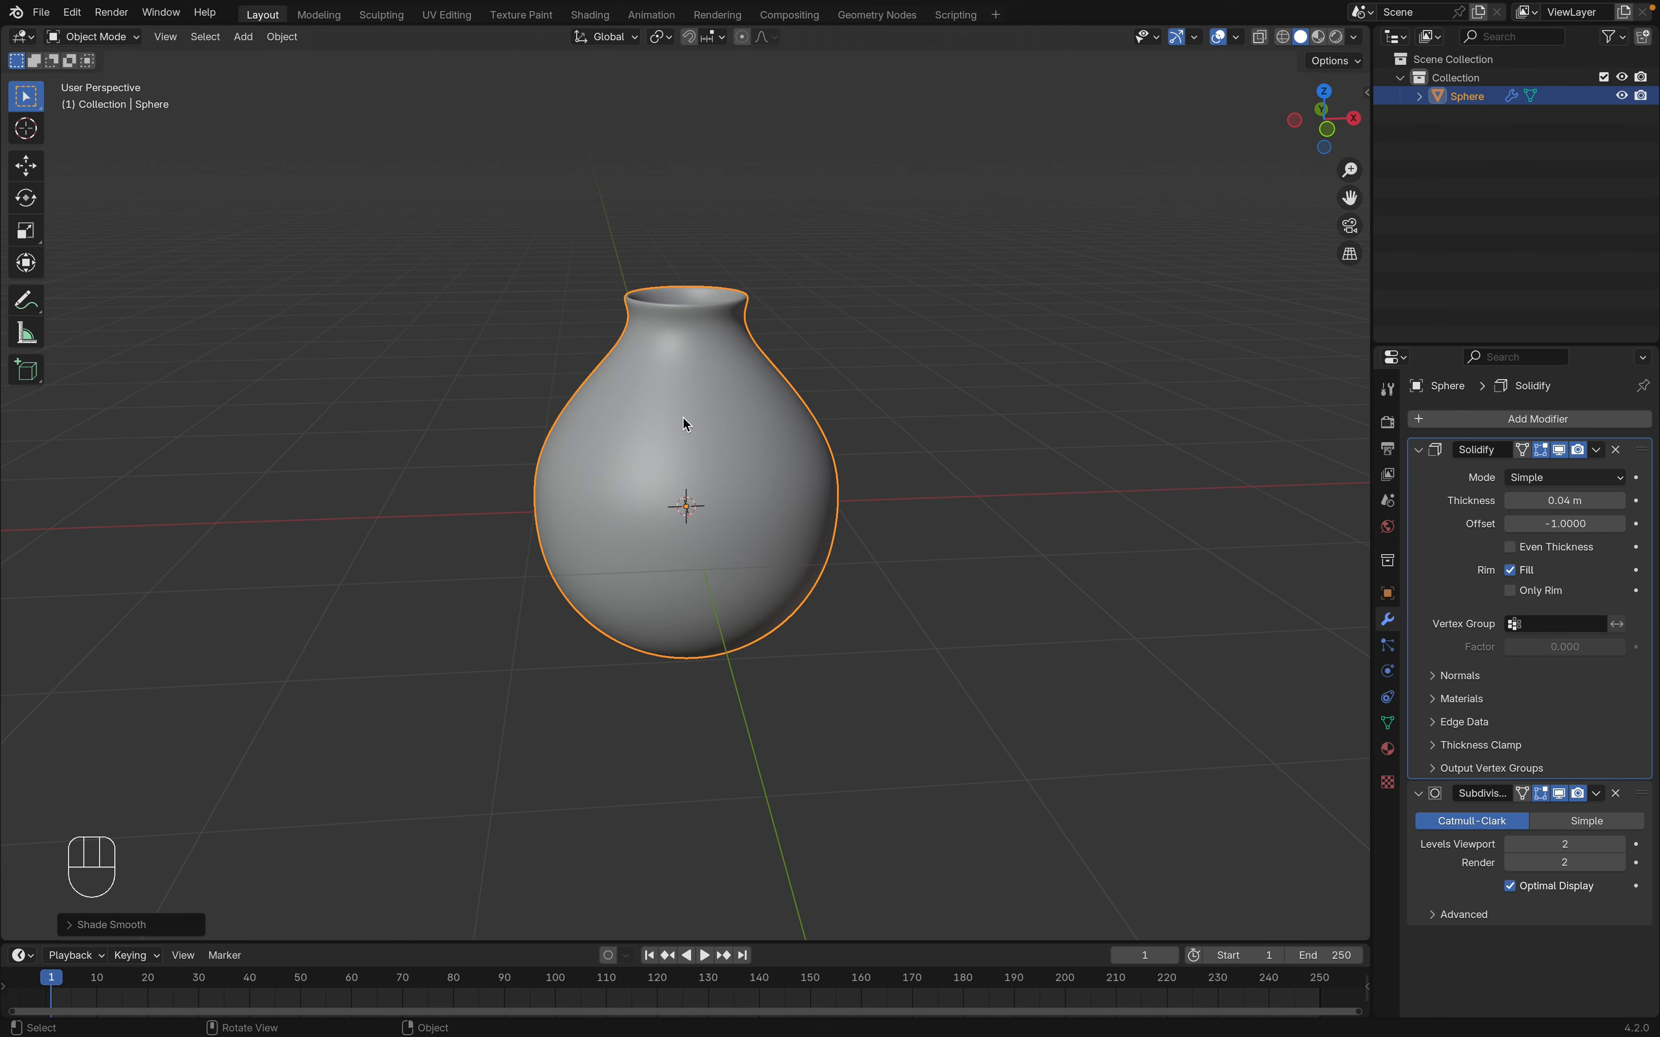
pyautogui.click(871, 364)
# Examine the vase from the side and underneath, finishing in the front orthographic view
pyautogui.hscroll(10, 871, 364)
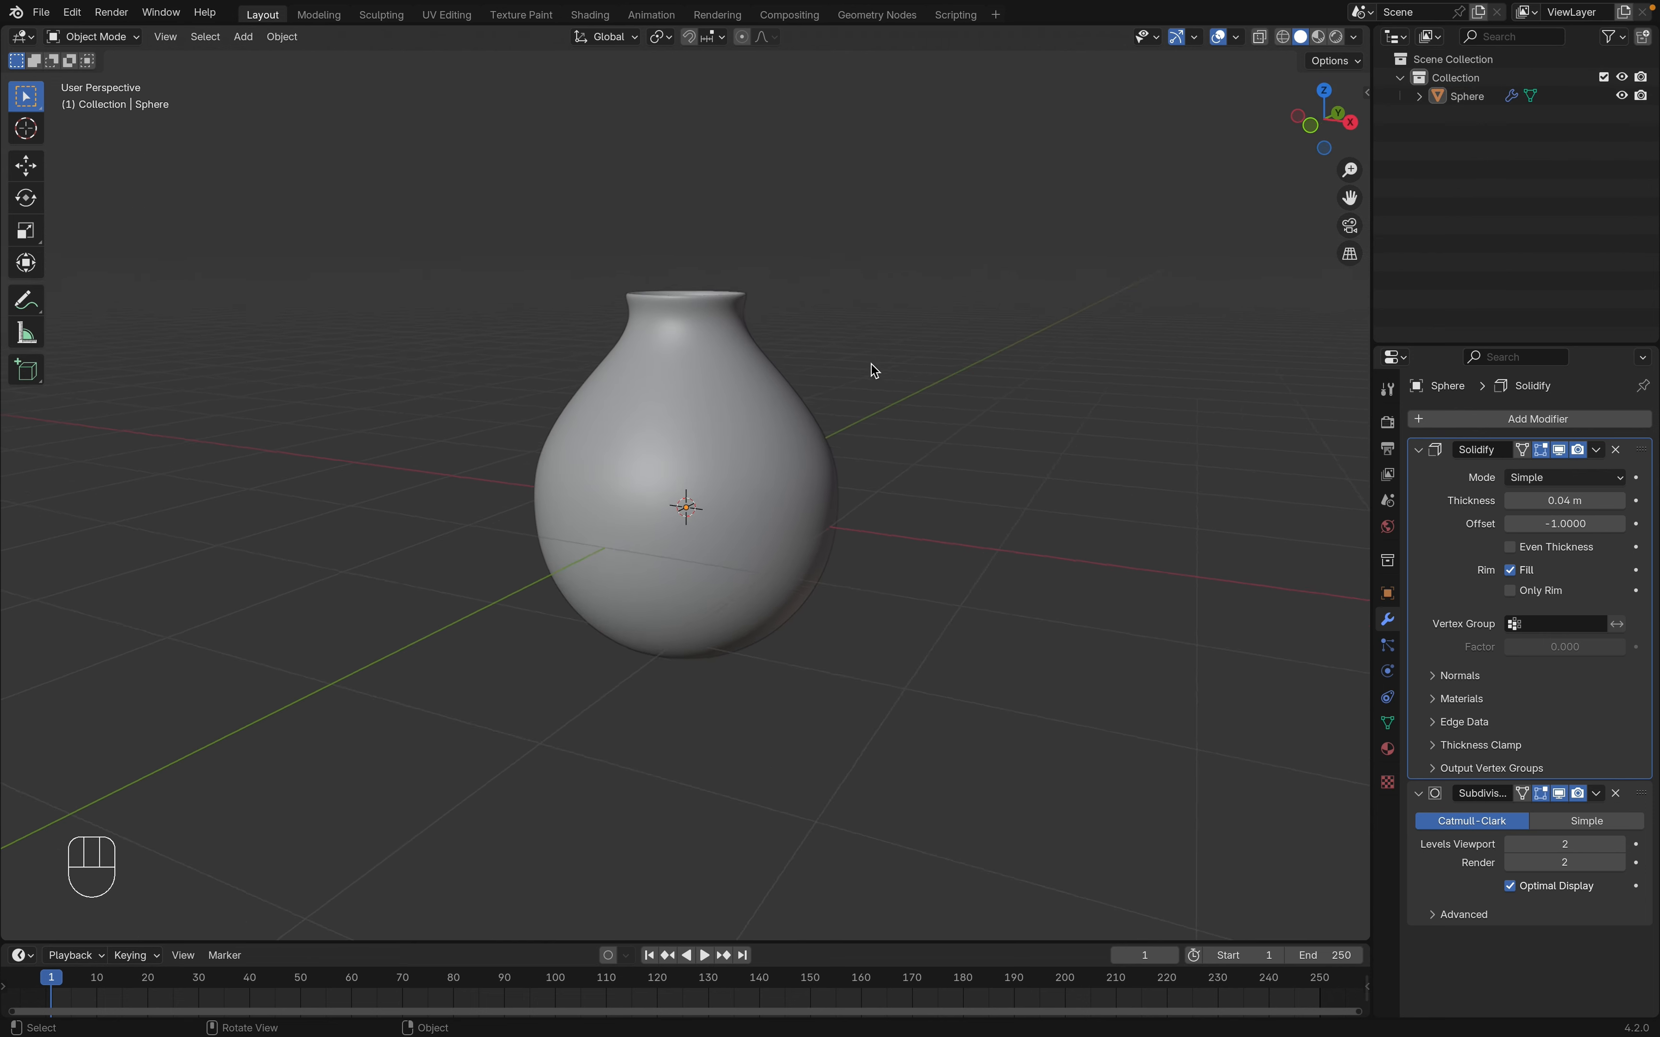
pyautogui.scroll(-2, 871, 364)
pyautogui.hscroll(-10, 872, 364)
pyautogui.scroll(-10, 871, 364)
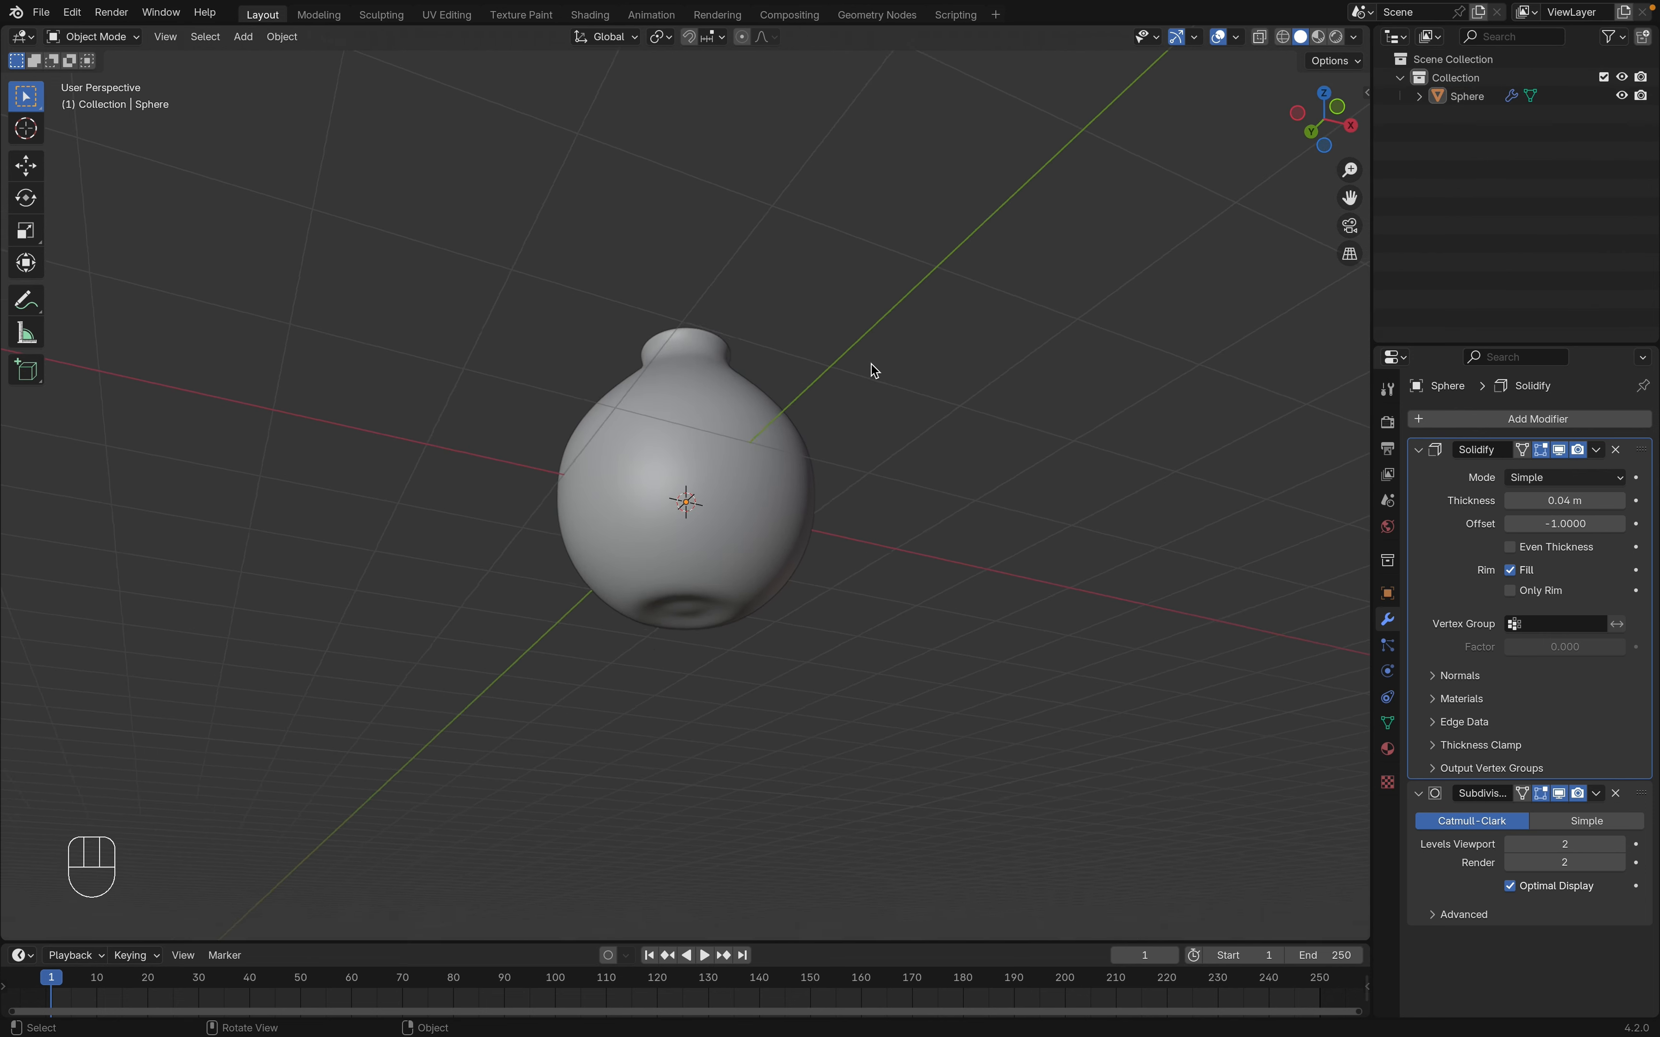
pyautogui.scroll(8, 871, 365)
pyautogui.hscroll(8, 871, 364)
pyautogui.scroll(-3, 874, 369)
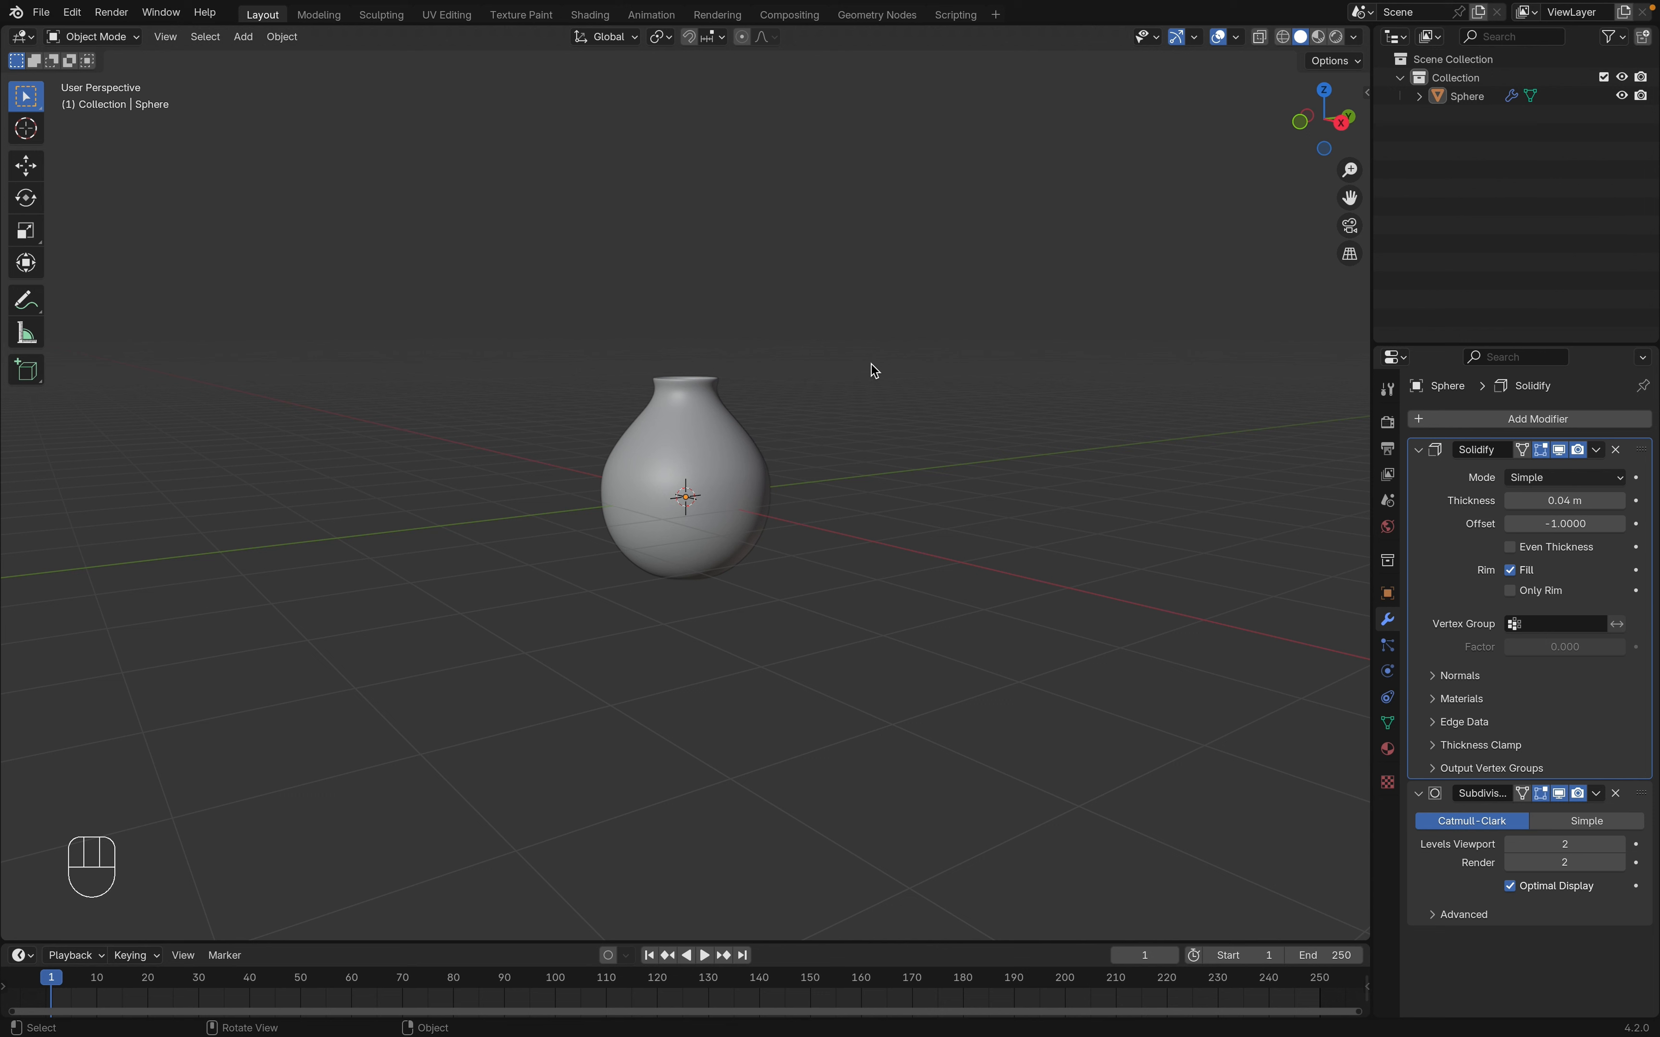
pyautogui.press('`')
pyautogui.click(792, 309)
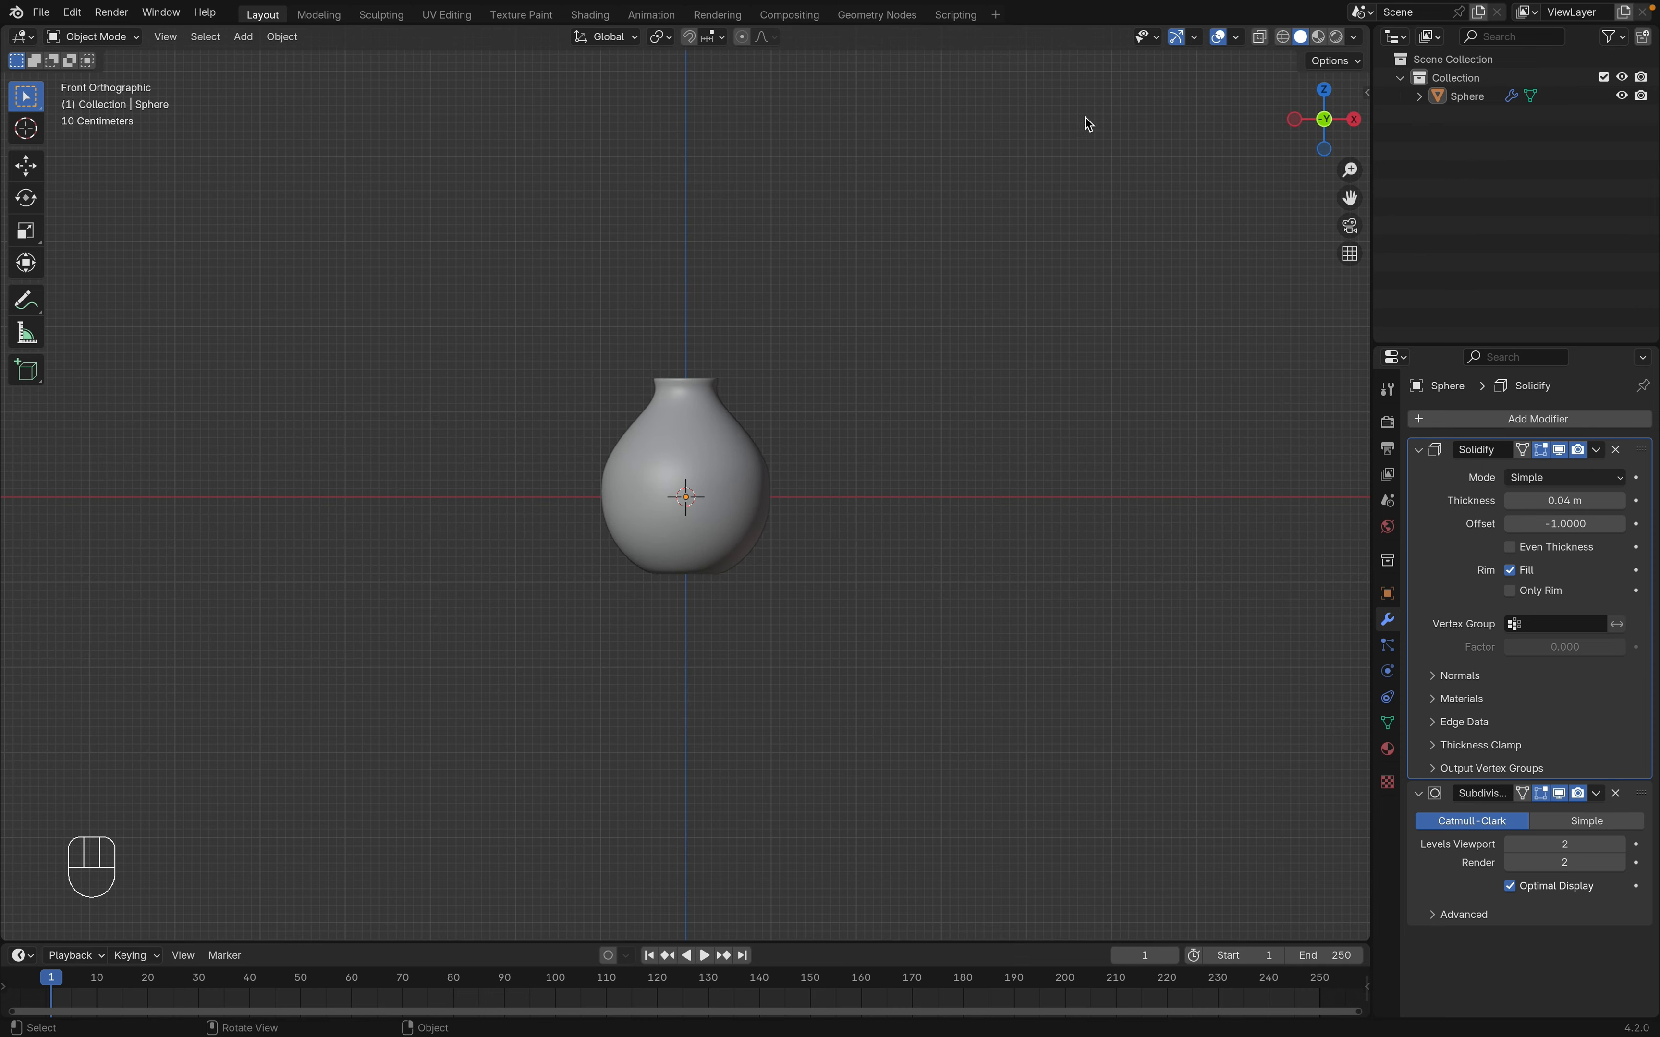
# Add a plane mesh at the origin and scale it up into a floor many times wider than the vase
pyautogui.press('shift')
pyautogui.hotkey('shift', 'a')
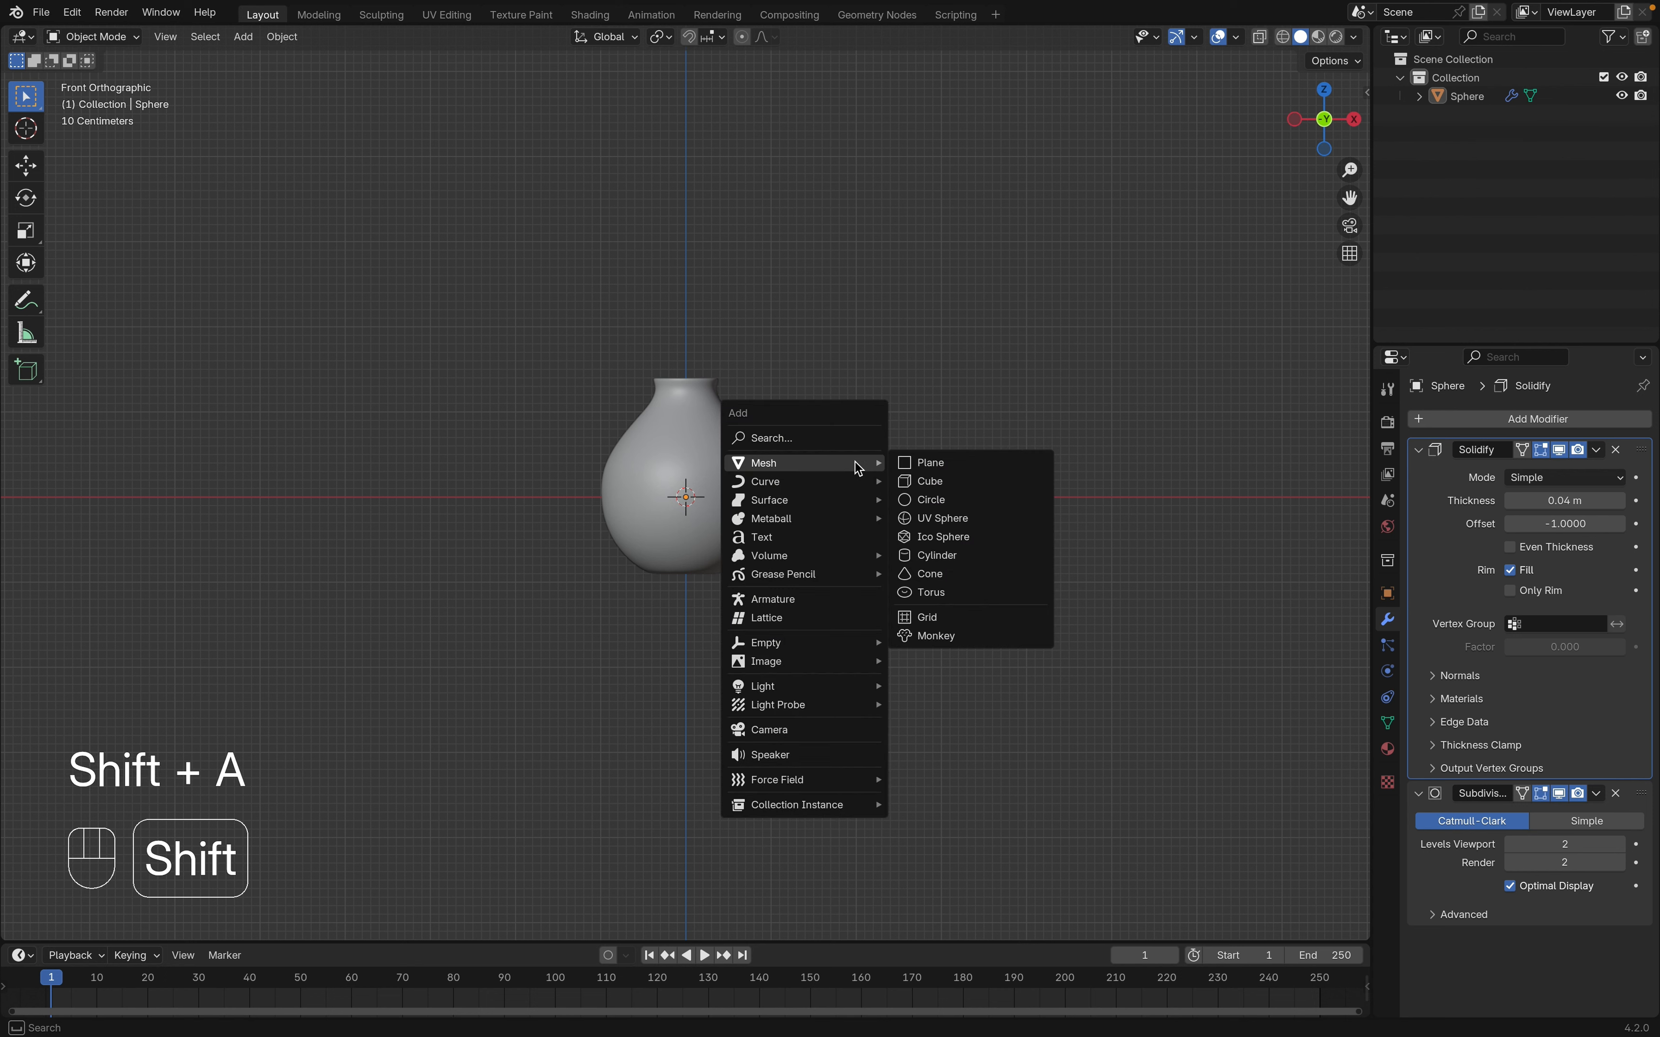
pyautogui.click(938, 464)
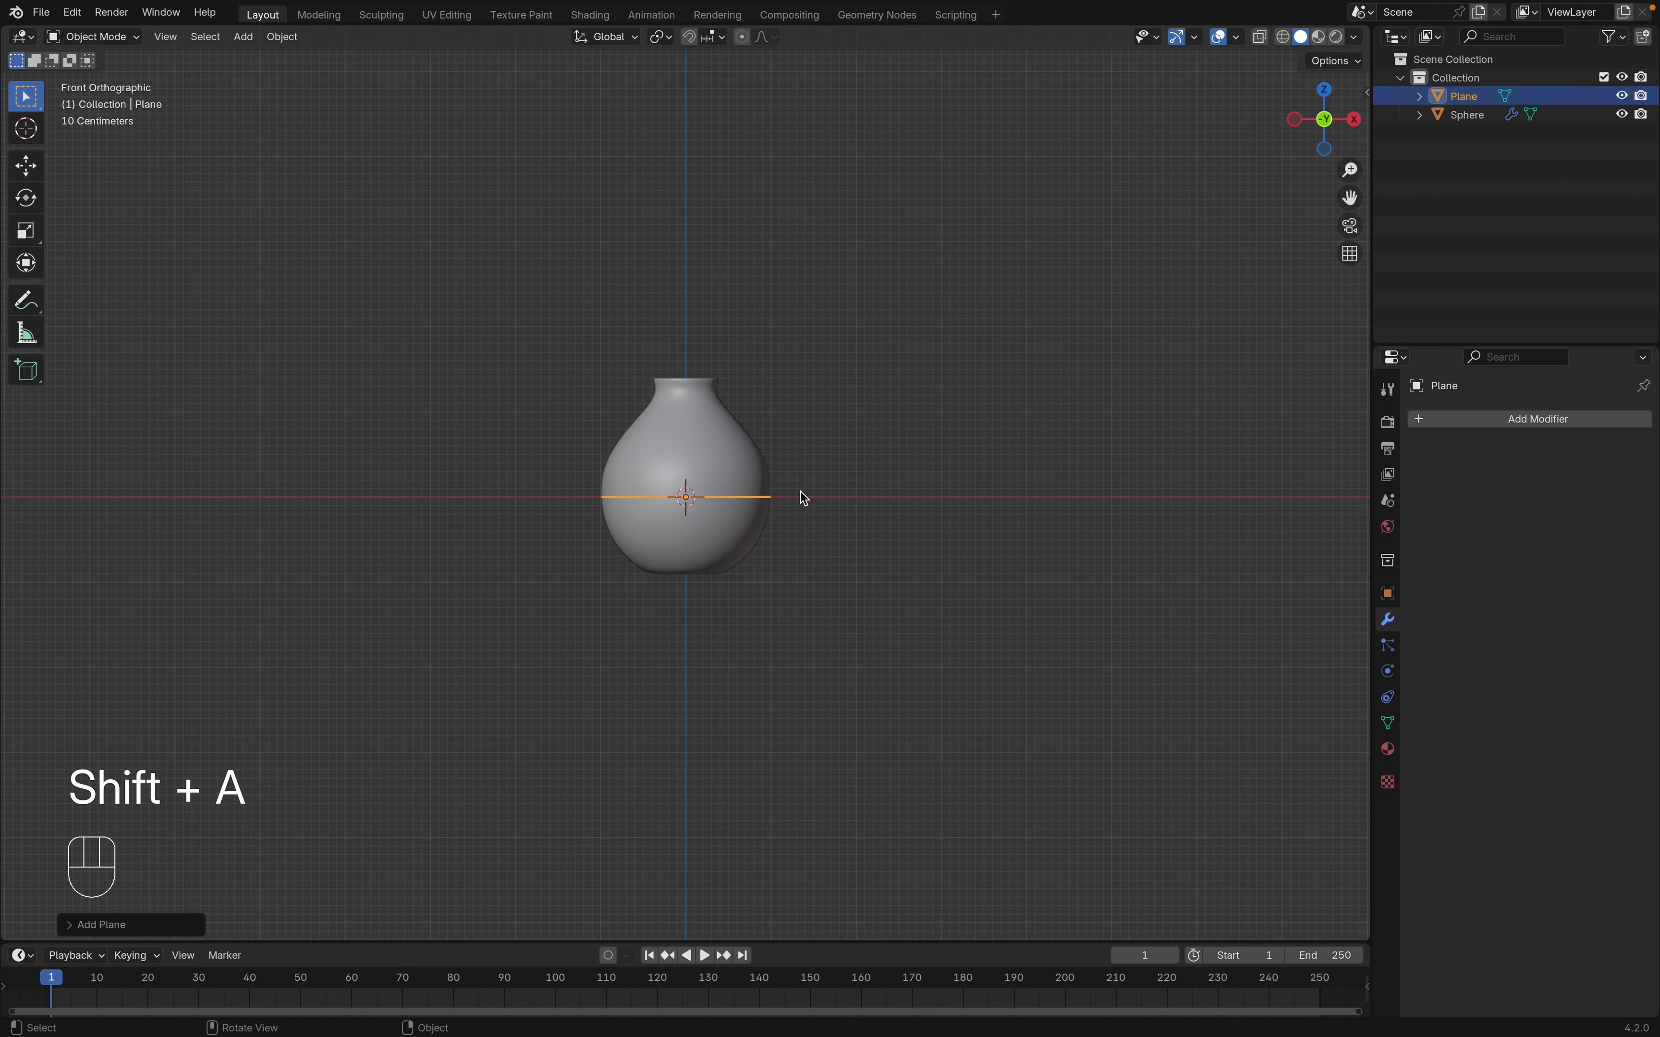
pyautogui.press('s')
pyautogui.click(673, 554)
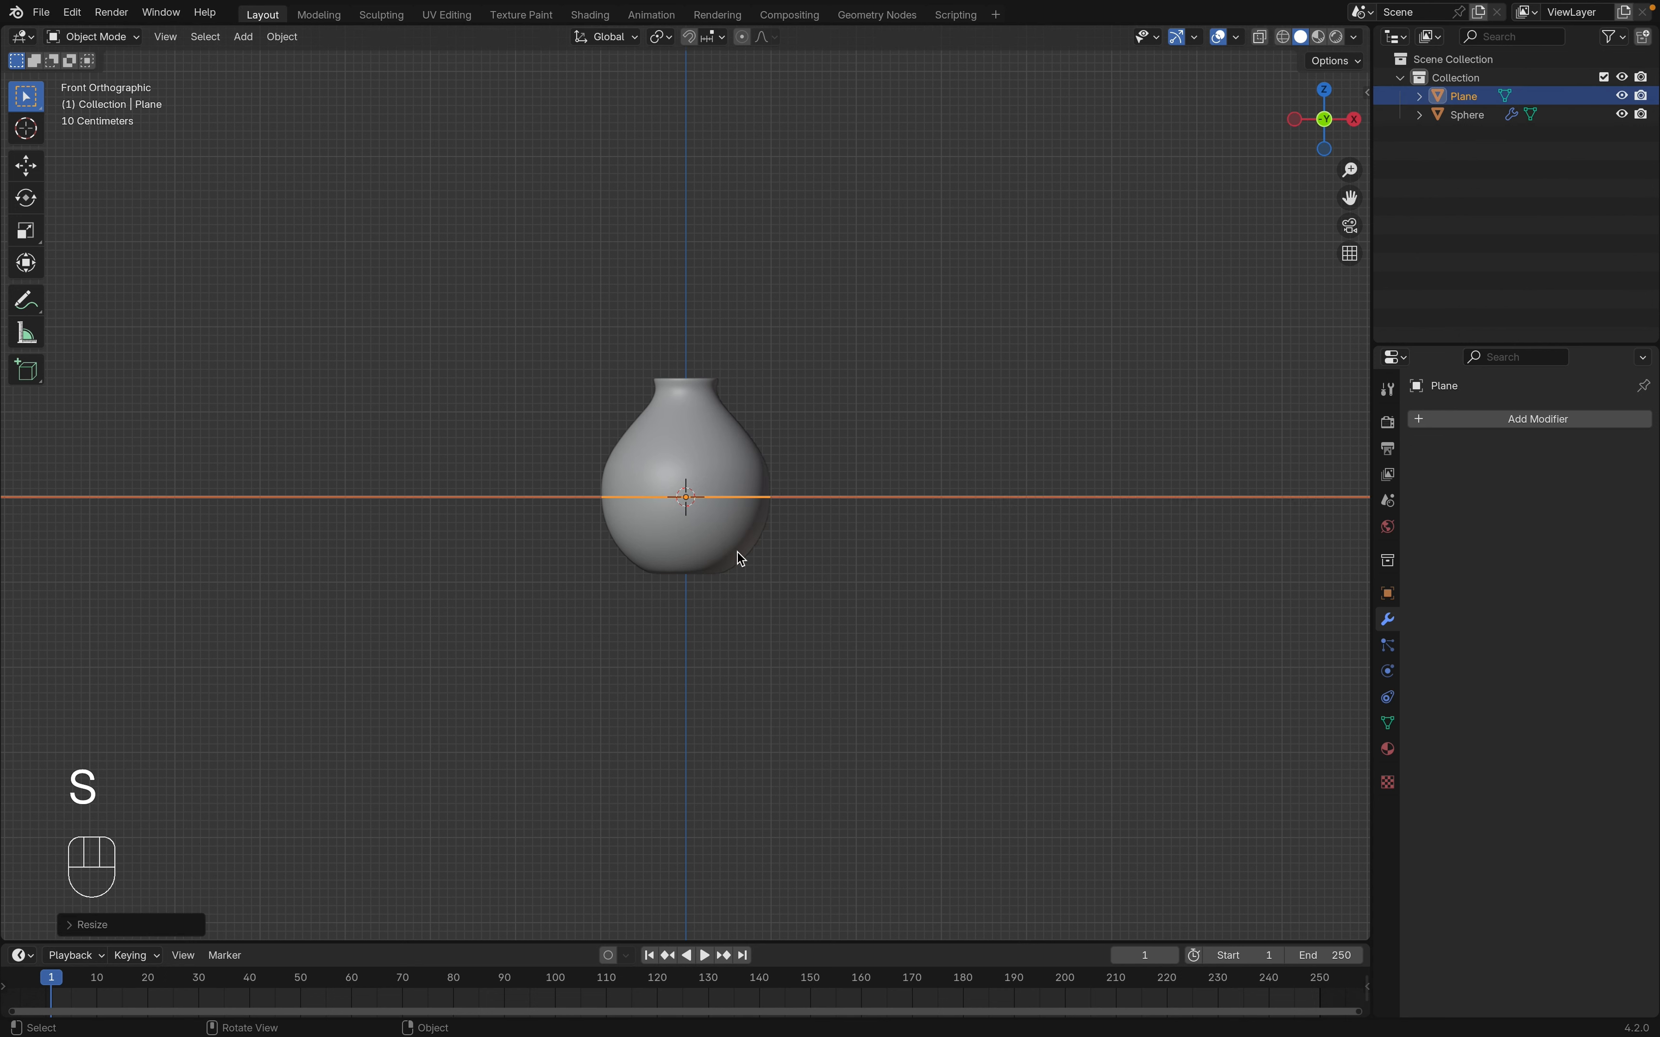
# Lower the floor plane along Z until it sits directly under the vase's base and deselect it
pyautogui.press('g')
pyautogui.press('z')
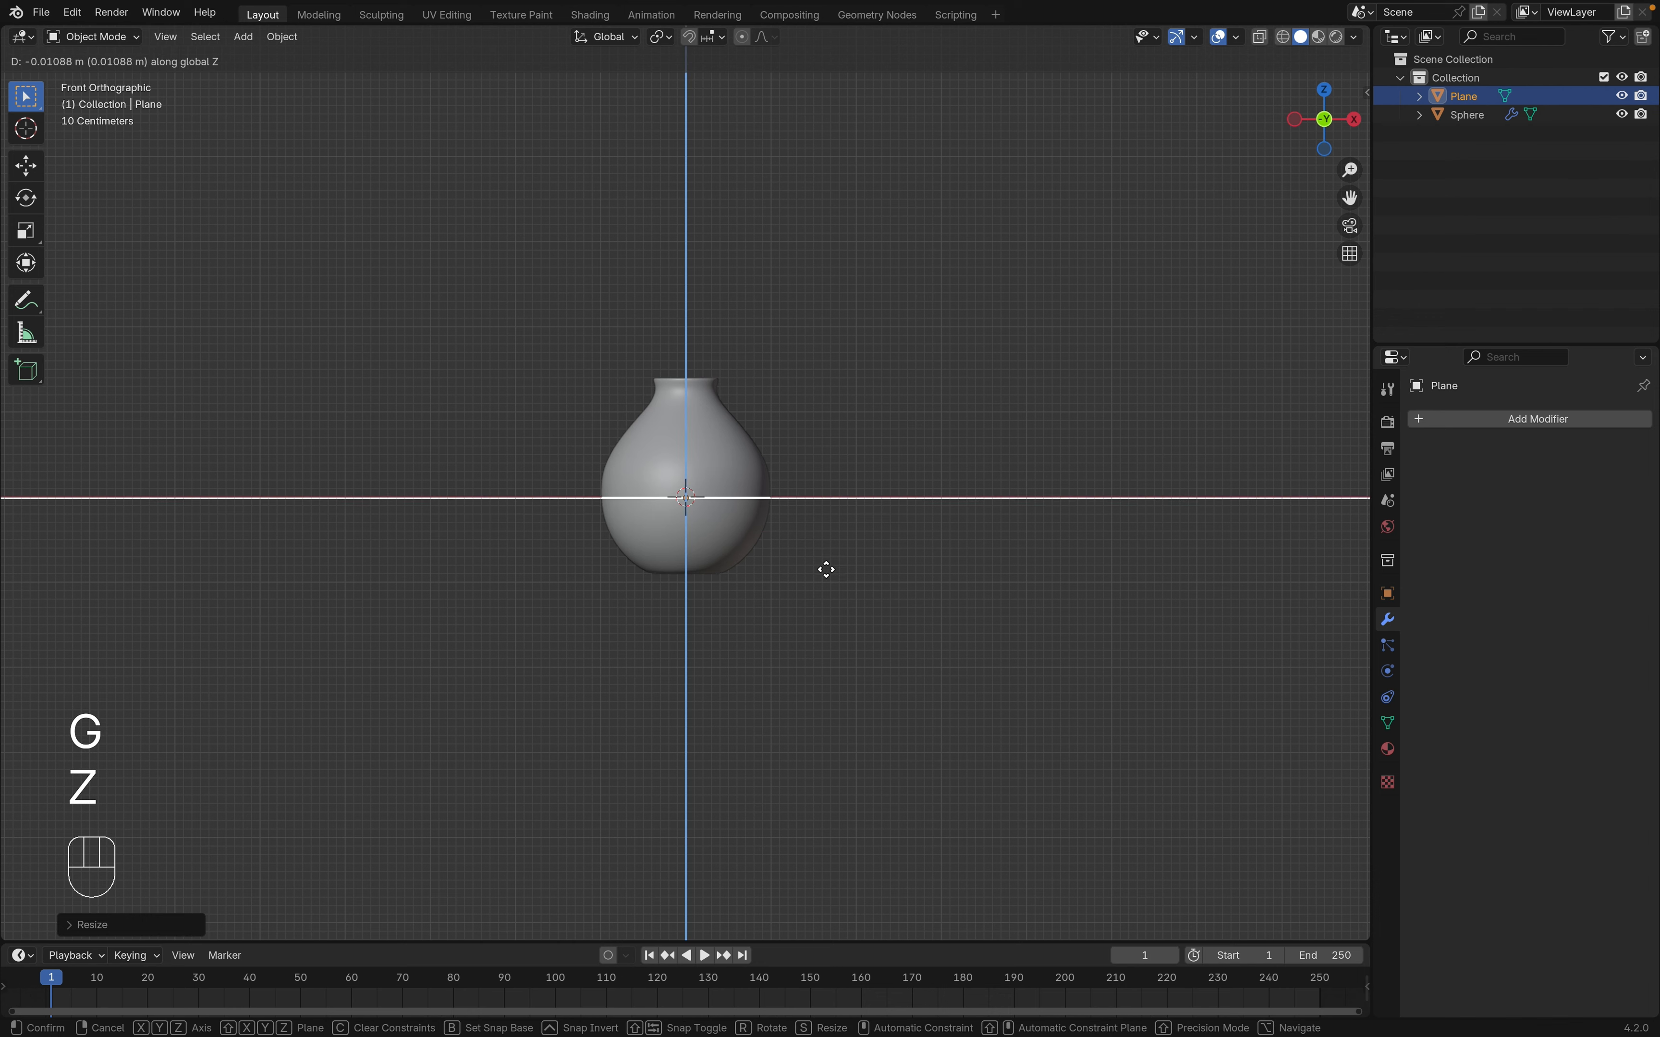
pyautogui.click(830, 646)
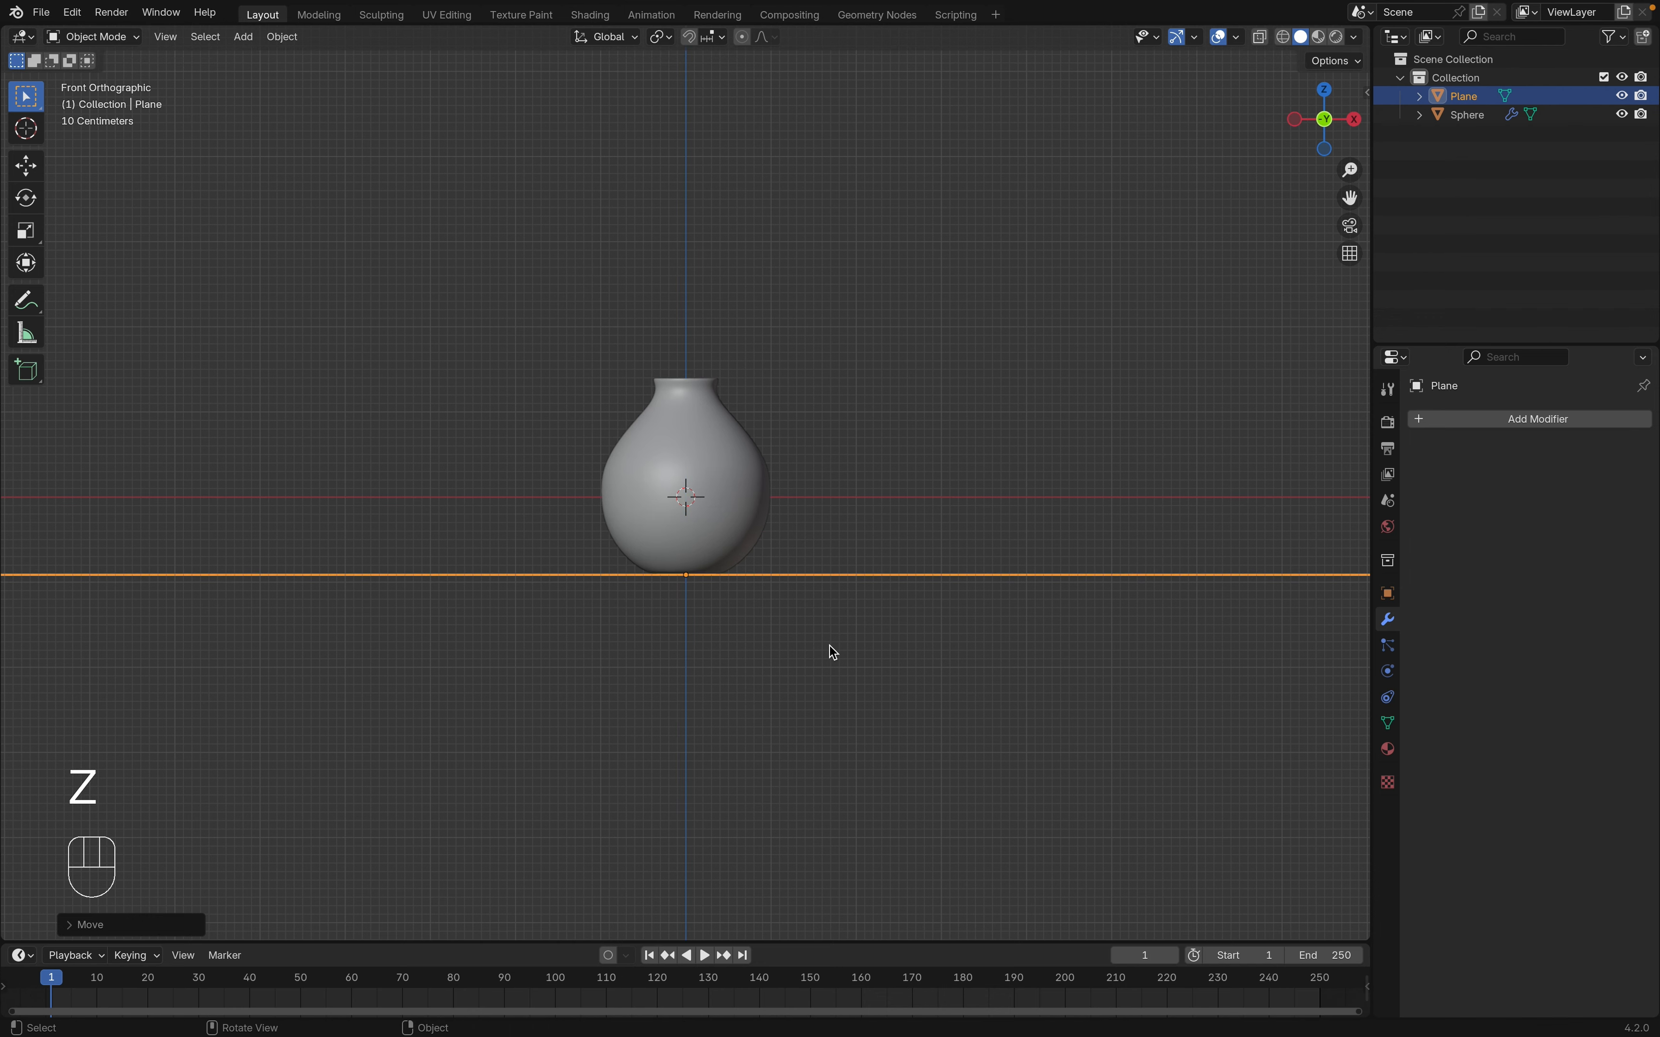
pyautogui.scroll(5, 830, 646)
pyautogui.scroll(-5, 830, 647)
pyautogui.scroll(-3, 830, 647)
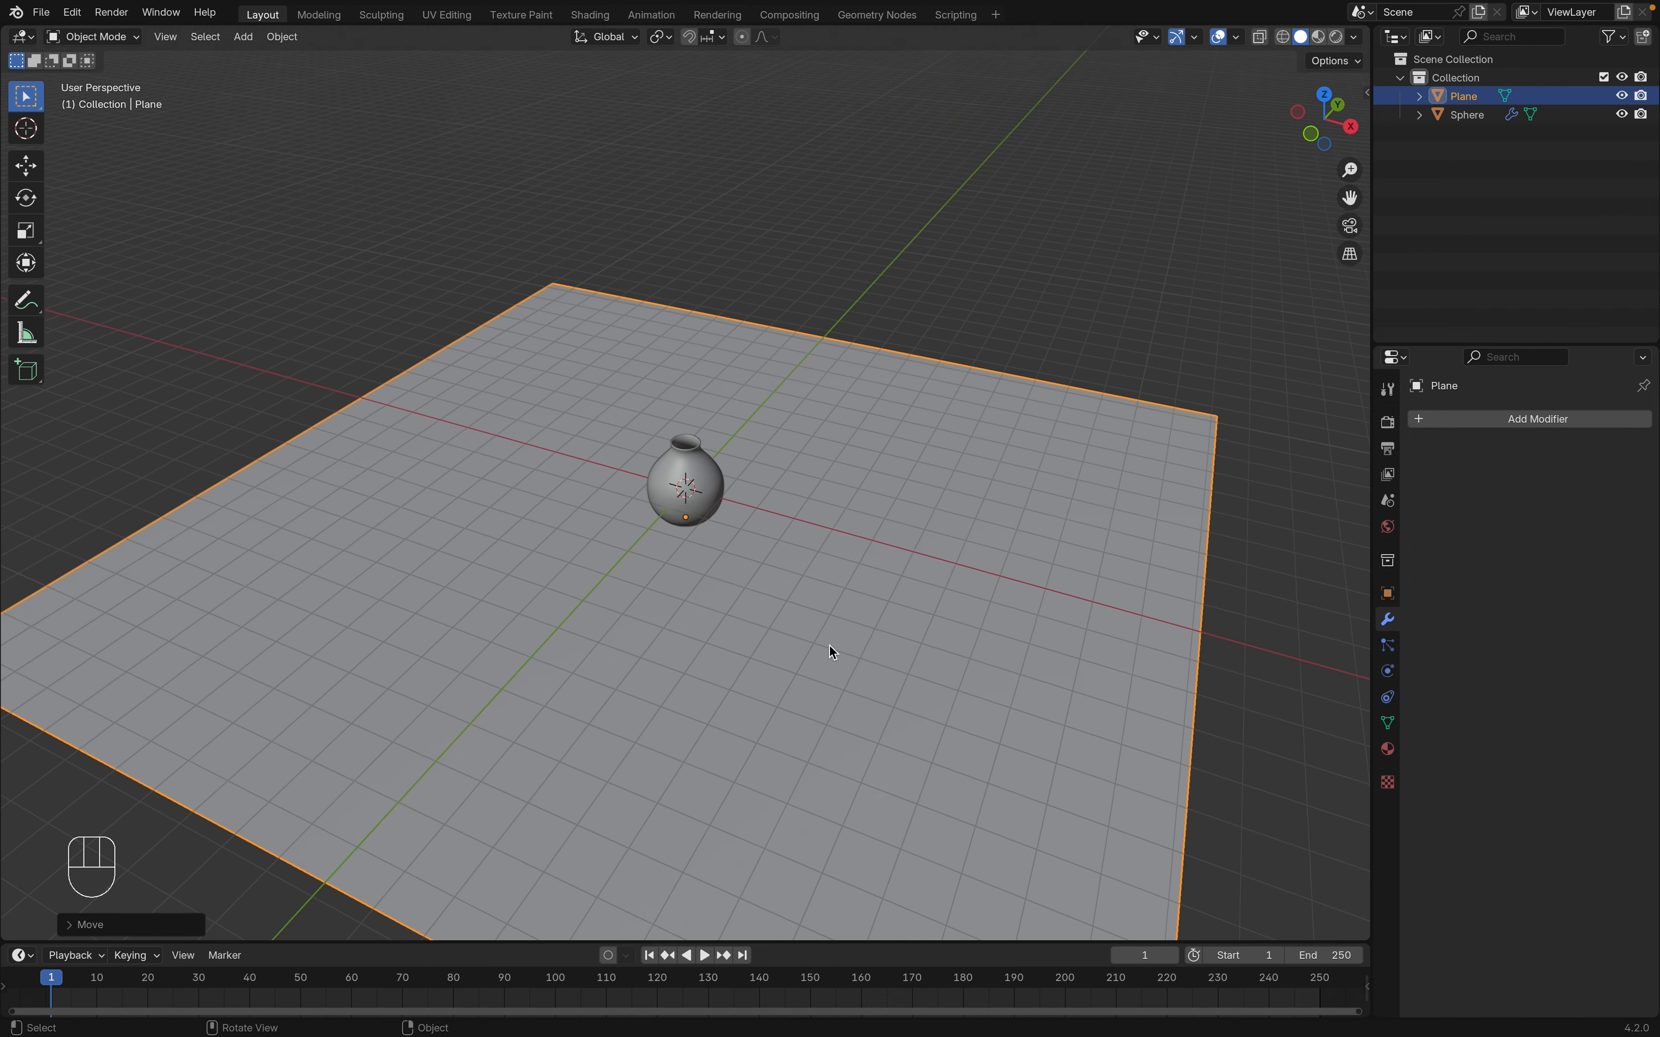
pyautogui.click(1247, 524)
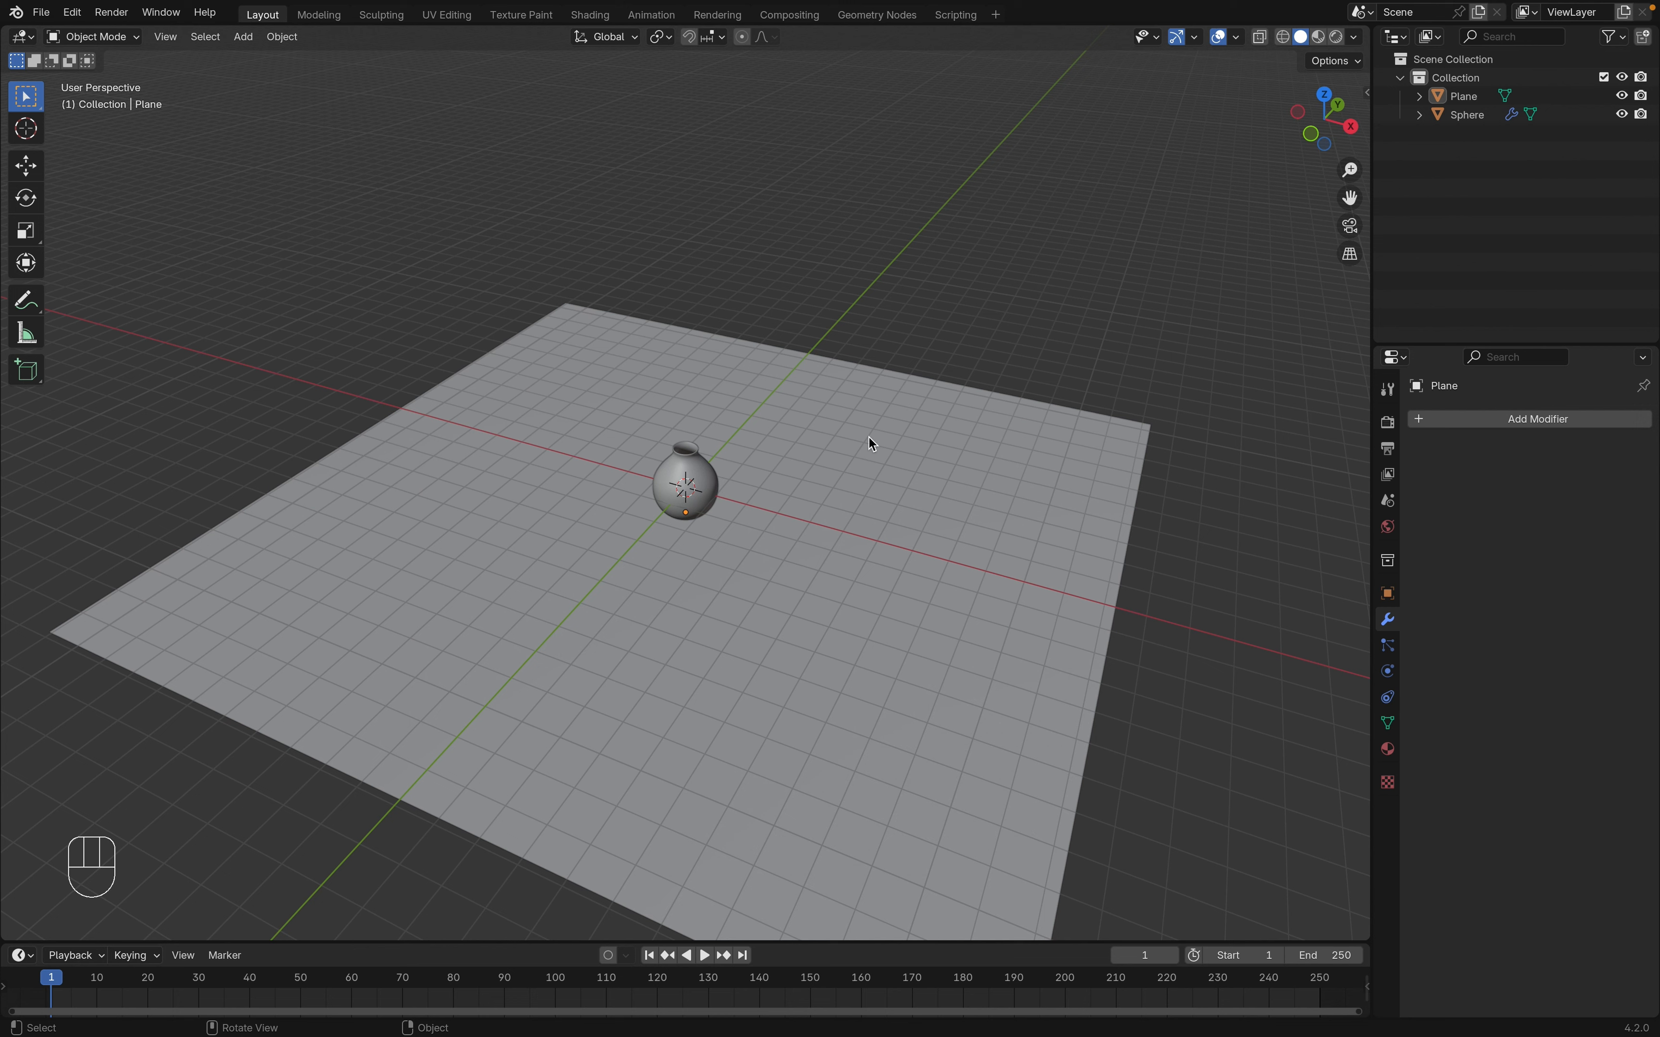
# Duplicate the floor plane in place and rotate the copy 90° about the global X axis
pyautogui.click(868, 455)
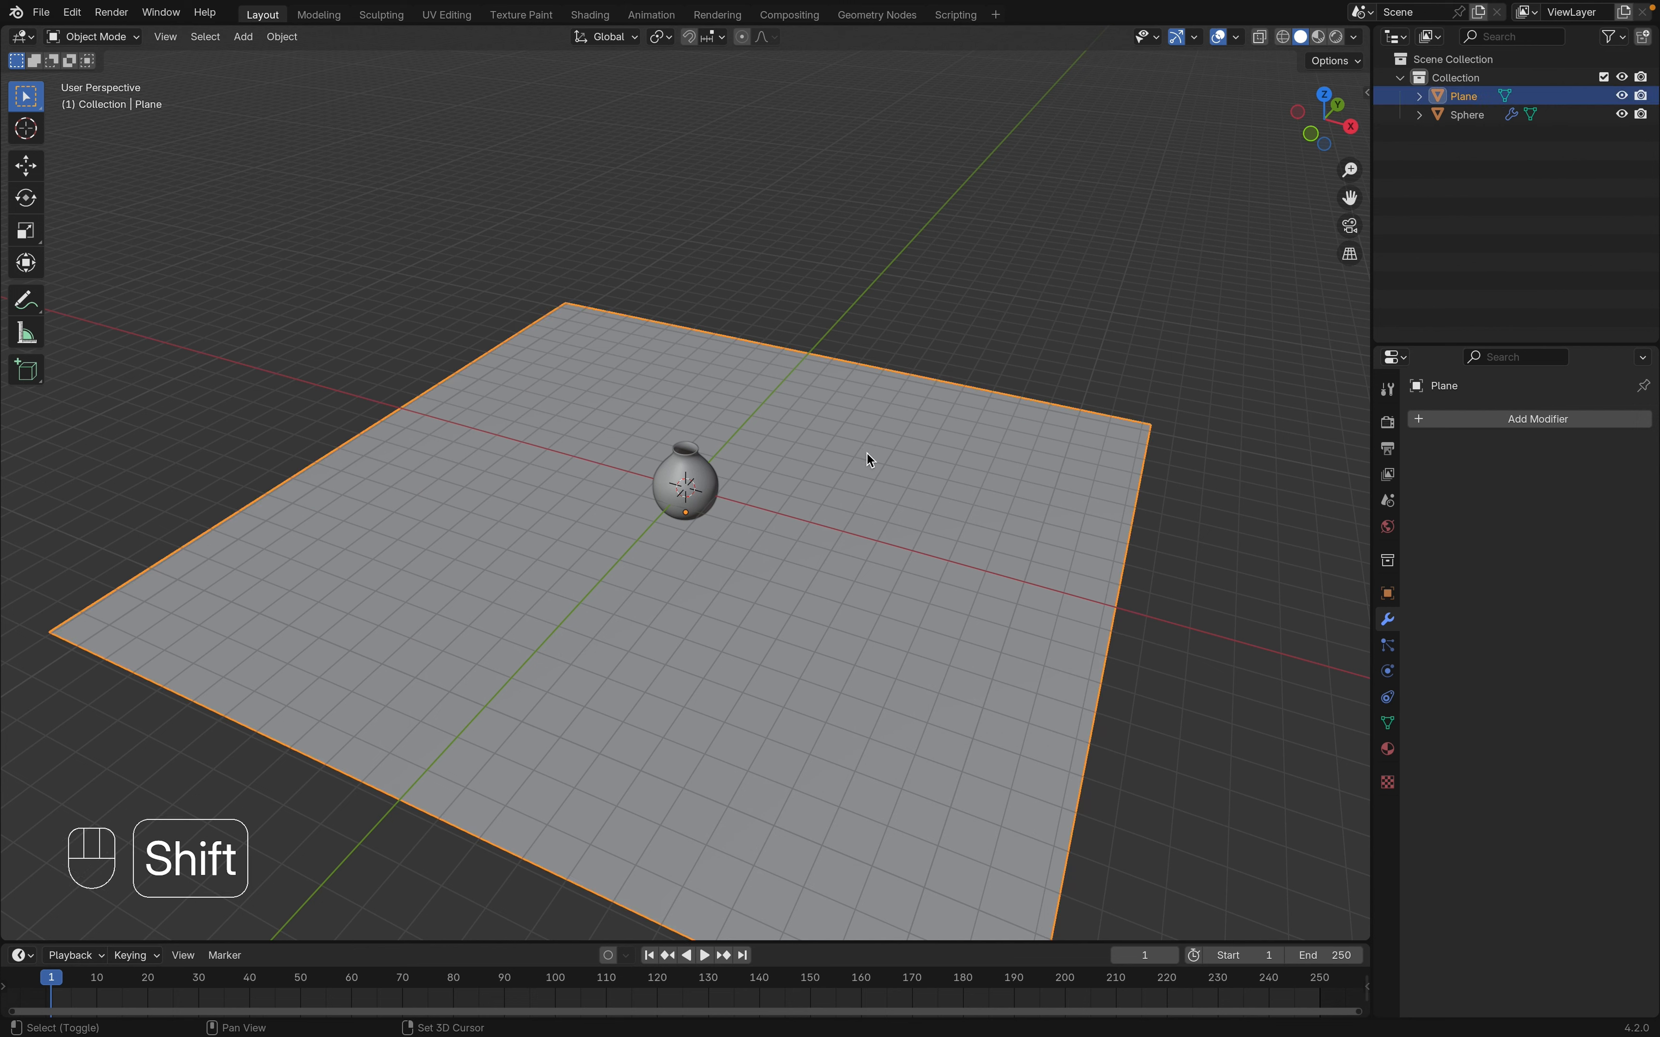
pyautogui.hotkey('shift', 'd')
pyautogui.press('Return')
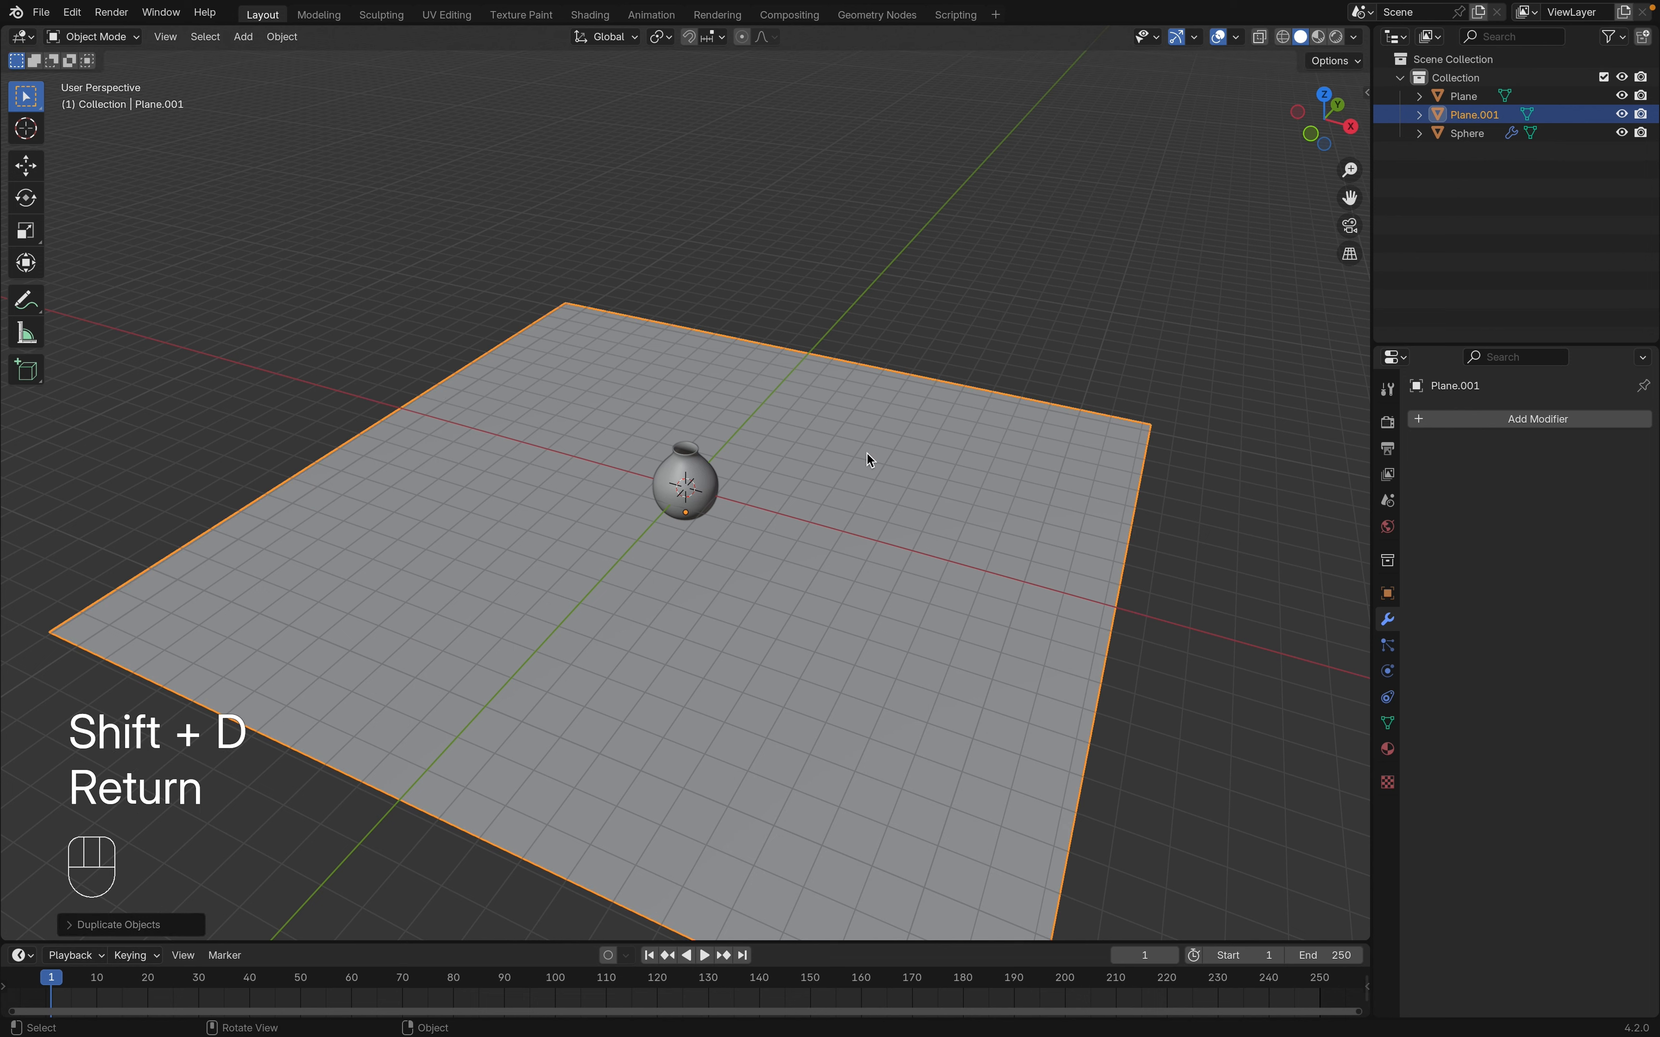
pyautogui.press('r')
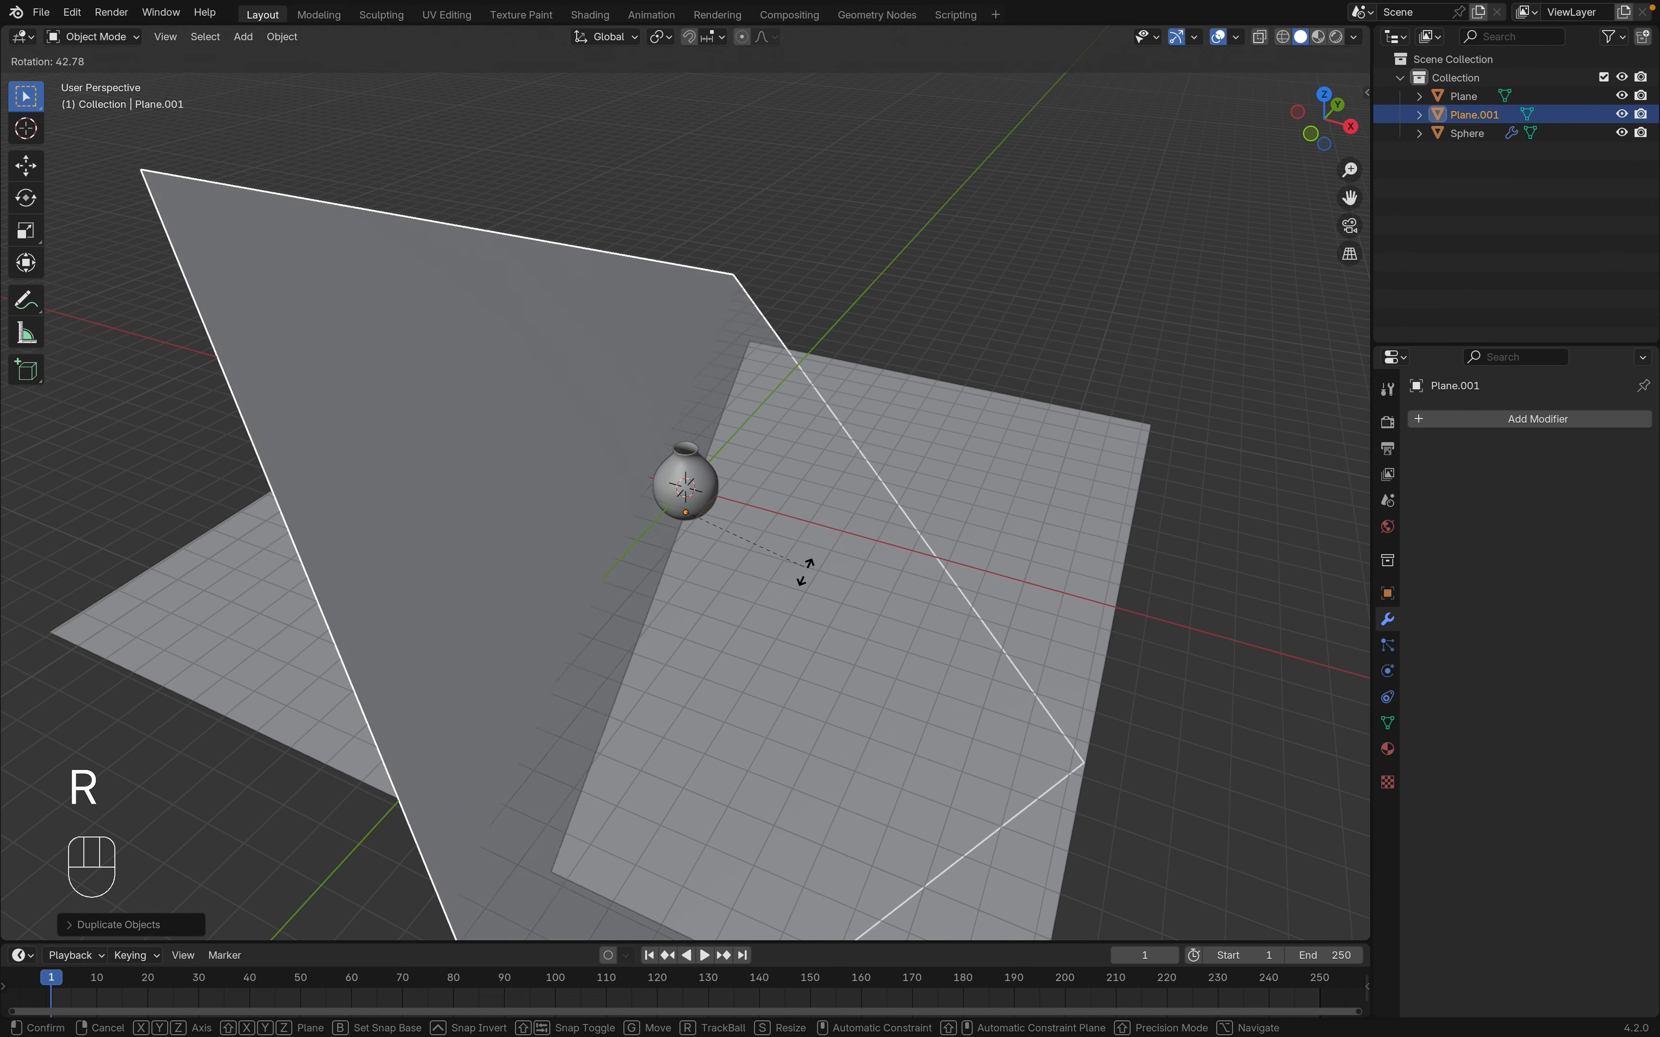
pyautogui.rightClick(844, 502)
pyautogui.press('r')
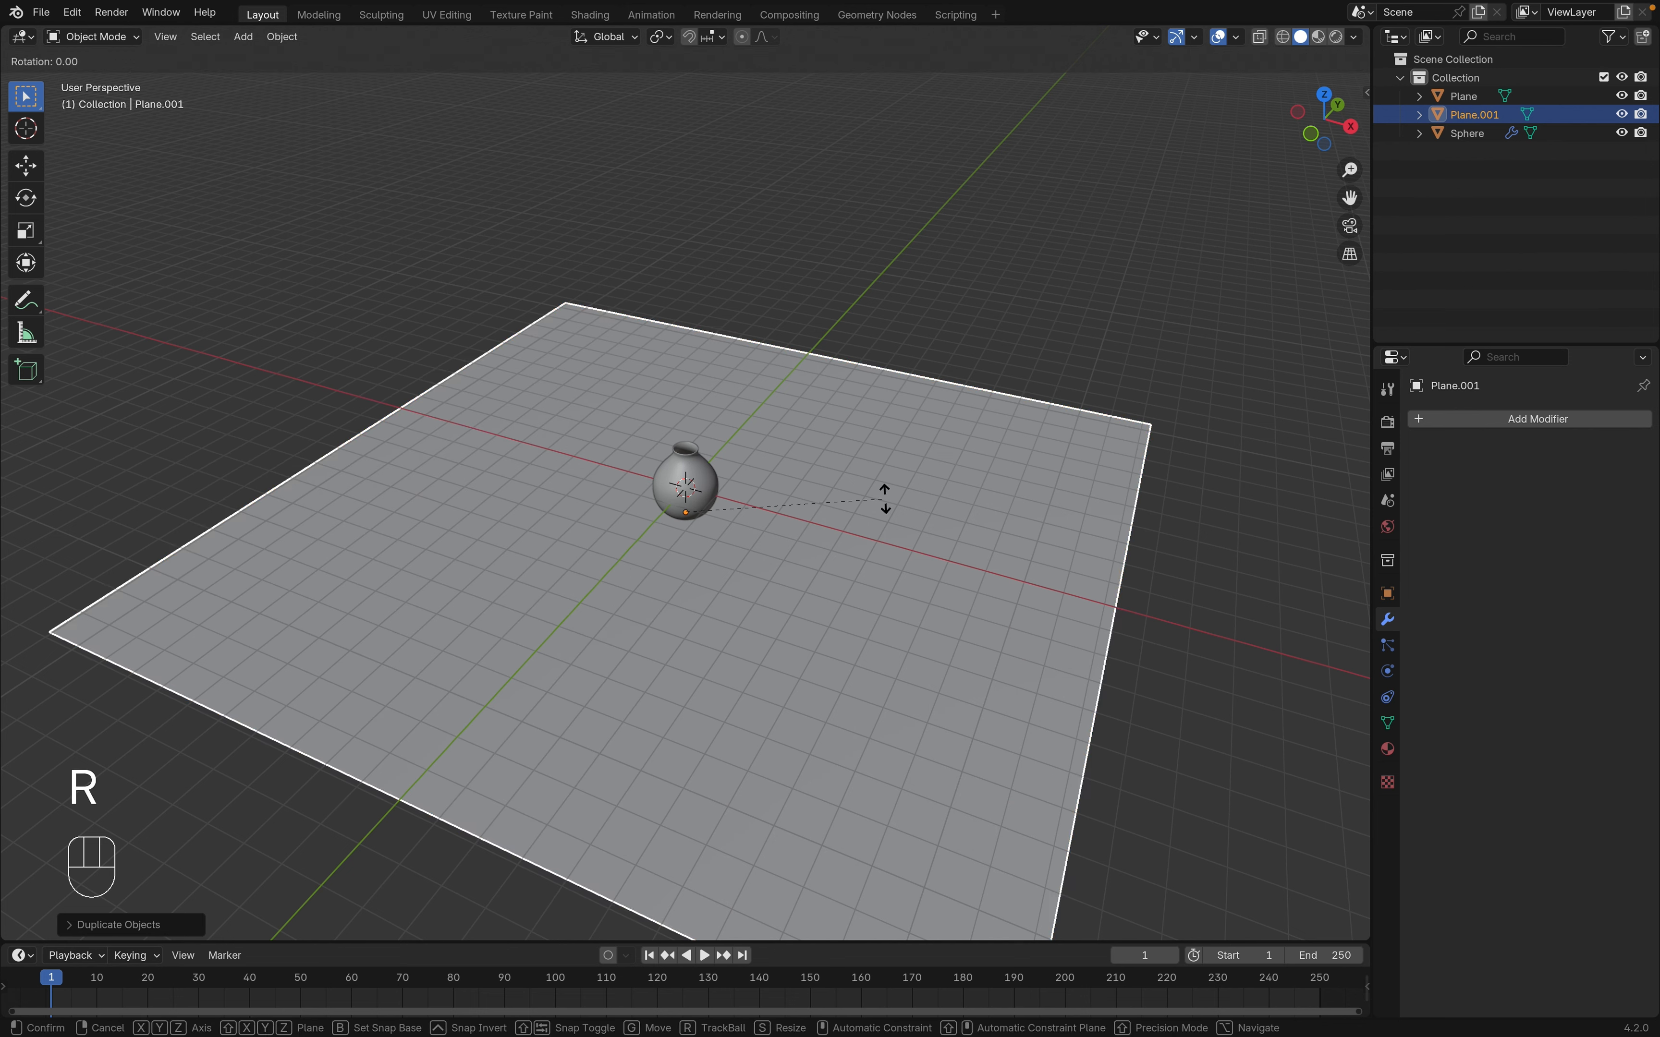
pyautogui.press('x')
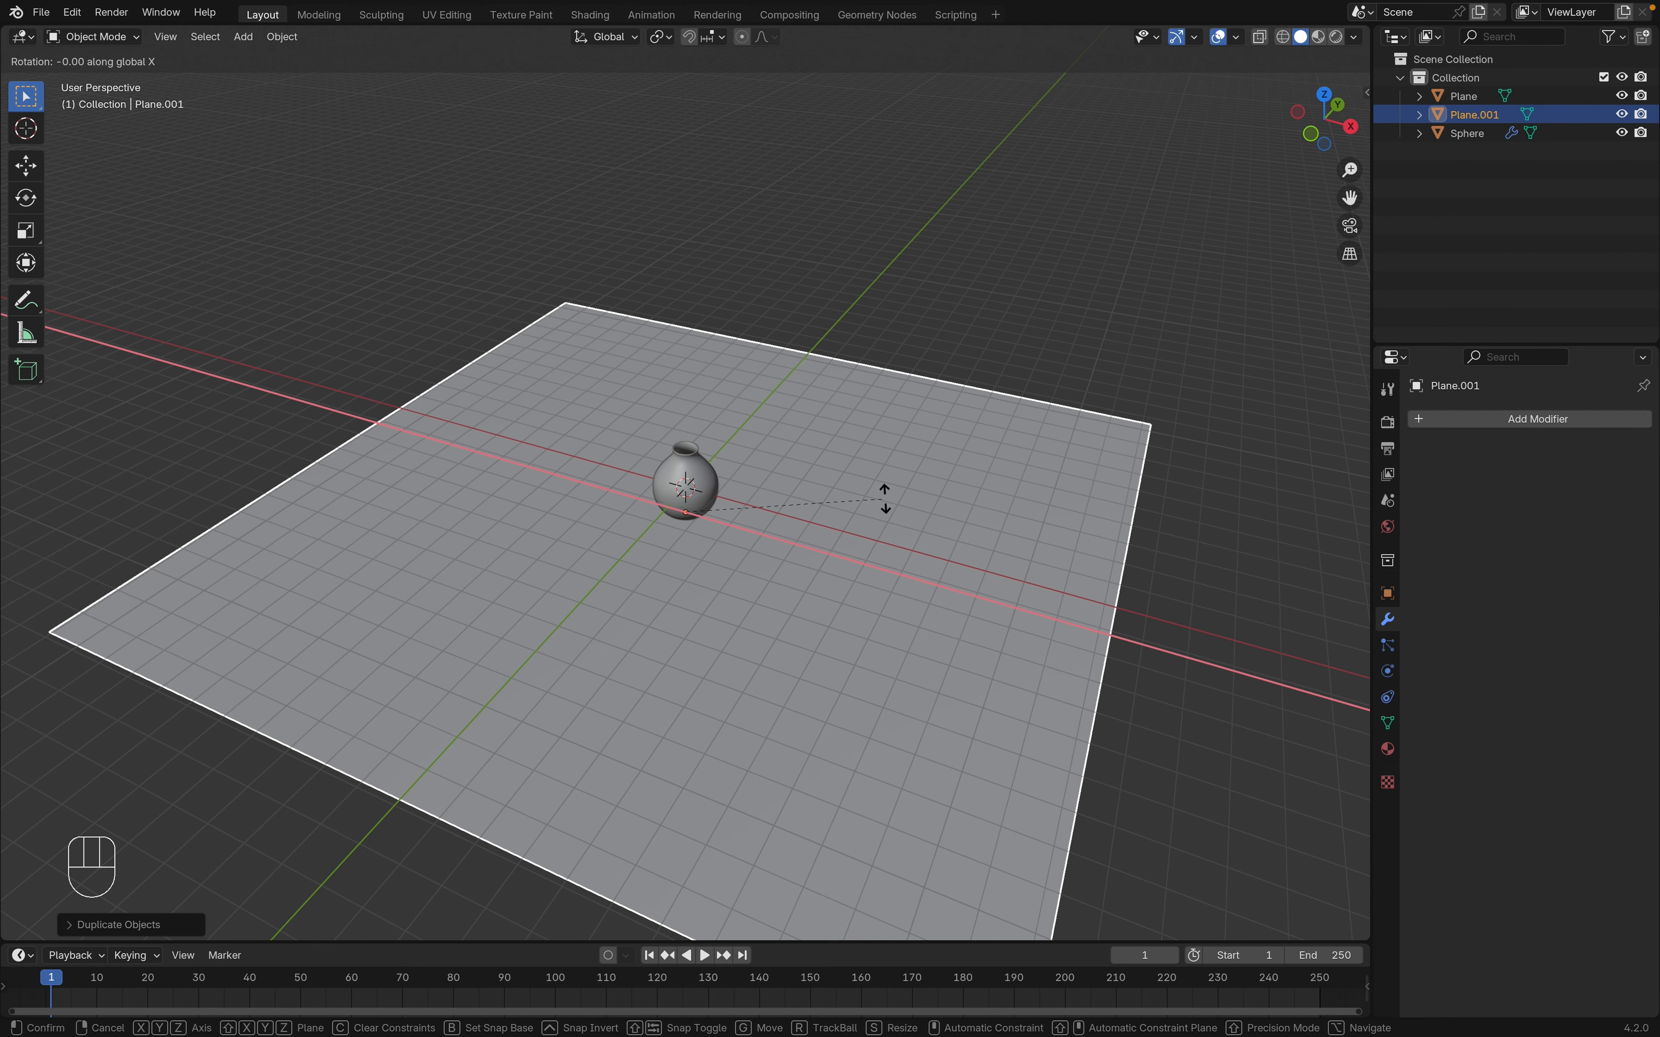
pyautogui.write('90')
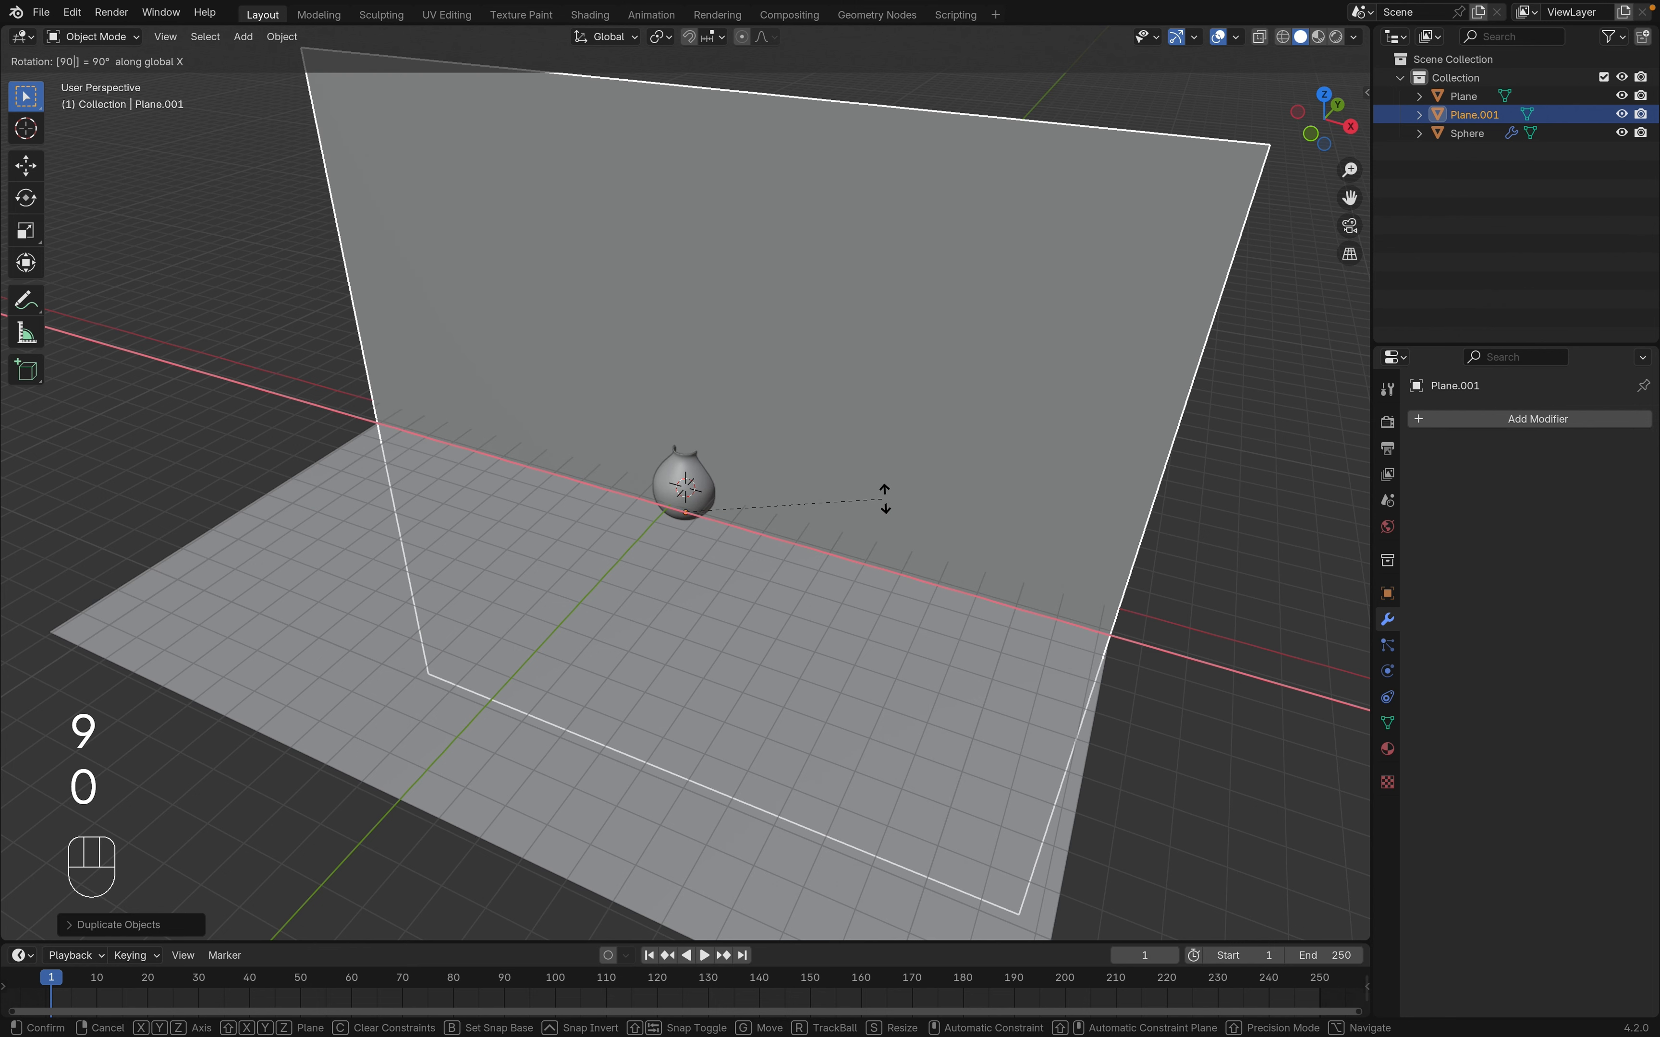
pyautogui.press('Return')
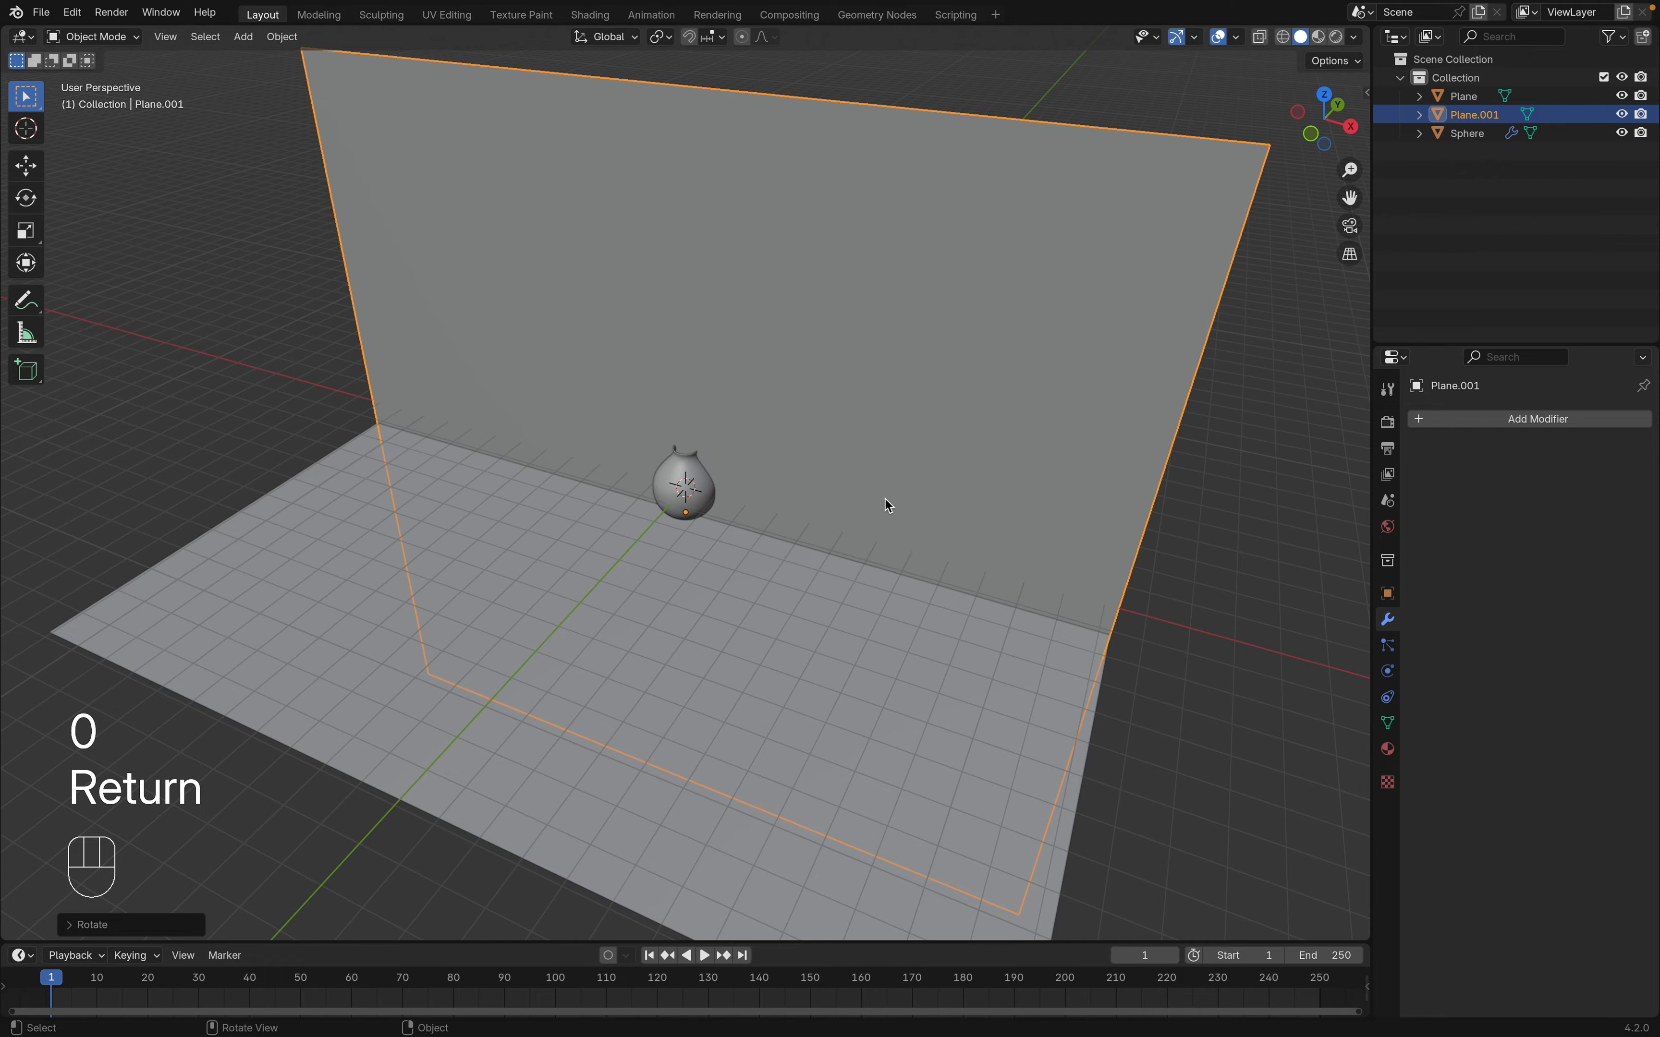
# Move the upright plane about 11.68 m along Y to the floor's rear edge behind the vase
pyautogui.moveTo(885, 500); pyautogui.dragTo(885, 499, button='middle')
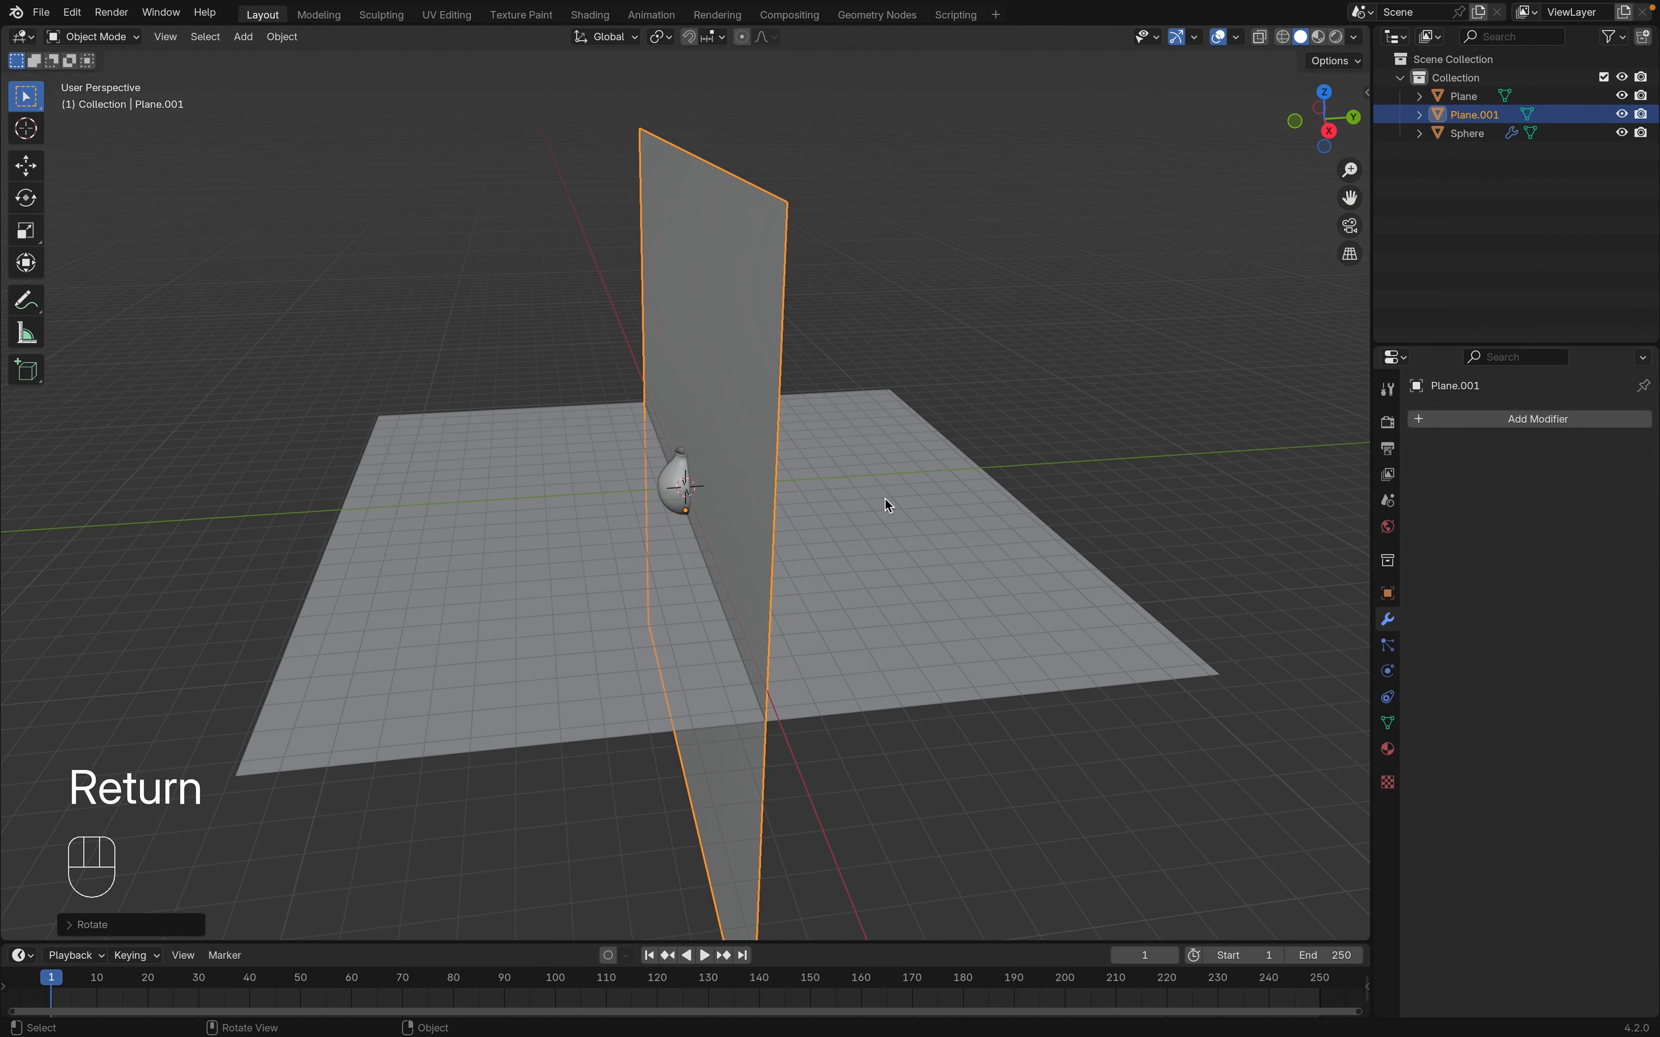
pyautogui.press('g')
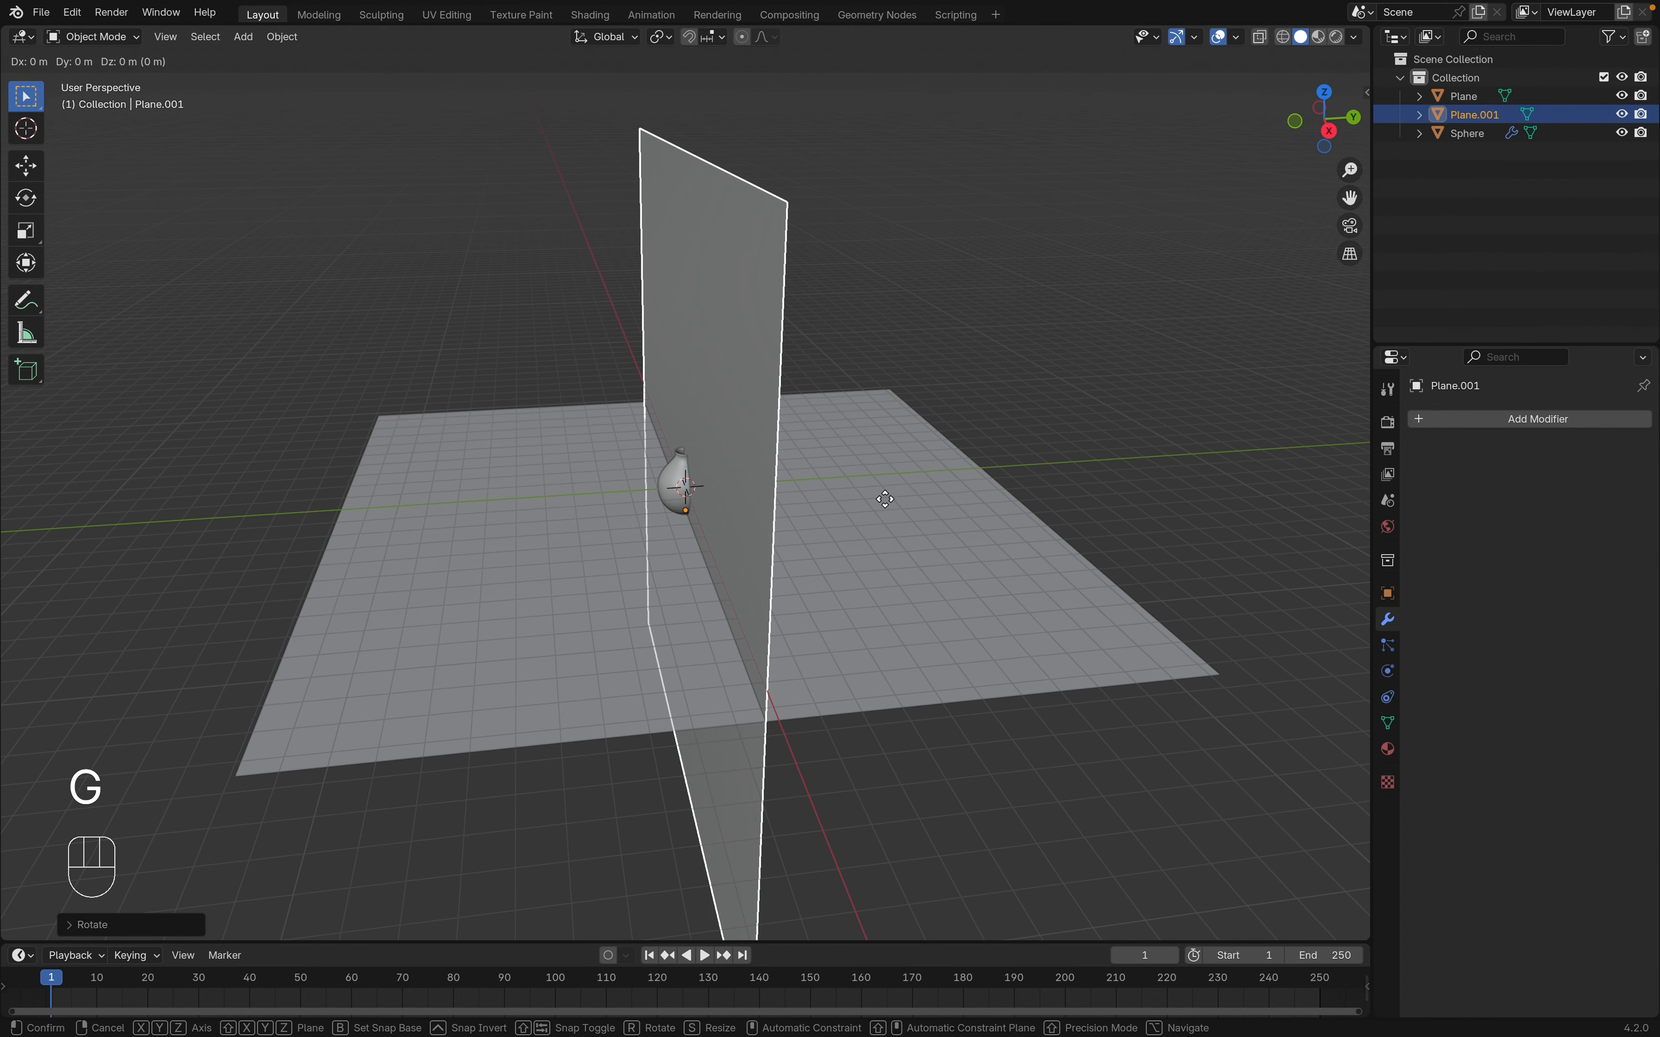
pyautogui.press('y')
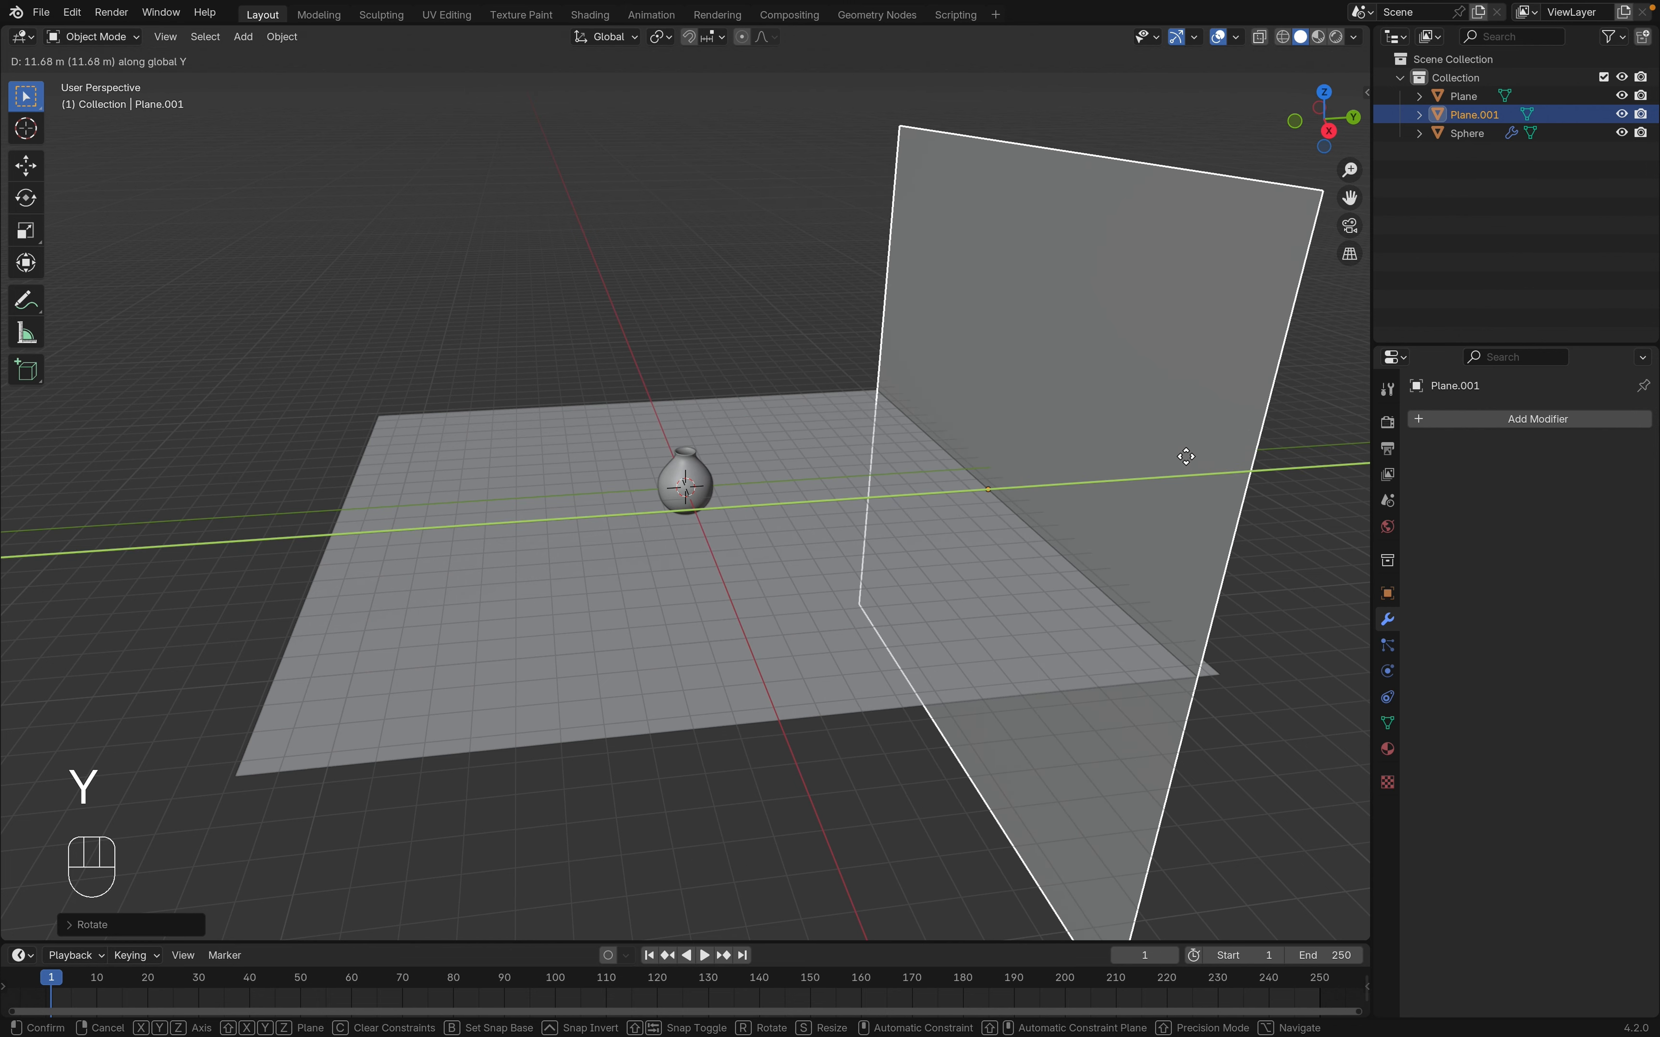
pyautogui.click(1187, 456)
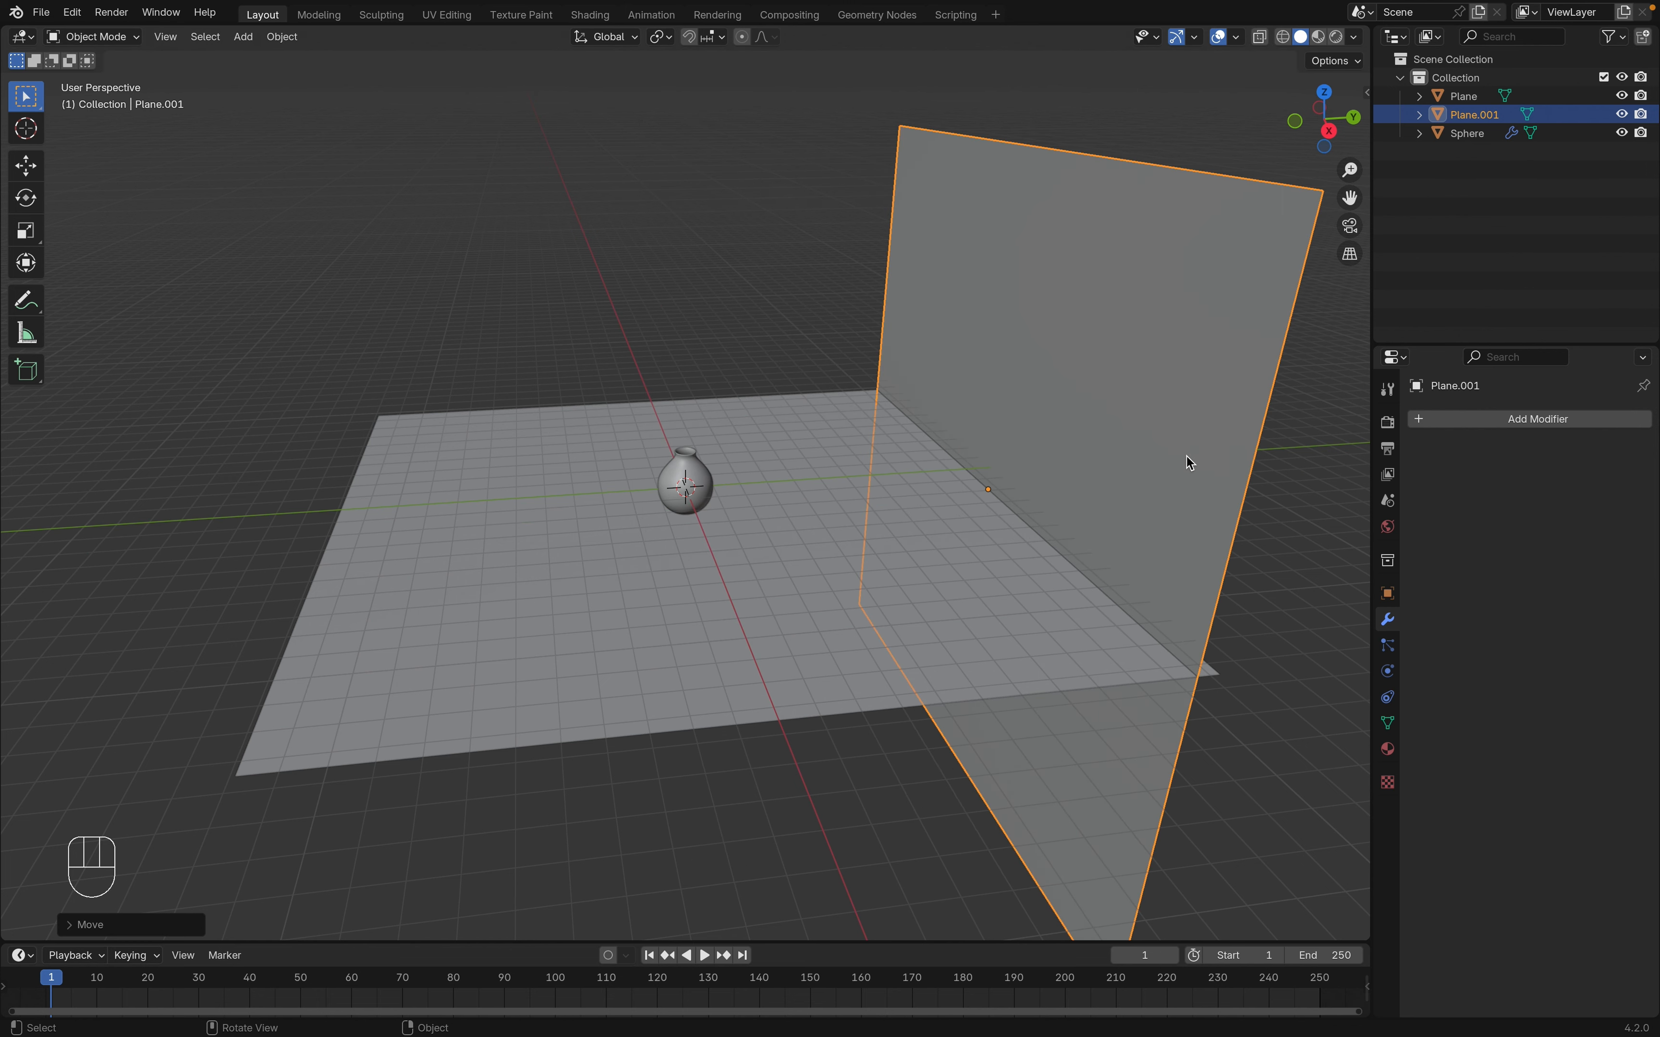
# Raise the upright plane along Z until its lower edge meets the floor, and deselect it
pyautogui.press('g')
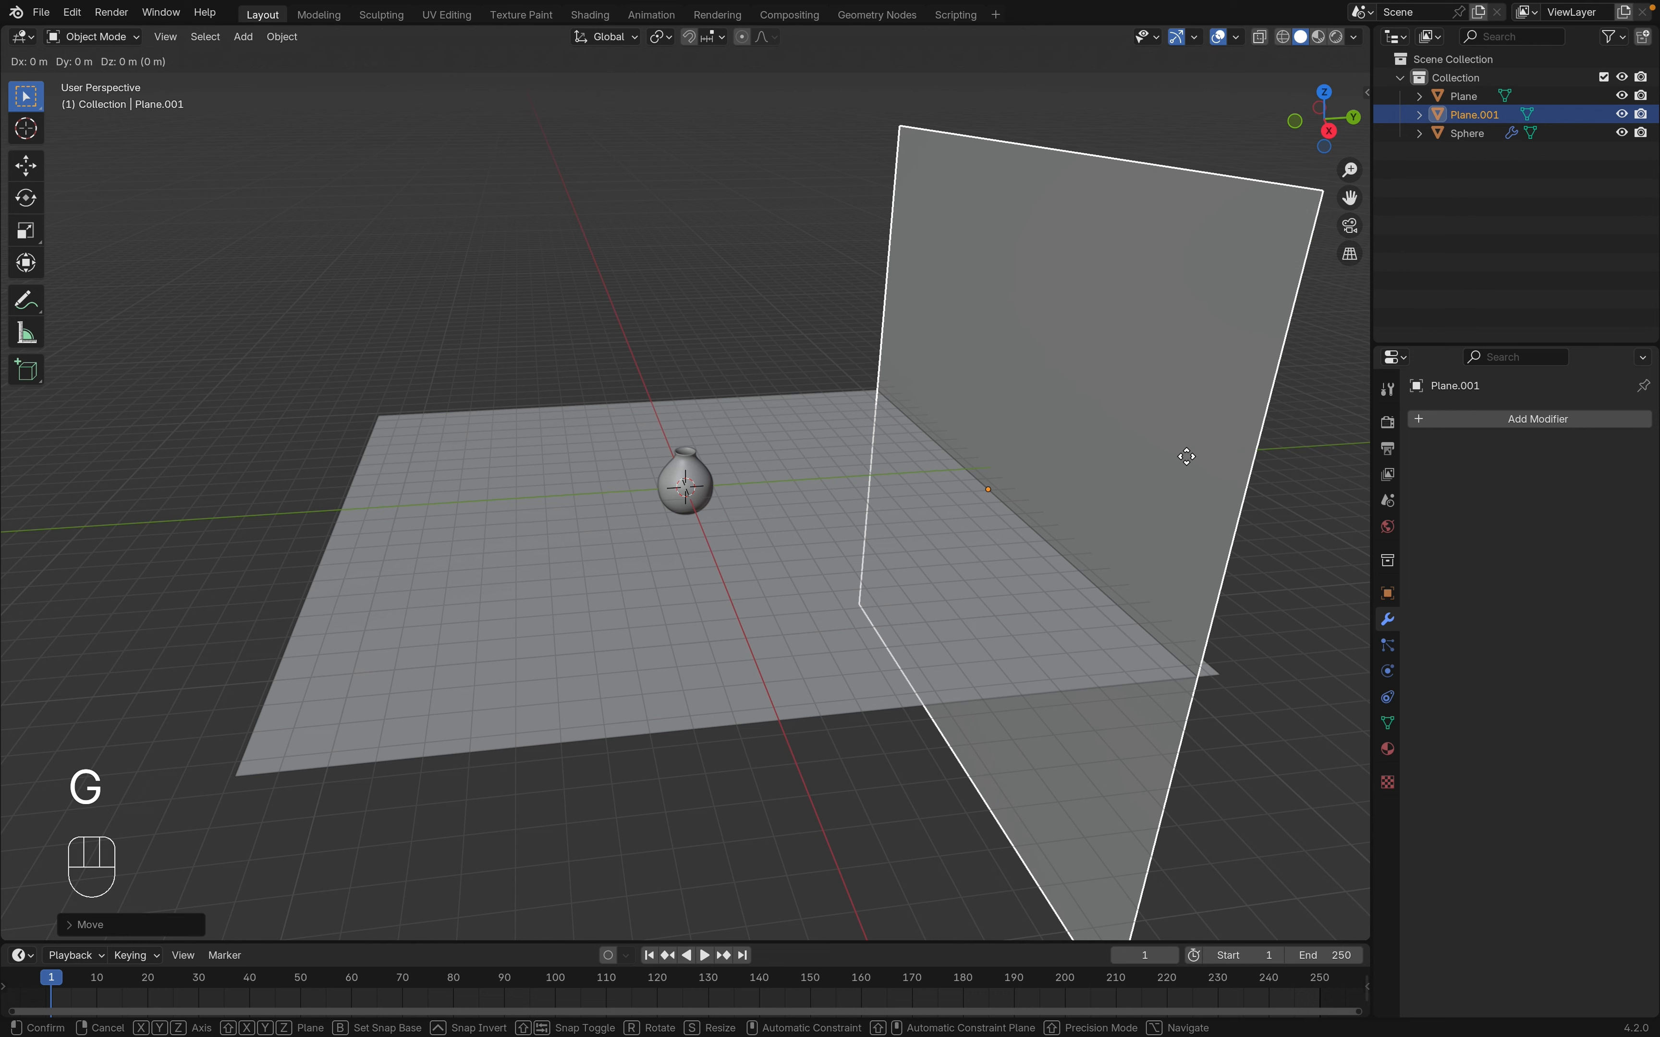
pyautogui.press('z')
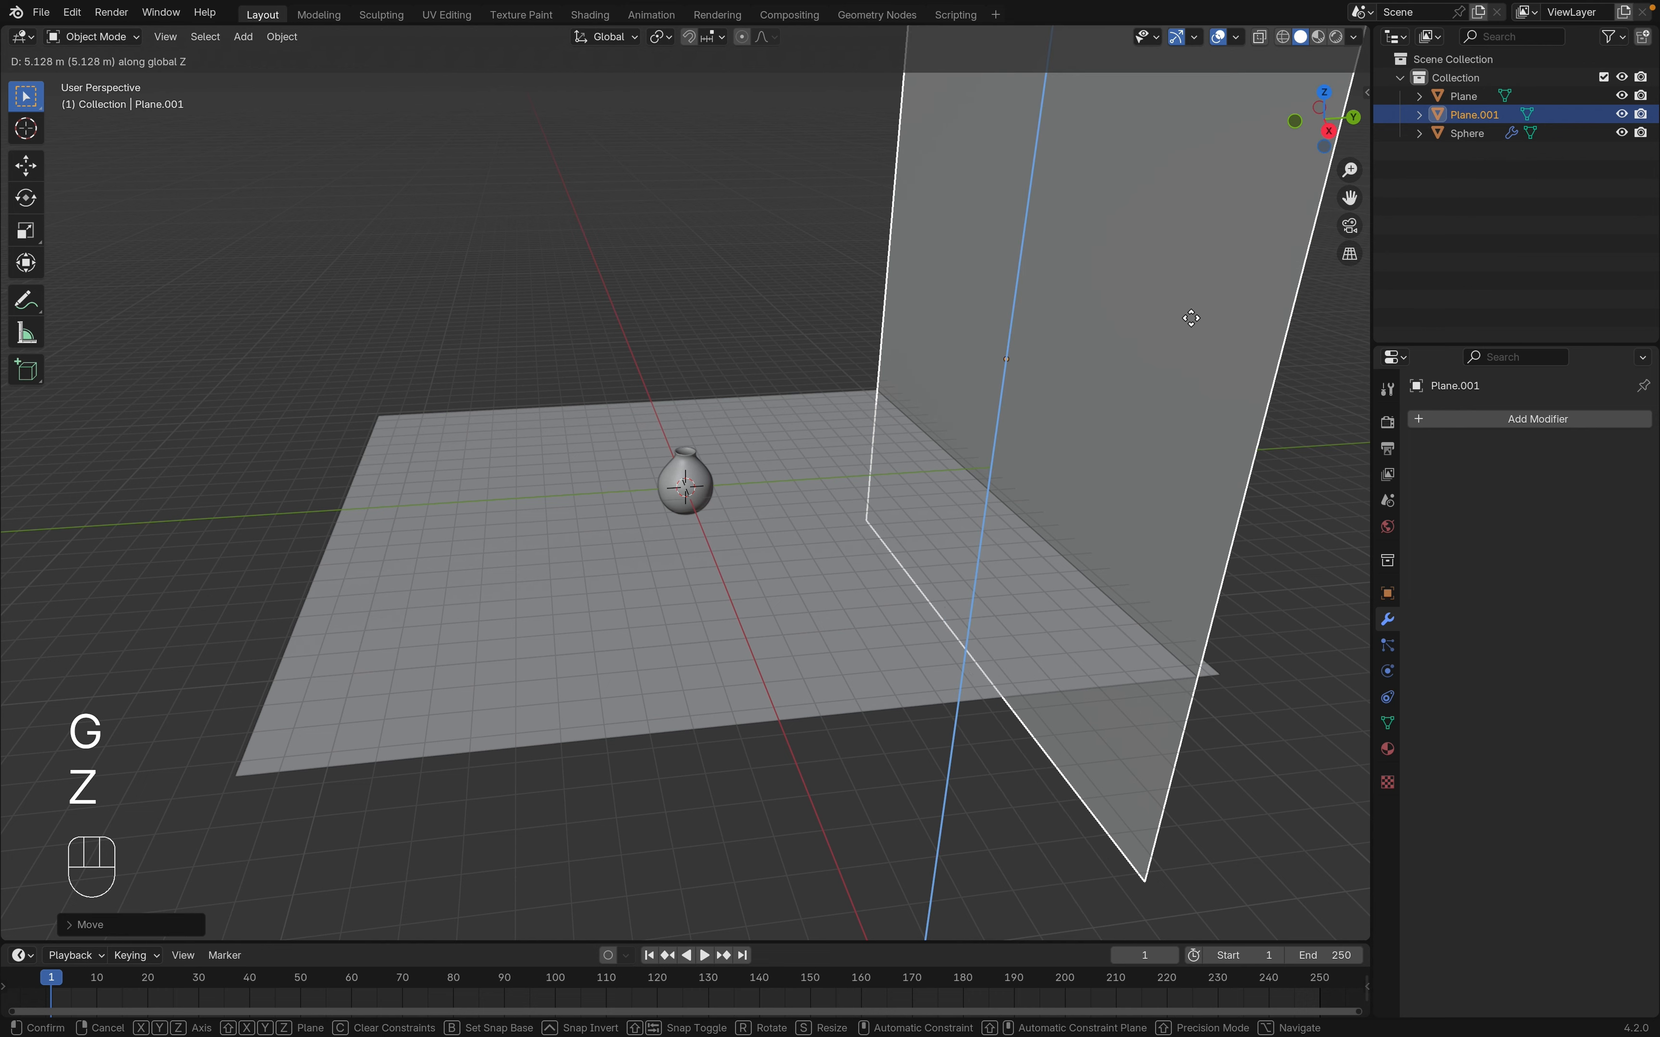
pyautogui.click(1196, 127)
pyautogui.hscroll(-10, 1030, 624)
pyautogui.click(1099, 600)
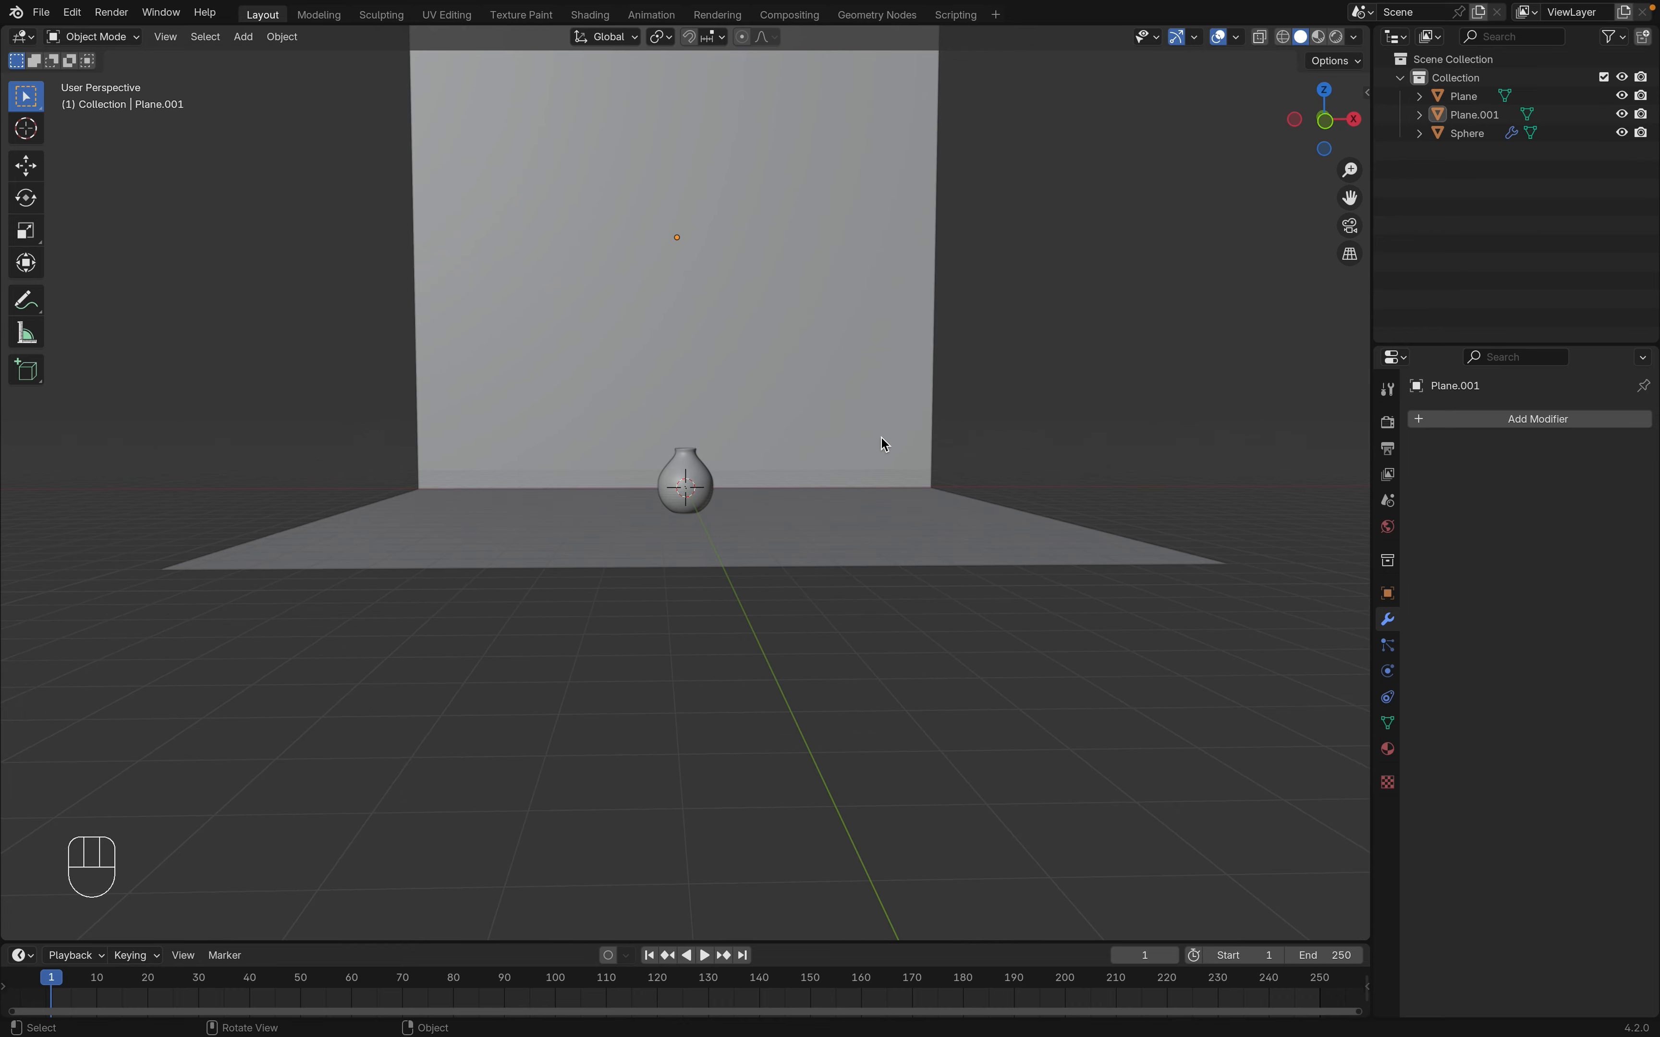
# Add a camera to the scene at the origin
pyautogui.scroll(5, 868, 437)
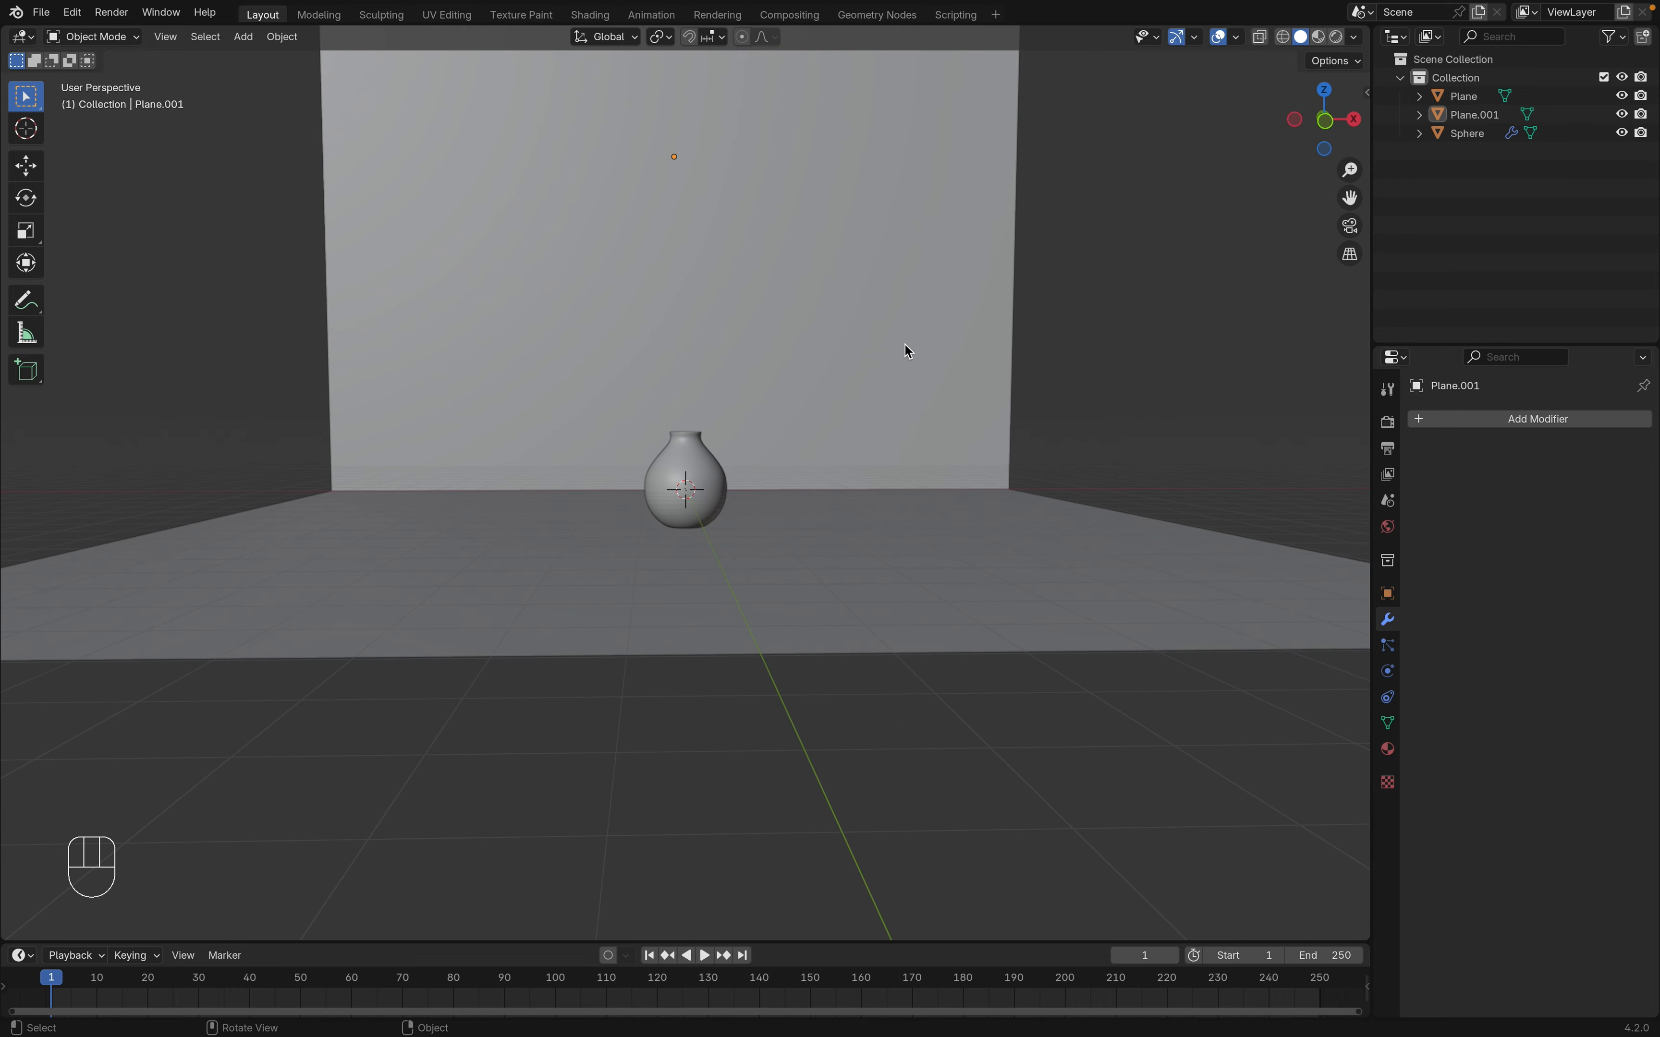
pyautogui.click(895, 262)
pyautogui.click(1166, 378)
pyautogui.hscroll(10, 777, 448)
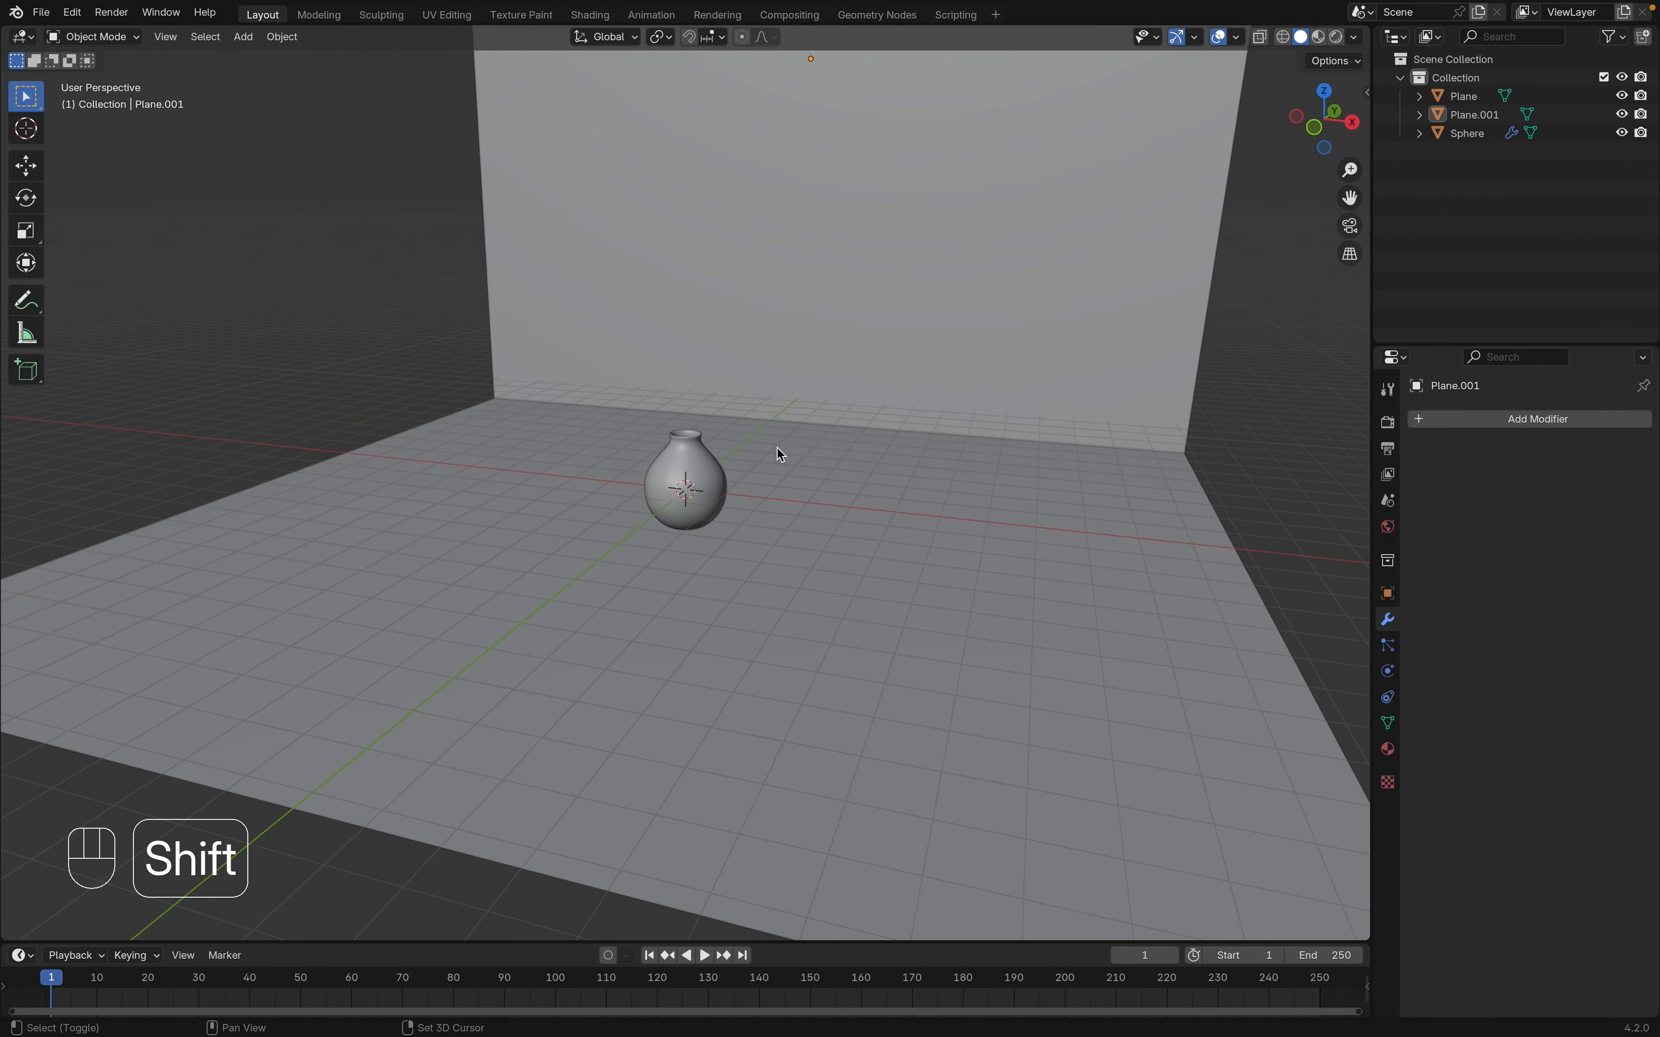
pyautogui.hotkey('shift', 'a')
pyautogui.moveTo(681, 496)
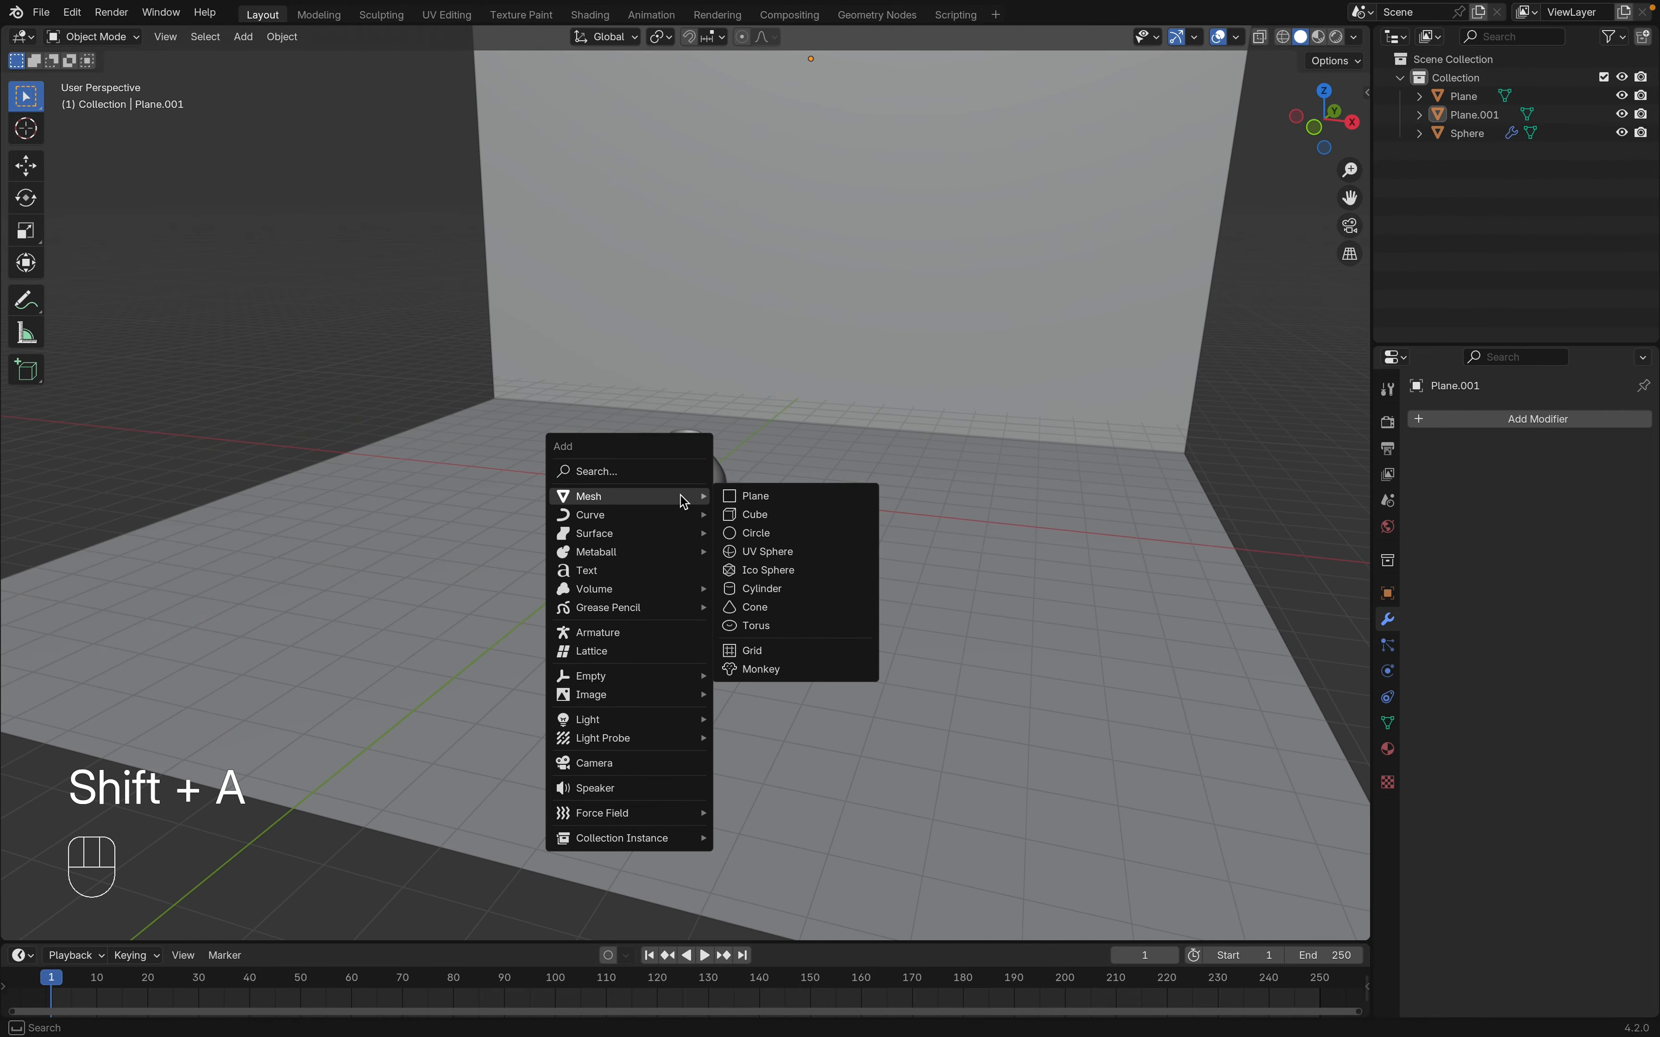
pyautogui.click(608, 766)
# Switch the viewport to look through the new camera
pyautogui.scroll(-10, 777, 487)
pyautogui.scroll(5, 777, 486)
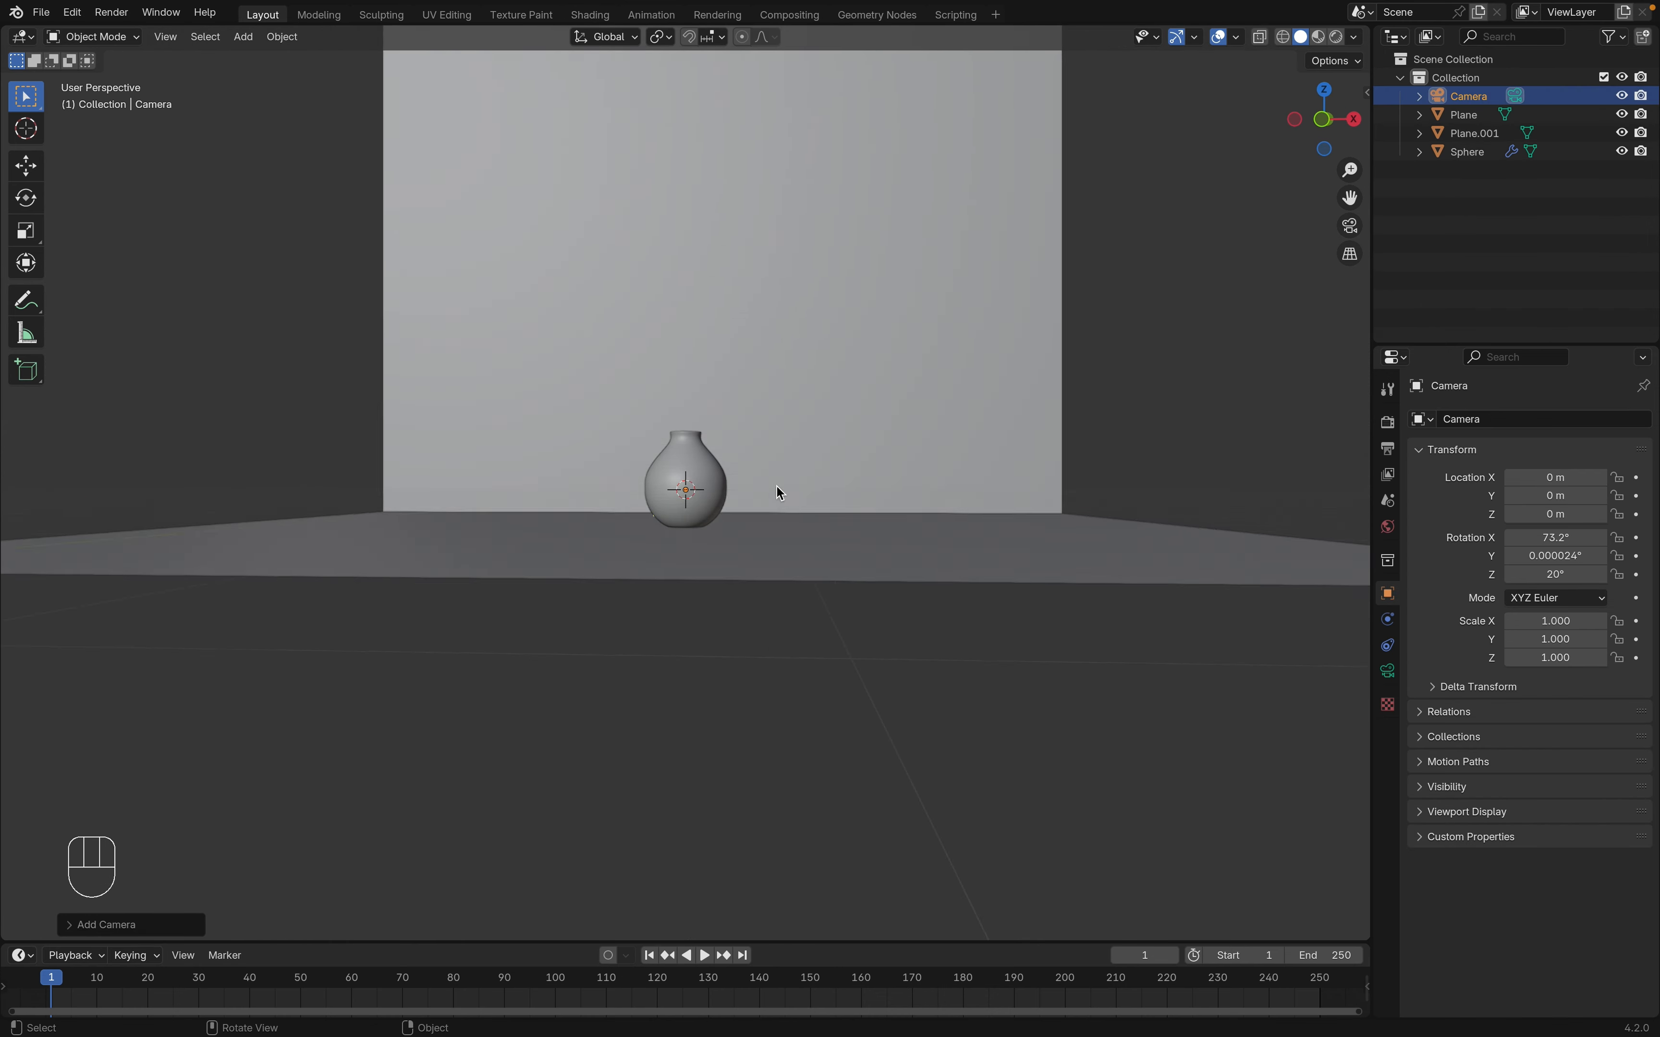
pyautogui.scroll(8, 777, 487)
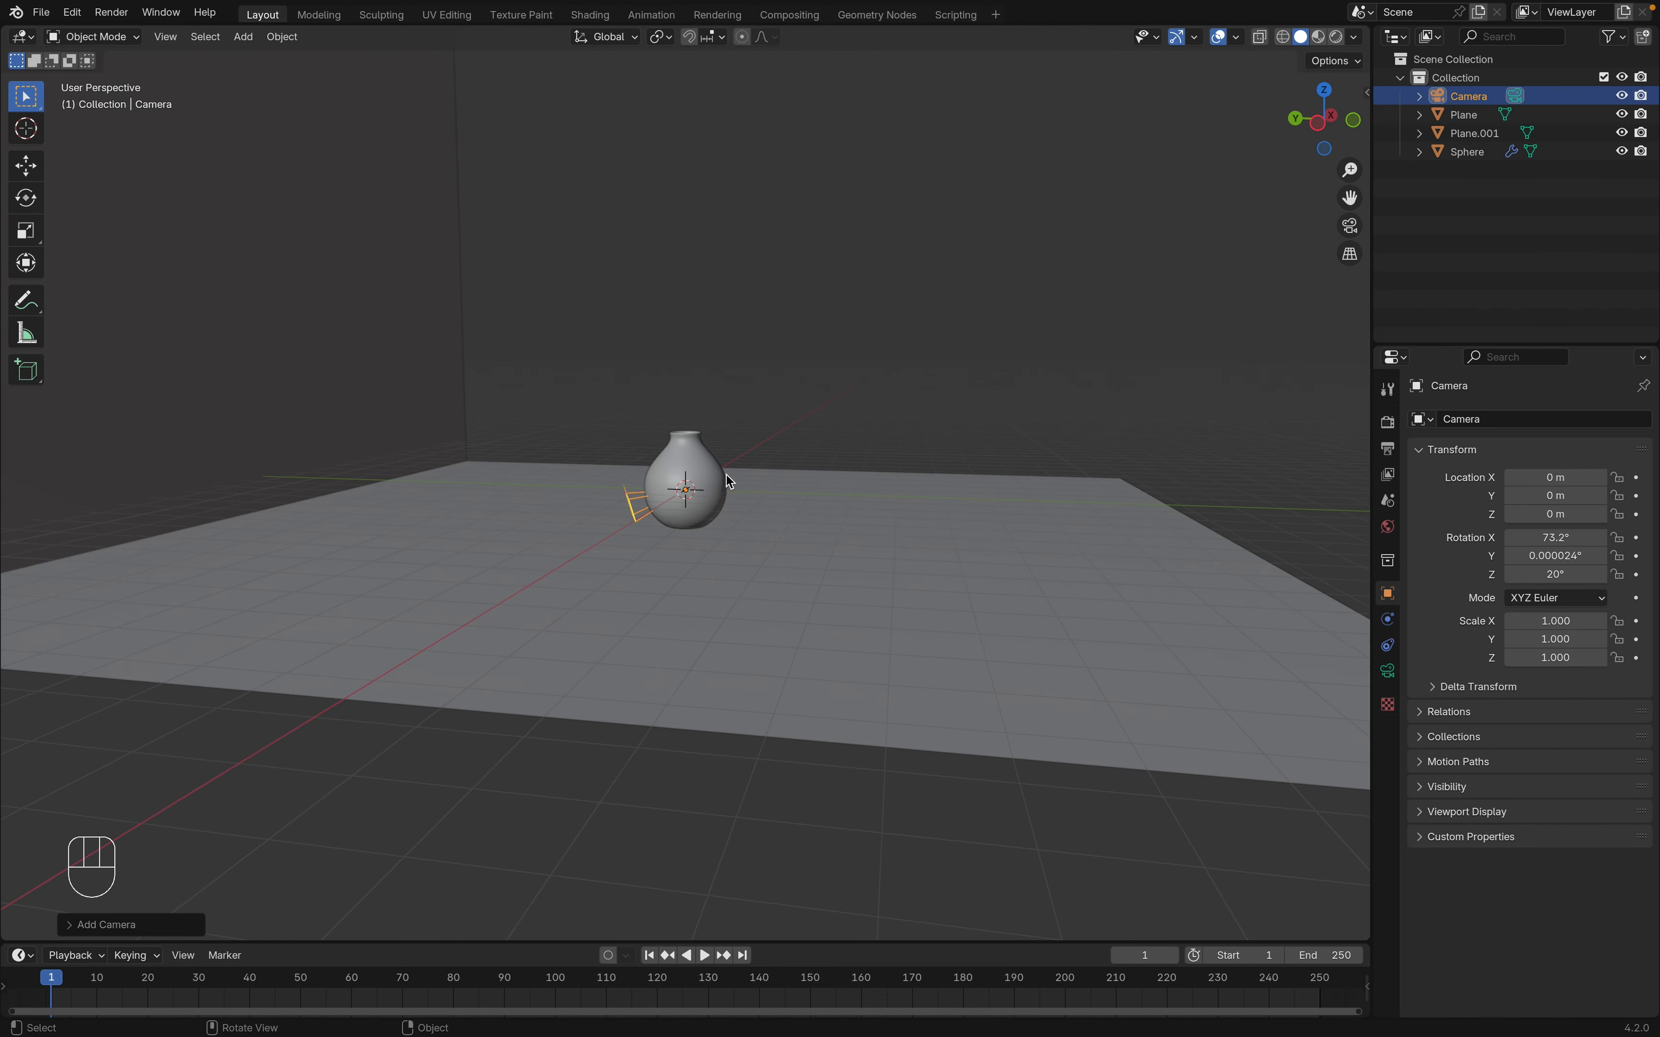
pyautogui.scroll(-8, 704, 498)
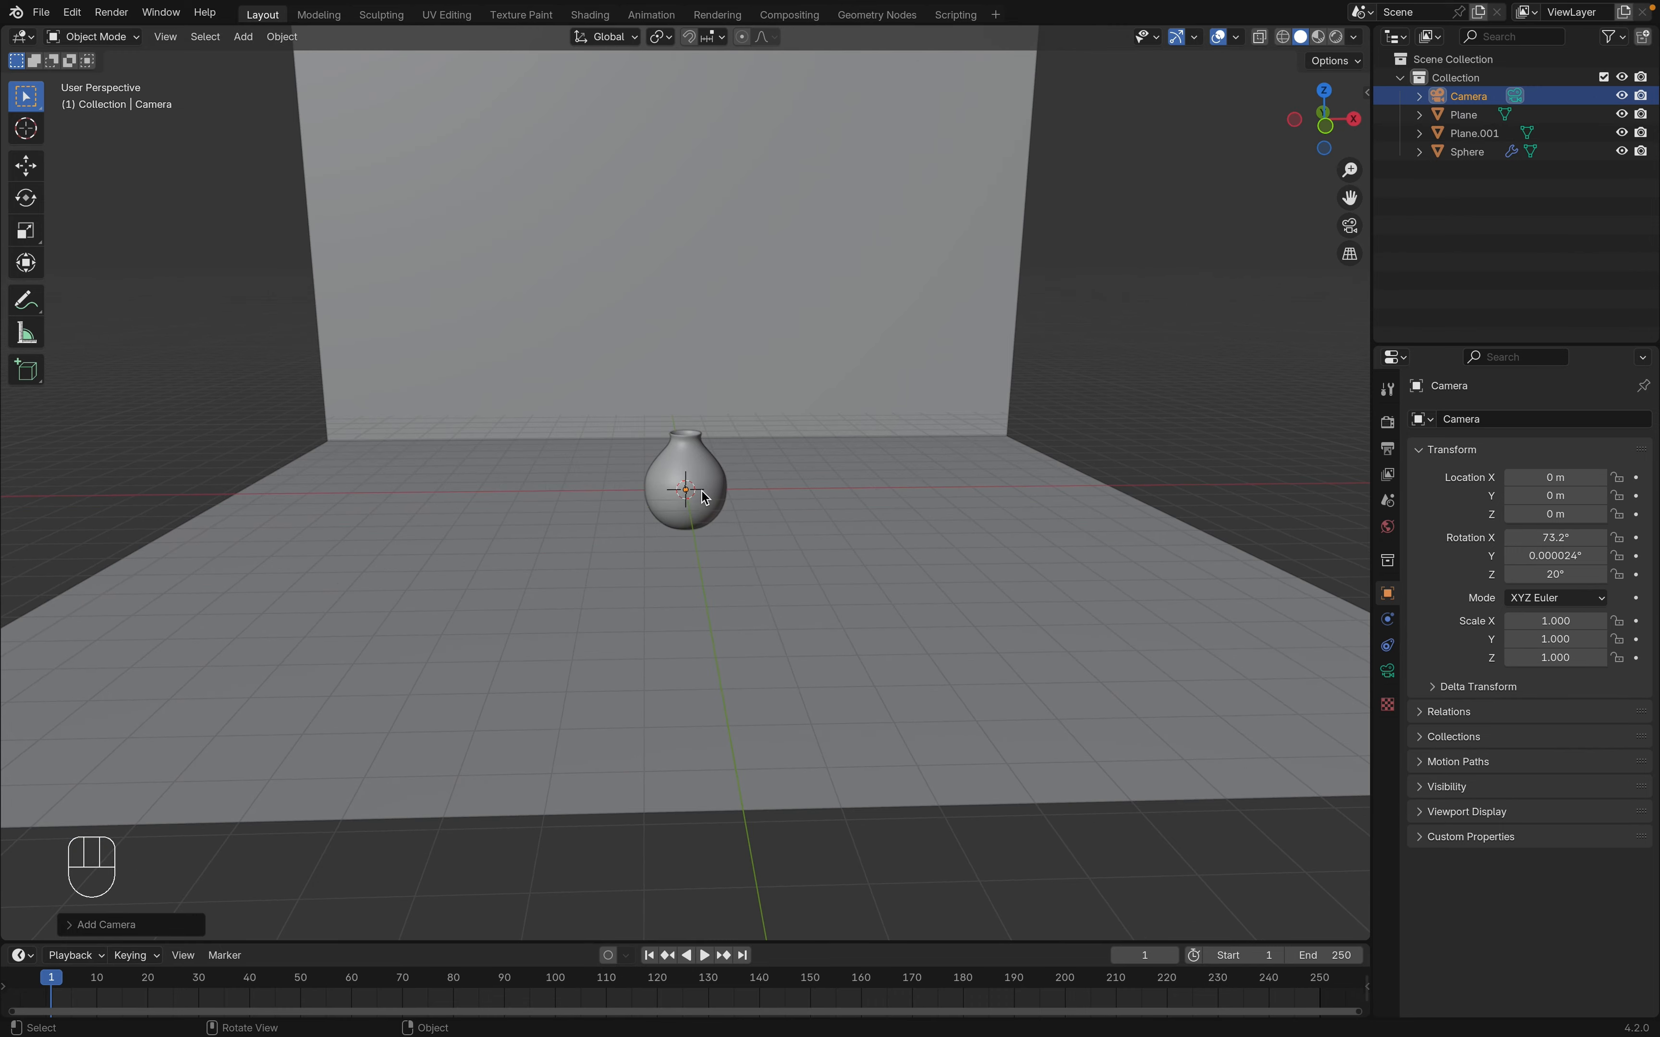
pyautogui.press('`')
pyautogui.click(618, 557)
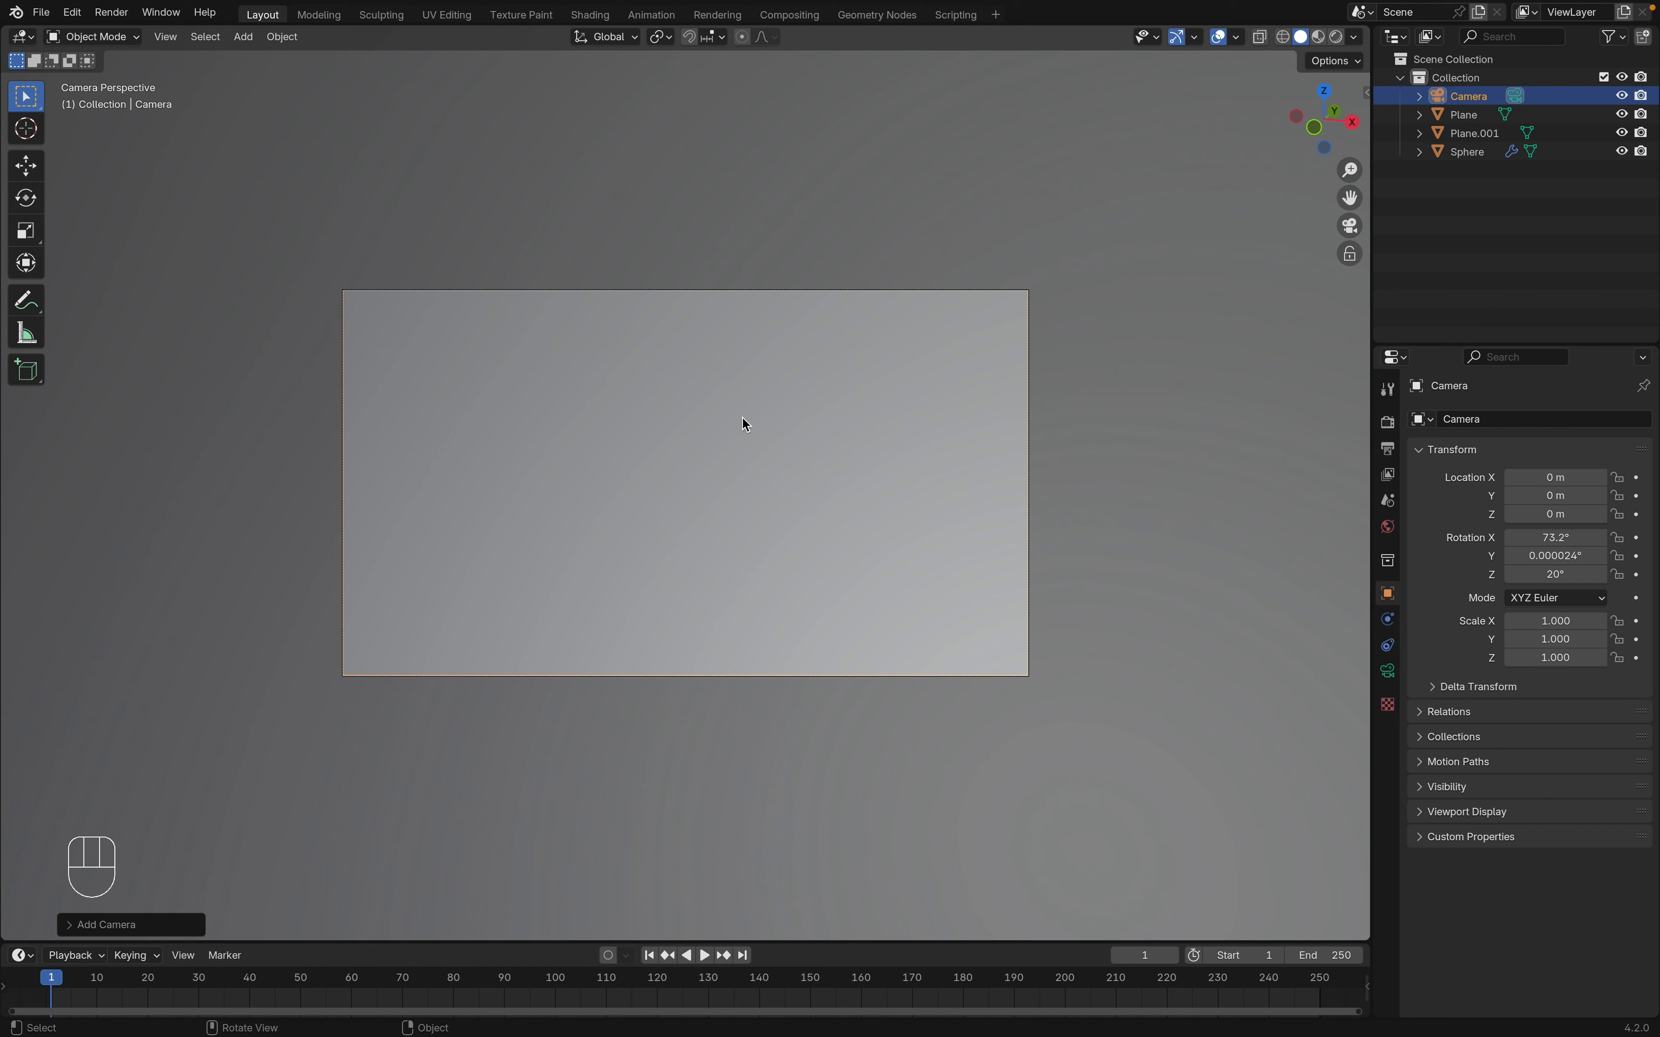
# Show the camera's transform values and set its rotation to X 88°, Y 0° and Z 0°
pyautogui.press('n')
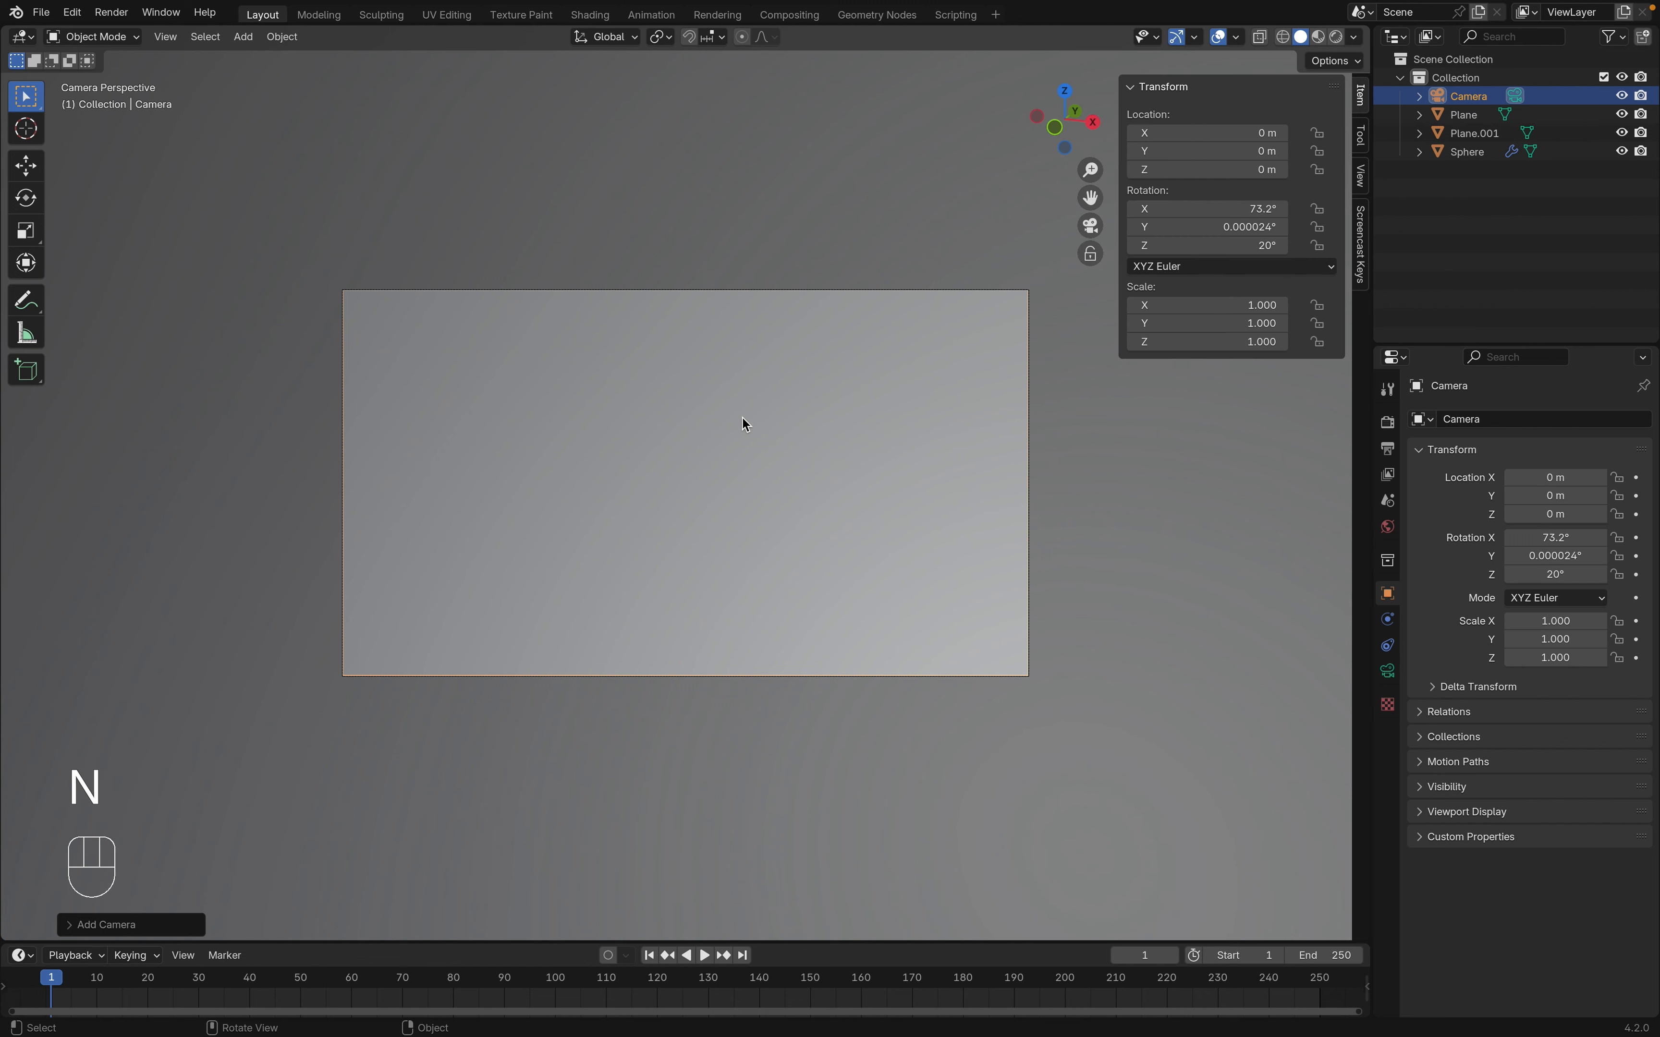
pyautogui.click(1221, 206)
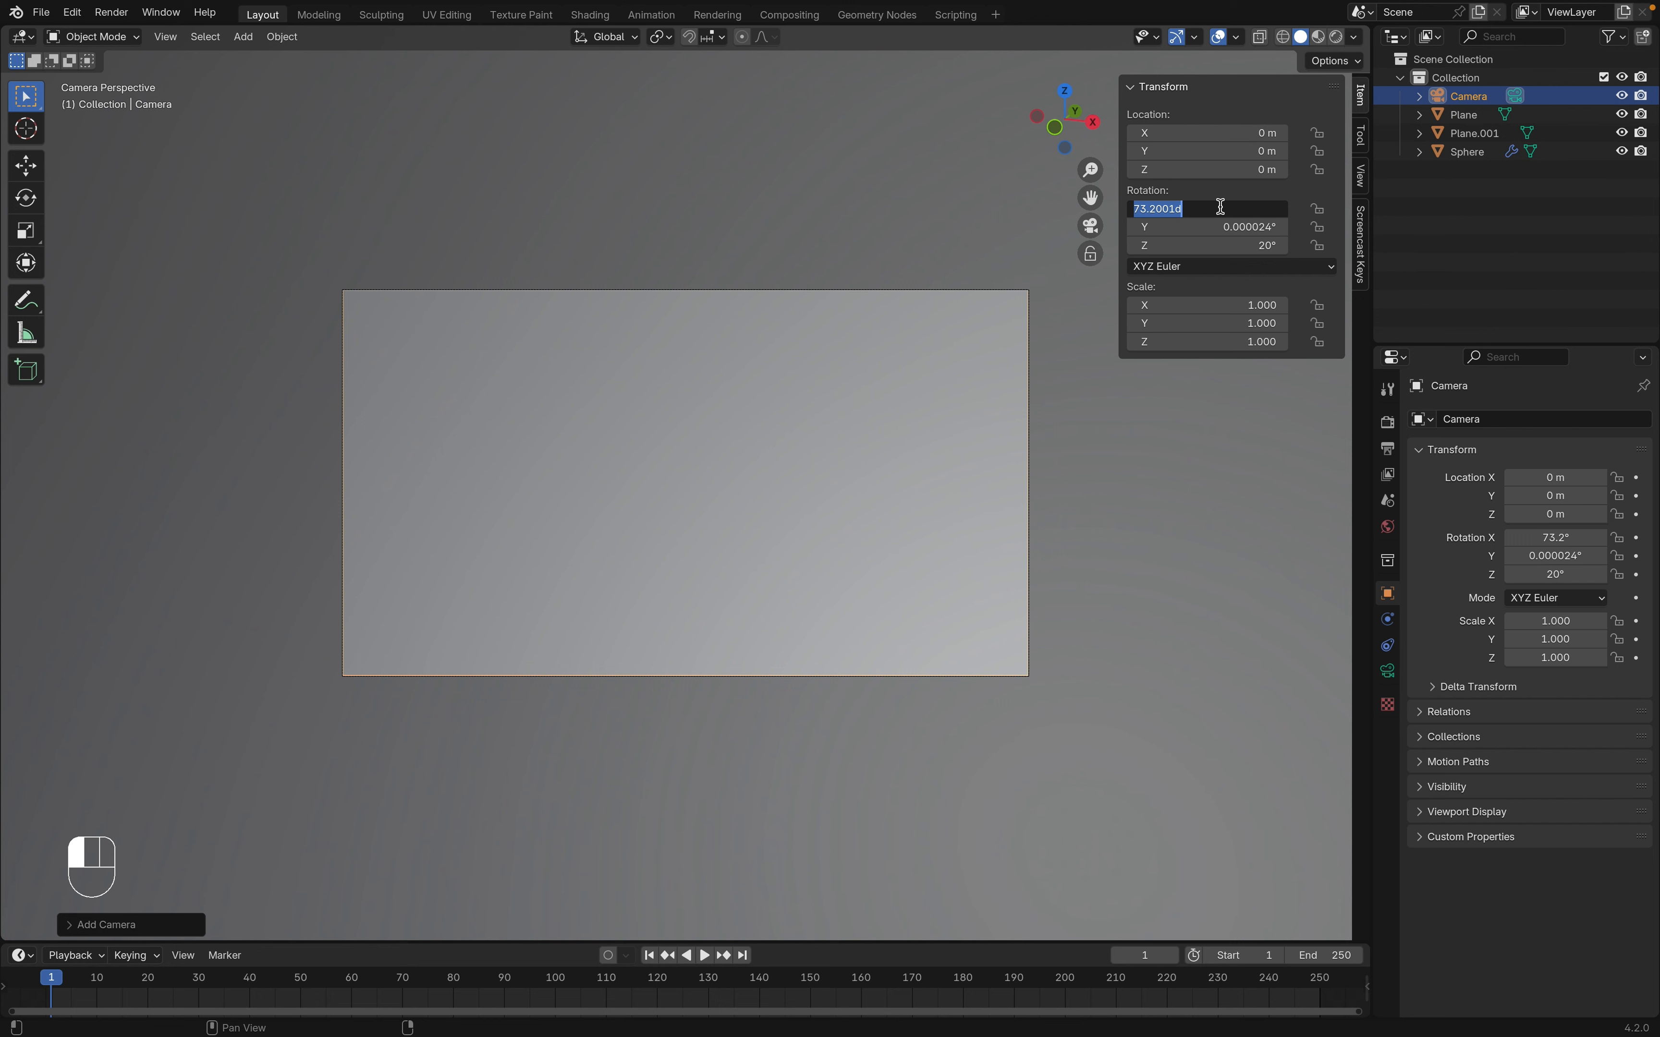
pyautogui.write('88')
pyautogui.press('Tab')
pyautogui.write('0')
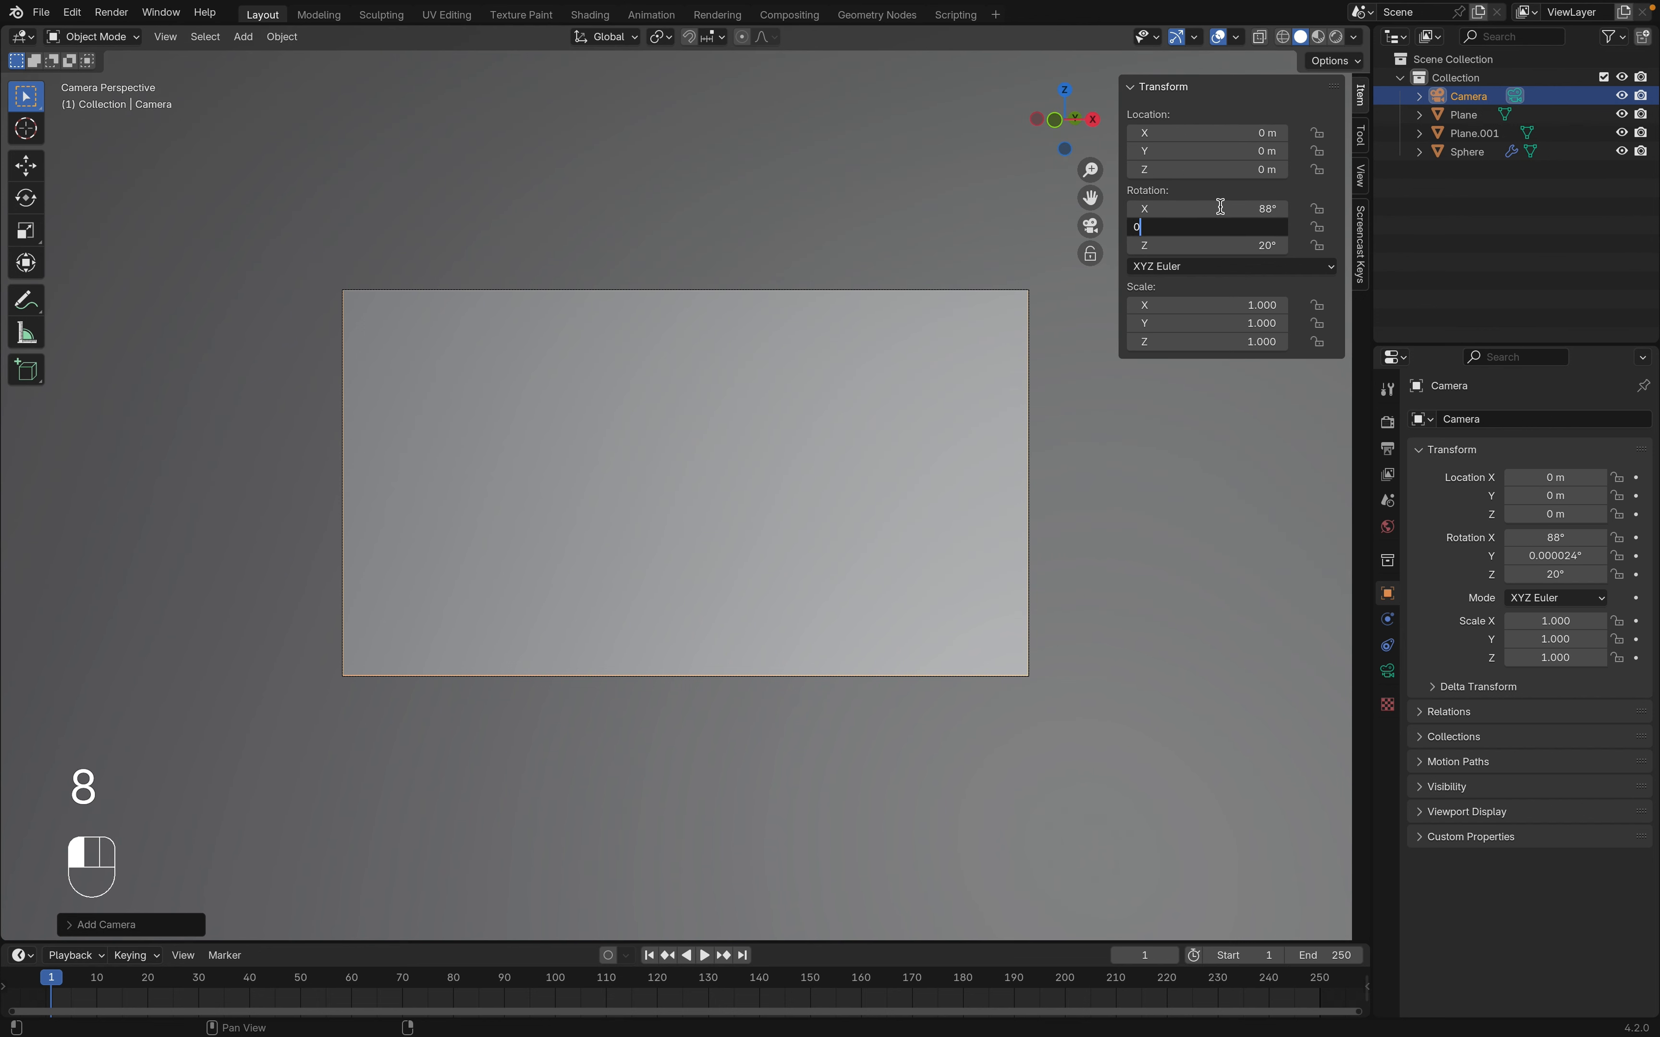
pyautogui.press('Tab')
pyautogui.write('0')
pyautogui.press('Return')
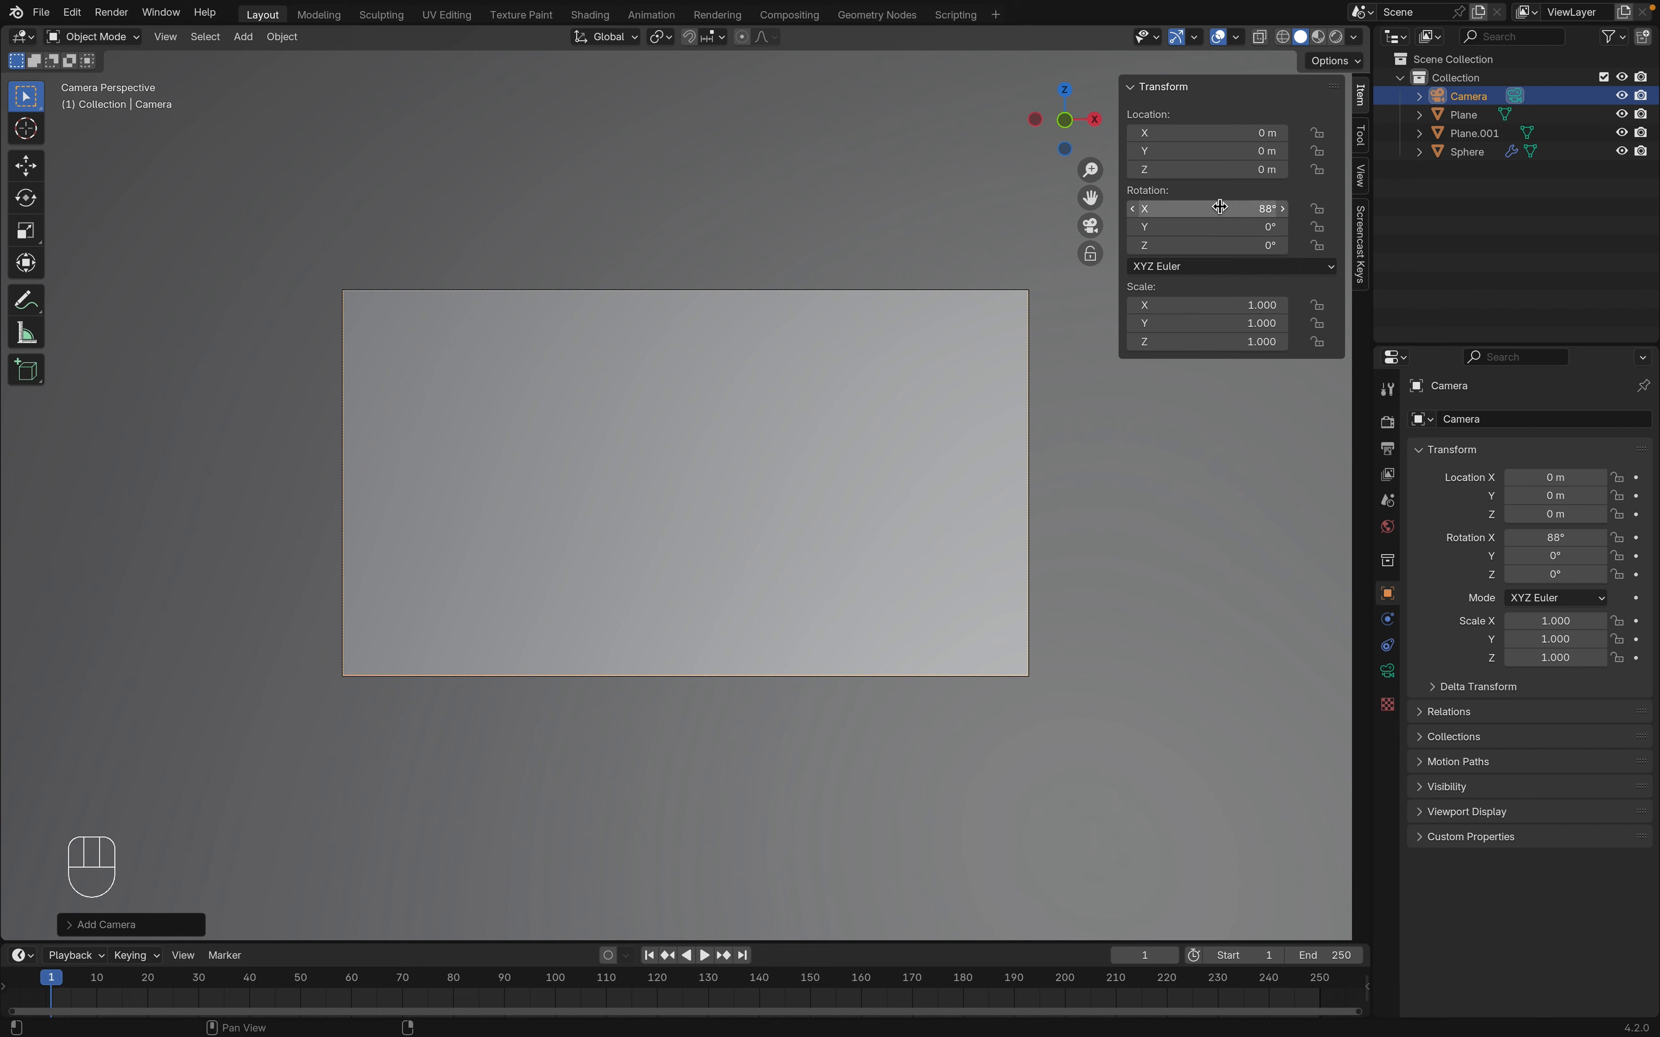
# Set the camera's location to Y -10.42 m and Z 0.64 m to frame the whole vase, and deselect the camera
pyautogui.moveTo(1250, 150); pyautogui.dragTo(1297, 169)
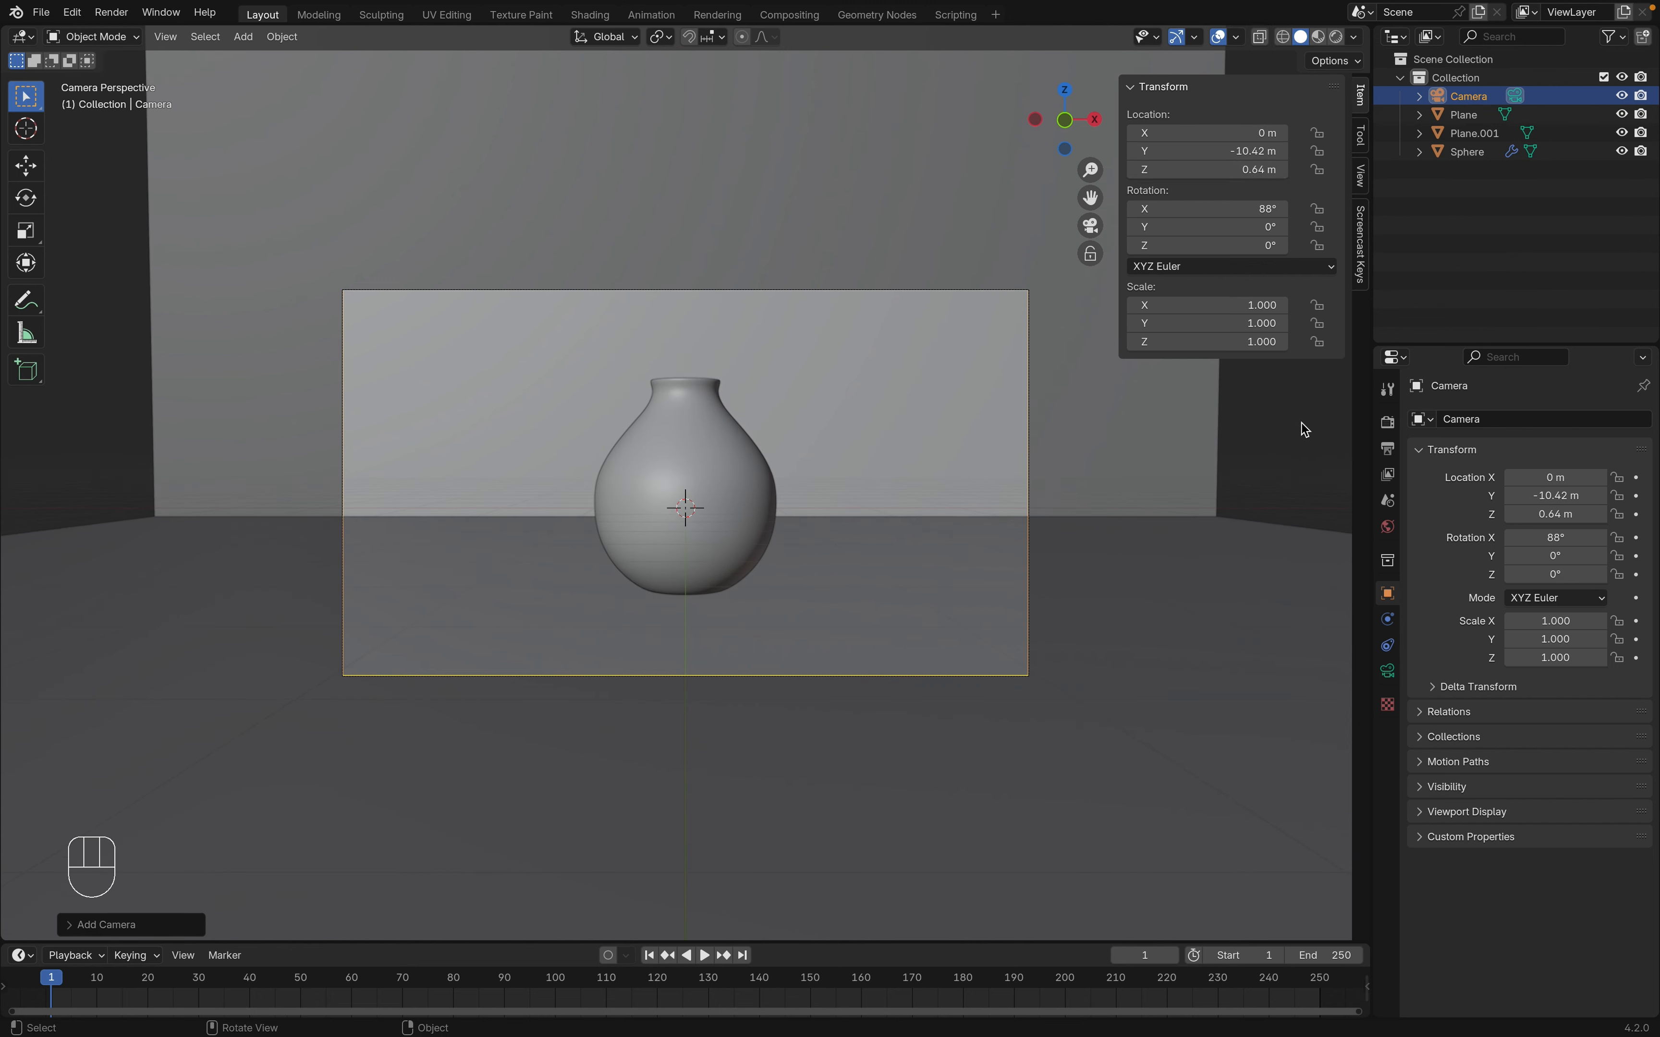
pyautogui.click(1270, 445)
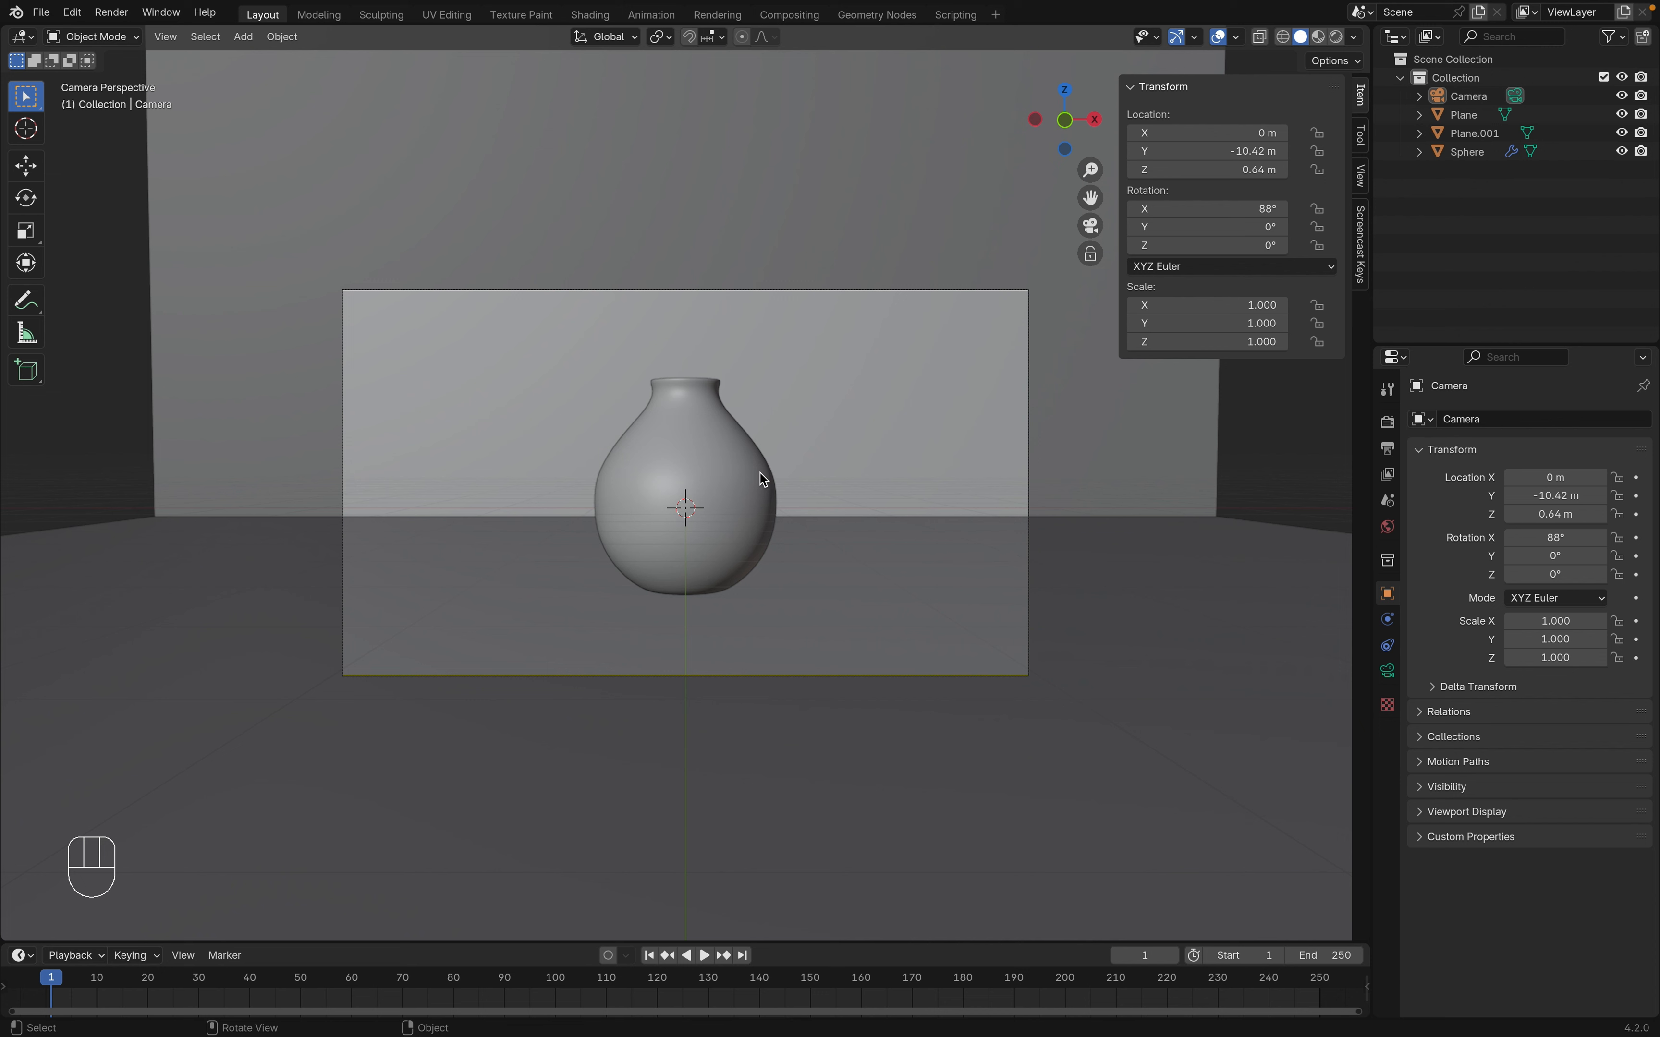
# Switch the viewport to Material Preview shading and assign the existing material named Material to the vase
pyautogui.press('z')
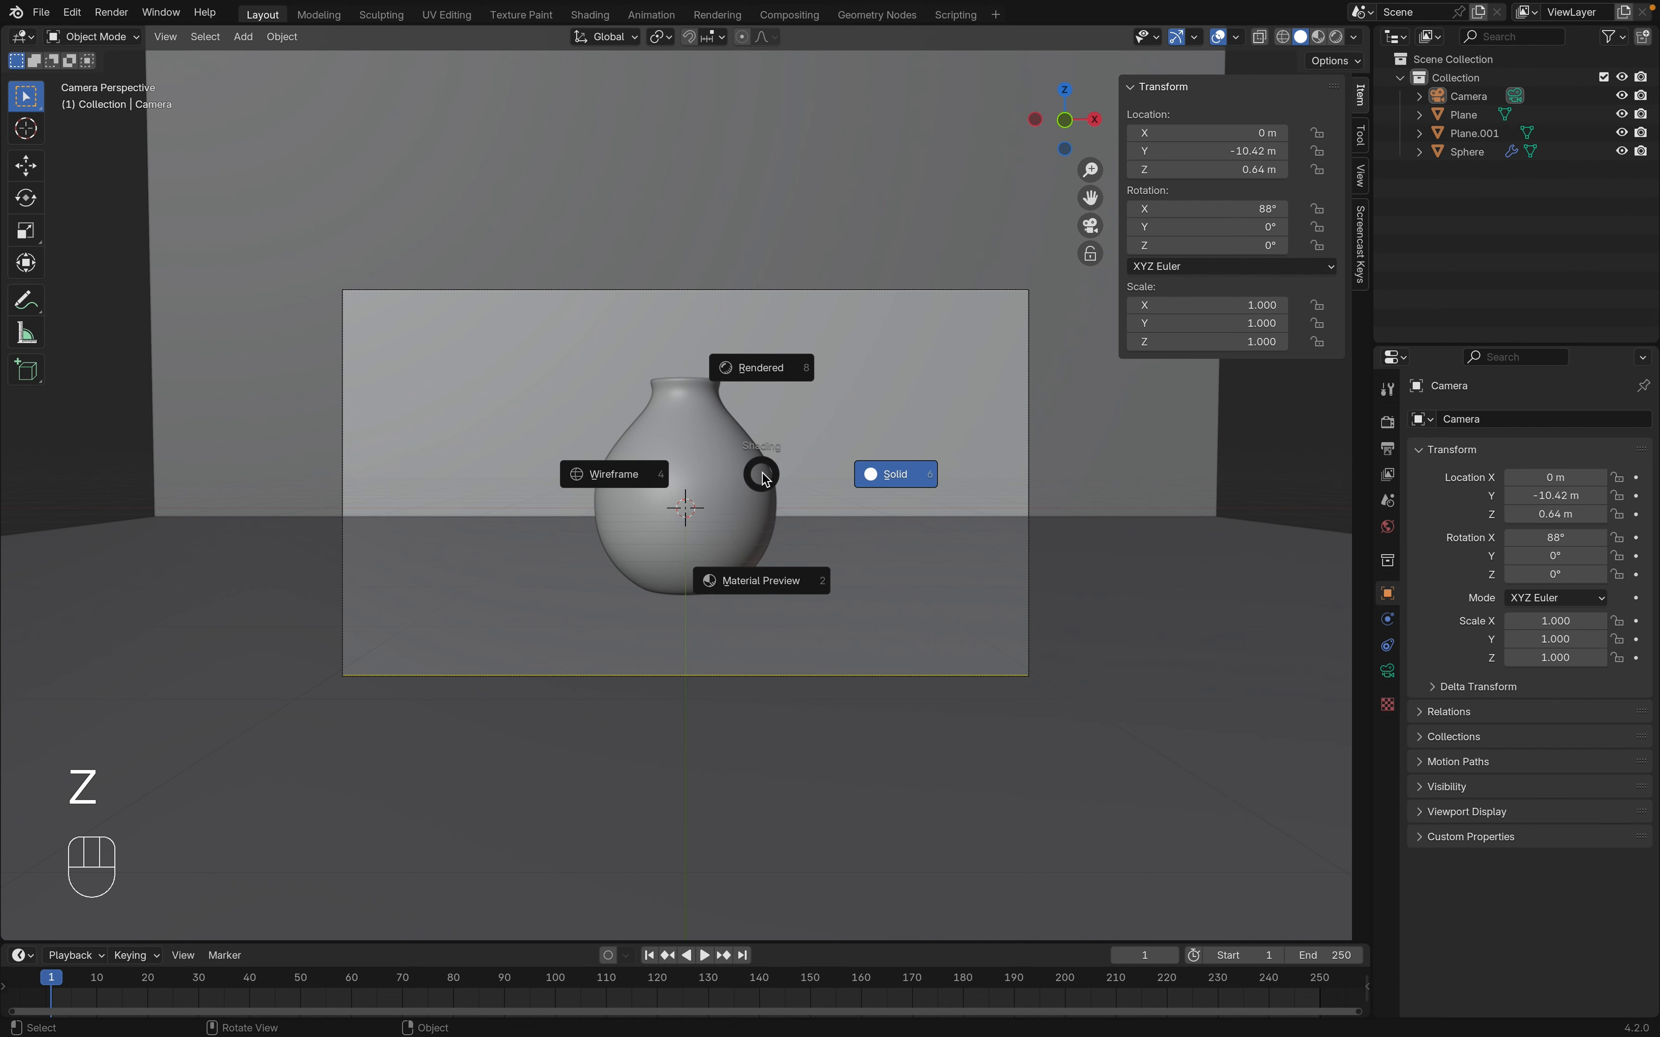
pyautogui.click(774, 583)
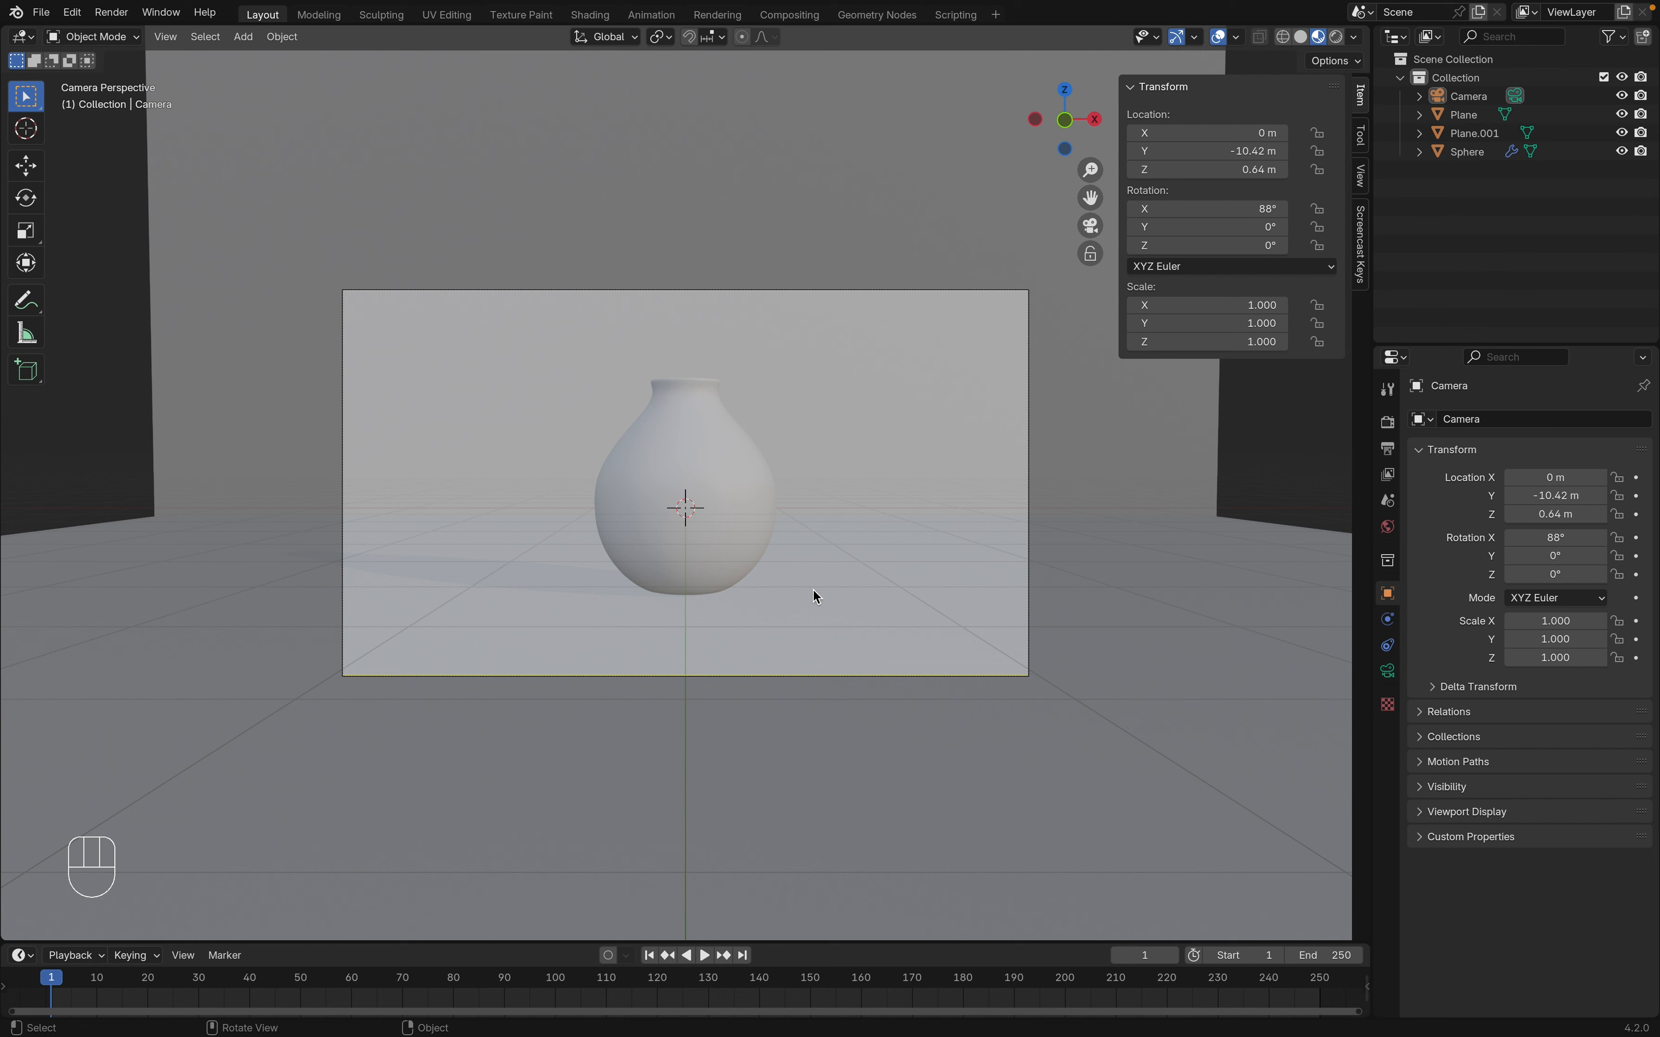
pyautogui.click(734, 475)
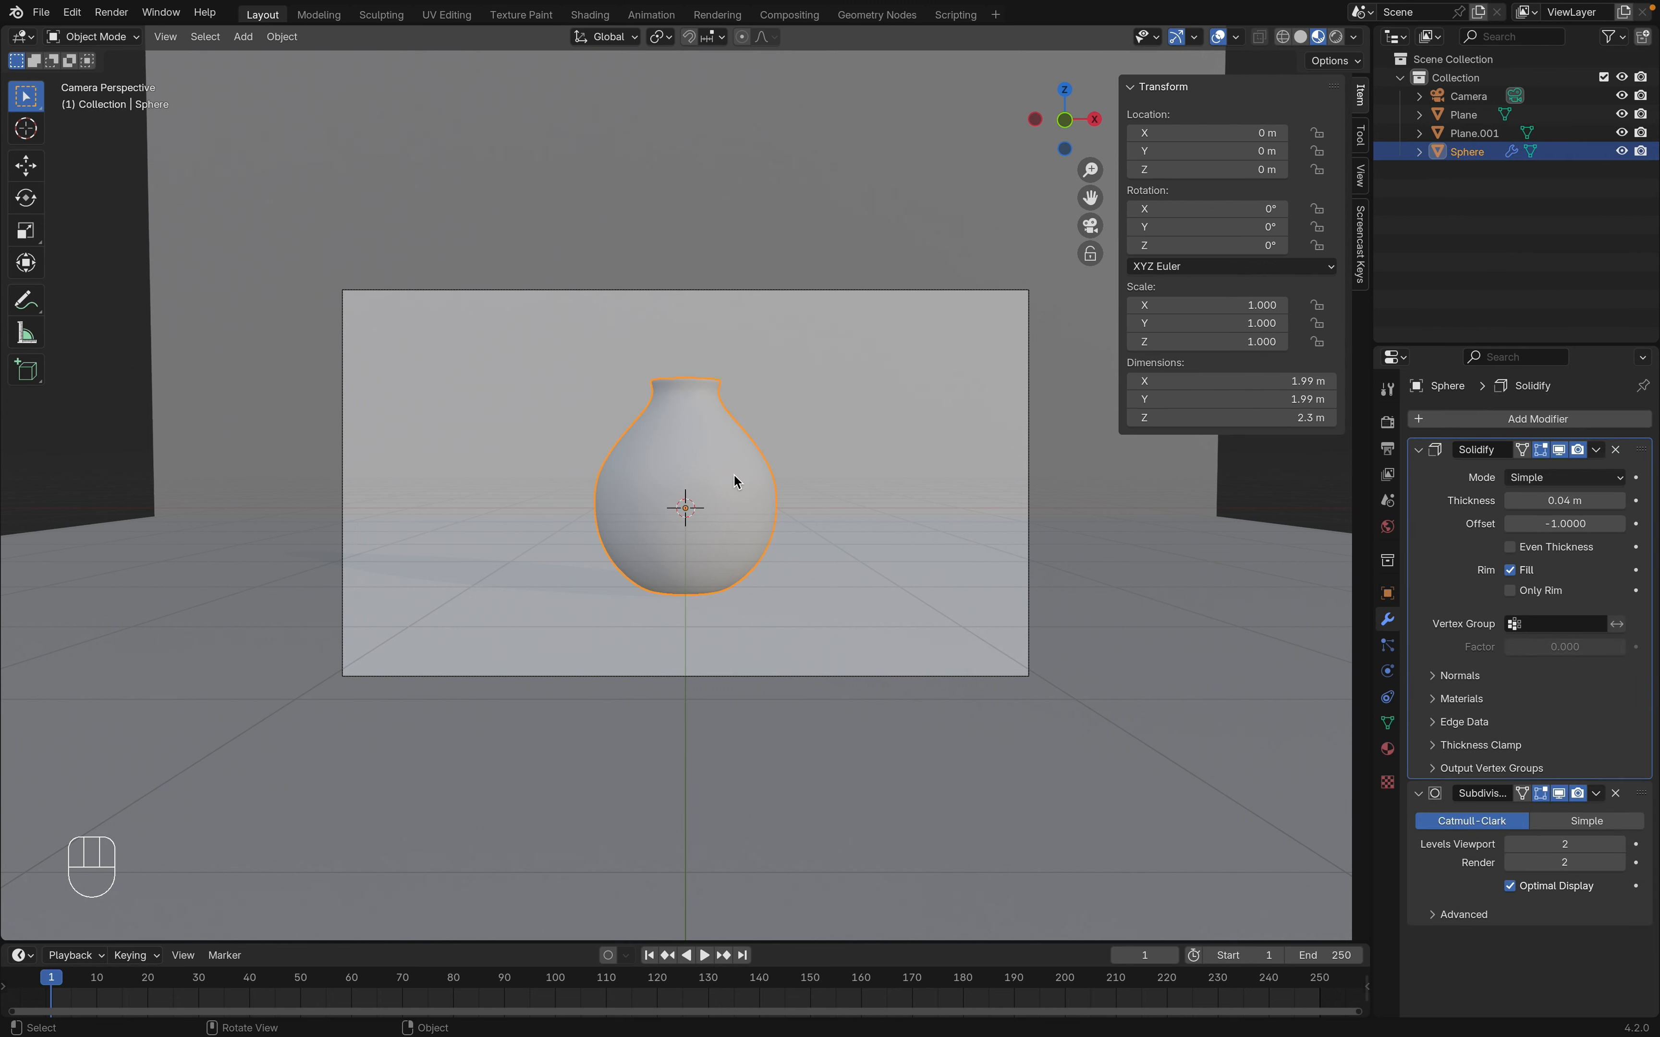
pyautogui.click(1387, 749)
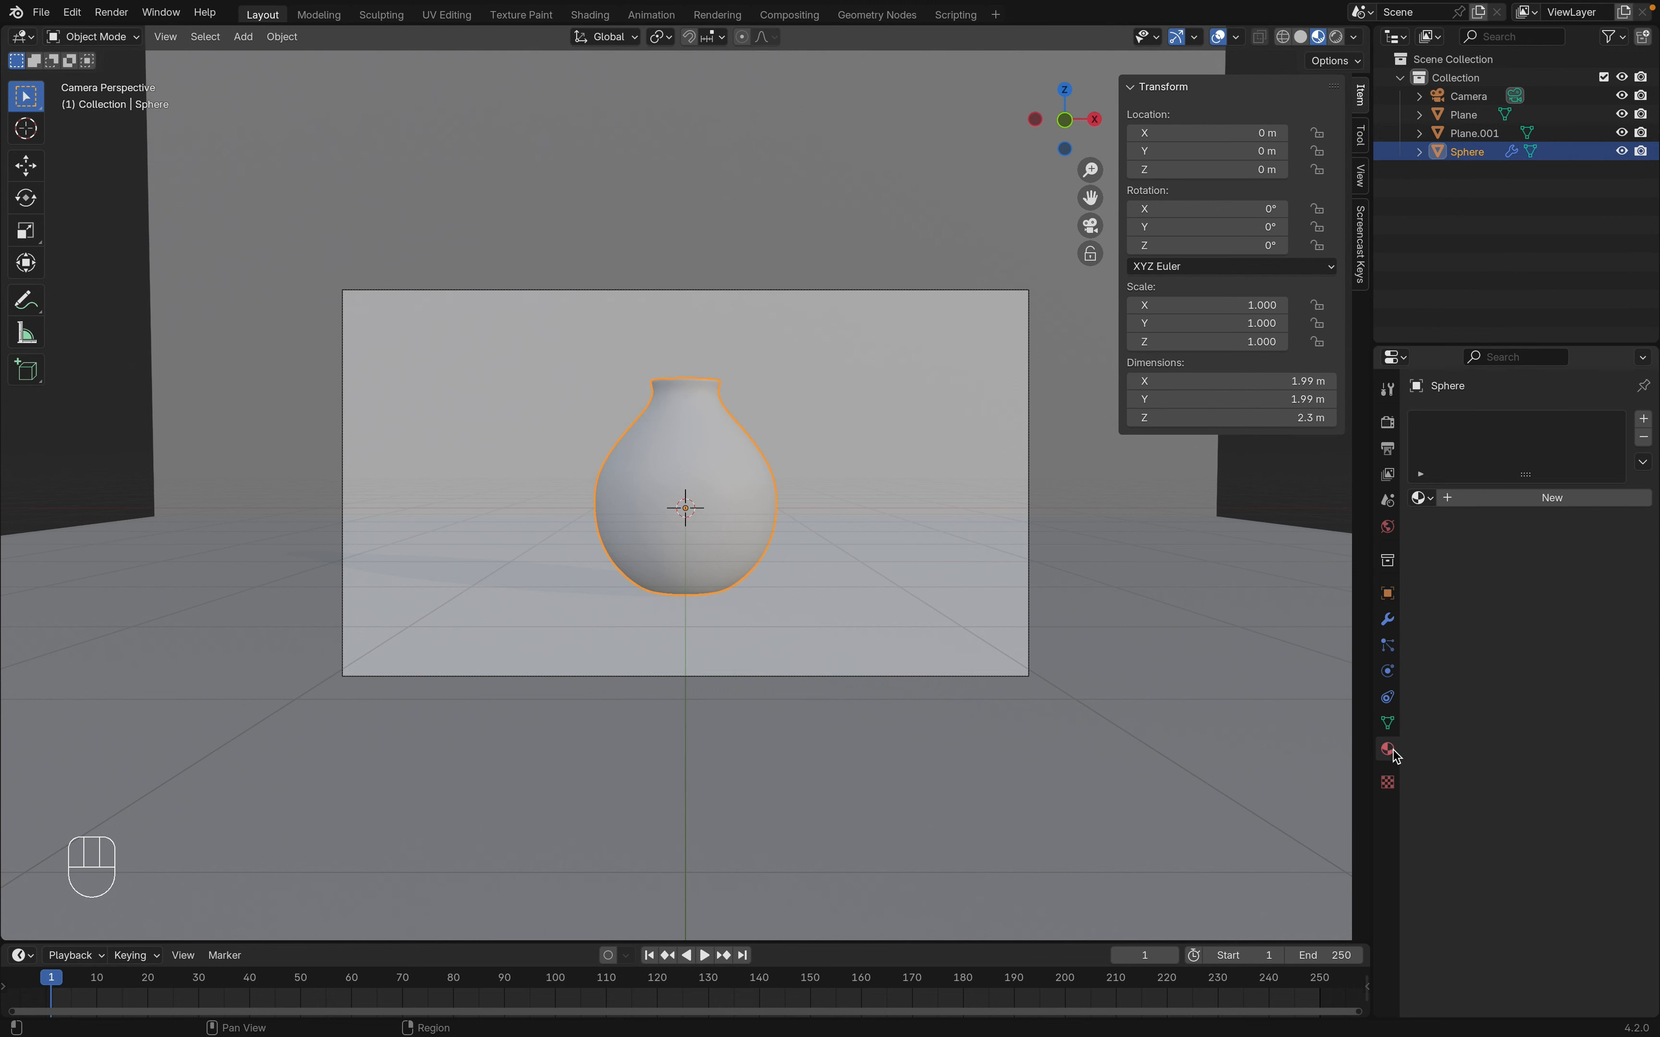
pyautogui.click(1421, 498)
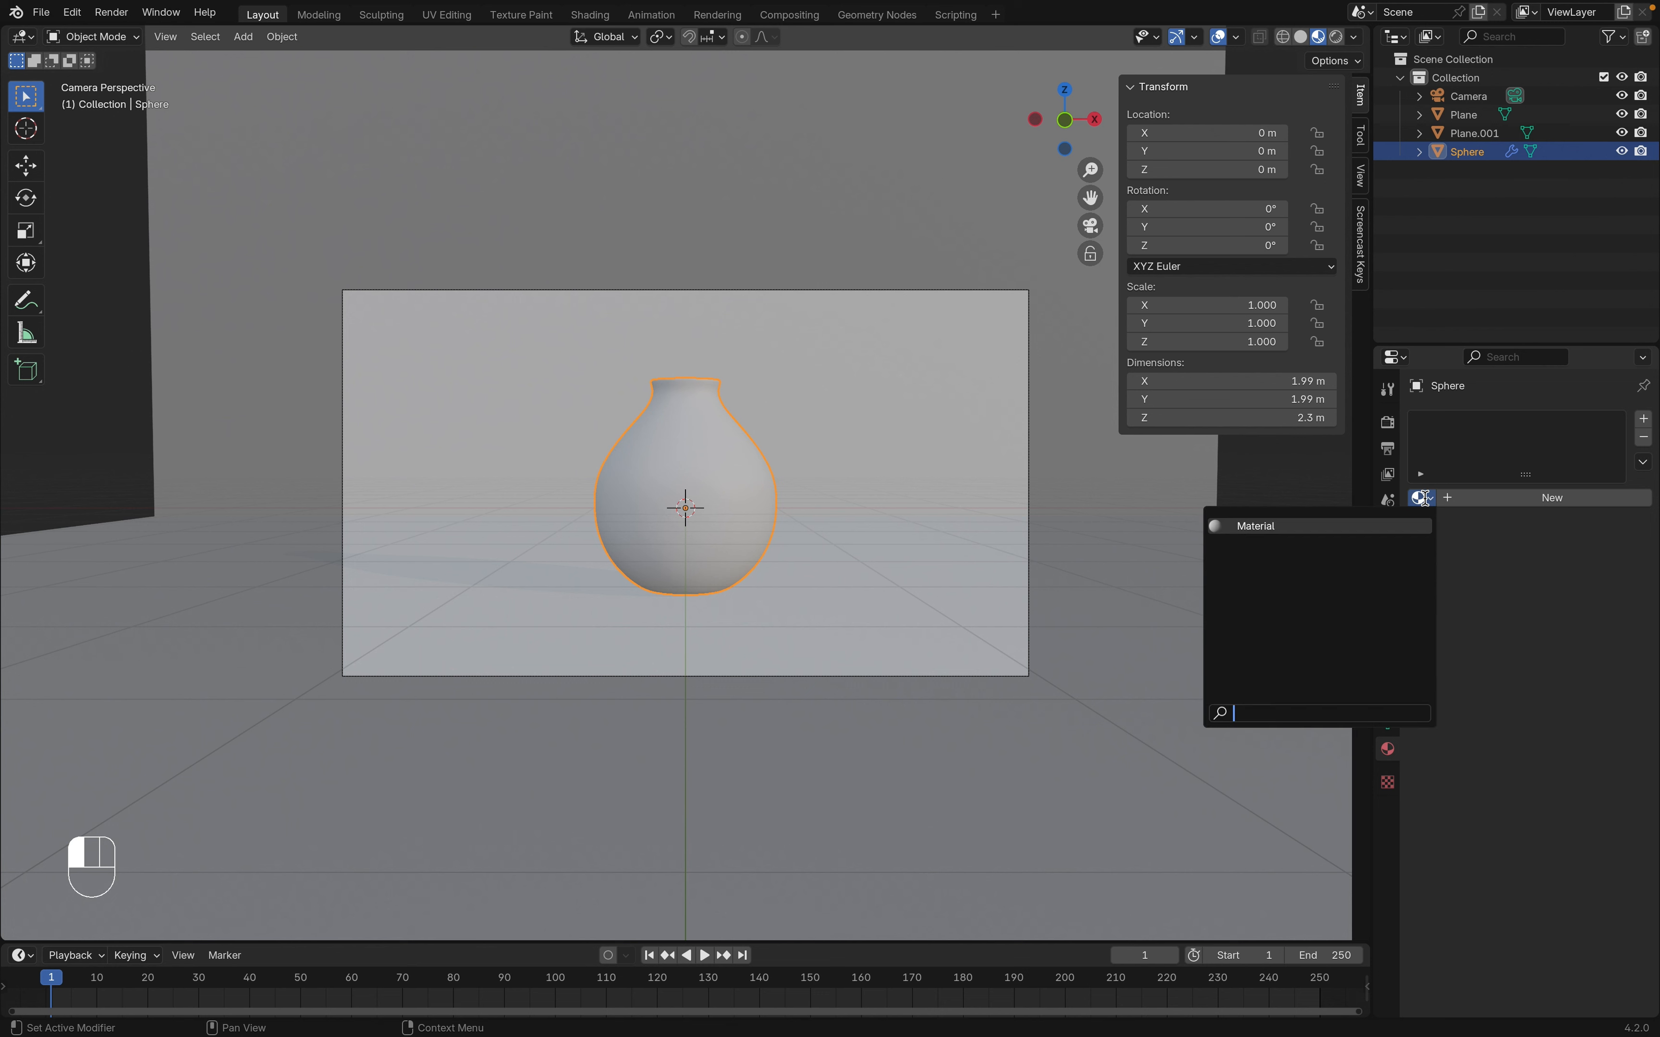
pyautogui.click(1317, 526)
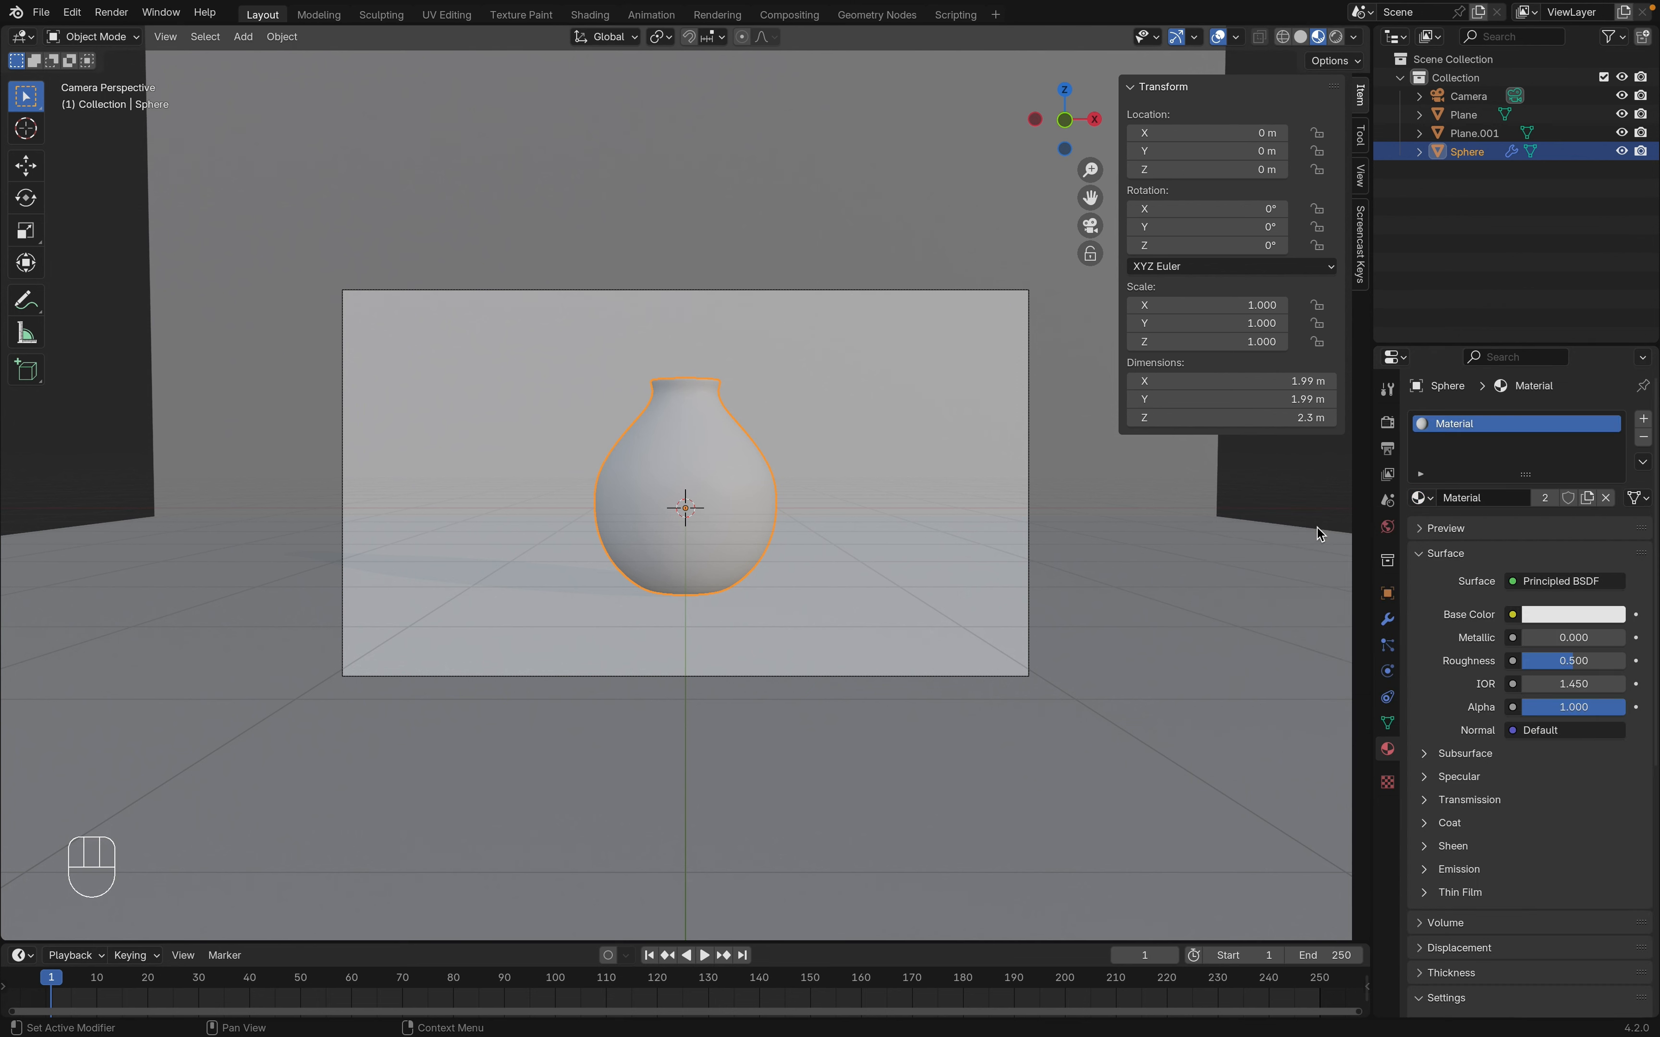
# Set the vase material's base color to a darkened terracotta brown with hue 0.056 and saturation 0.687
pyautogui.click(1600, 615)
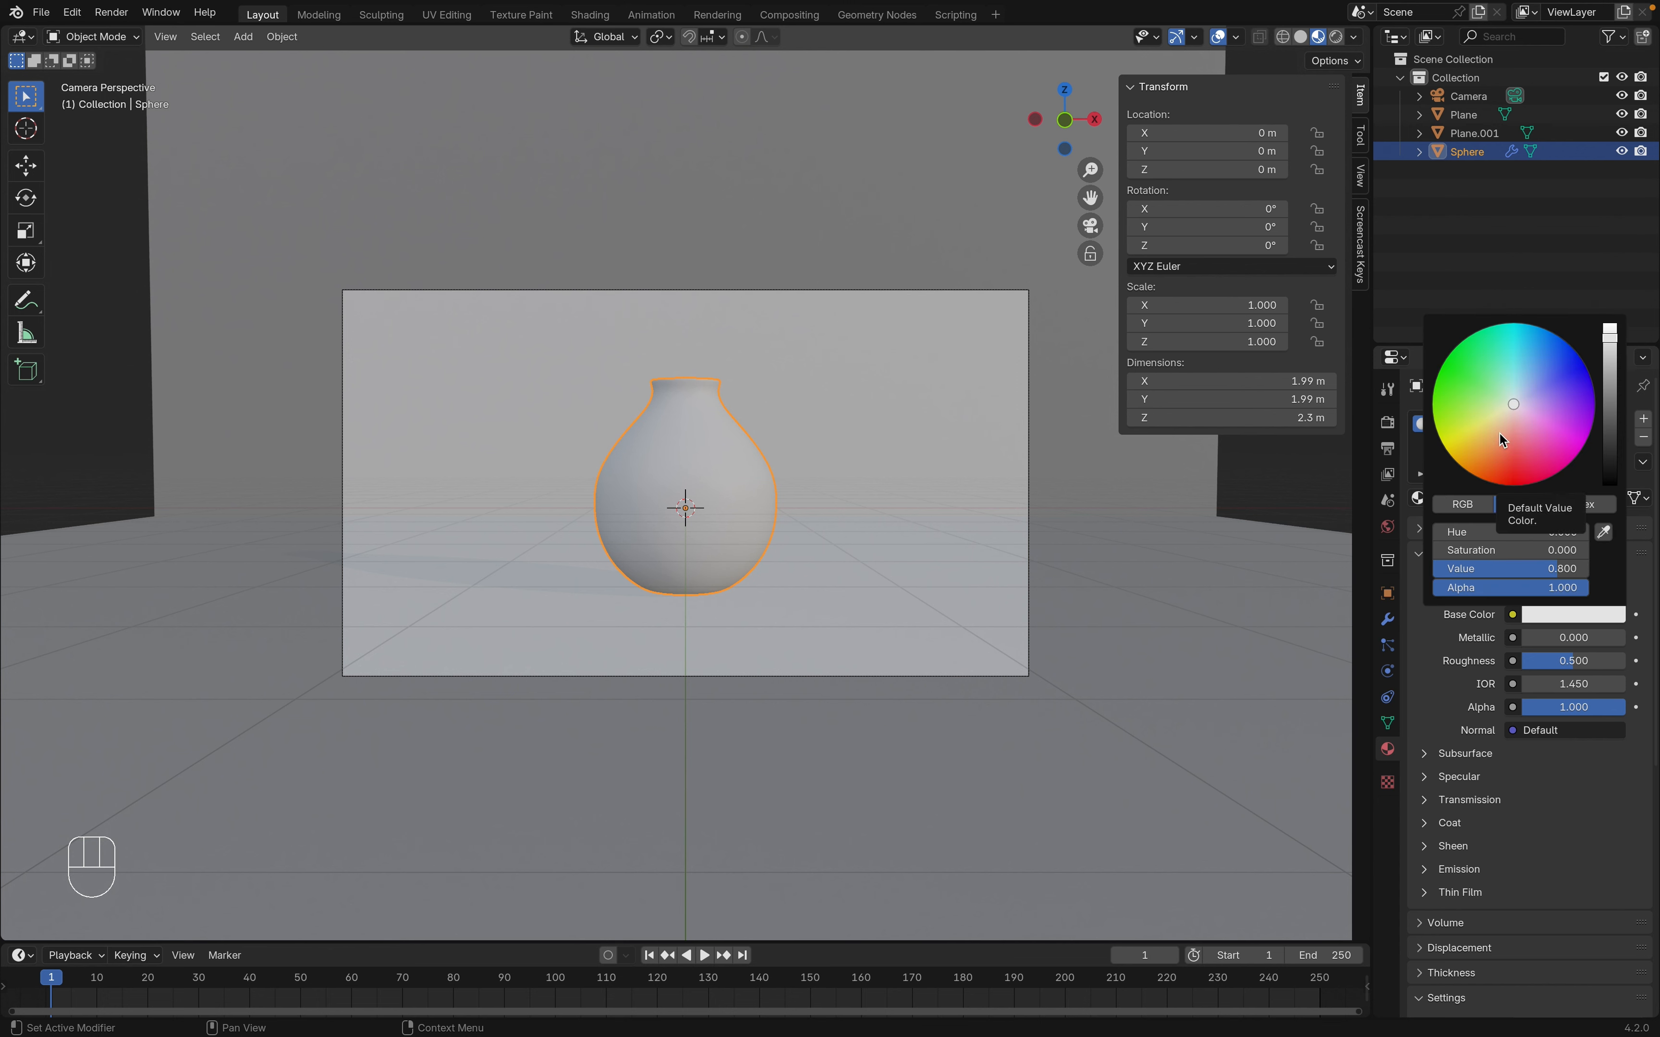
pyautogui.moveTo(1499, 432); pyautogui.dragTo(1499, 434)
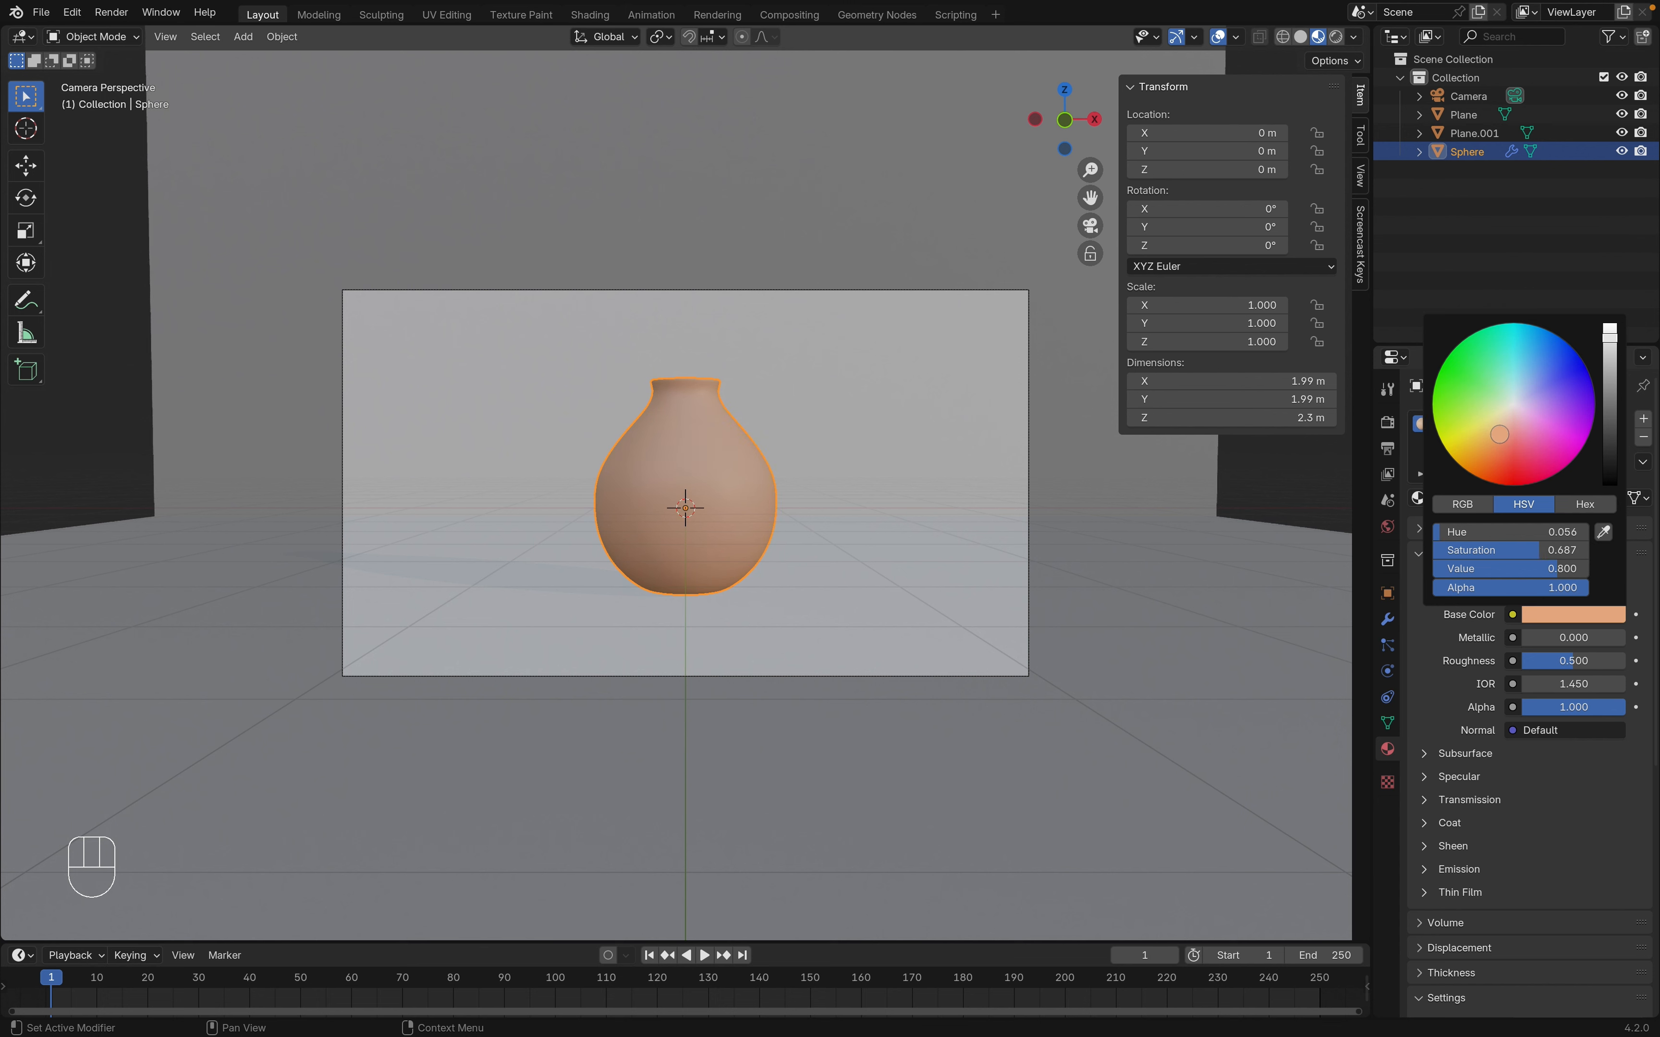
pyautogui.click(1618, 374)
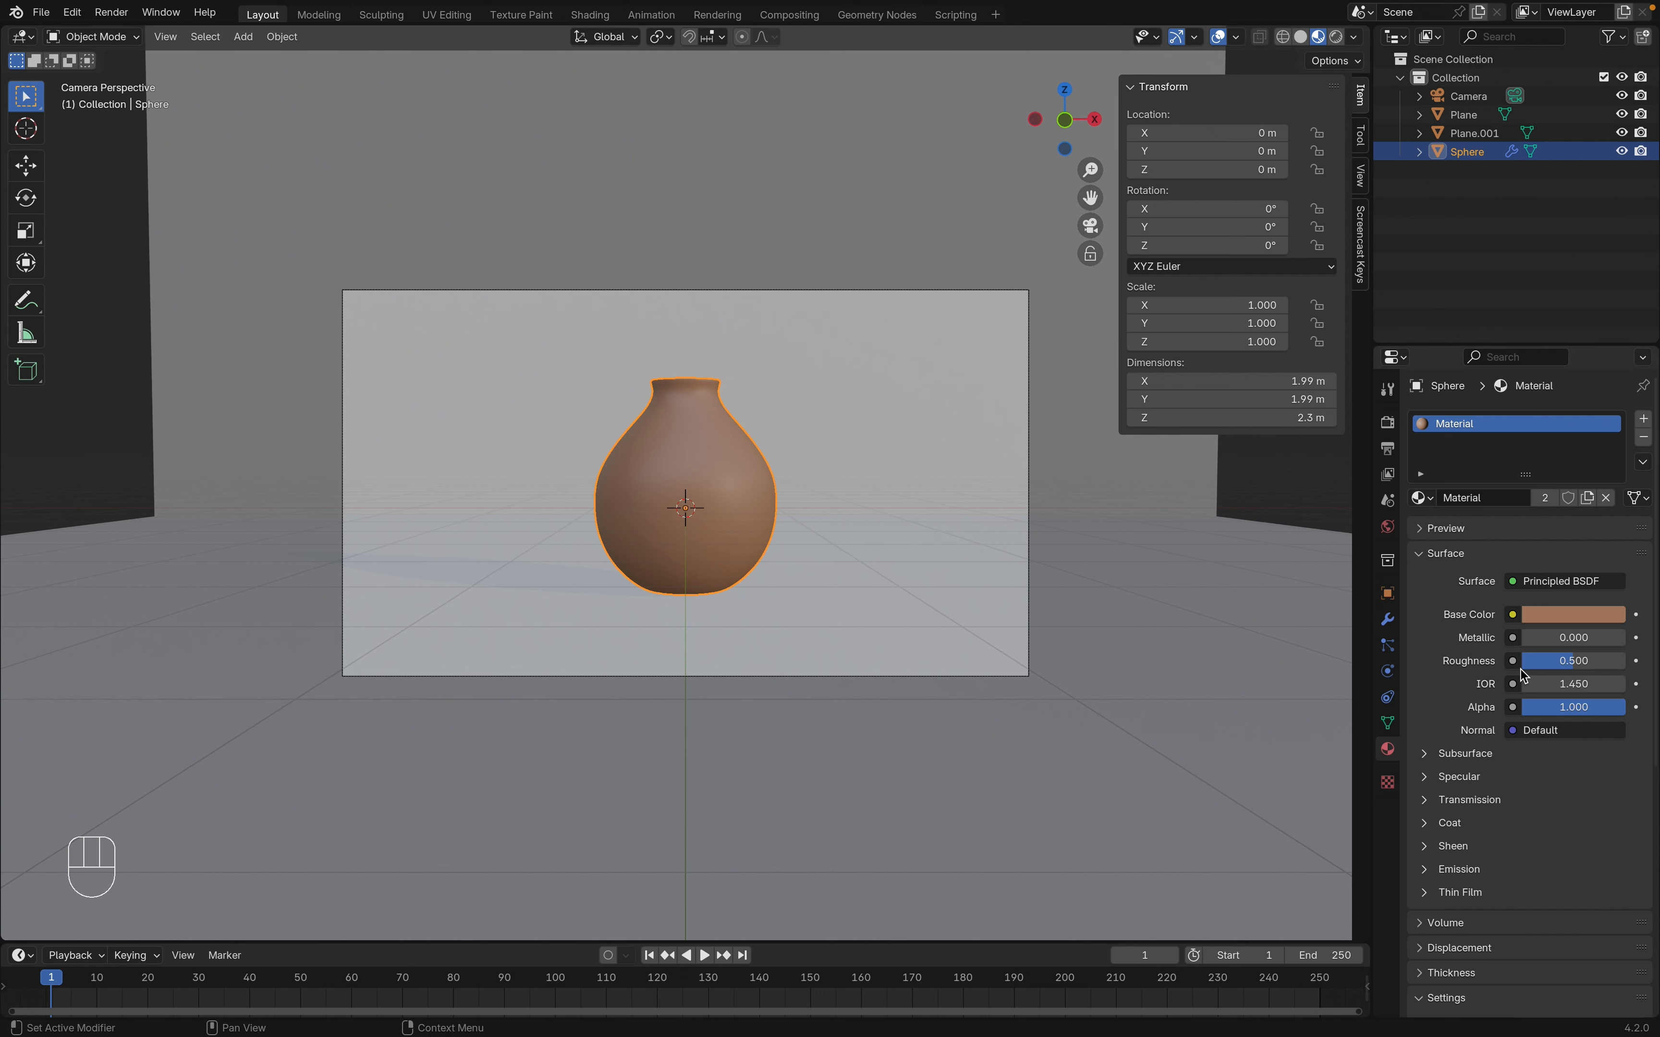
# Set the vase material's roughness to 0.2 for a glossier surface
pyautogui.moveTo(1565, 661)
pyautogui.mouseDown()
pyautogui.moveTo(1528, 661)
pyautogui.moveTo(1555, 662)
pyautogui.mouseUp()
pyautogui.click(1555, 661)
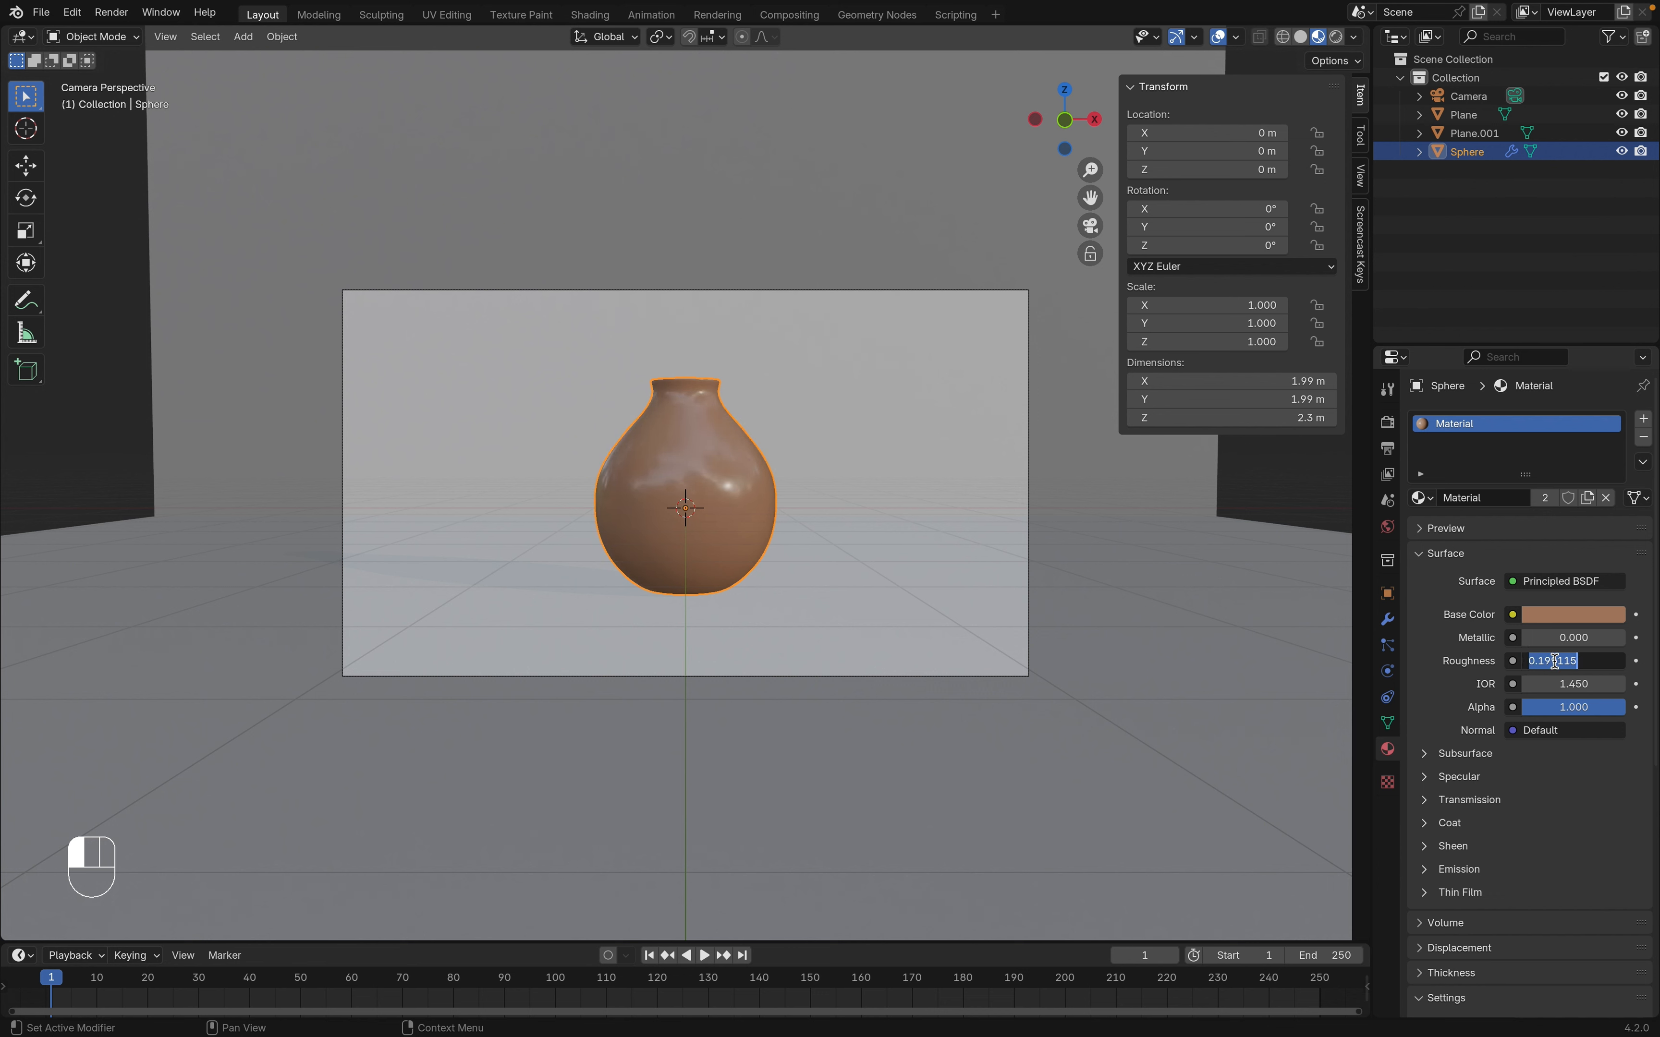
pyautogui.write('0.2')
pyautogui.press('Return')
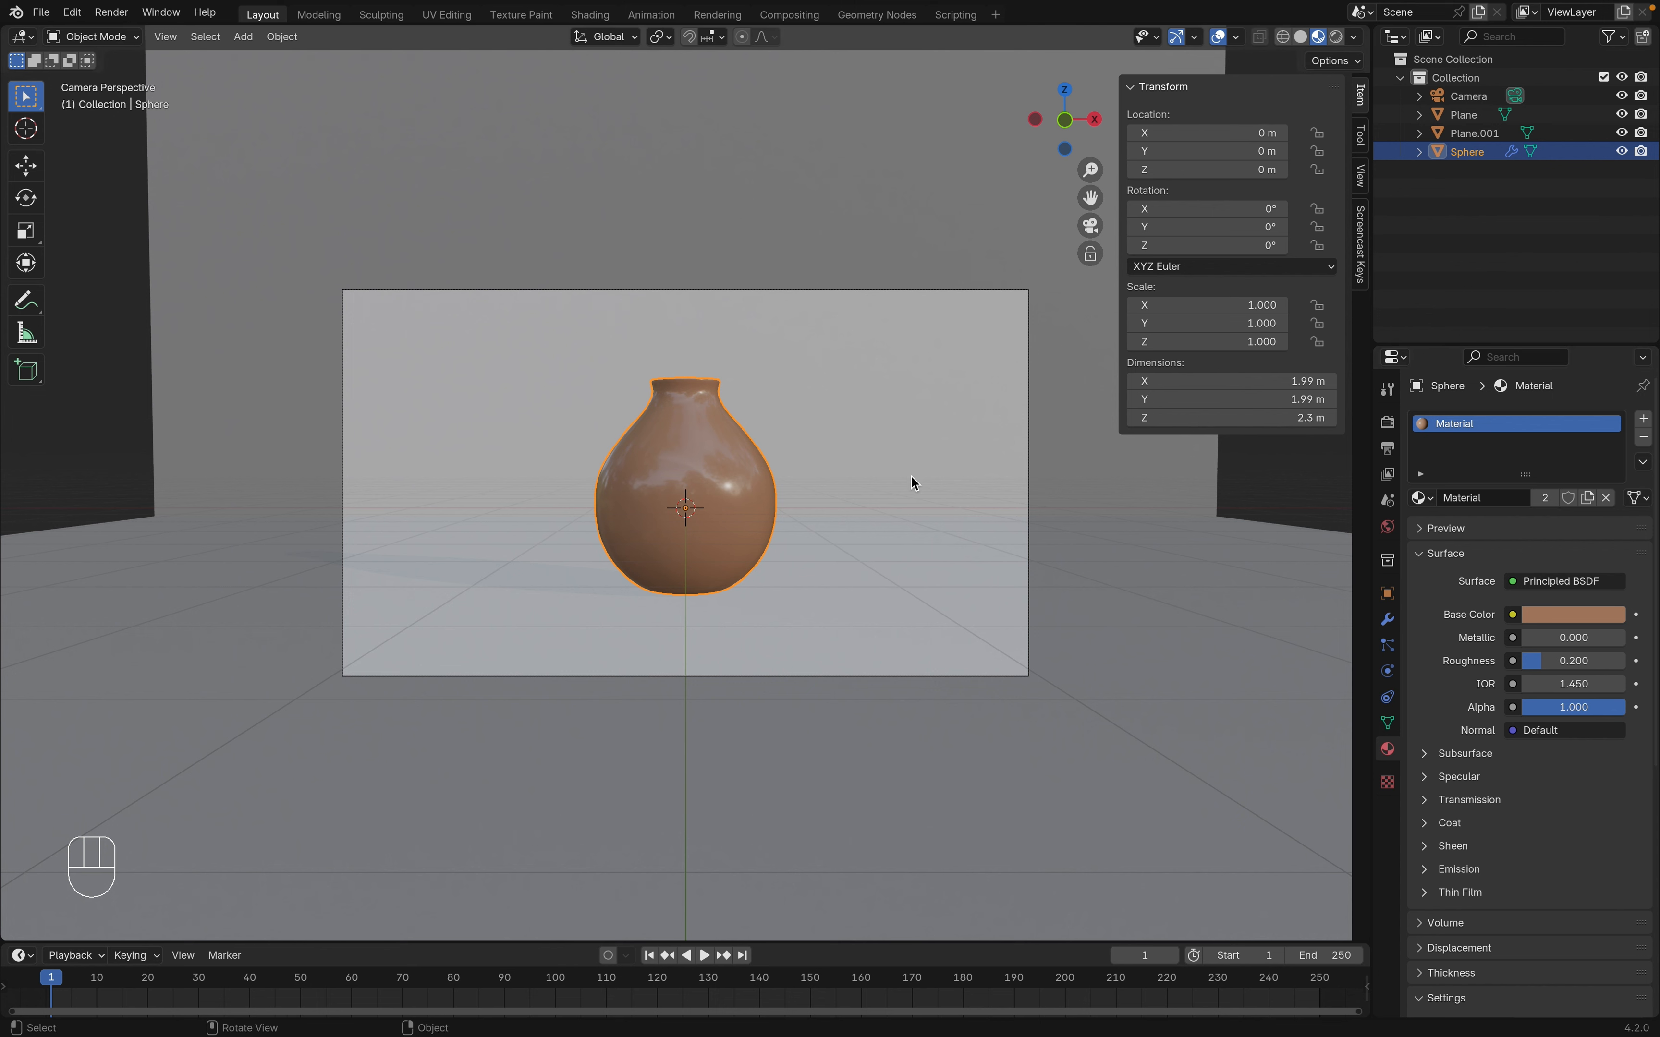
# Create a new material on the floor plane and name it floor
pyautogui.click(896, 571)
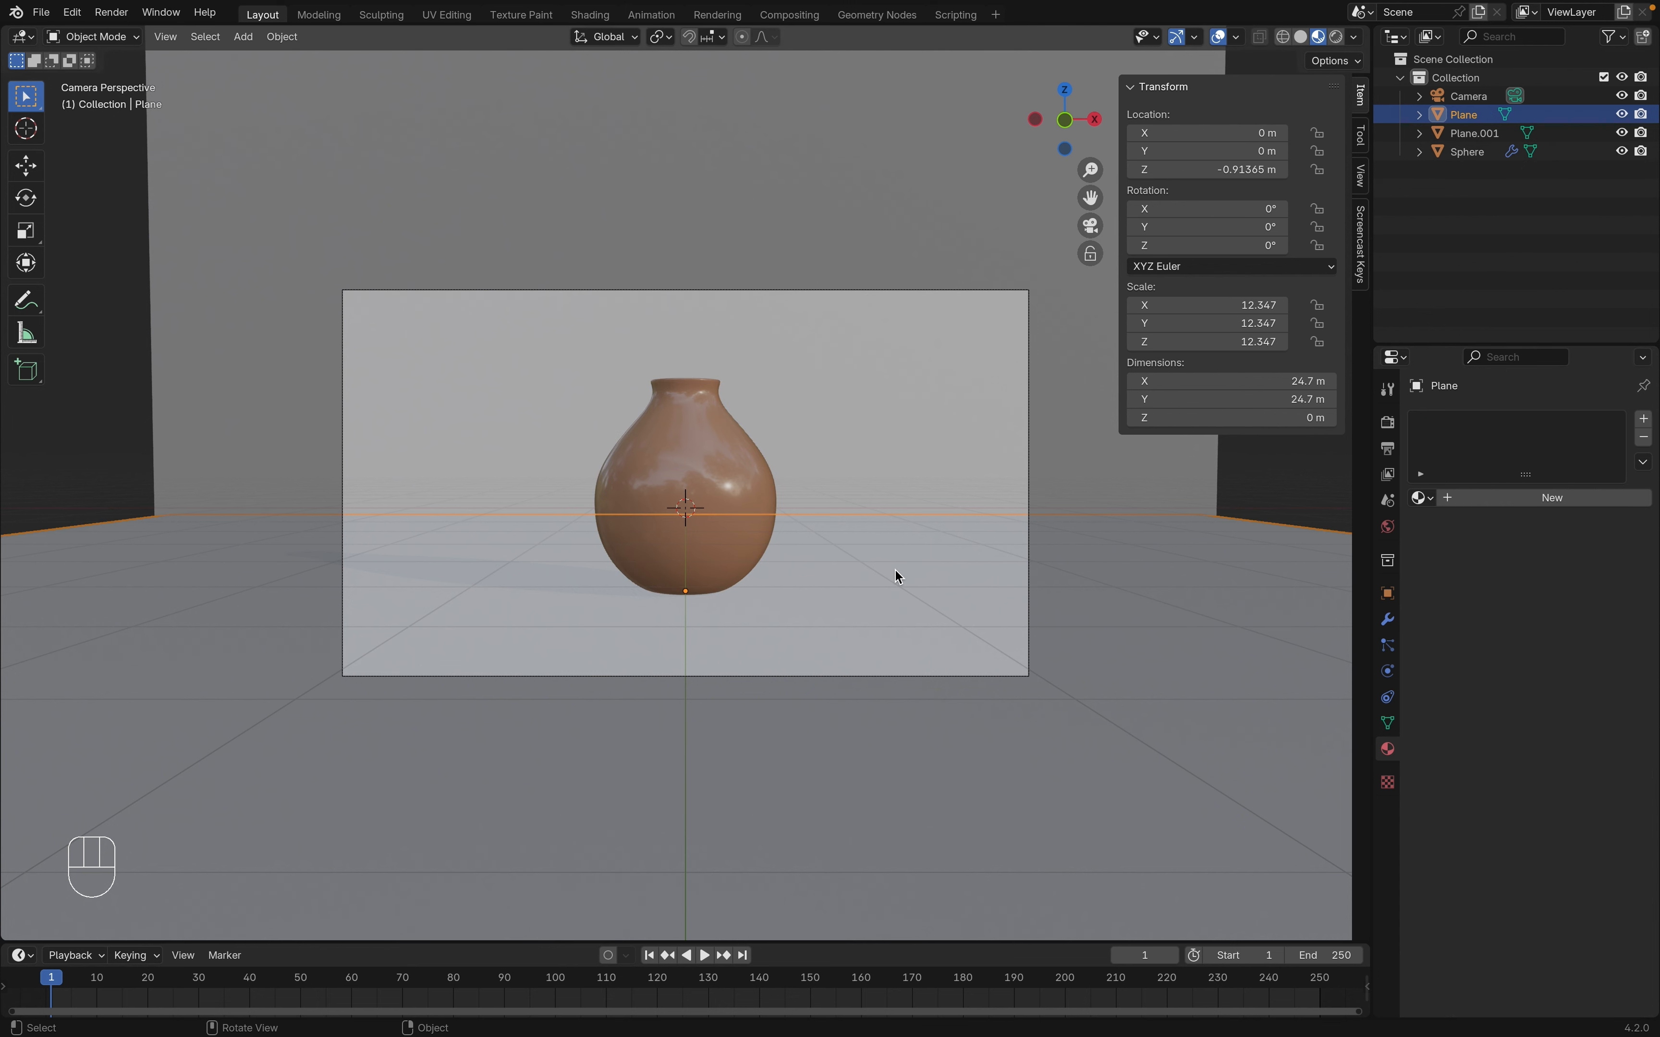
pyautogui.click(1515, 504)
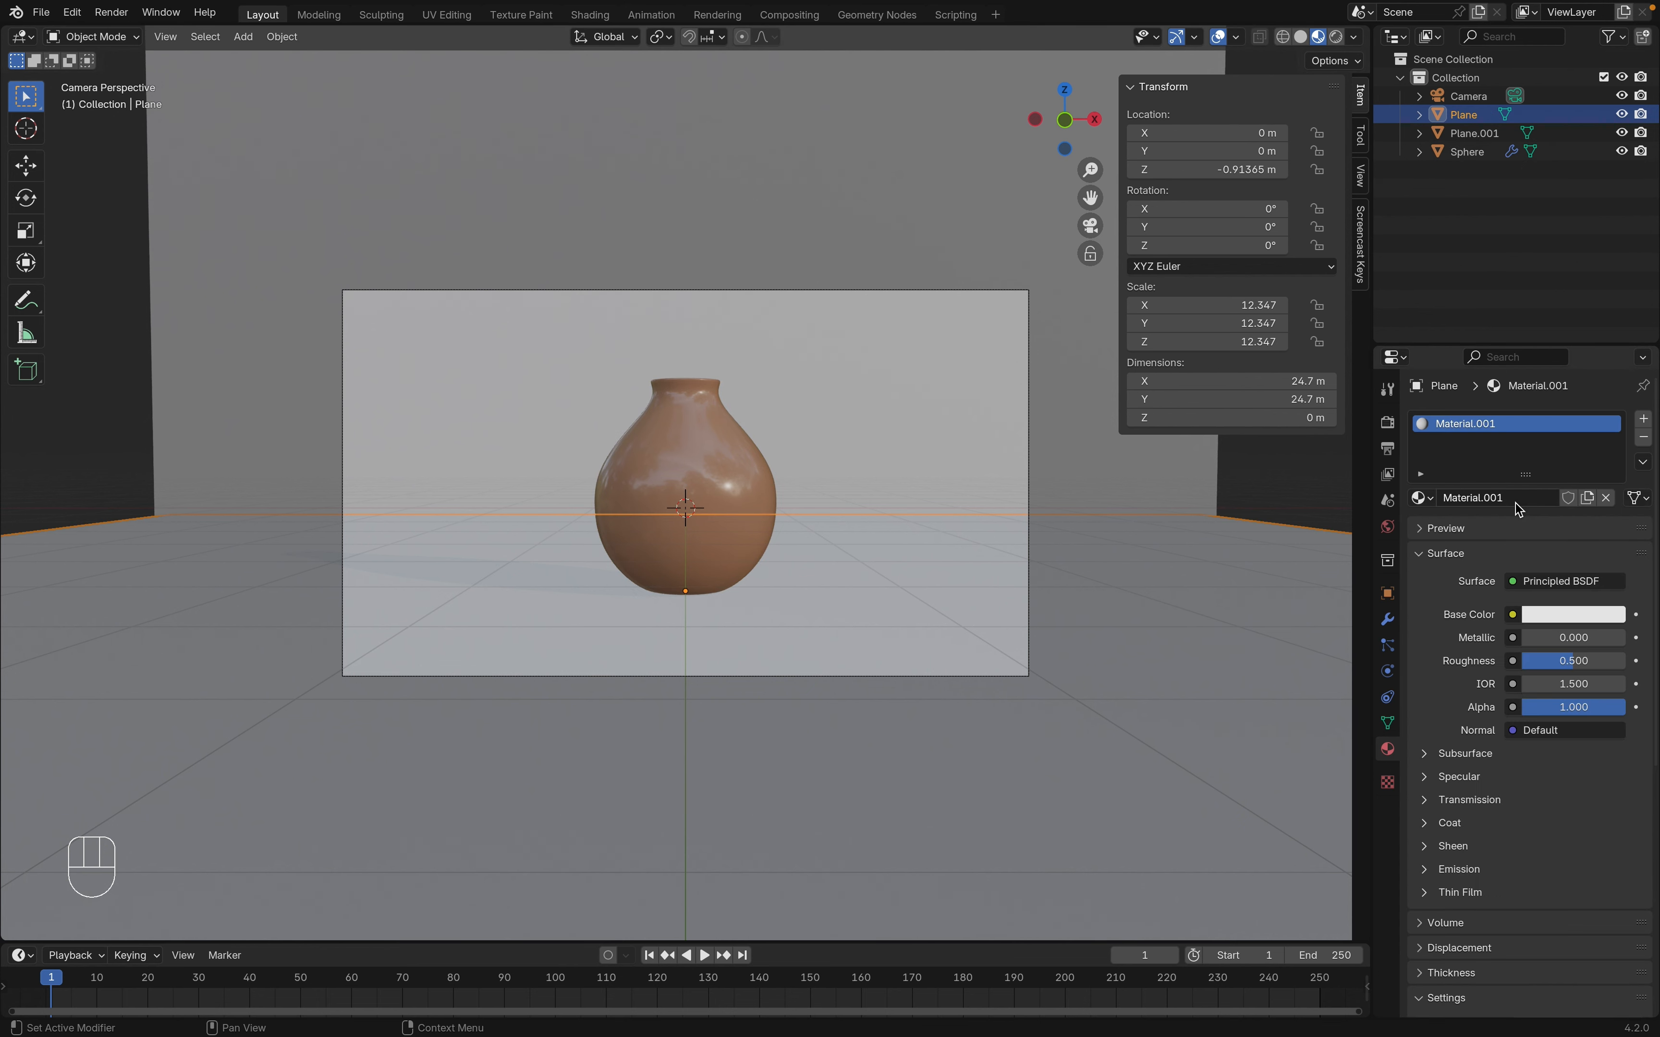
pyautogui.doubleClick(1481, 427)
pyautogui.write('floor')
pyautogui.press('Return')
# Set the floor material's base color to a light beige with hue 0.085 and saturation 0.410, and deselect the plane
pyautogui.click(1553, 615)
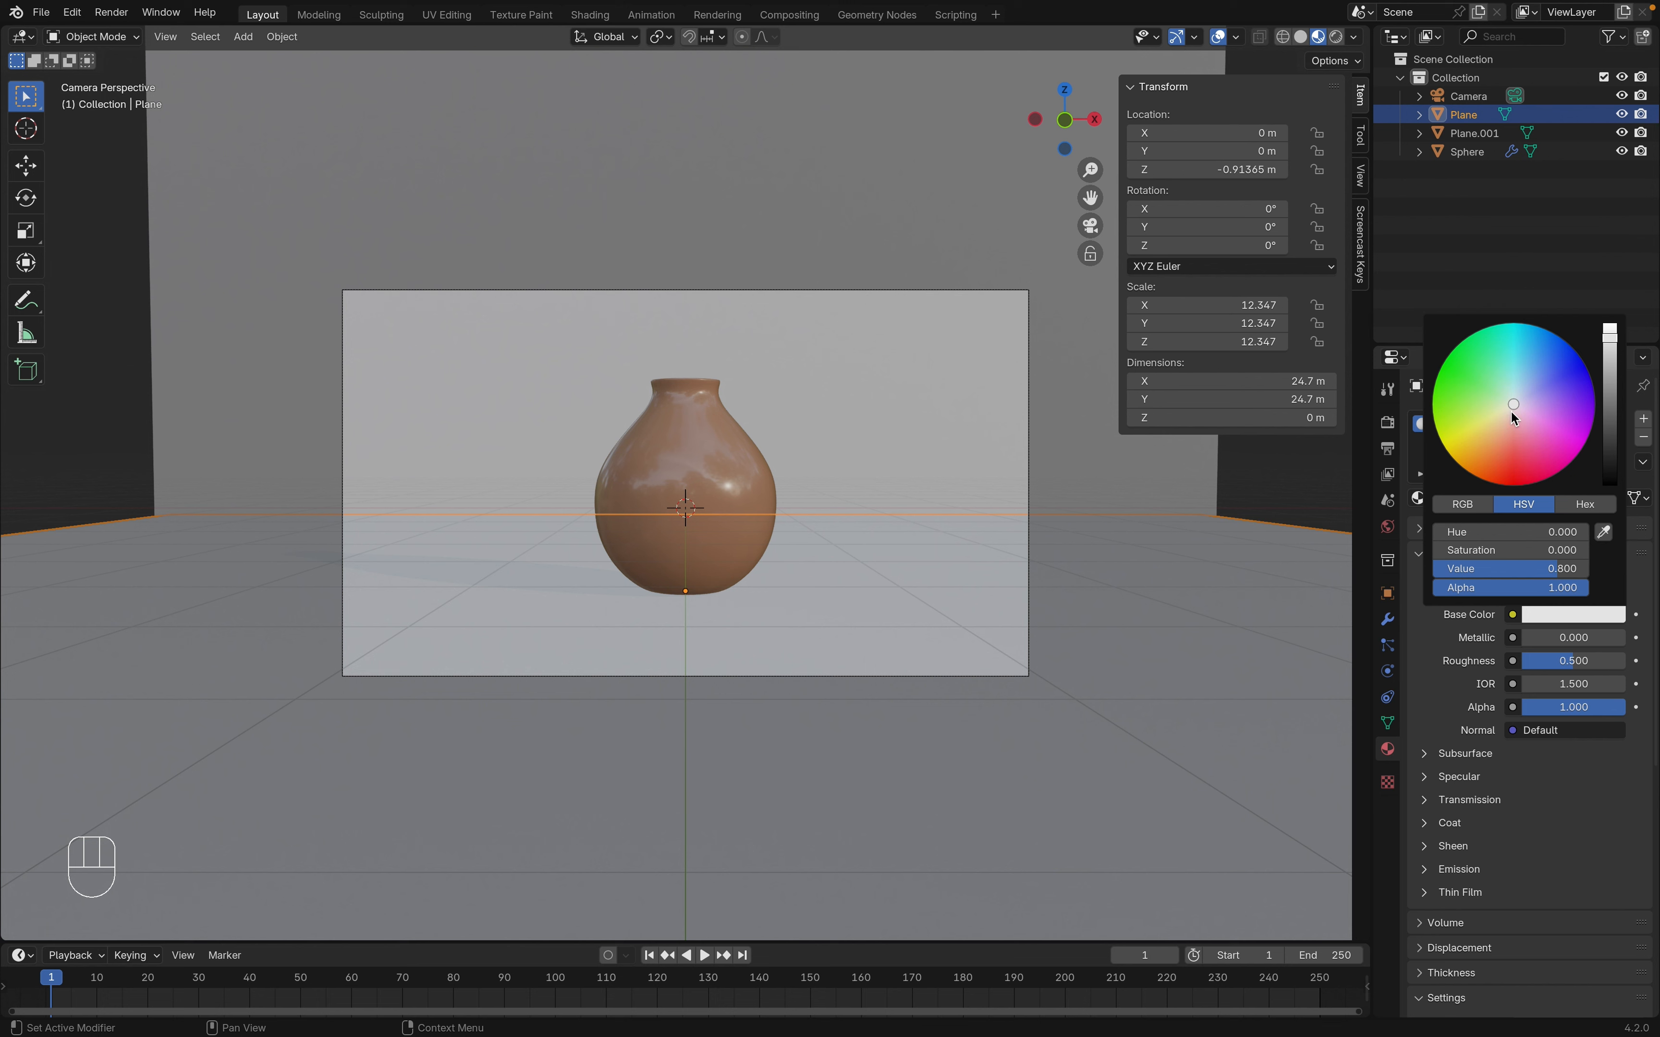
pyautogui.moveTo(1512, 410); pyautogui.dragTo(1504, 417)
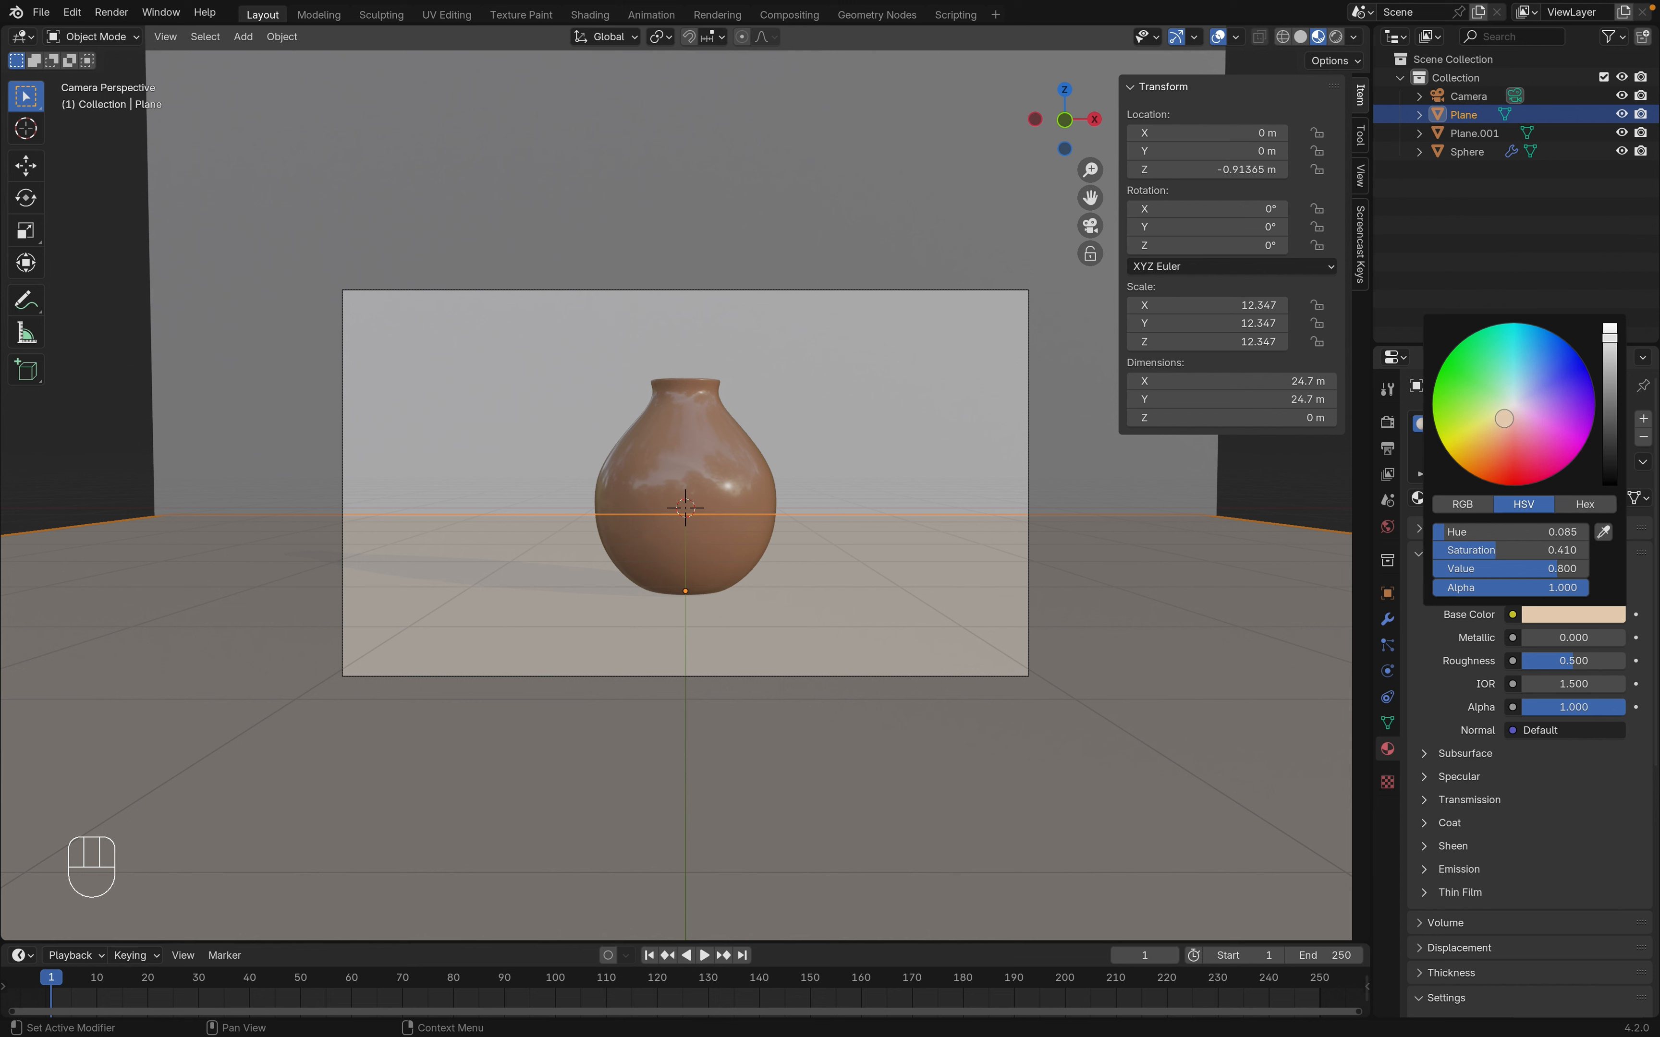
pyautogui.click(1297, 488)
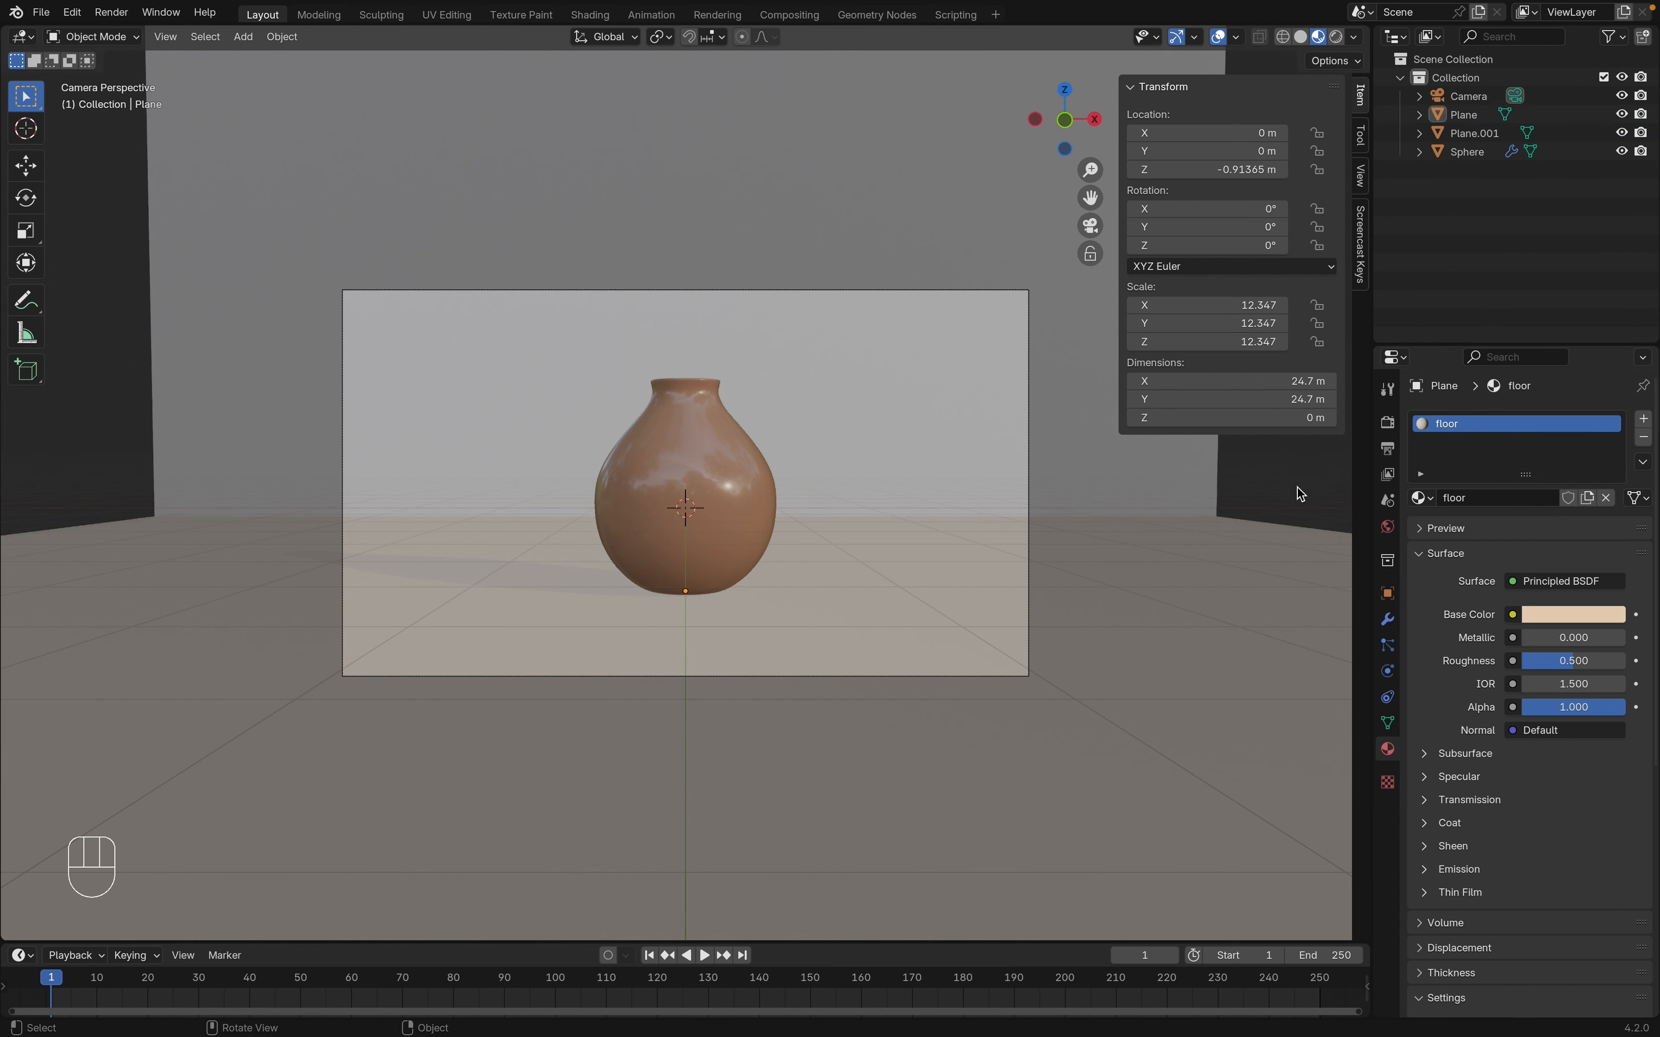
# Create a new material on the backdrop wall plane and name it wall
pyautogui.click(887, 411)
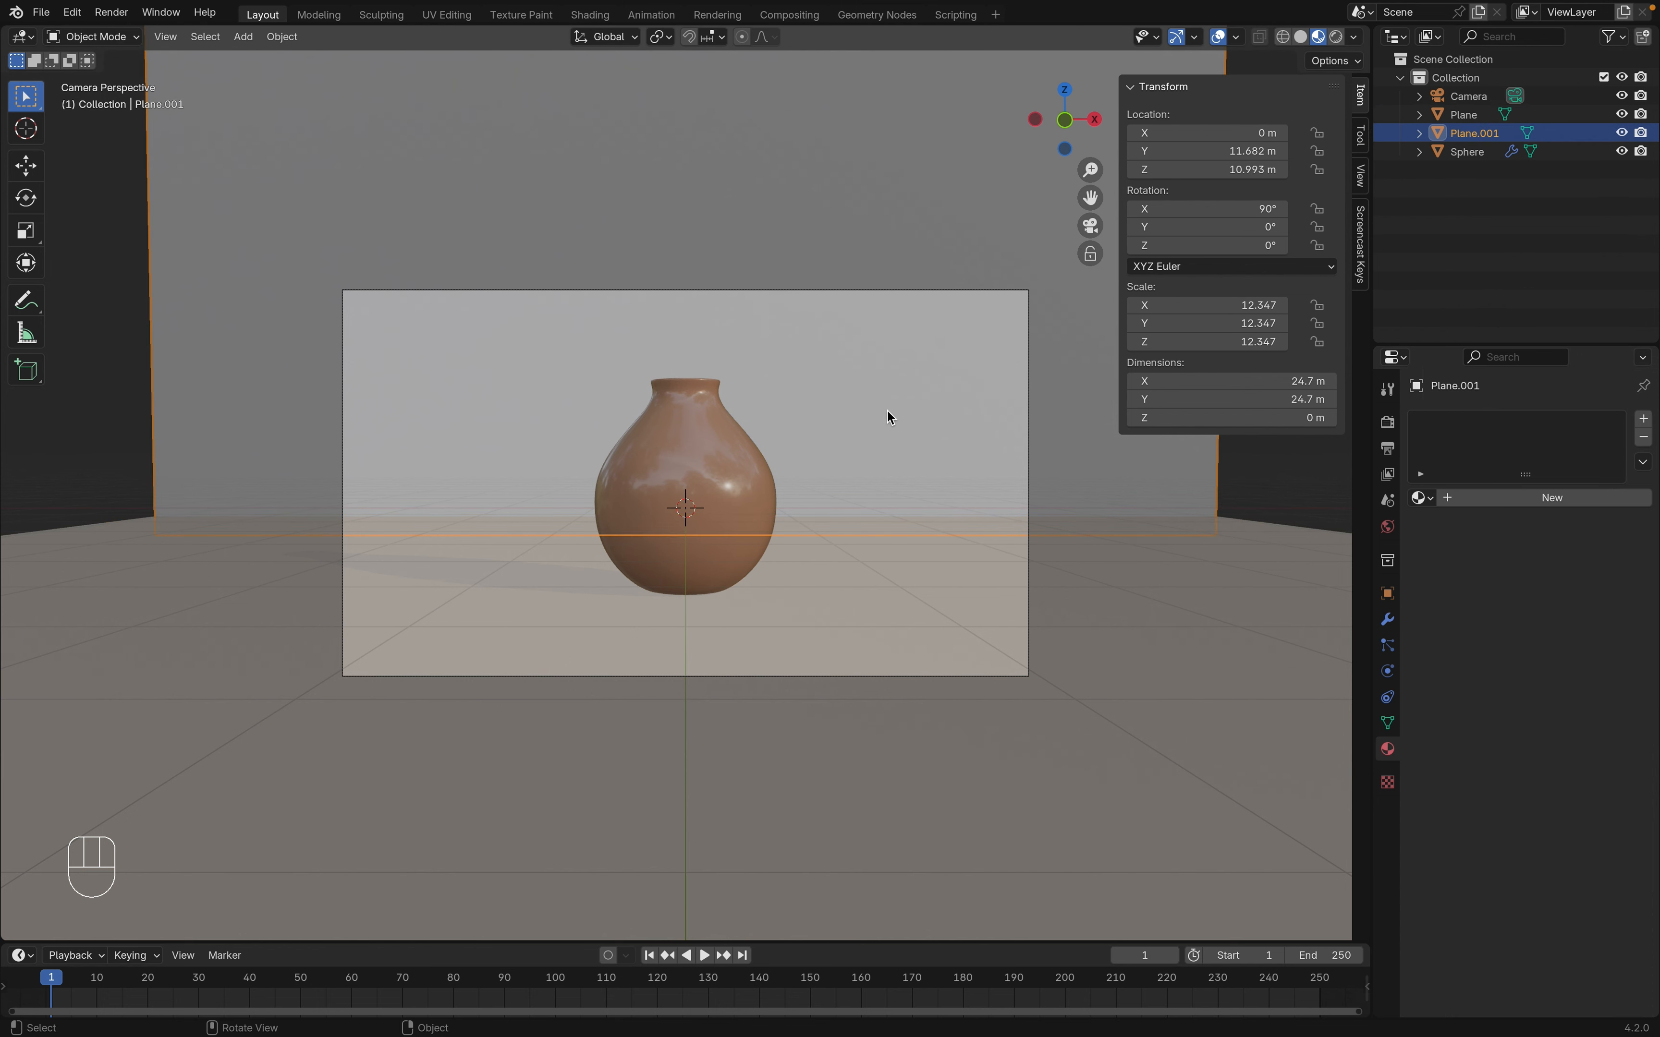
pyautogui.click(1474, 499)
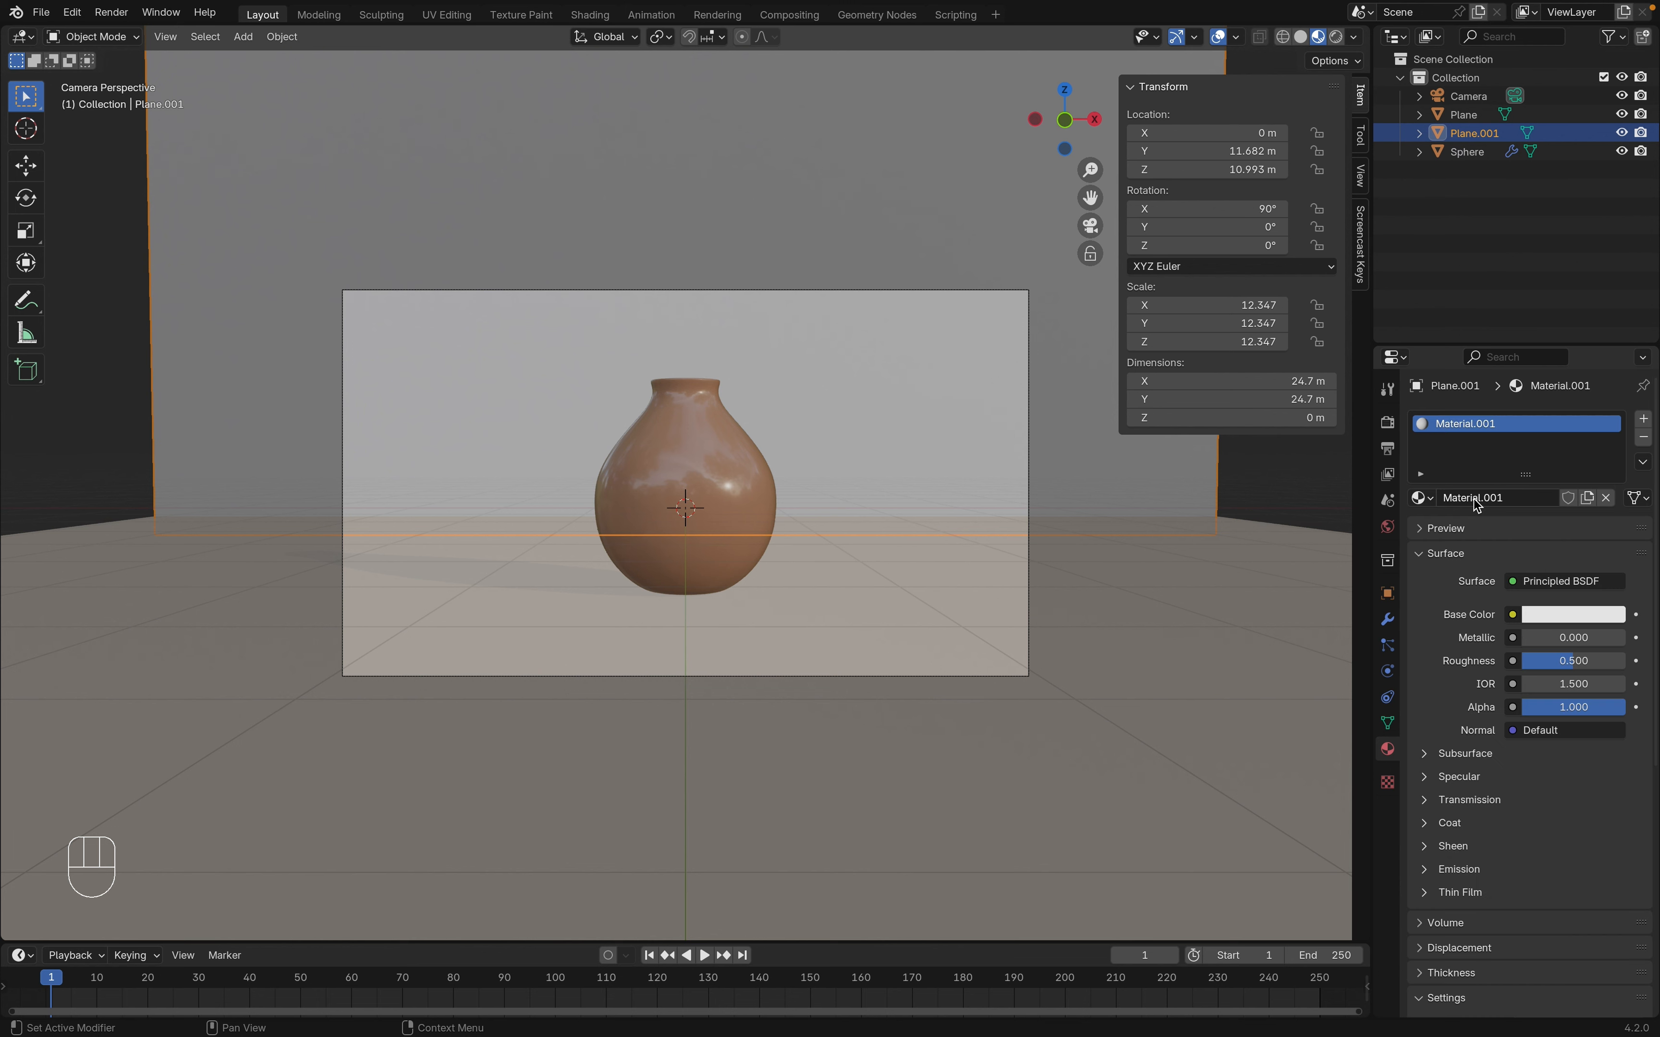
pyautogui.doubleClick(1479, 424)
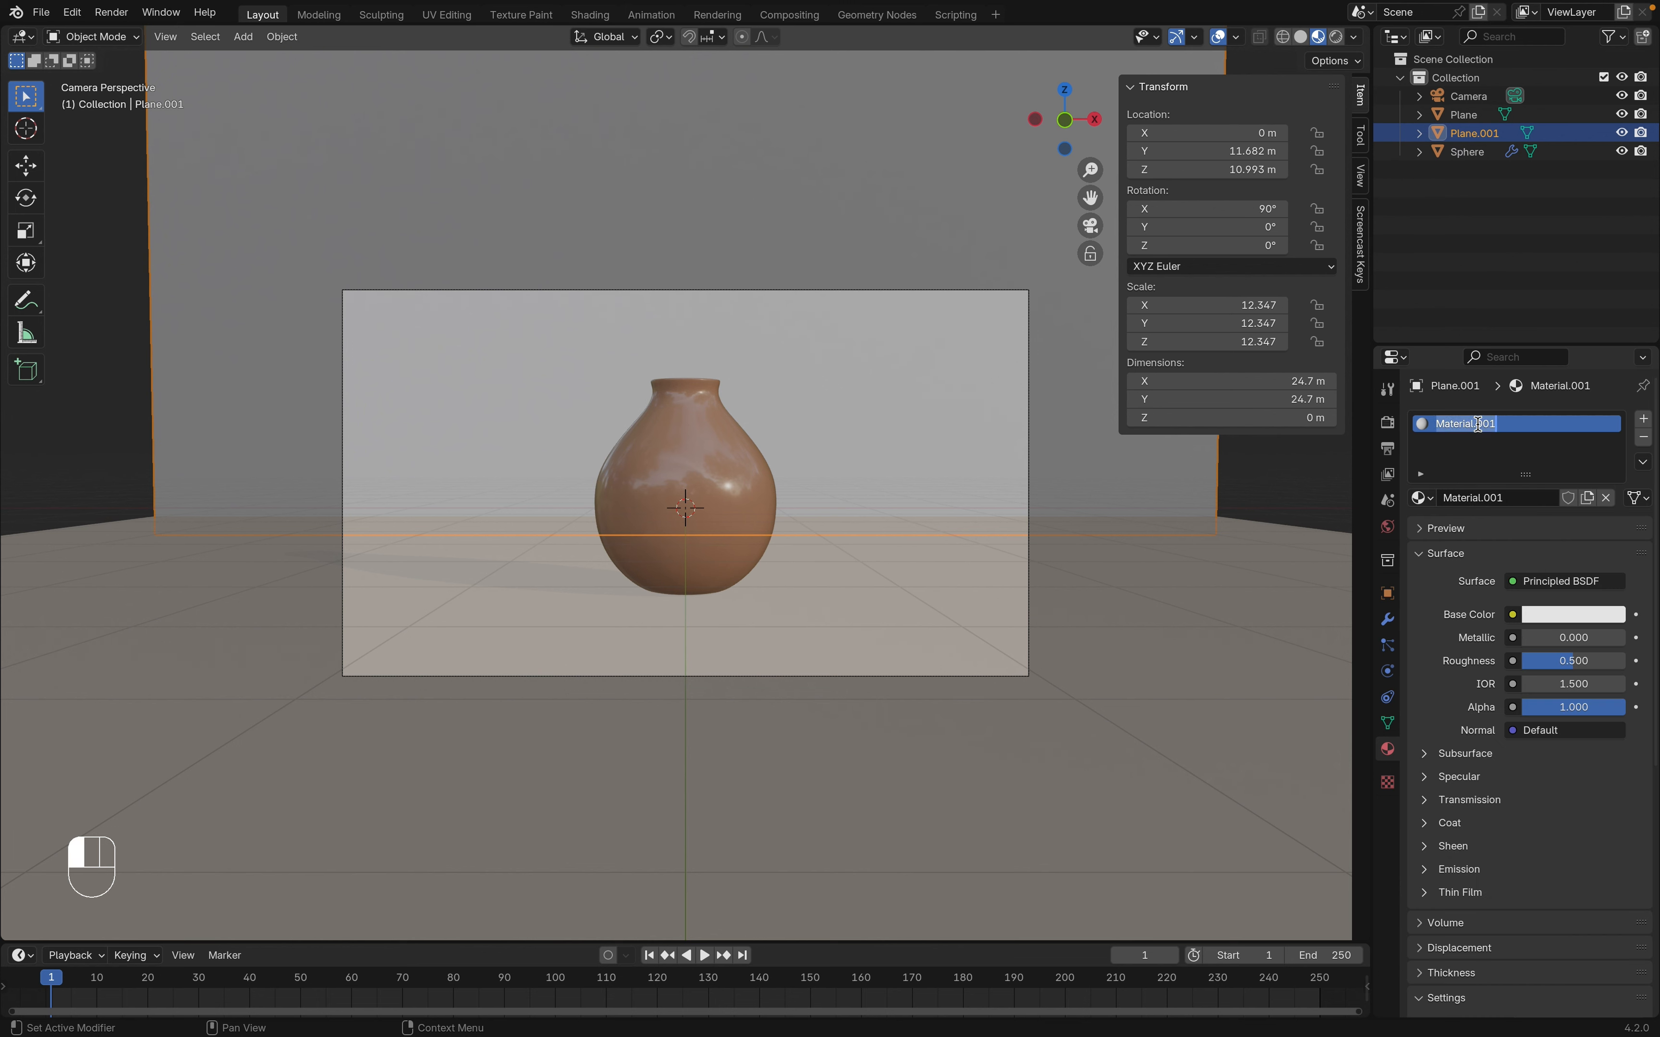
pyautogui.write('wall')
pyautogui.press('Return')
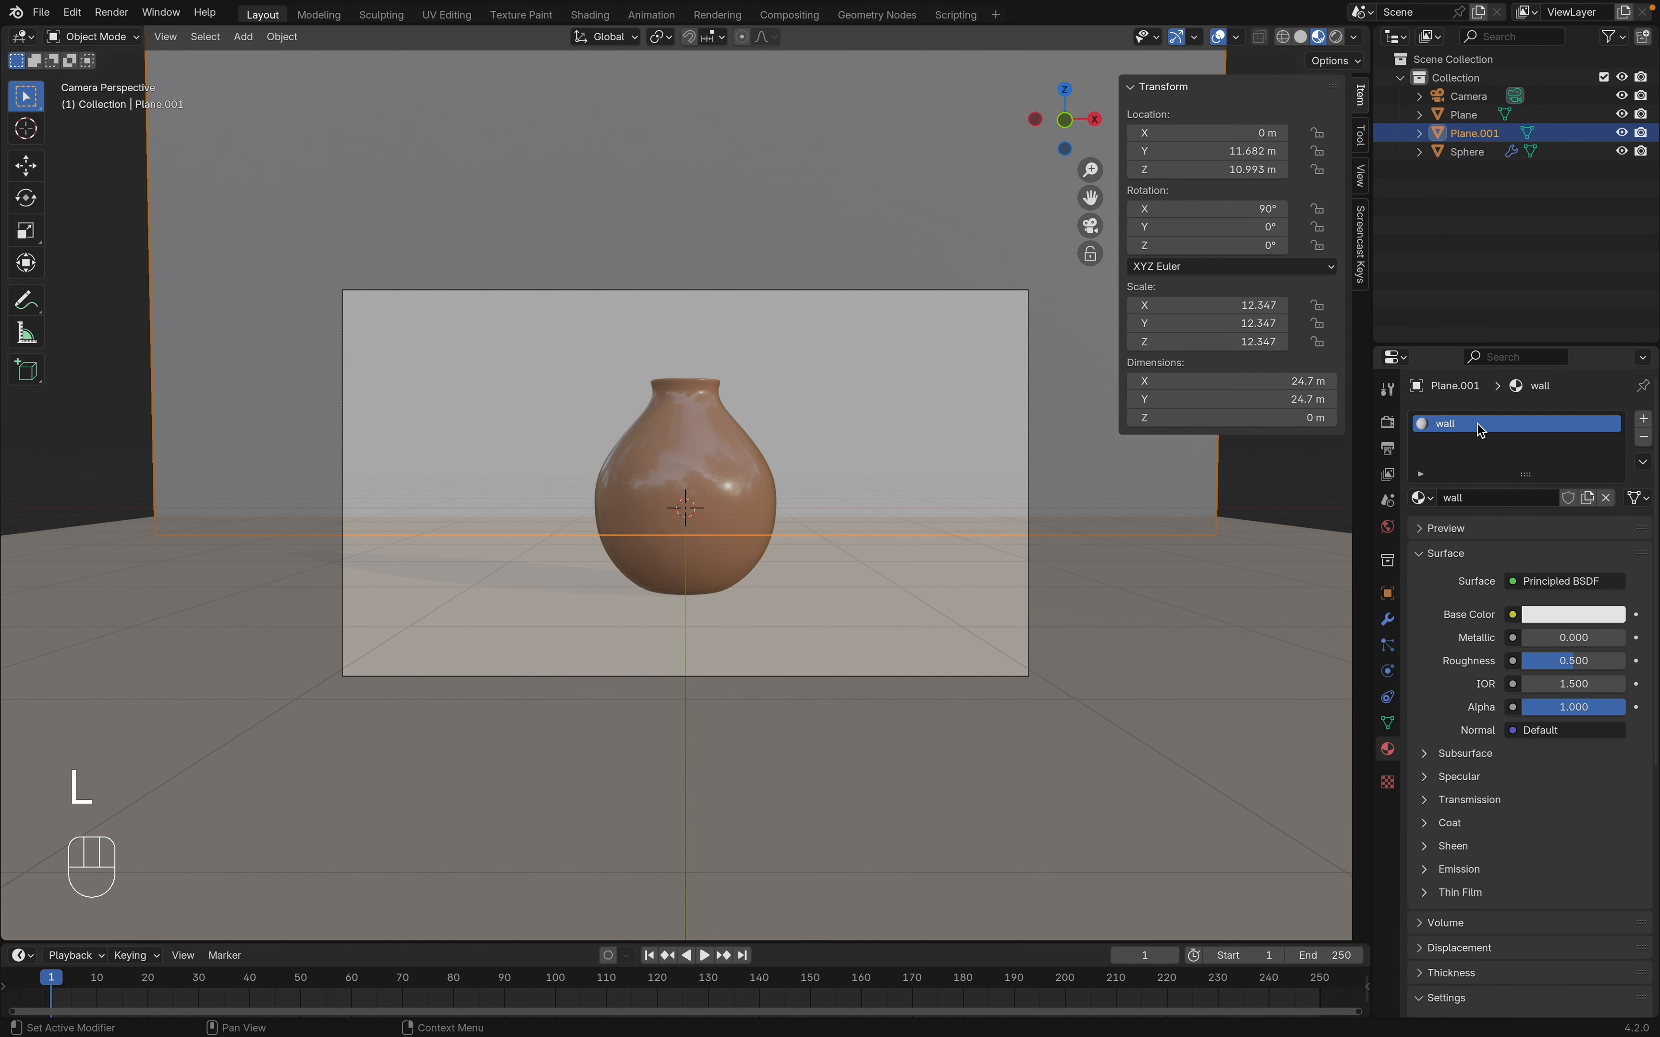
# Set the wall material's base color to a pale pink with hue 0.010 and saturation 0.334, and deselect the wall
pyautogui.click(1538, 616)
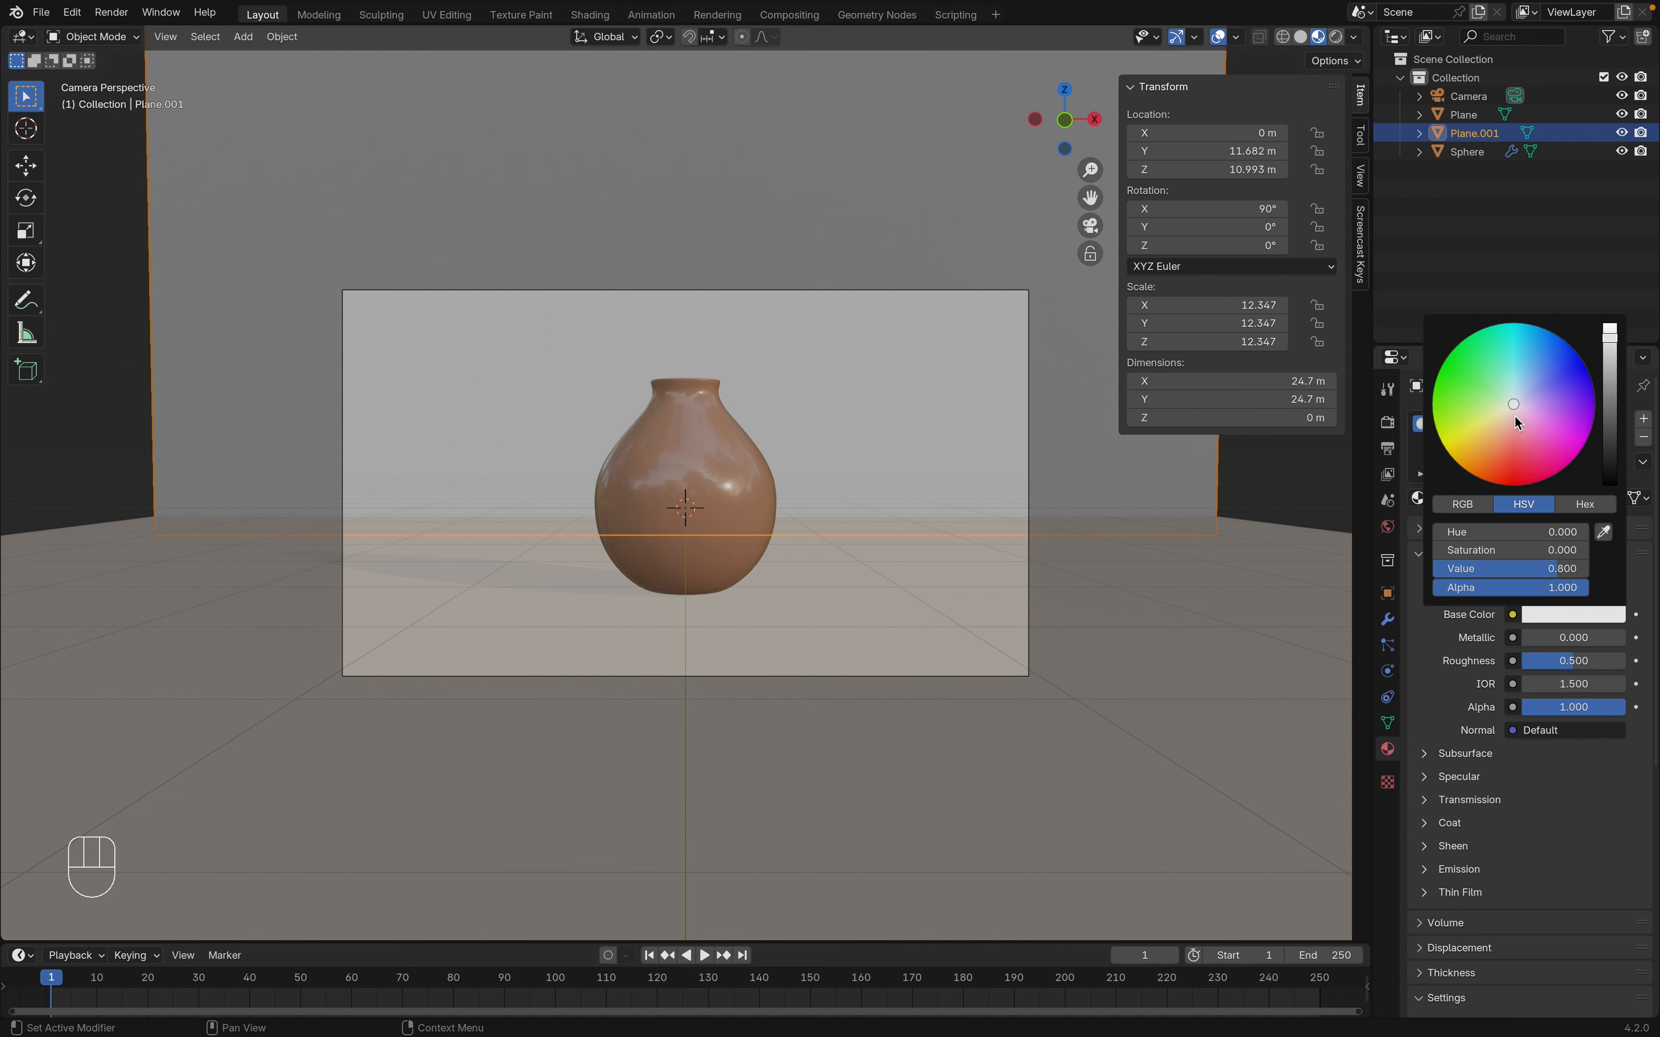
pyautogui.moveTo(1512, 416); pyautogui.dragTo(1510, 416)
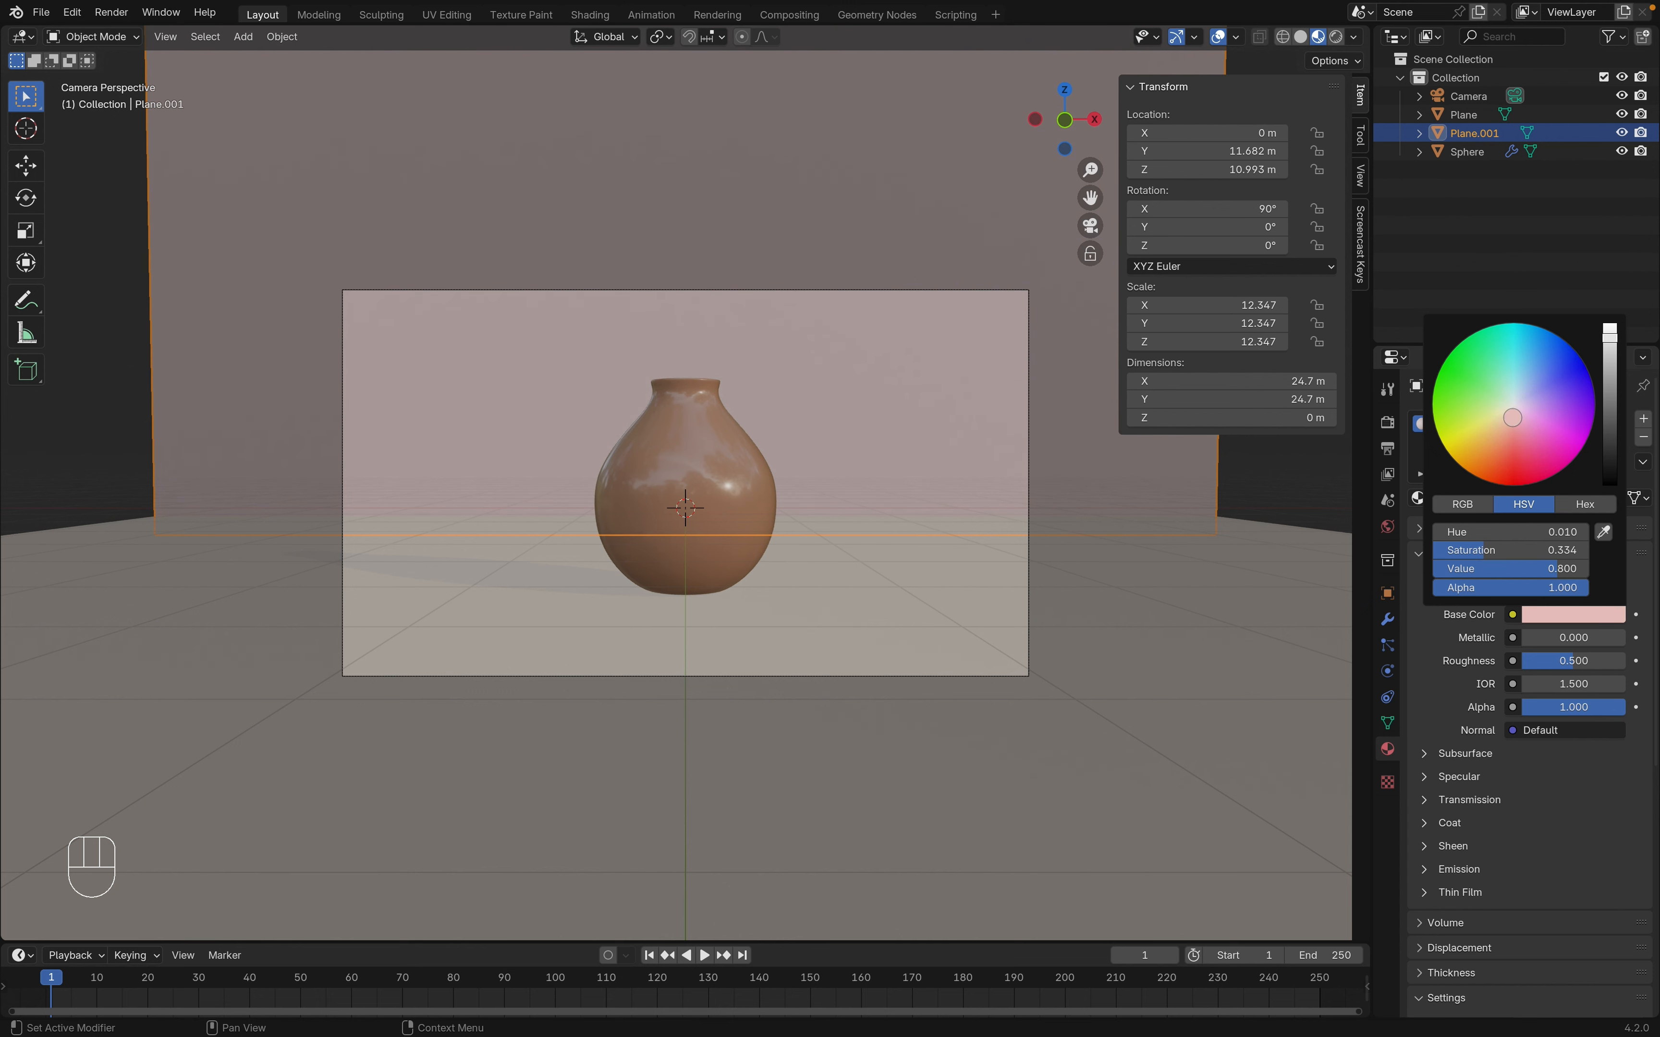
pyautogui.click(1300, 483)
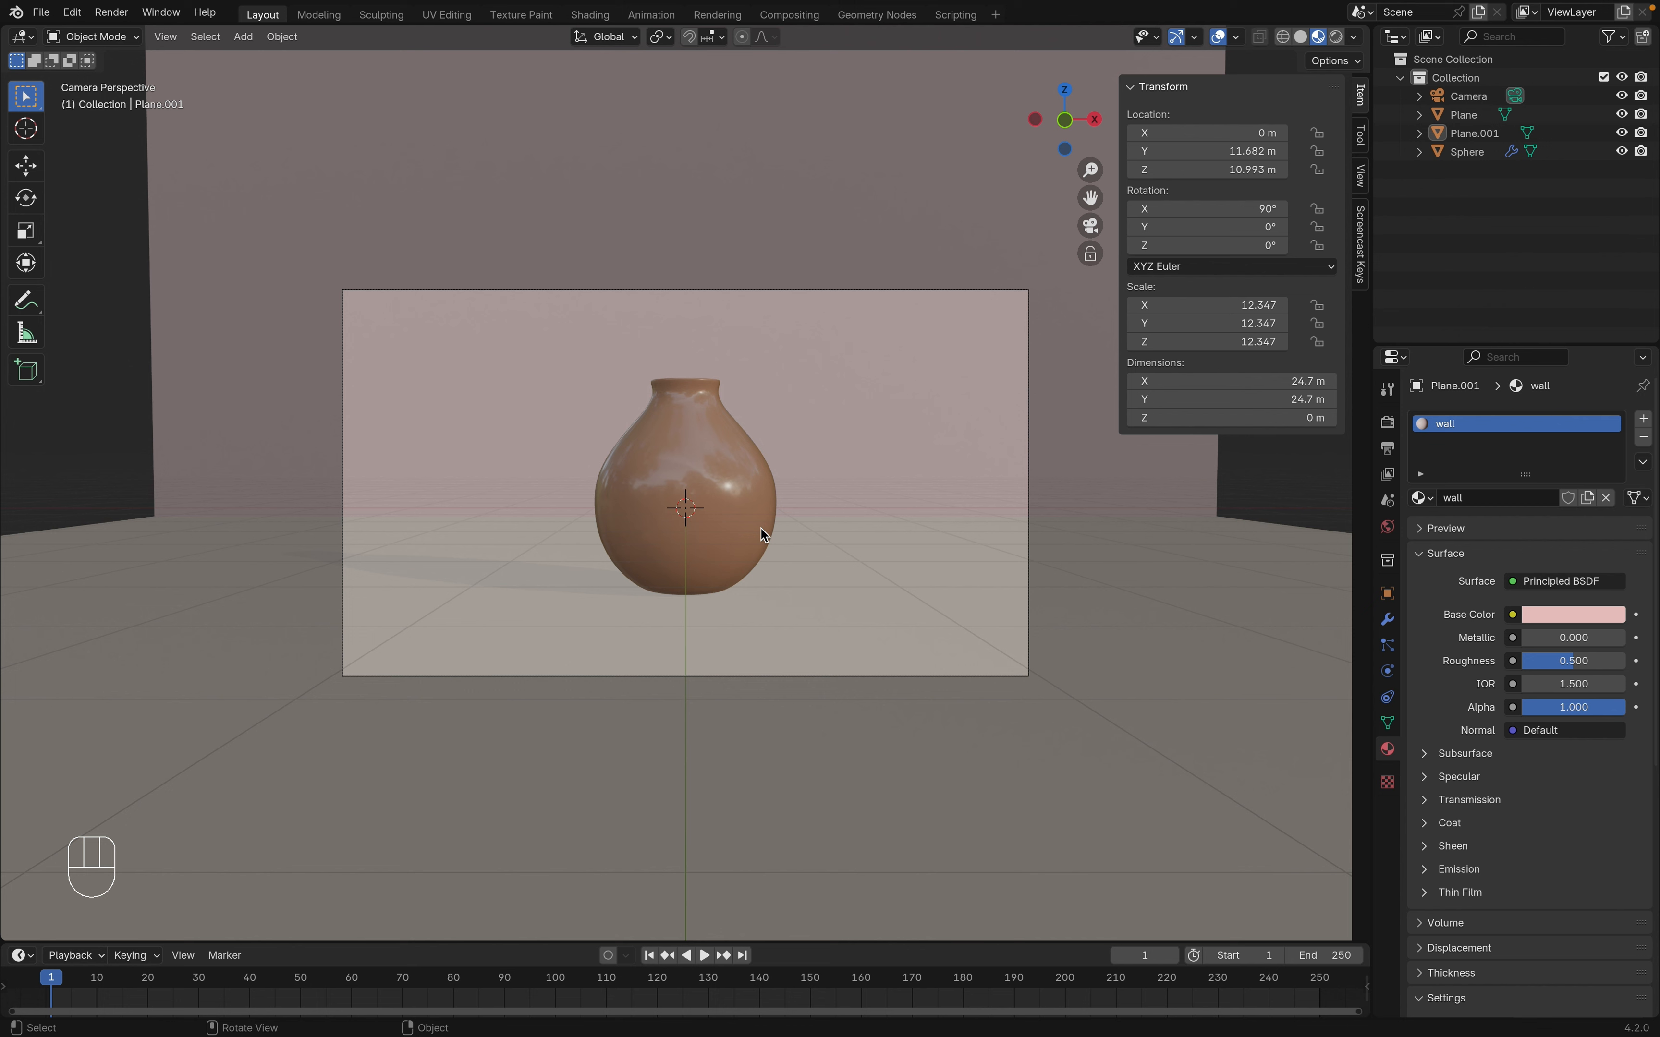
# Switch the viewport to Rendered shading
pyautogui.press('z')
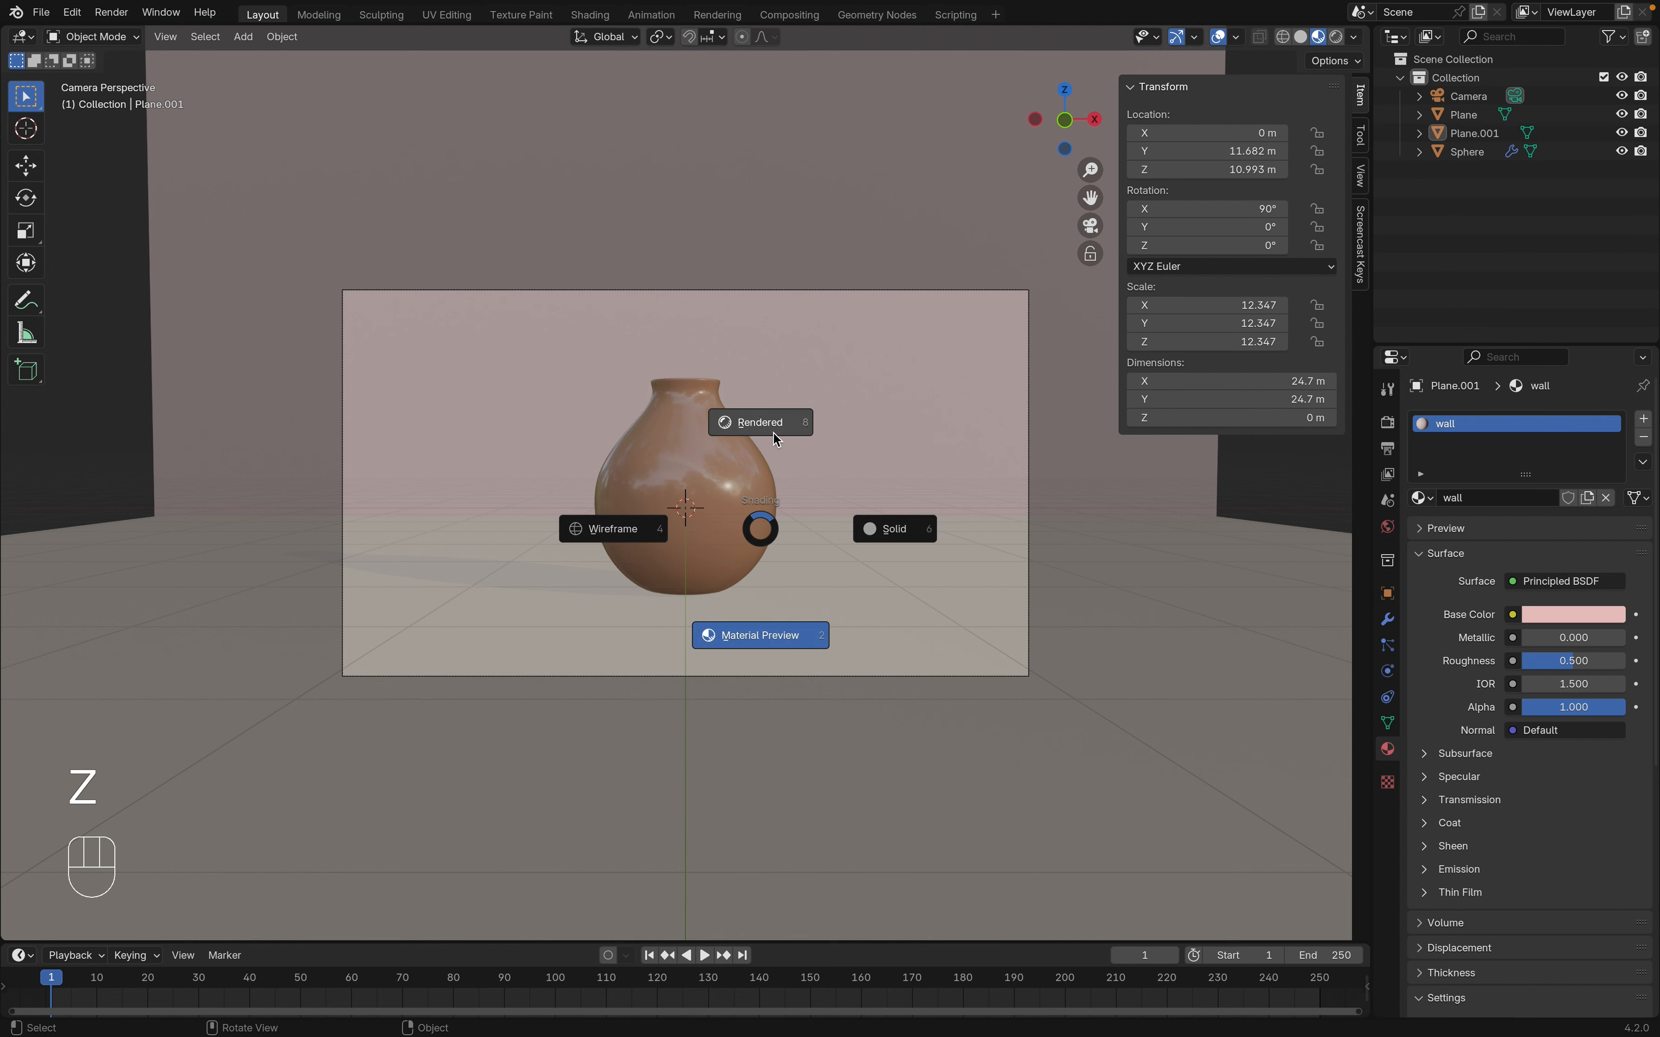